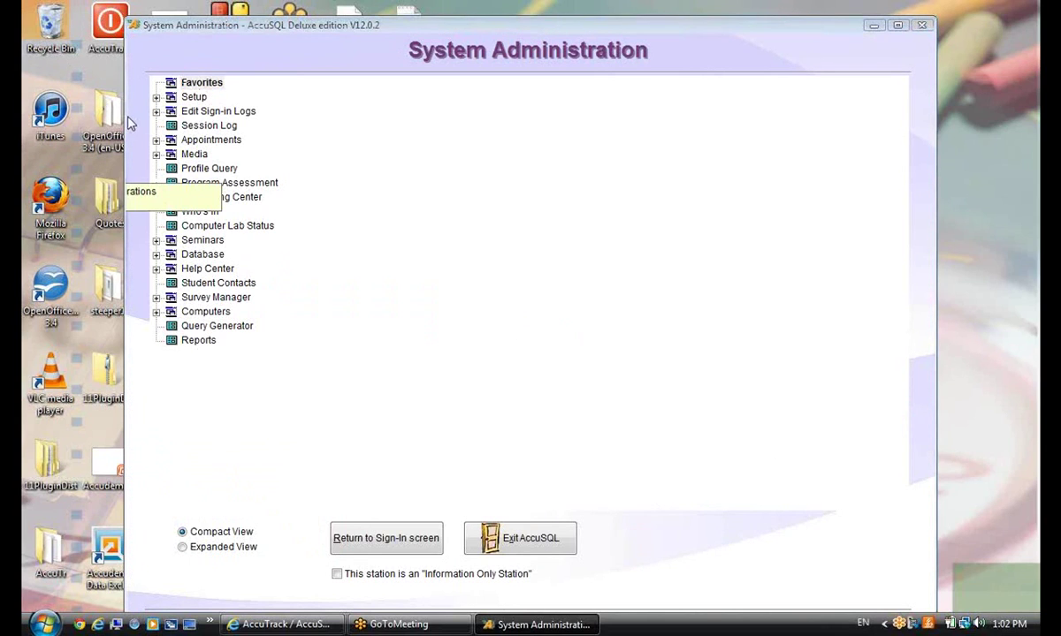
# Lock the Activity choice on the sign-in screen in Setup Options and save the options
pyautogui.click(155, 98)
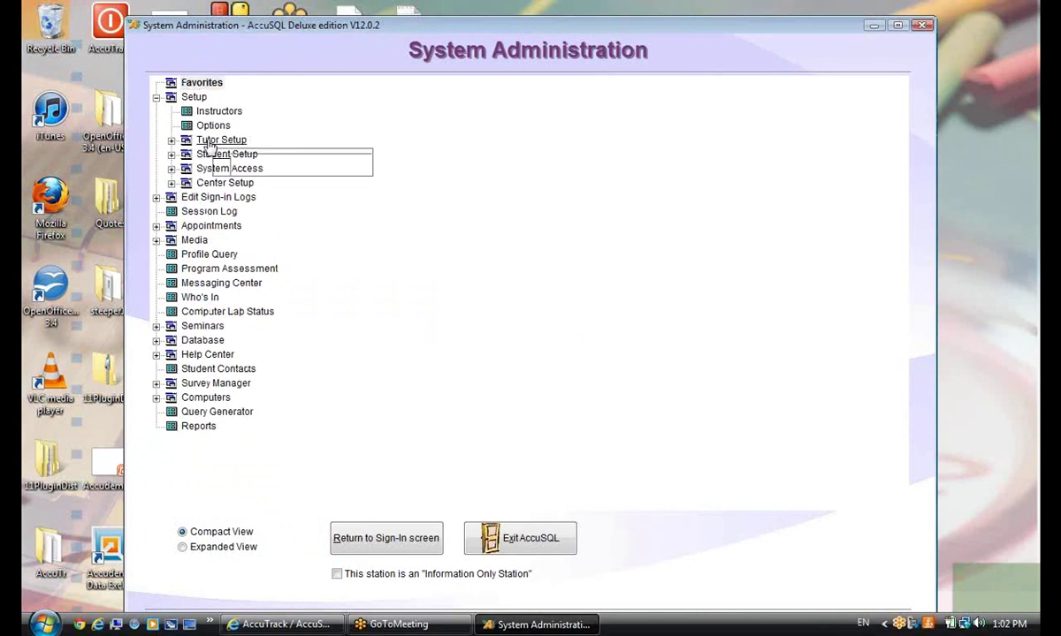
pyautogui.click(213, 126)
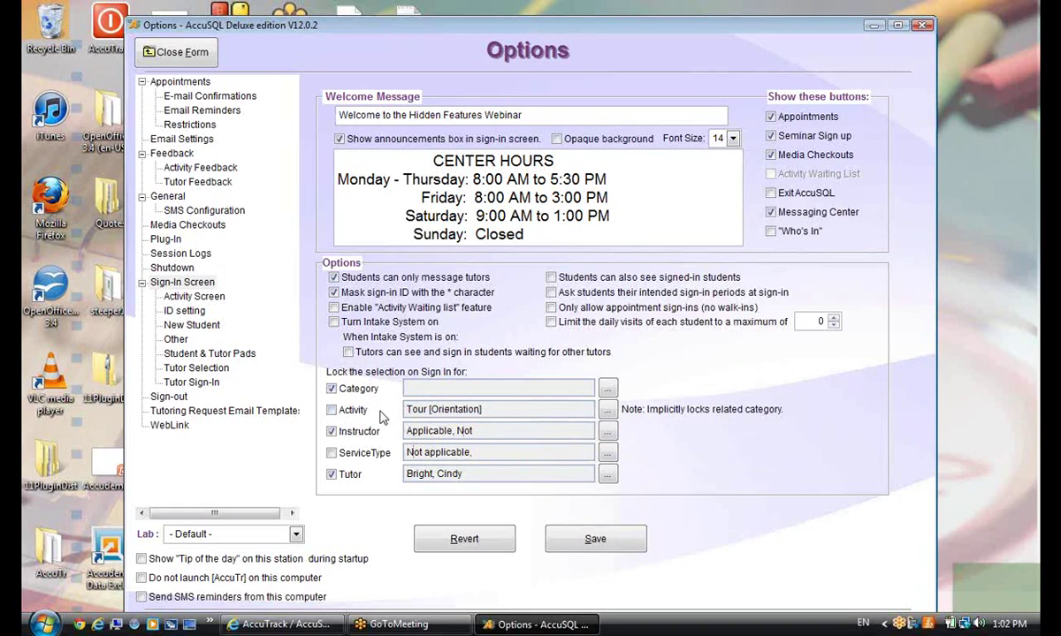
pyautogui.click(332, 410)
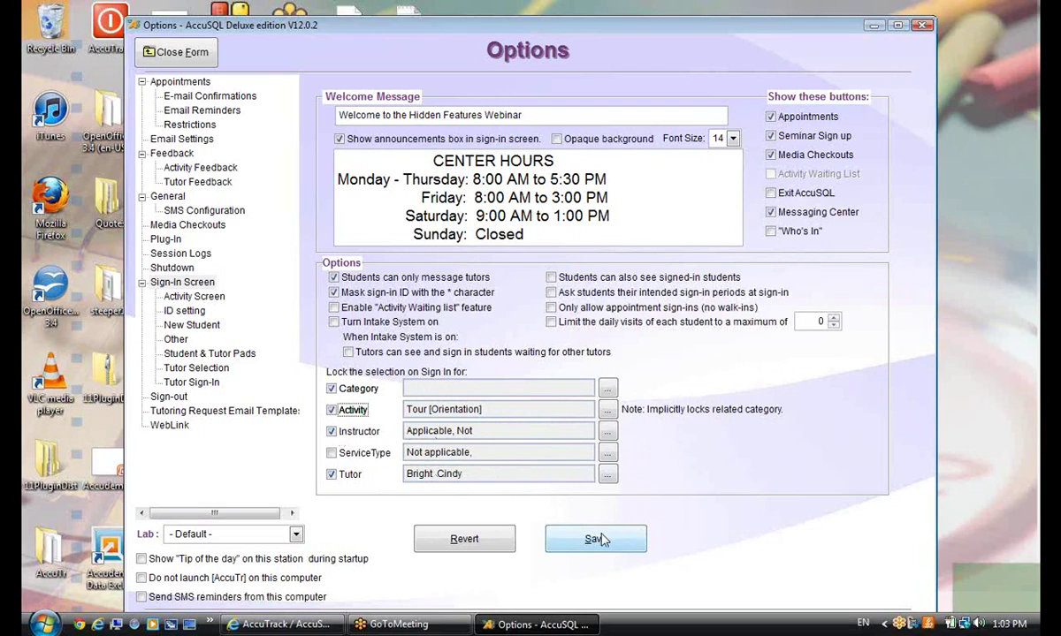
pyautogui.click(561, 543)
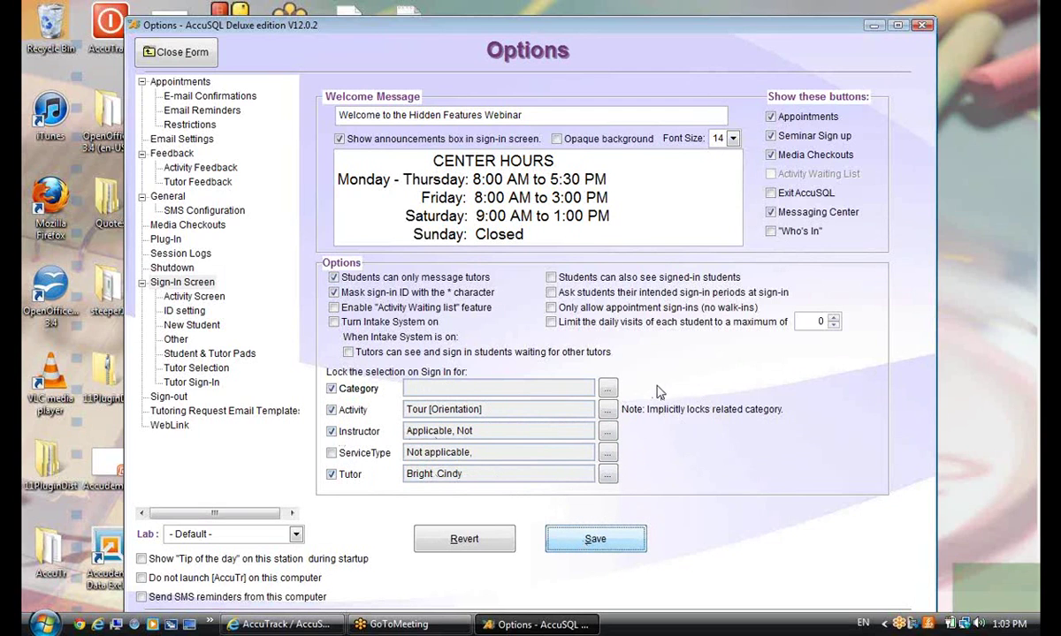
# Close Options, return to the kiosk, submit a student ID and dismiss the past-due notice
pyautogui.click(171, 55)
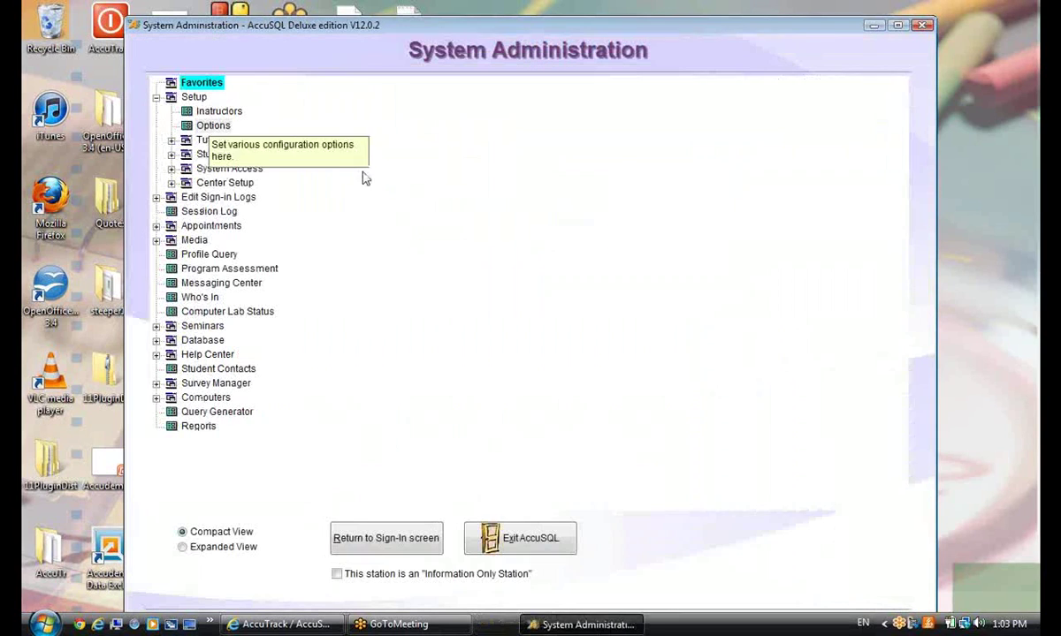
pyautogui.click(408, 544)
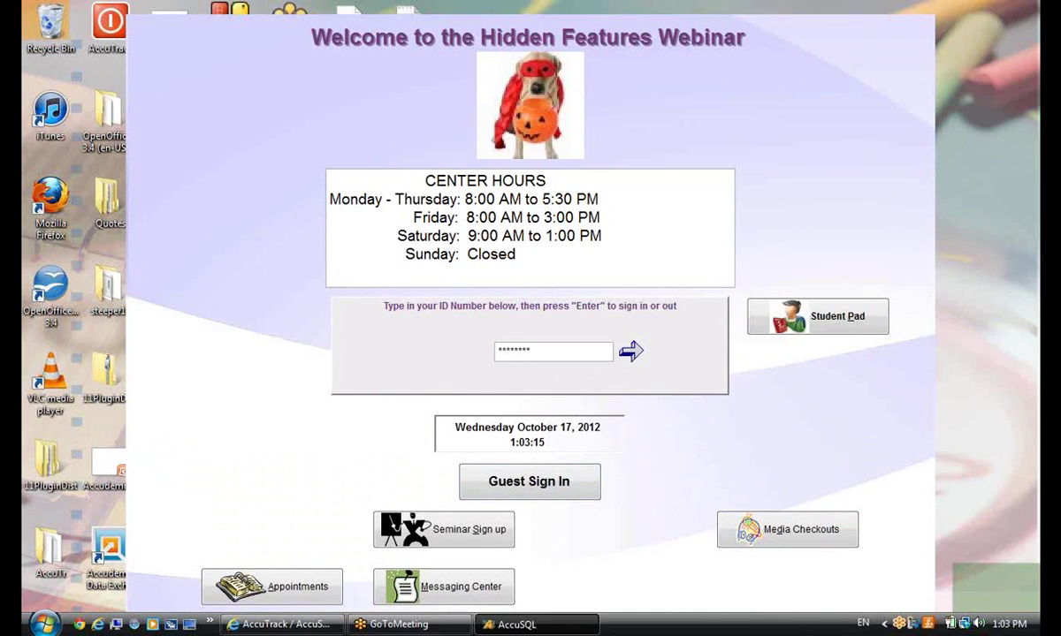
pyautogui.press('Return')
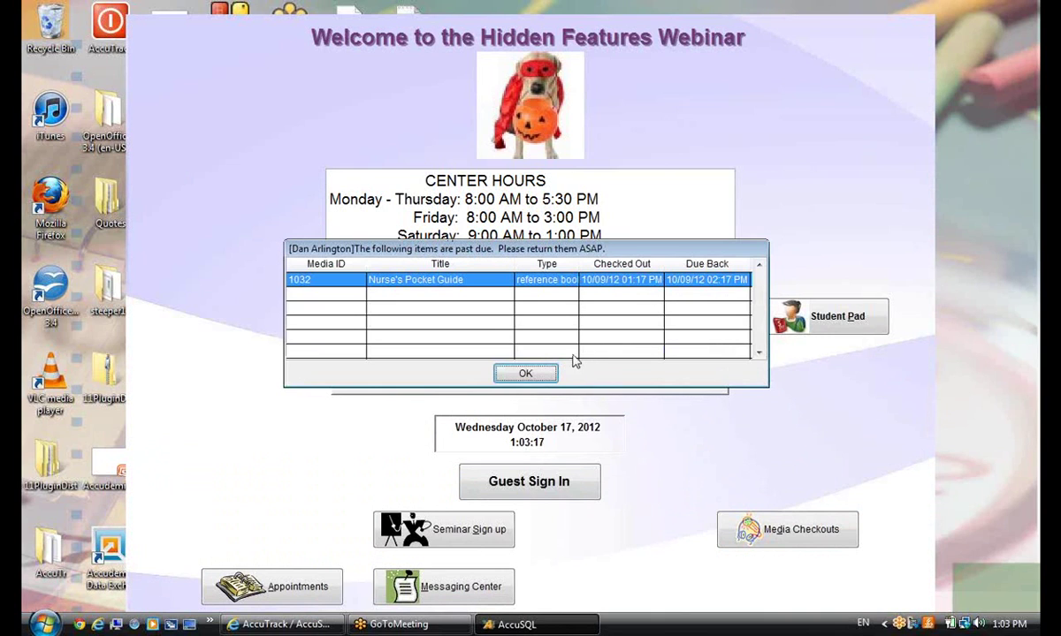
pyautogui.click(523, 373)
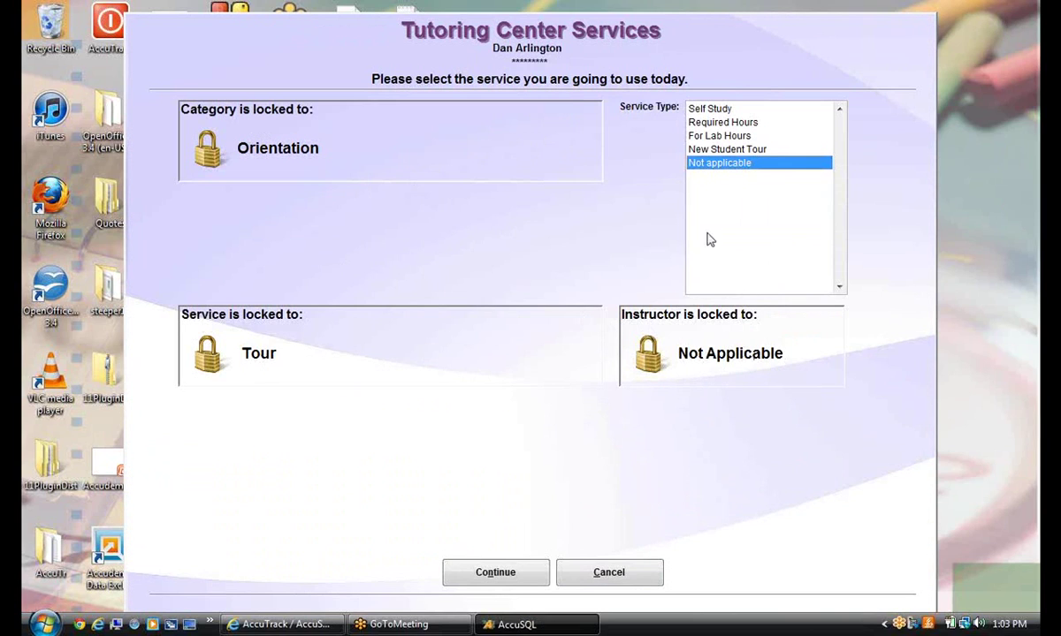
# Pick Not applicable as the service type, decline the instructor report, and finish signing in
pyautogui.click(722, 123)
pyautogui.click(718, 138)
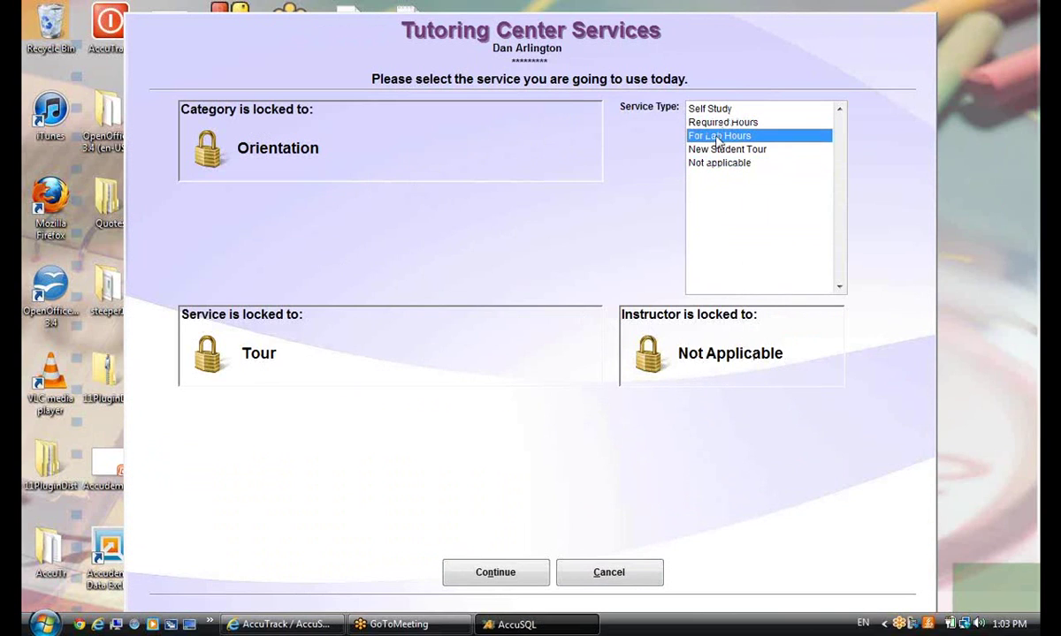
pyautogui.click(737, 152)
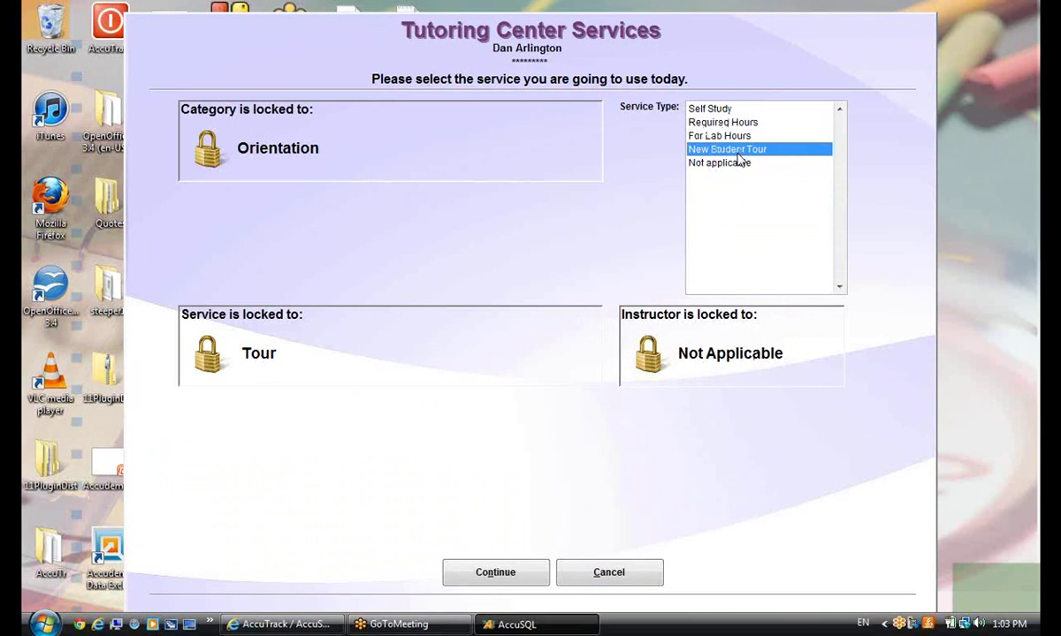
pyautogui.click(739, 163)
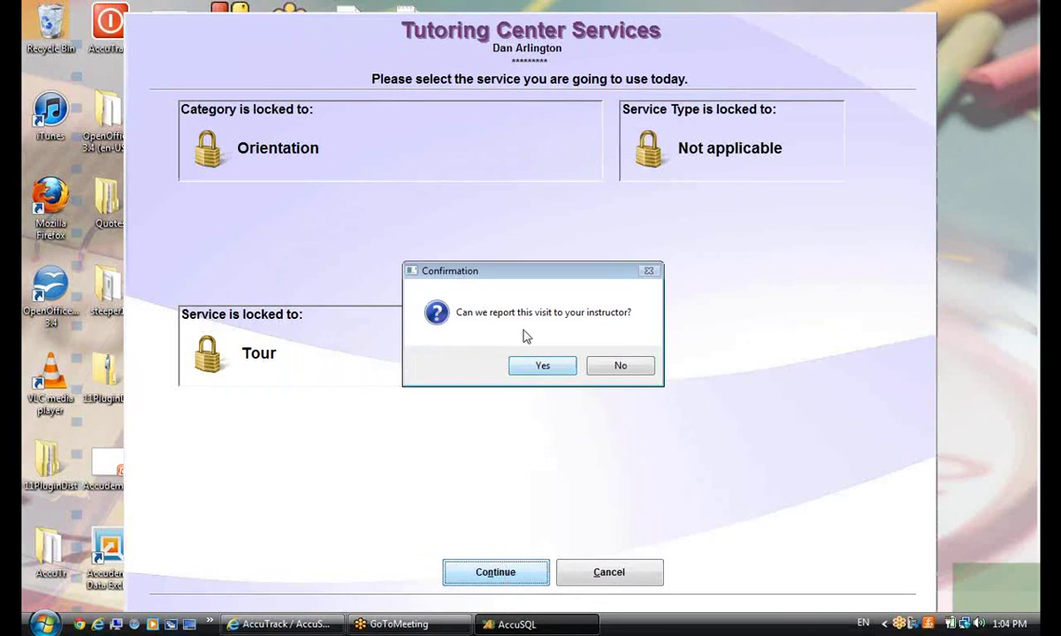
pyautogui.click(605, 372)
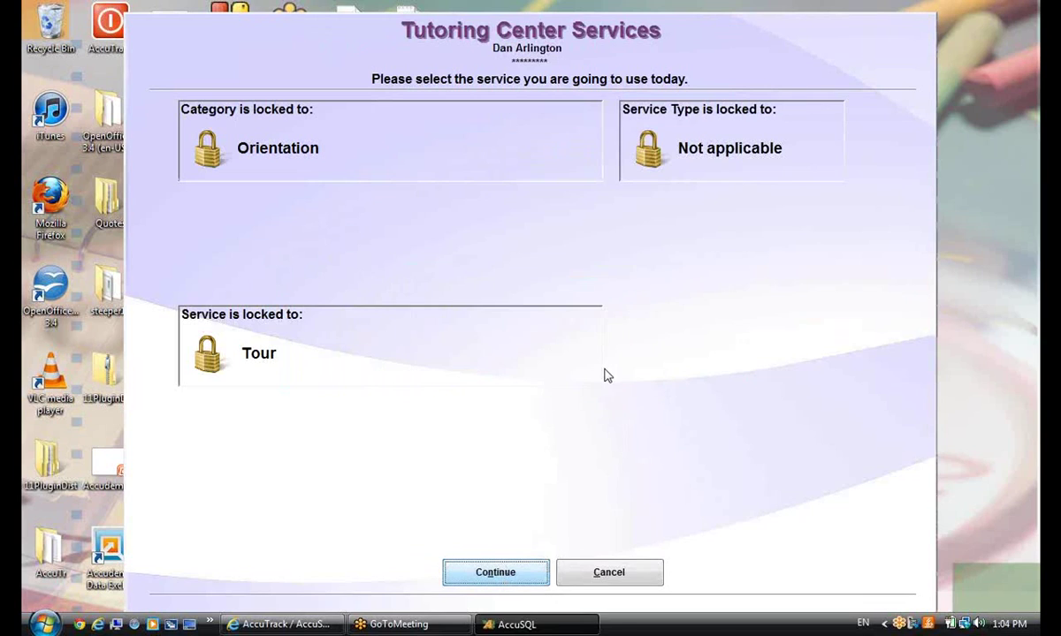
pyautogui.press('Return')
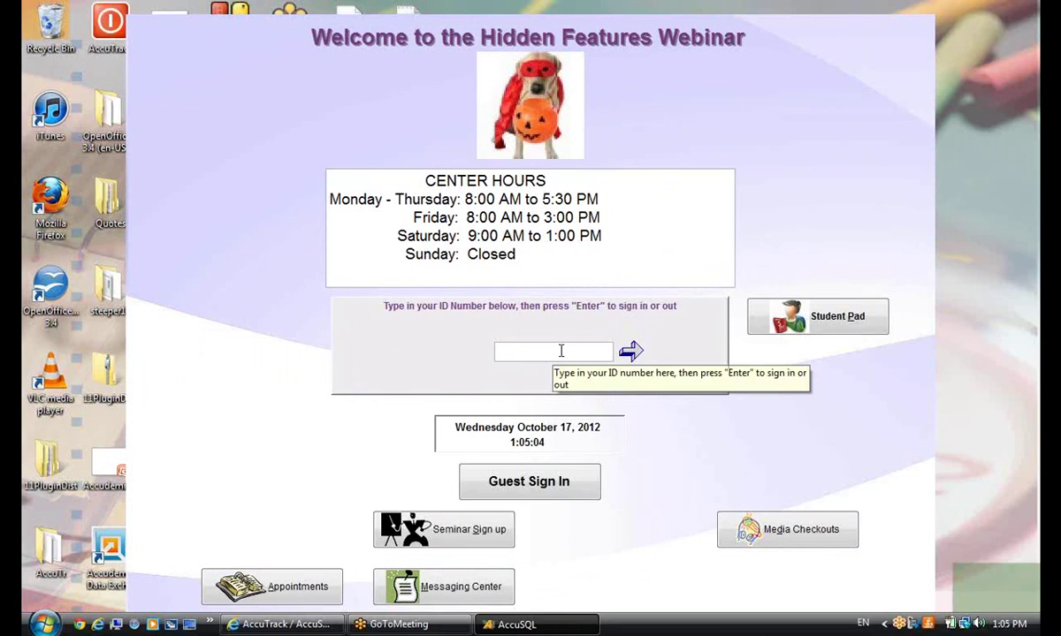
# Enter the administrator ID and password to reopen System Administration
pyautogui.write('1')
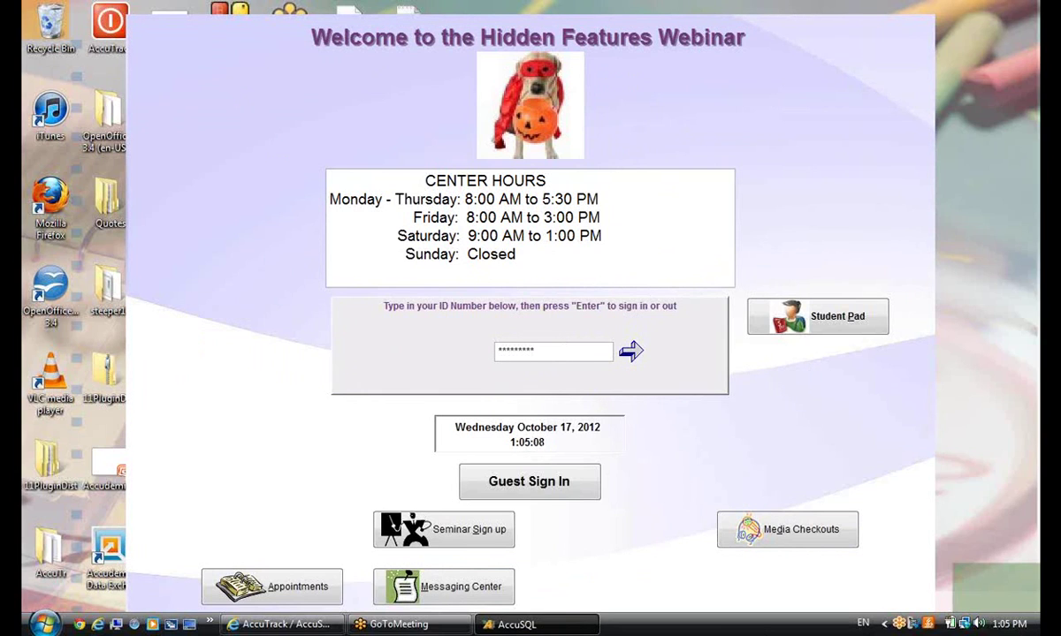
pyautogui.press('Return')
pyautogui.write('***')
pyautogui.press('Return')
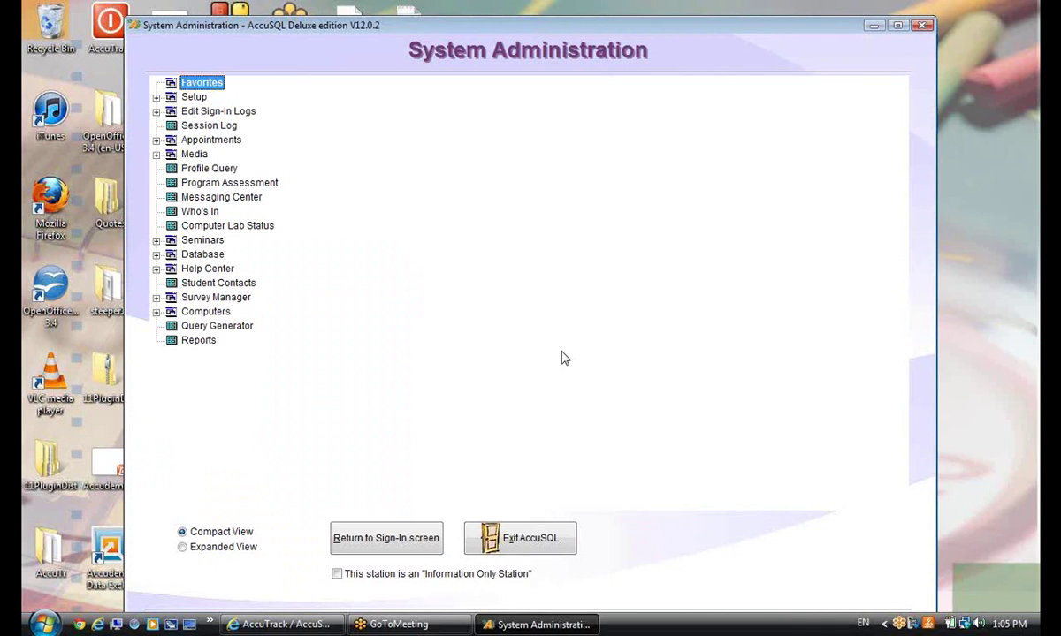
# Make this an Information Only Station, confirm a kiosk sign-in is refused, and start Appointments
pyautogui.click(336, 575)
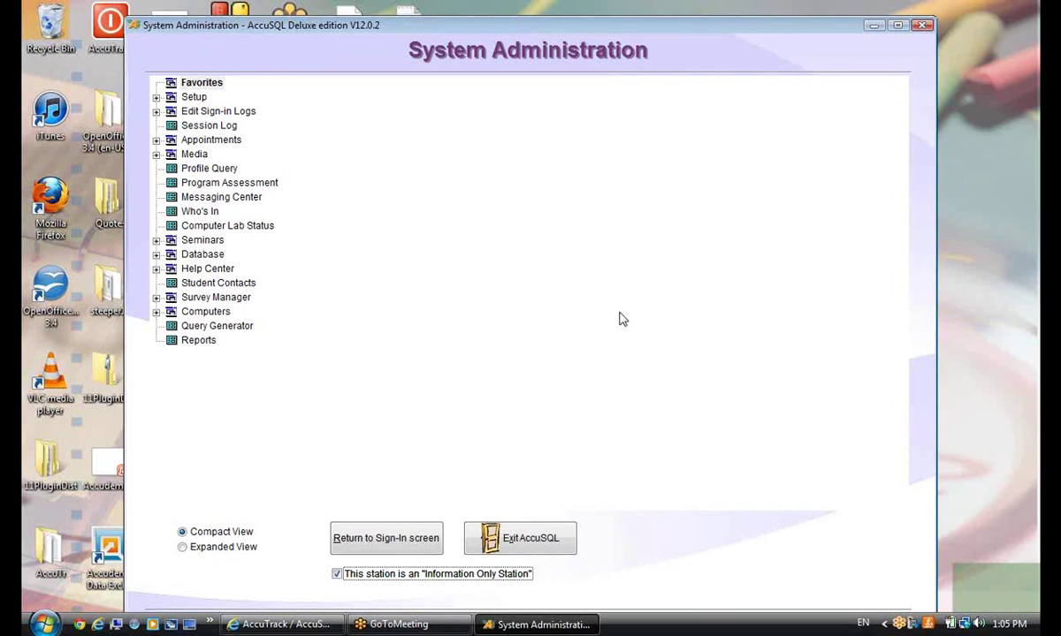
pyautogui.click(408, 539)
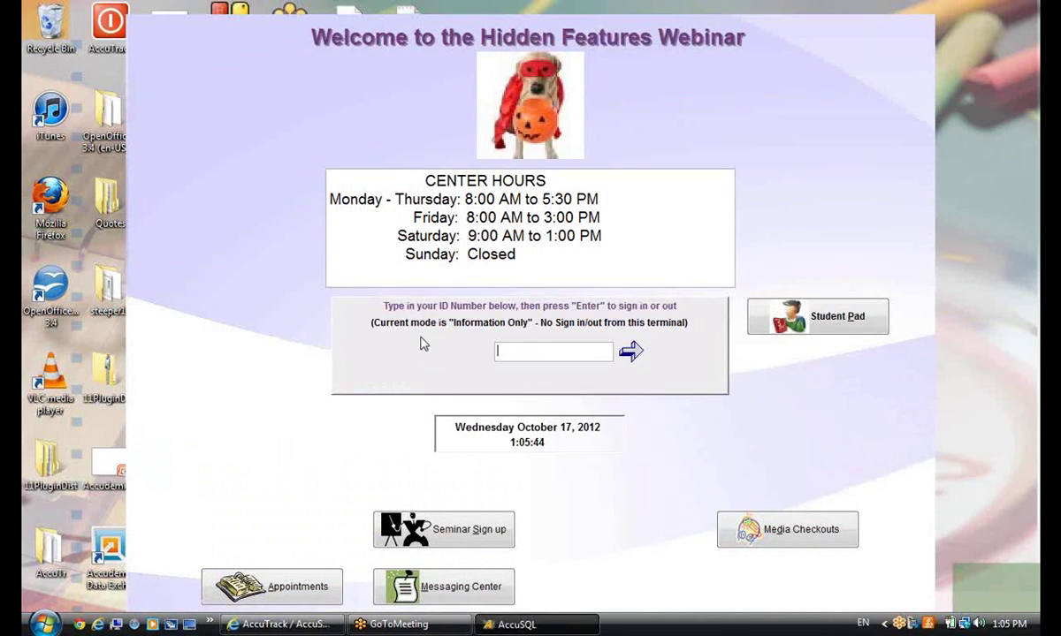
pyautogui.click(542, 357)
pyautogui.write('******')
pyautogui.press('Return')
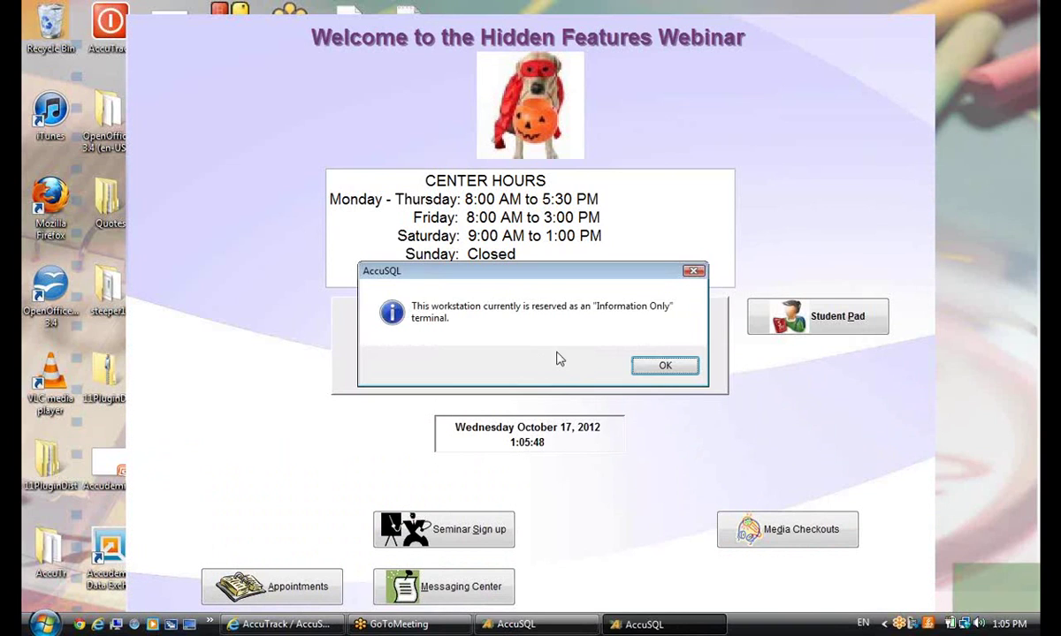
pyautogui.click(651, 370)
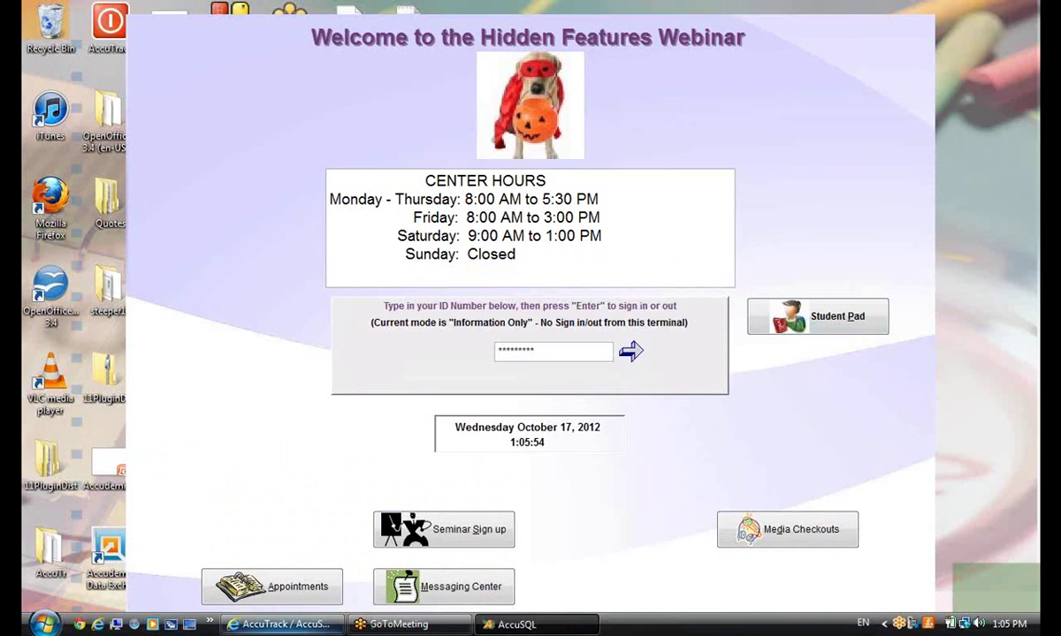
pyautogui.click(242, 597)
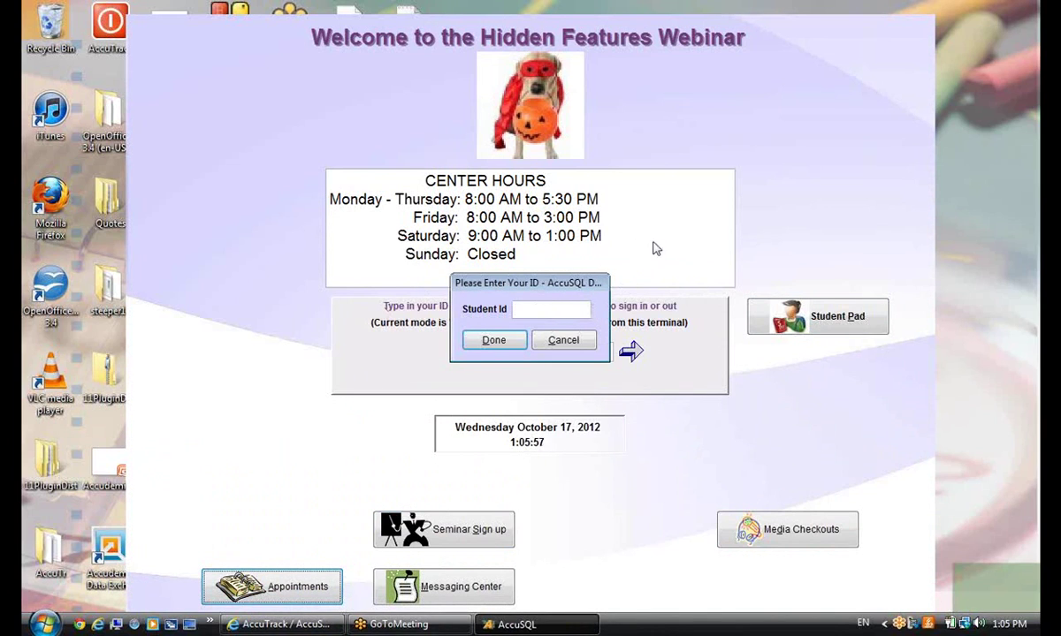
# Enter the student ID, choose Schedule New Appointment, then close the Appointment Wizard
pyautogui.write('********')
pyautogui.click(493, 341)
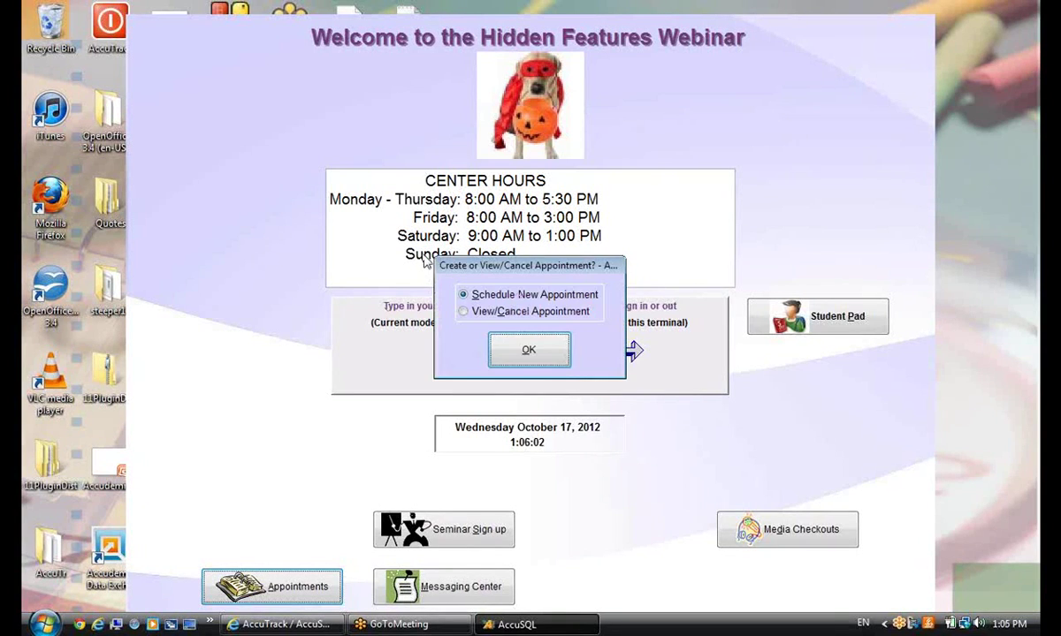
pyautogui.click(540, 351)
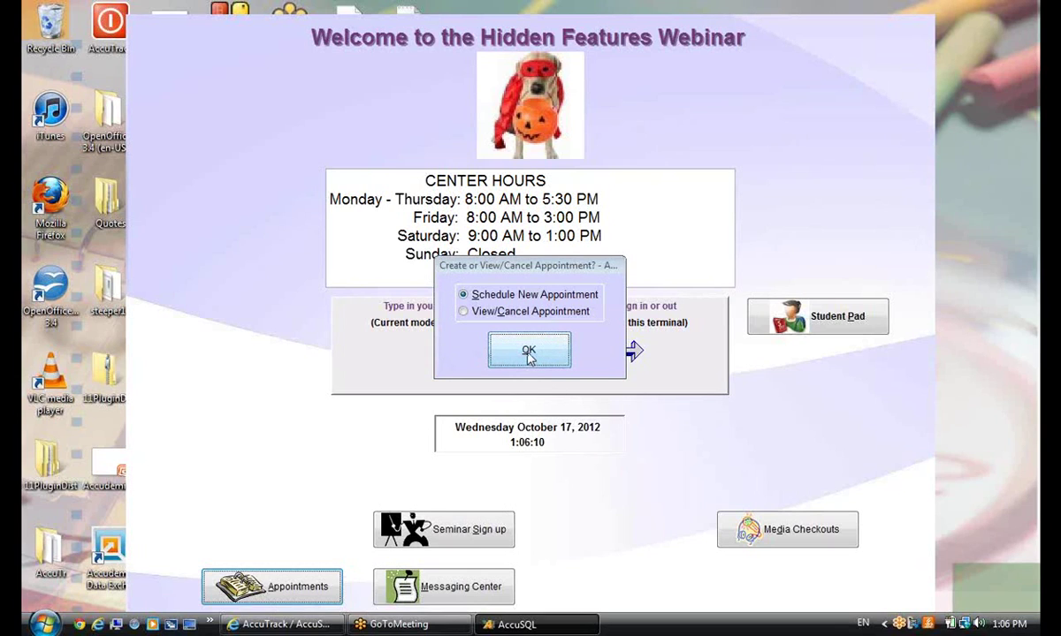
pyautogui.click(528, 352)
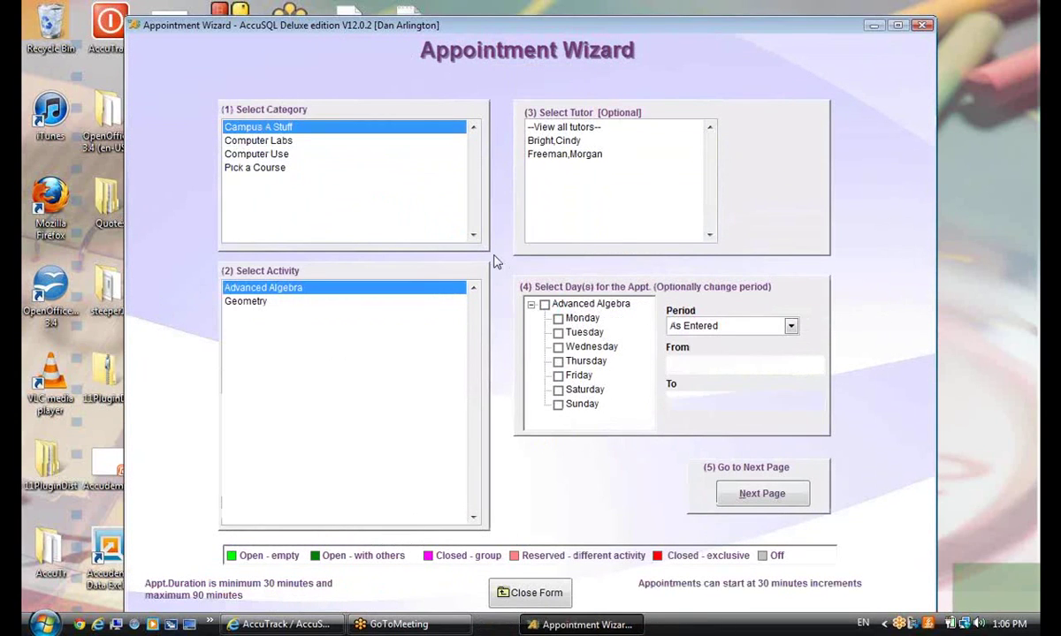
pyautogui.click(513, 593)
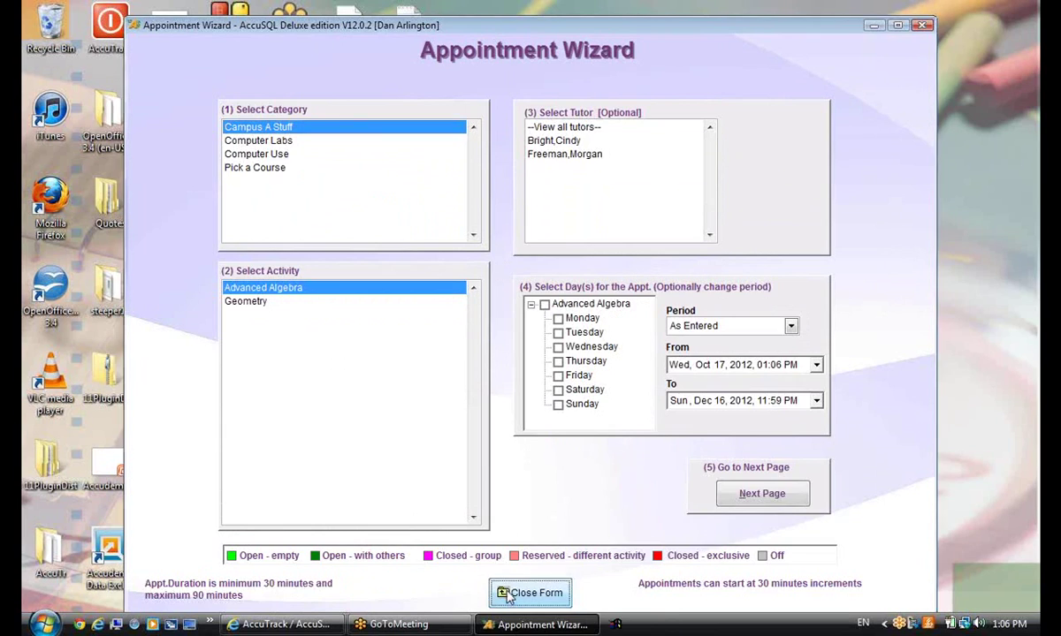
# Sign in with the administrator ID and password to reach System Administration
pyautogui.write('1')
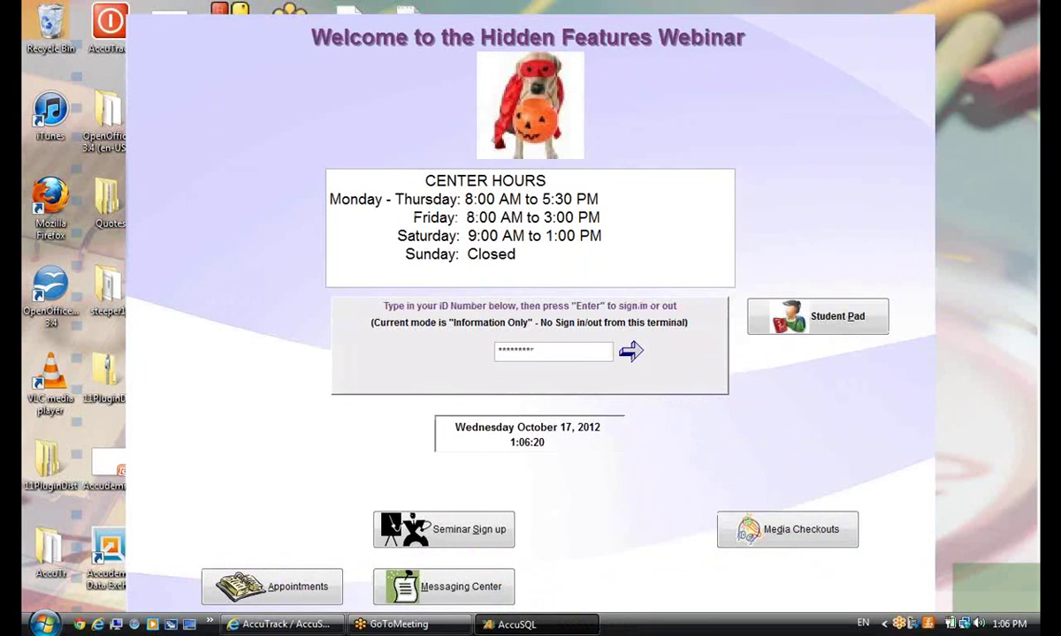
pyautogui.press('Return')
pyautogui.write('****')
pyautogui.press('Return')
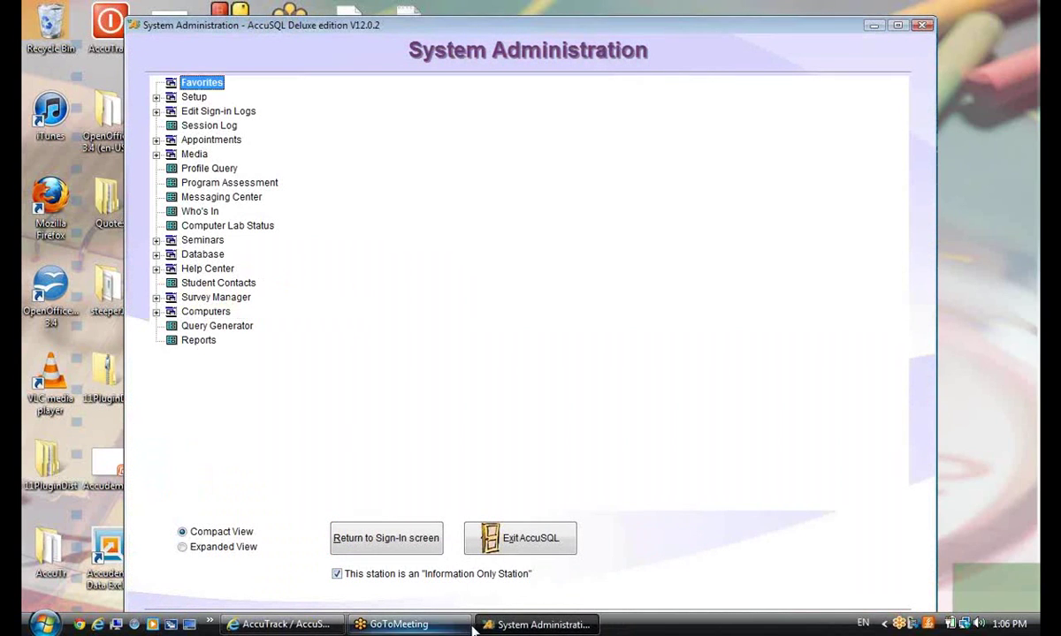
# Open Setup Options on the Plug-In page showing the 10-minute inactivity logout setting
pyautogui.click(157, 97)
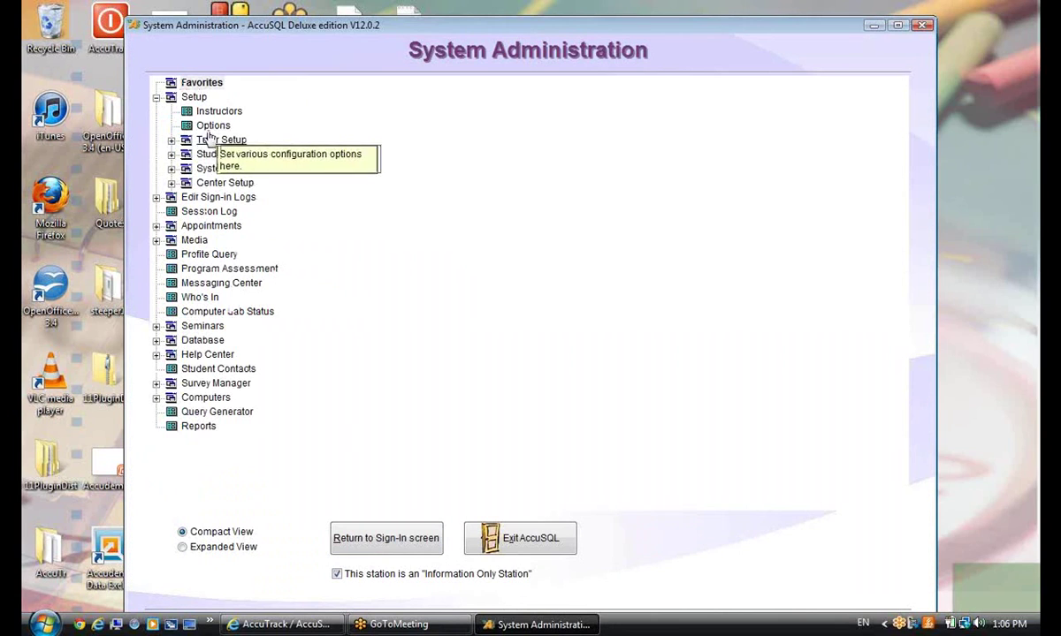
pyautogui.click(212, 128)
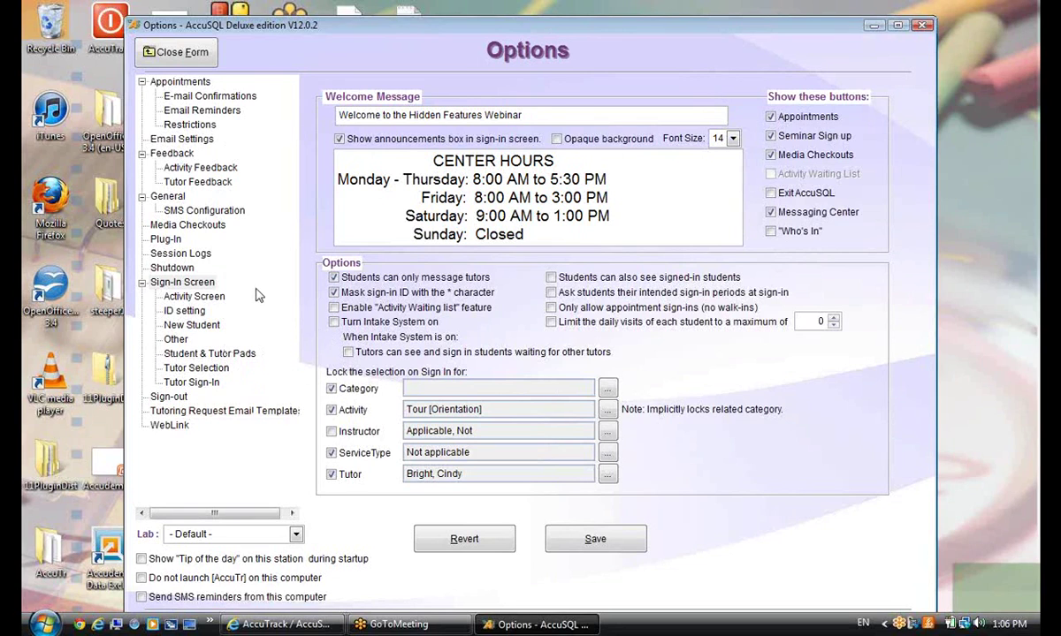
pyautogui.click(165, 238)
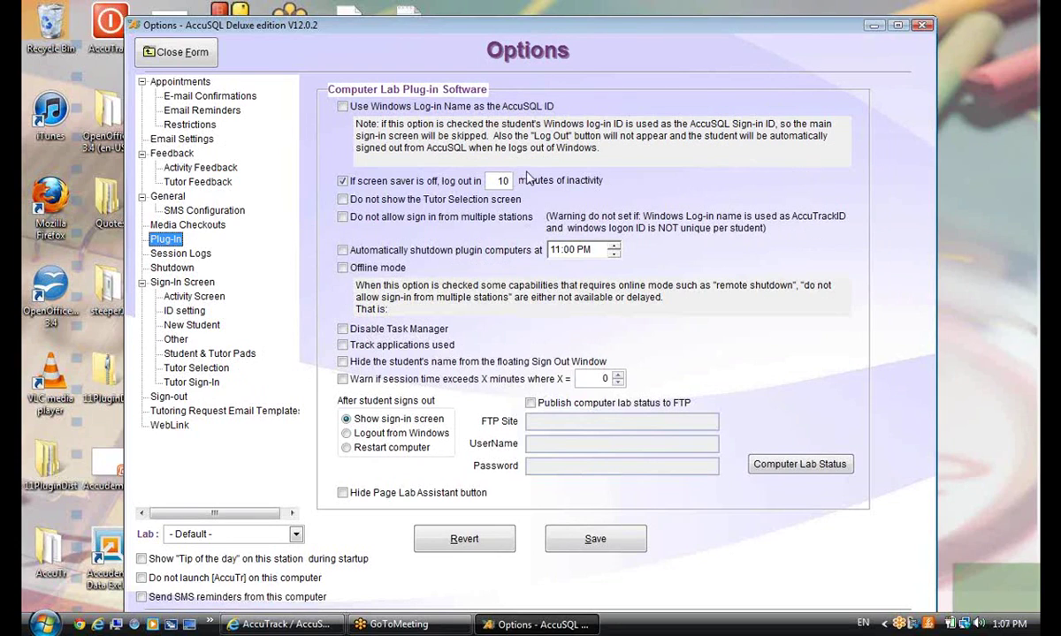
# Toggle skipping tutor selection on and back off, then open the Computer Lab Status list
pyautogui.click(345, 202)
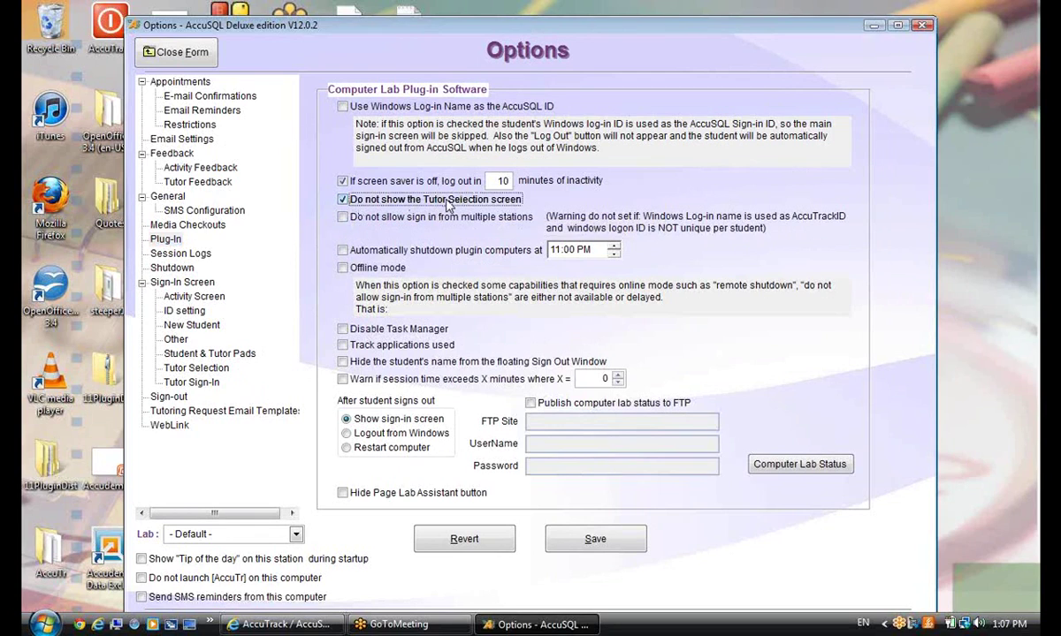
pyautogui.click(343, 201)
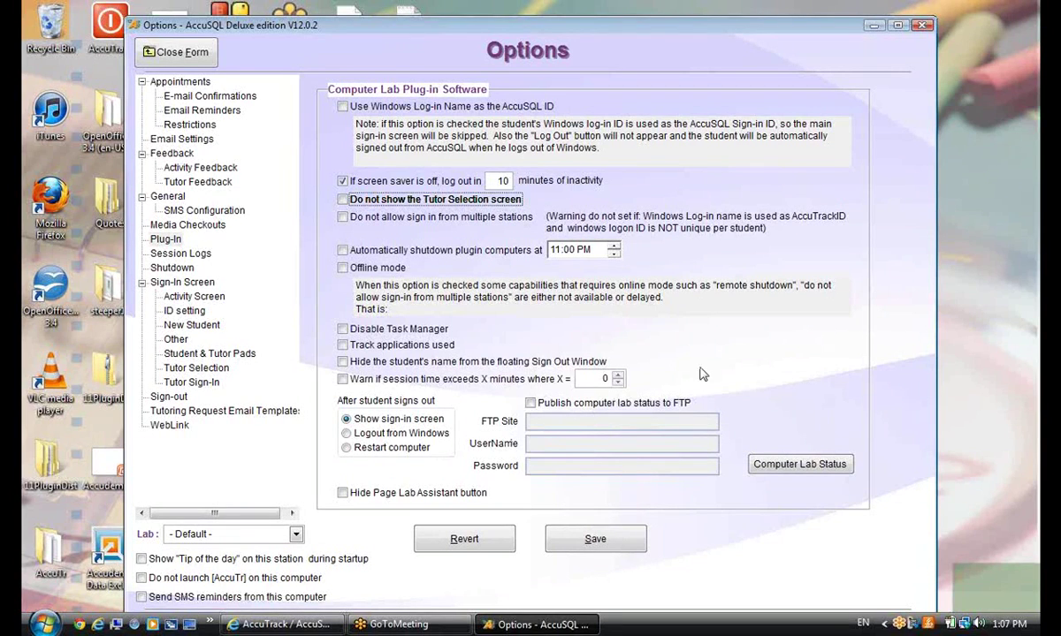
pyautogui.click(784, 471)
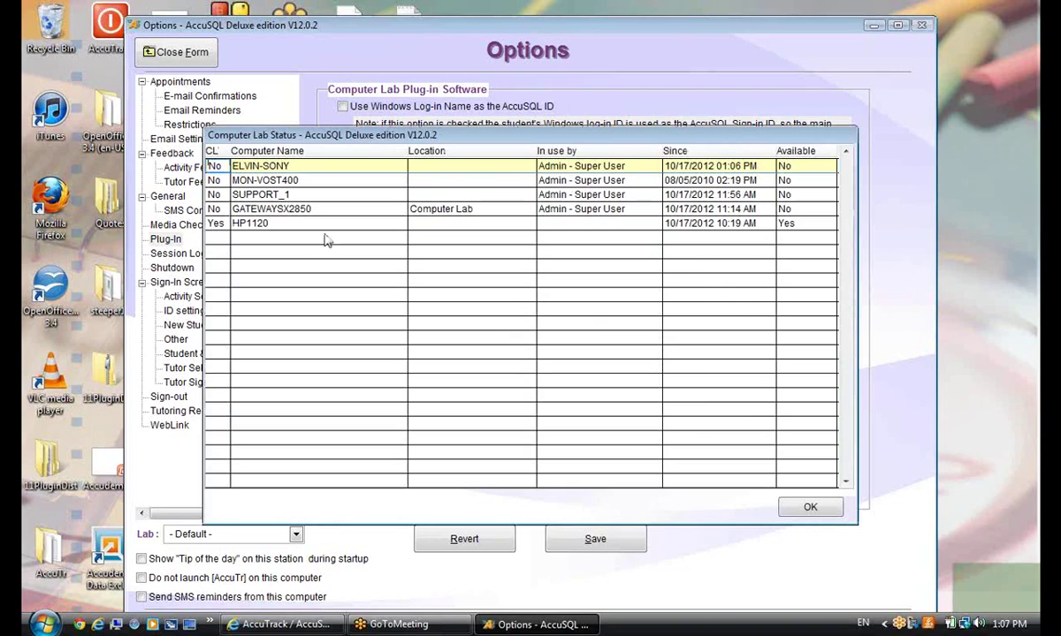
# Browse the SUPPORT_1, GATEWAYSX2850, HP1120 and MON-VOST400 computer entries
pyautogui.click(286, 193)
pyautogui.click(305, 210)
pyautogui.click(313, 223)
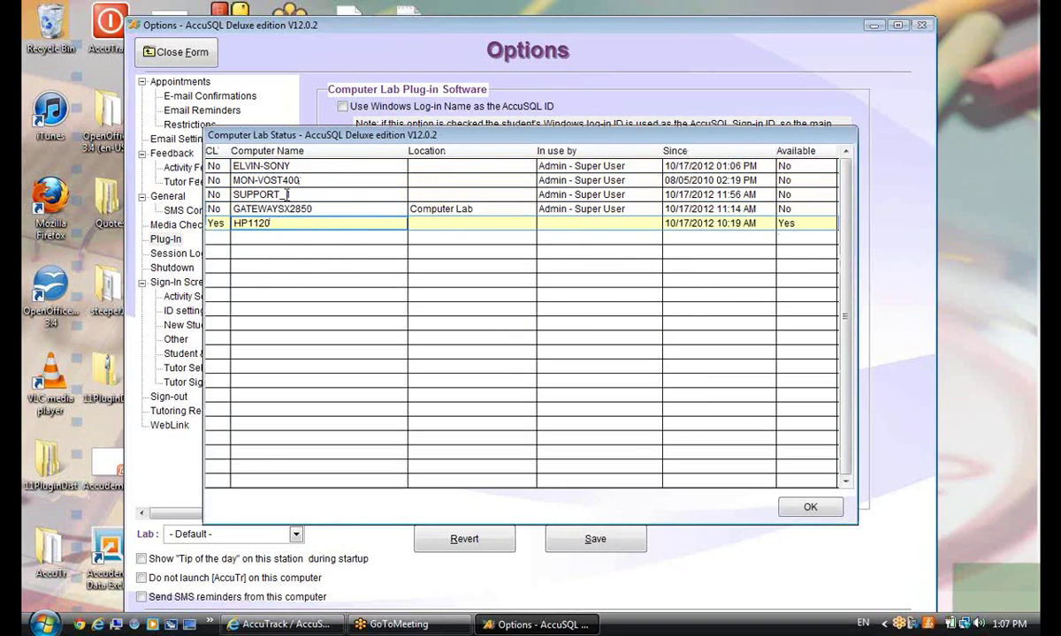
pyautogui.click(622, 179)
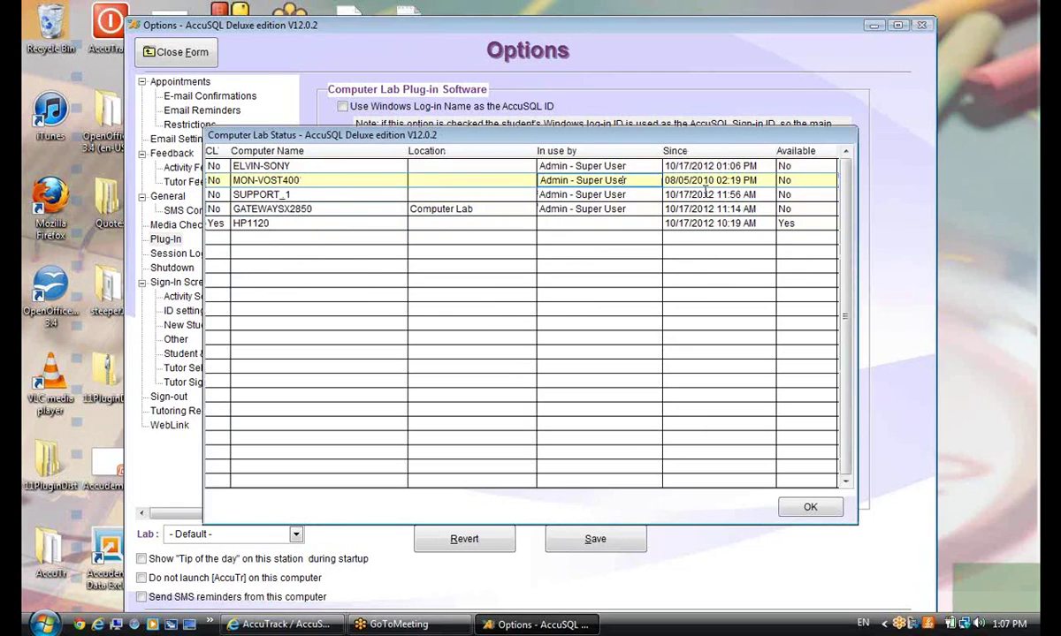
pyautogui.click(482, 208)
# Step through each computer's availability from ELVIN-SONY, then close the status list and Options form
pyautogui.click(785, 166)
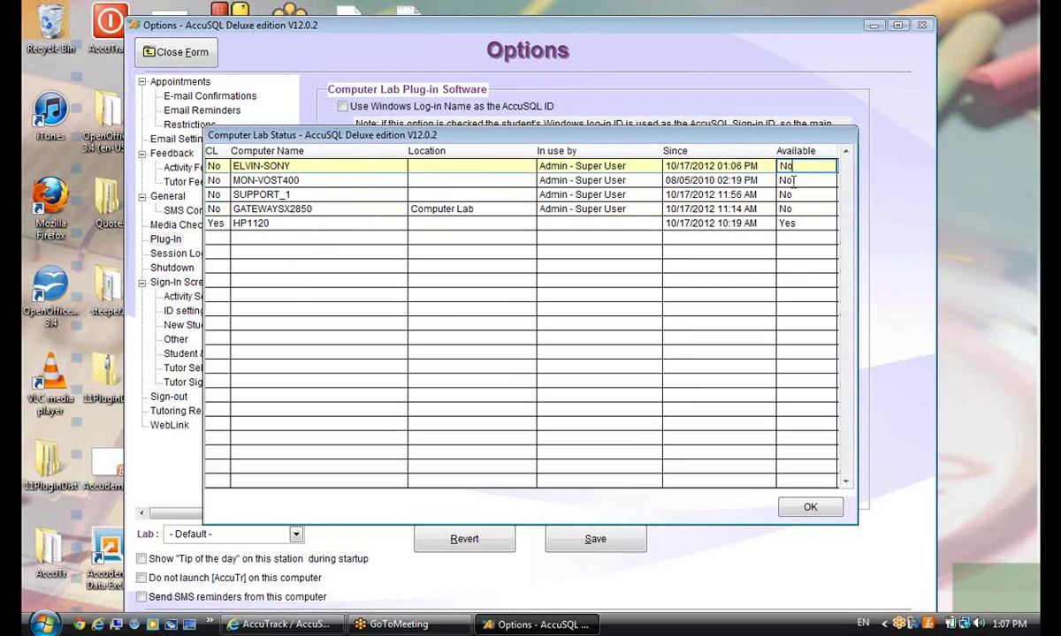
pyautogui.press('Down')
pyautogui.press('Down')
pyautogui.press('Down')
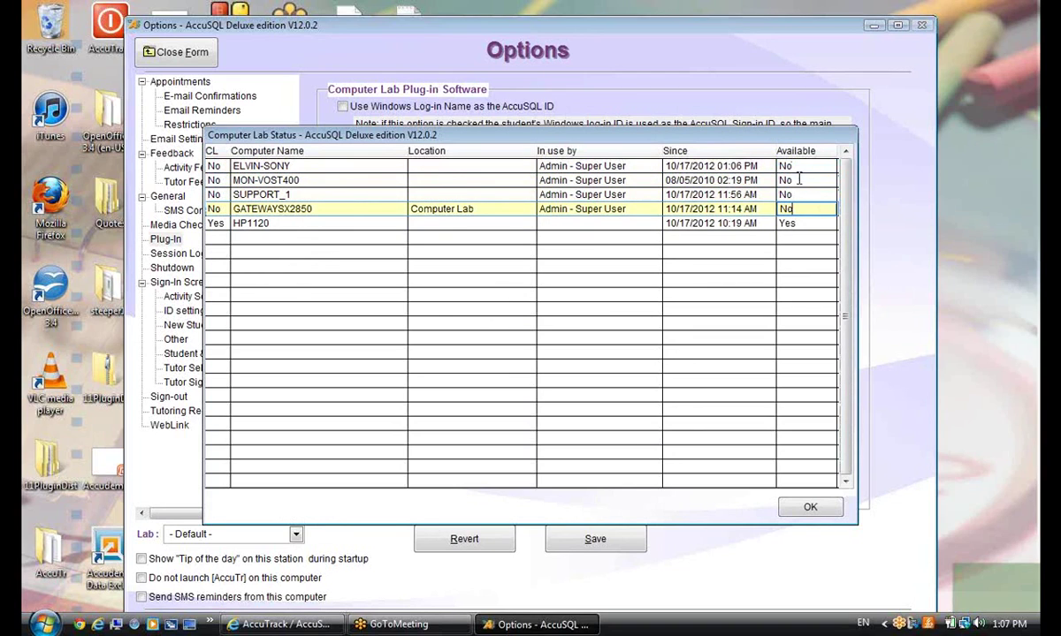
pyautogui.click(798, 166)
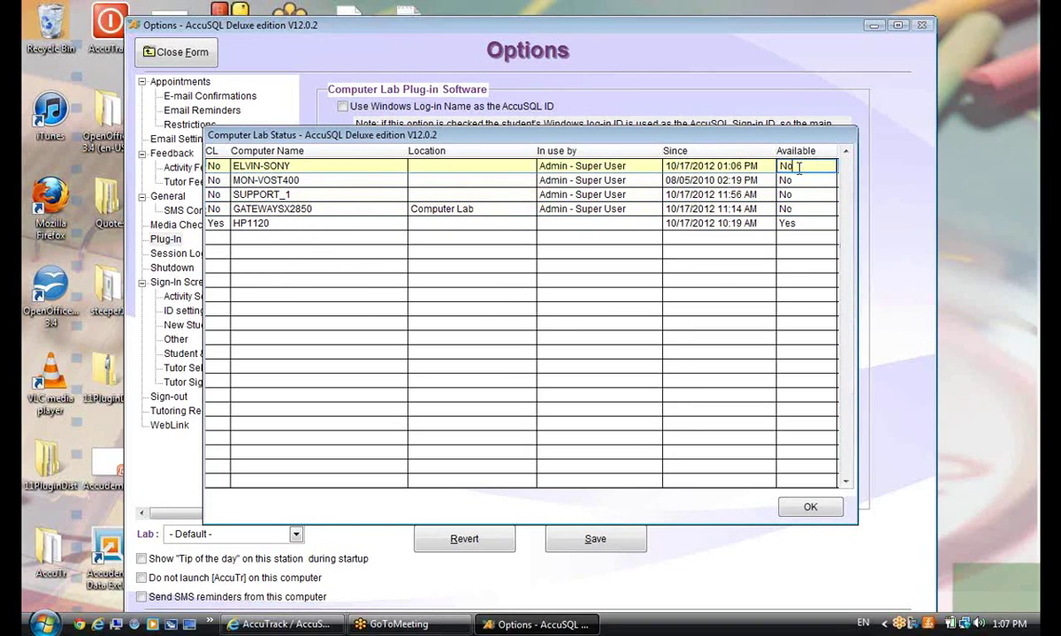
pyautogui.click(808, 509)
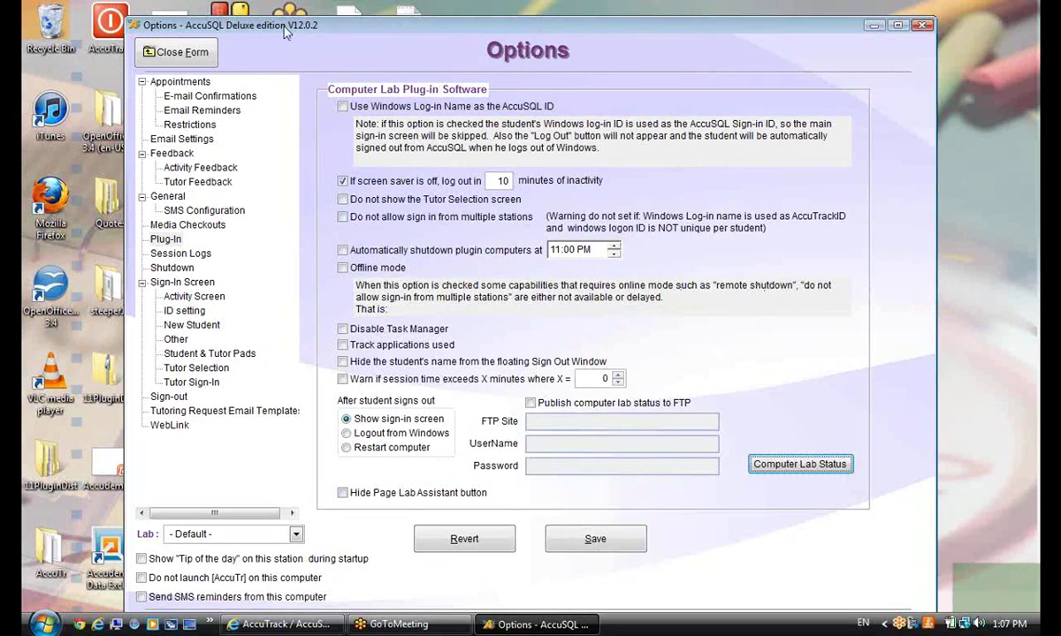
pyautogui.click(192, 57)
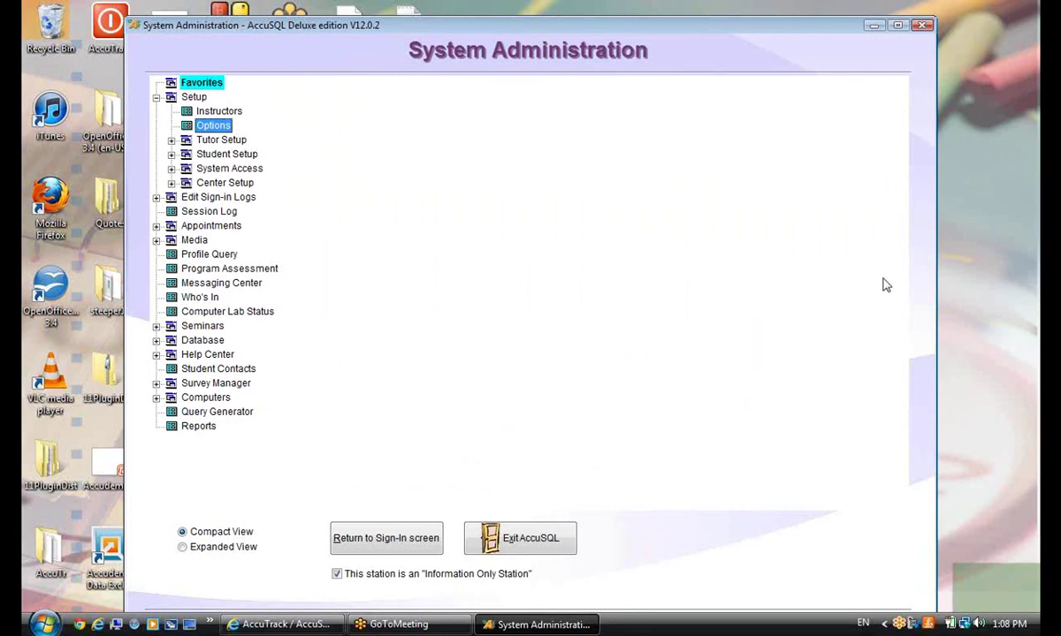
# Go to the kiosk screen, sign back in as administrator, and expand Setup
pyautogui.click(382, 541)
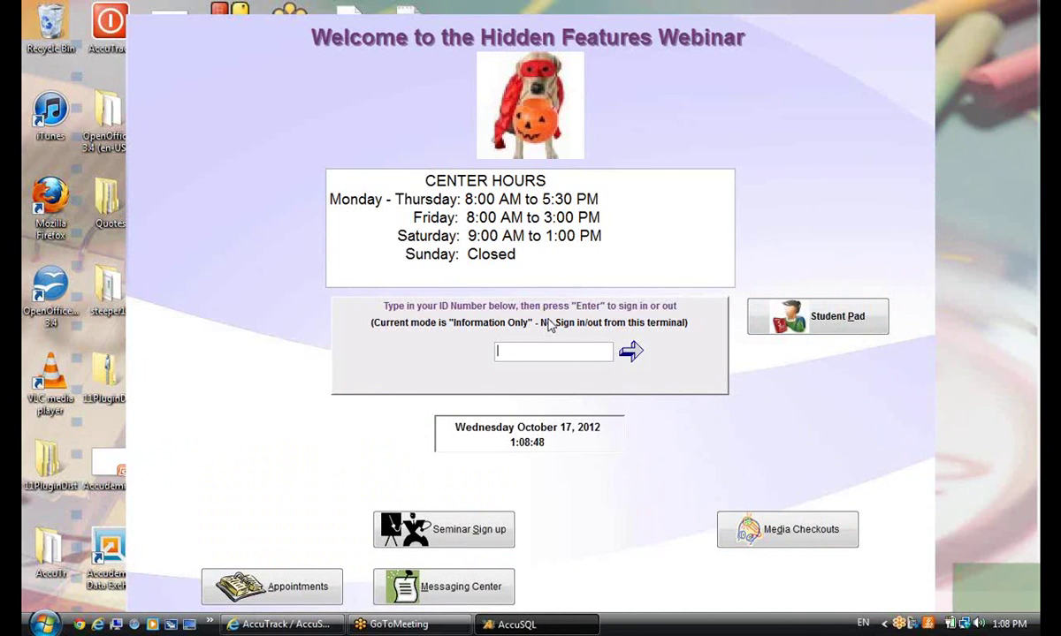
pyautogui.write('********')
pyautogui.press('Return')
pyautogui.write('*')
pyautogui.press('Return')
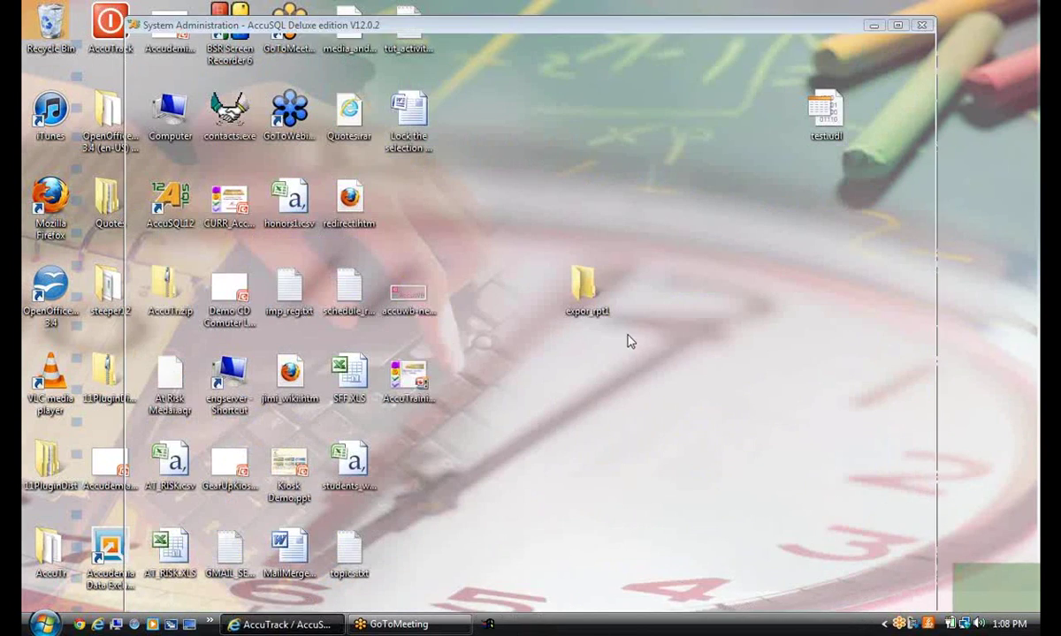
pyautogui.click(156, 97)
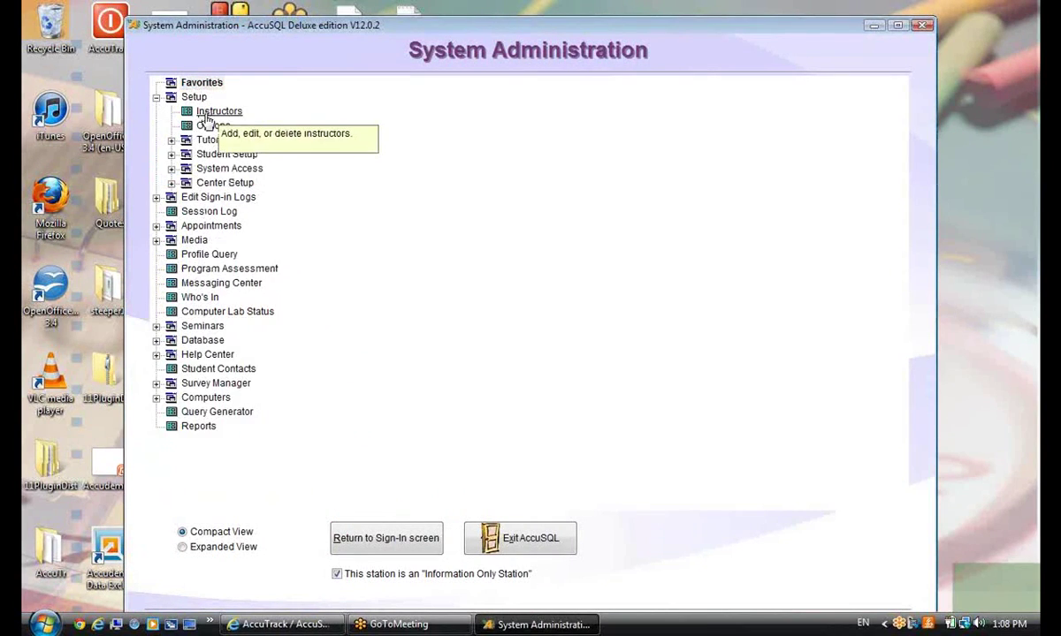
# Sign in at the kiosk with a tutor's ID and exit the tutor menu
pyautogui.click(353, 540)
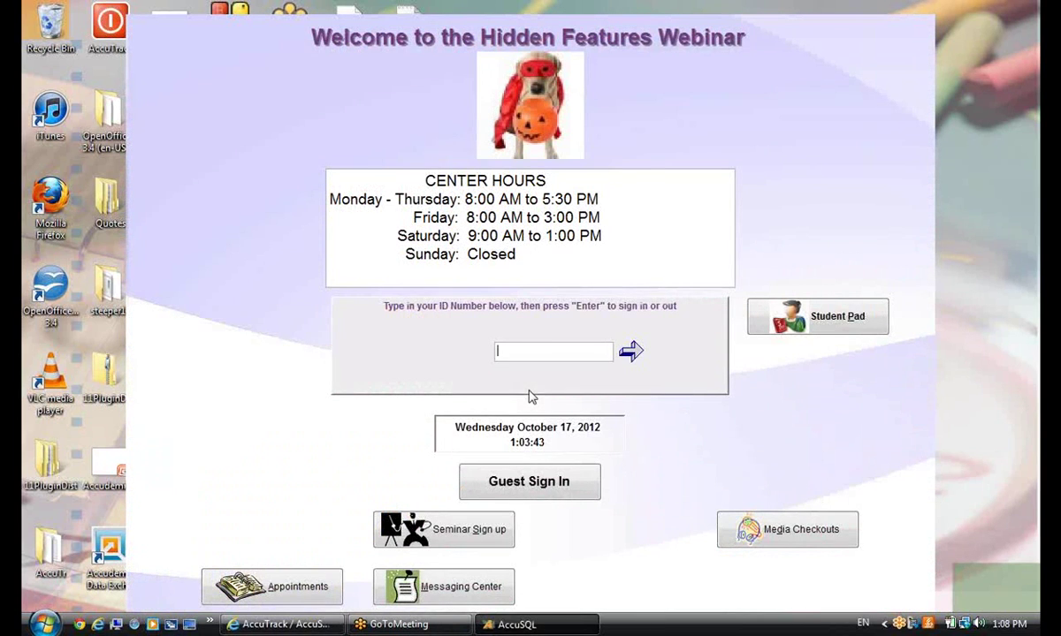
pyautogui.write('1234567')
pyautogui.press('Return')
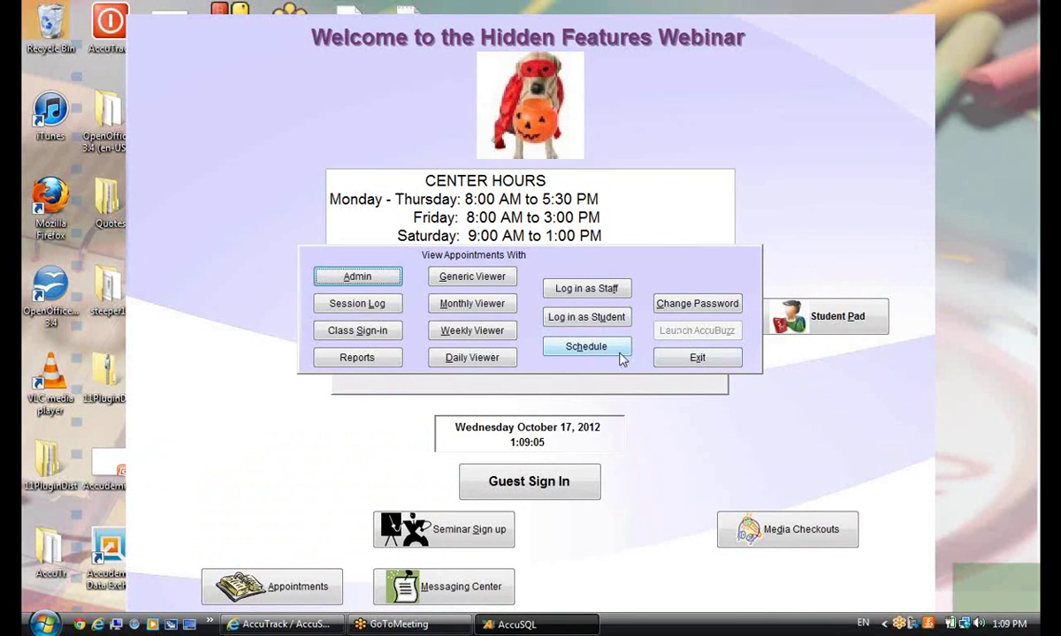
pyautogui.click(707, 358)
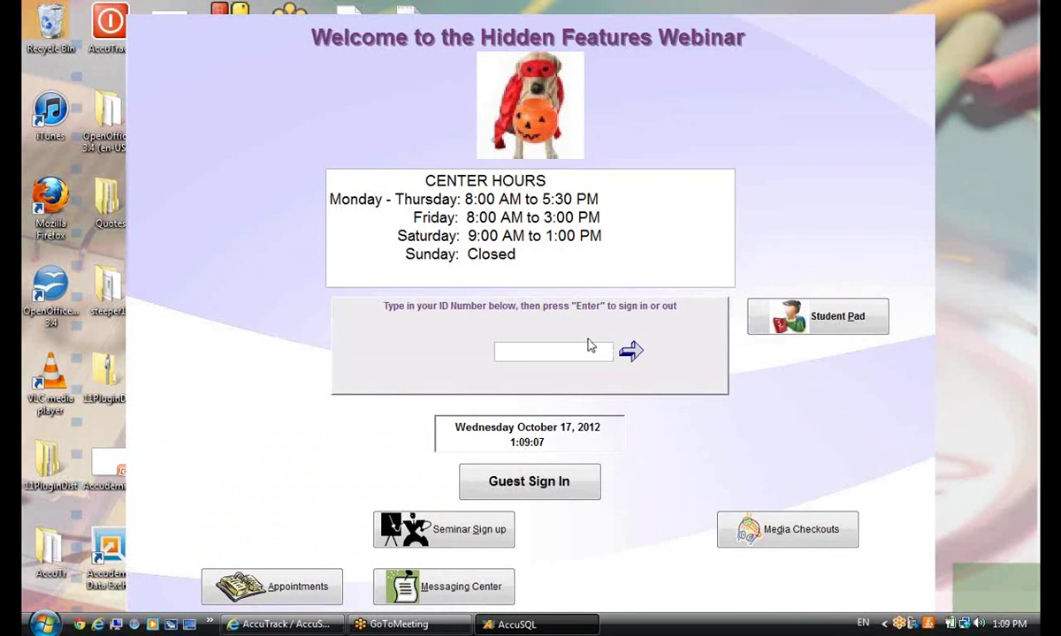
# Sign in with the administrator ID and password to reopen System Administration
pyautogui.write('********')
pyautogui.press('Return')
pyautogui.write('****')
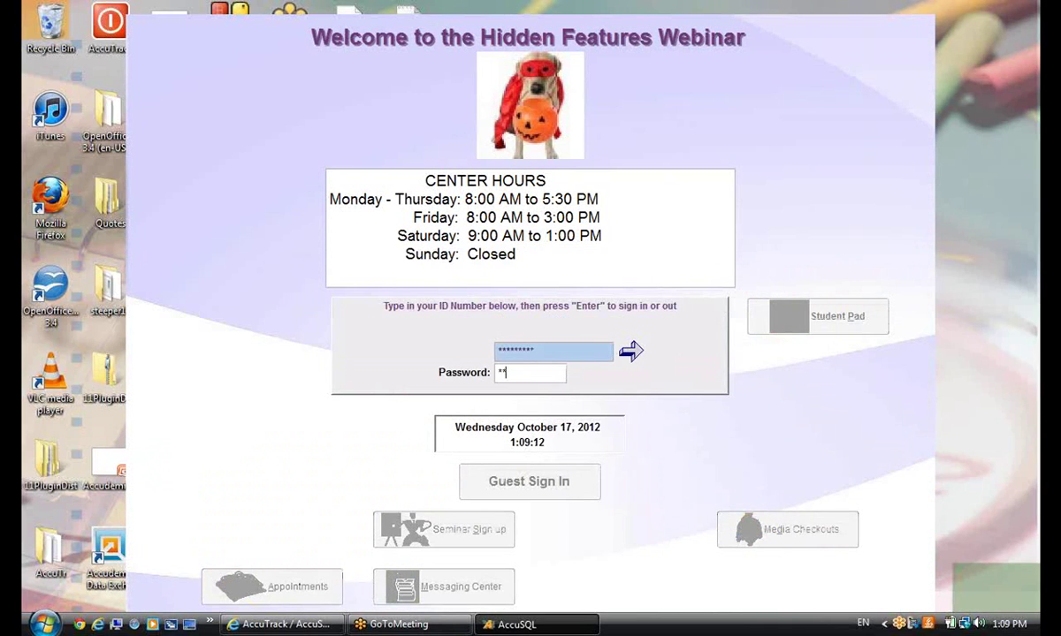
pyautogui.press('Return')
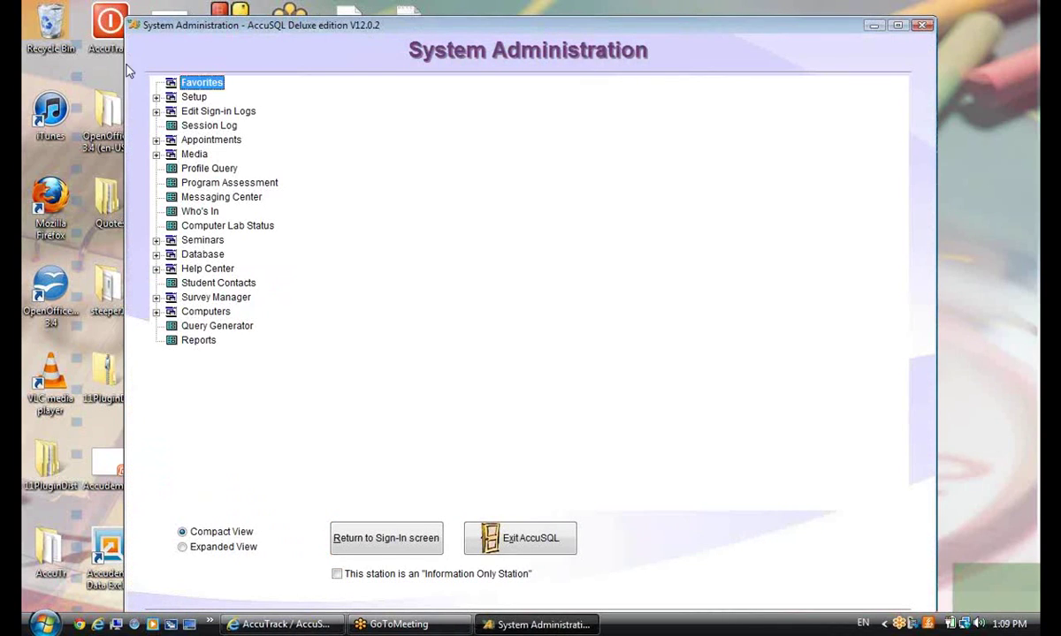
# On the Student & Tutor Pads options page, toggle Show Tutor Pad and its close-after-action setting
pyautogui.click(156, 97)
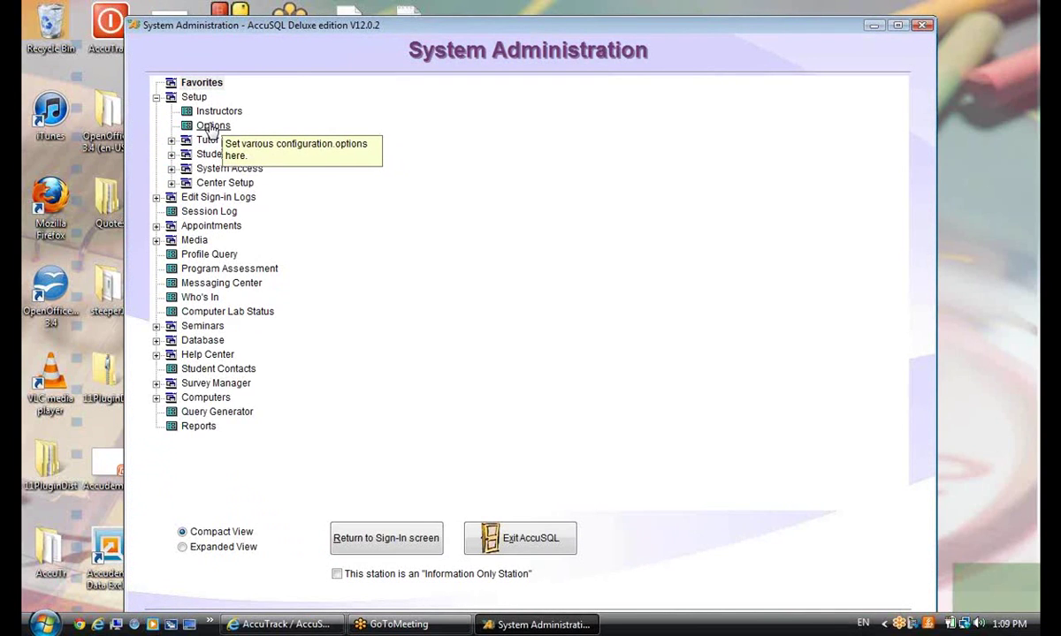
pyautogui.click(213, 126)
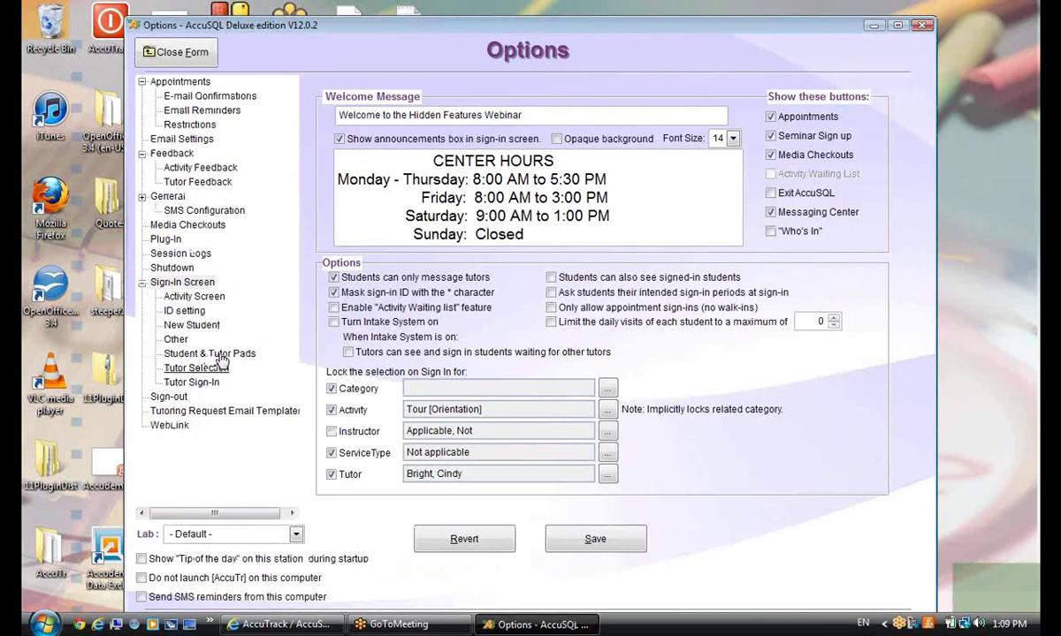
pyautogui.click(202, 353)
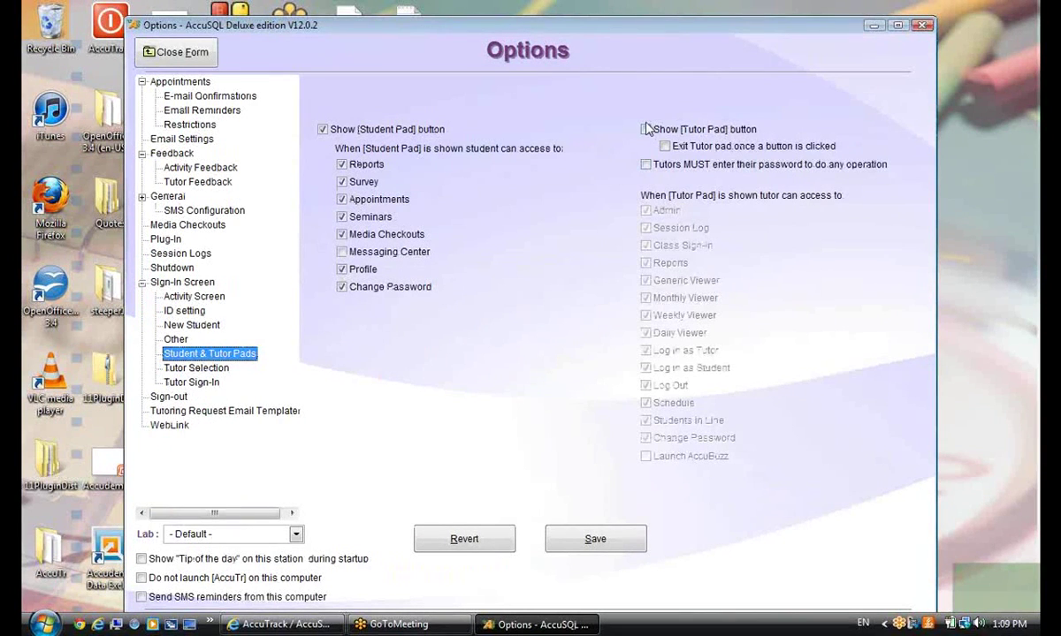
pyautogui.click(645, 130)
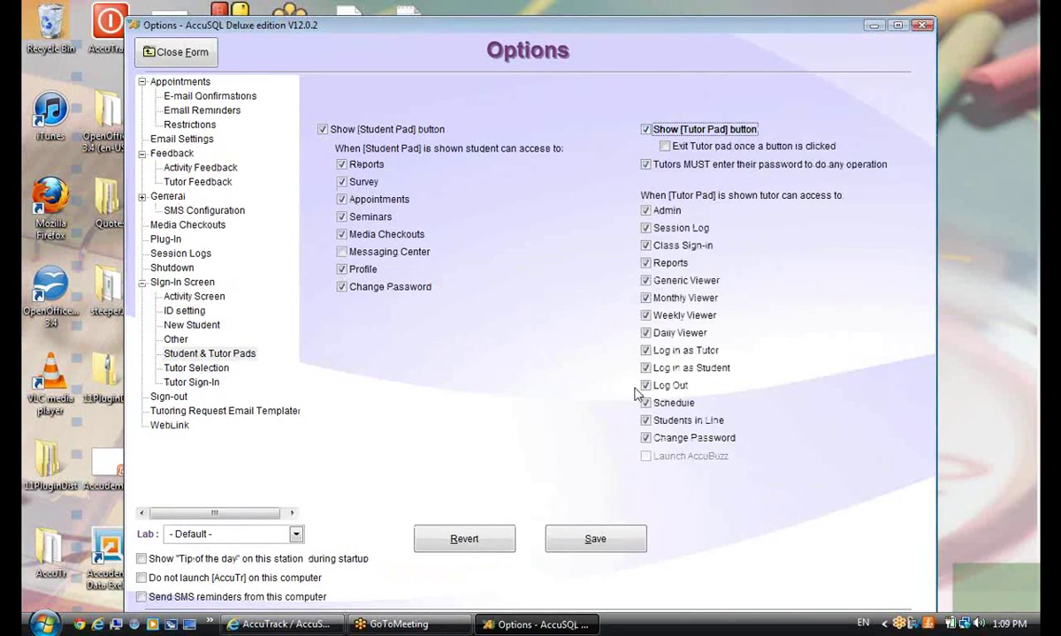
pyautogui.click(665, 146)
pyautogui.hotkey('shift', 'Tab')
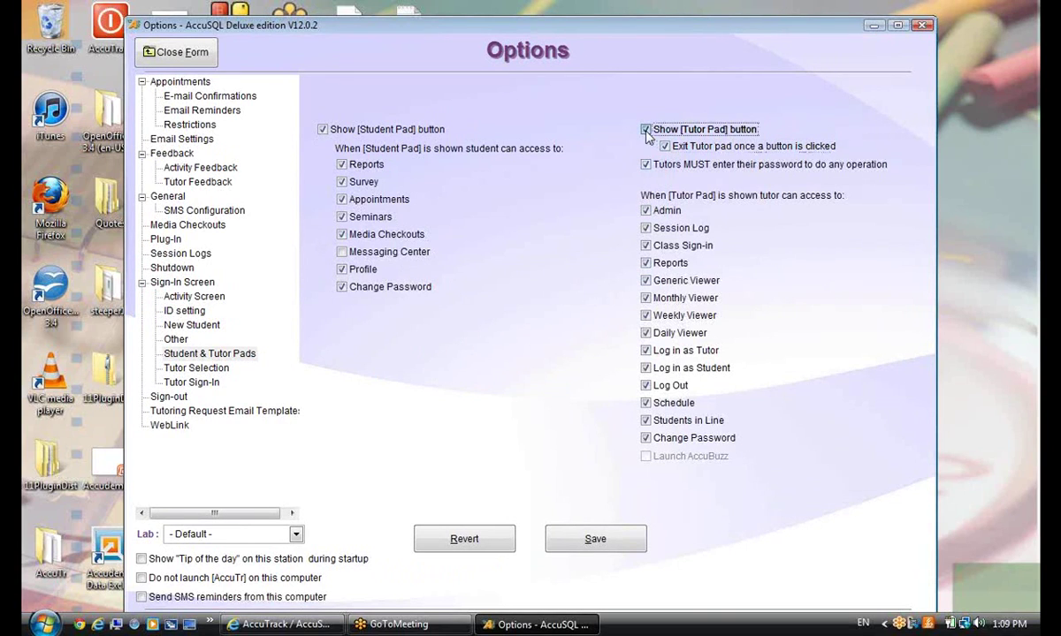
pyautogui.press('space')
pyautogui.click(666, 147)
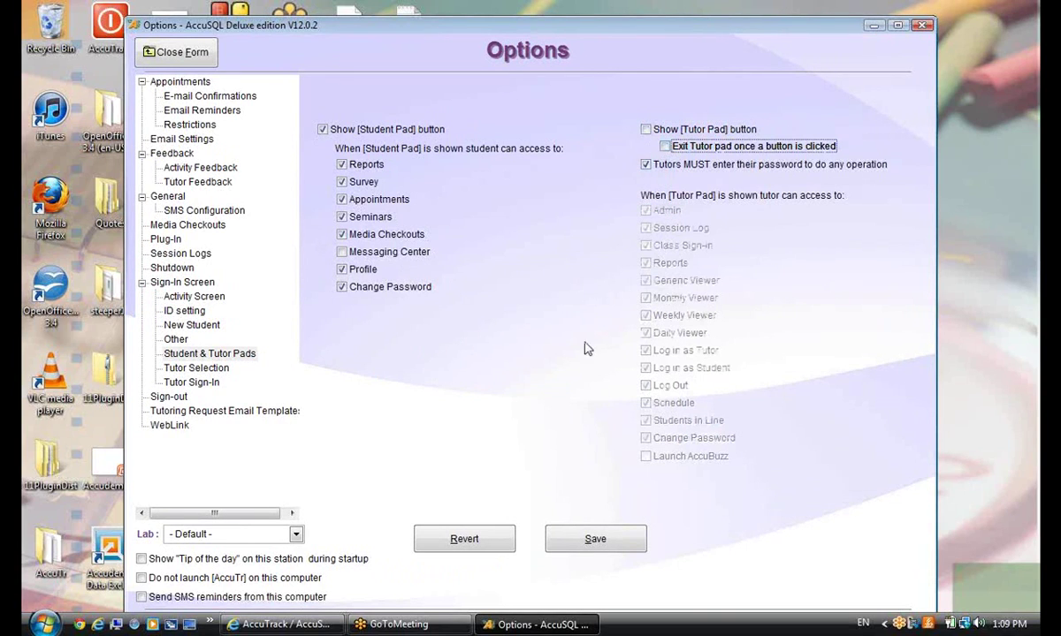
pyautogui.click(646, 130)
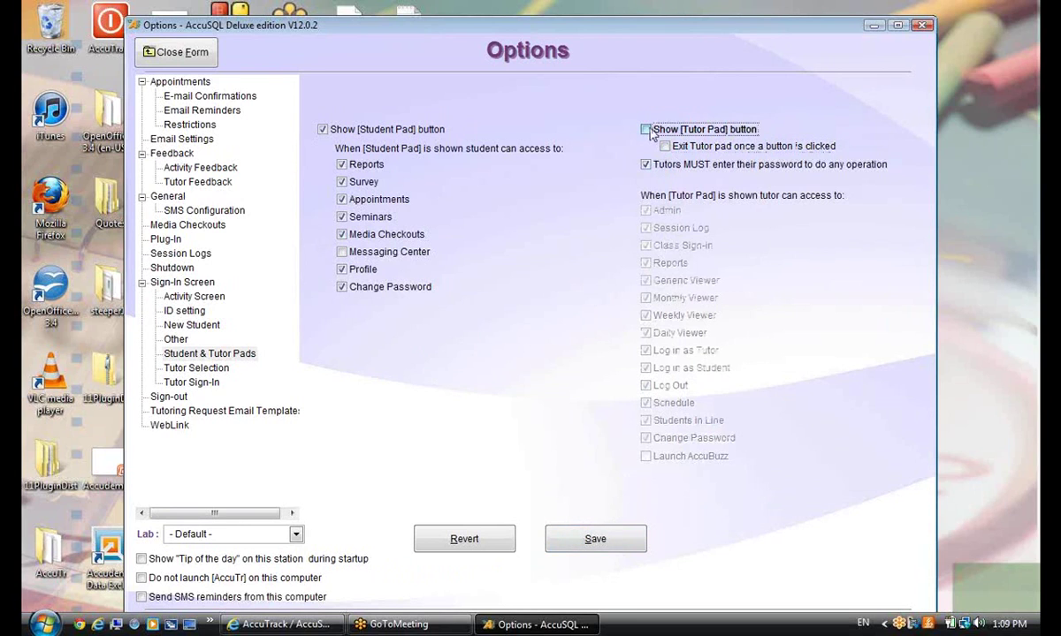
# Close the Options form without saving the changes and minimize System Administration
pyautogui.click(178, 52)
pyautogui.click(546, 365)
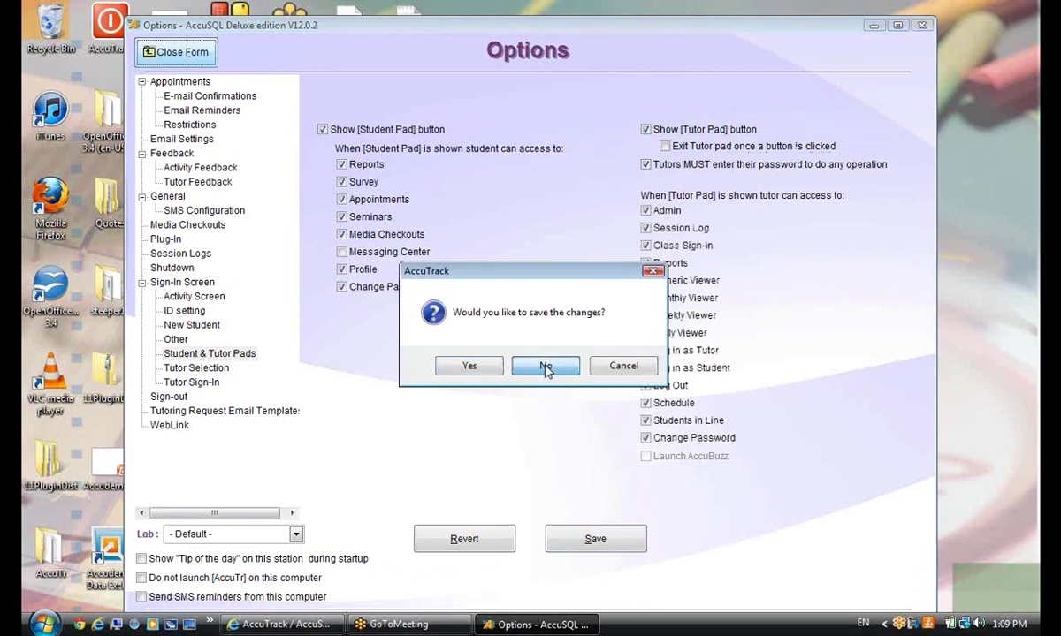
pyautogui.click(872, 25)
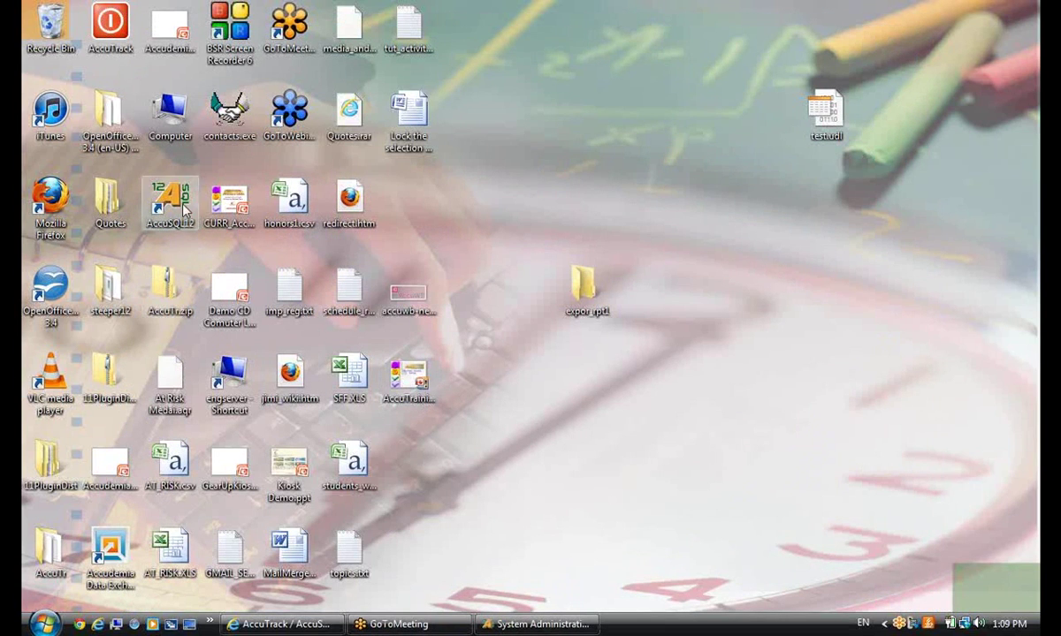
# Open the AccuSQL12 program folder through the shortcut's Properties and Open File Location
pyautogui.rightClick(166, 185)
pyautogui.click(299, 482)
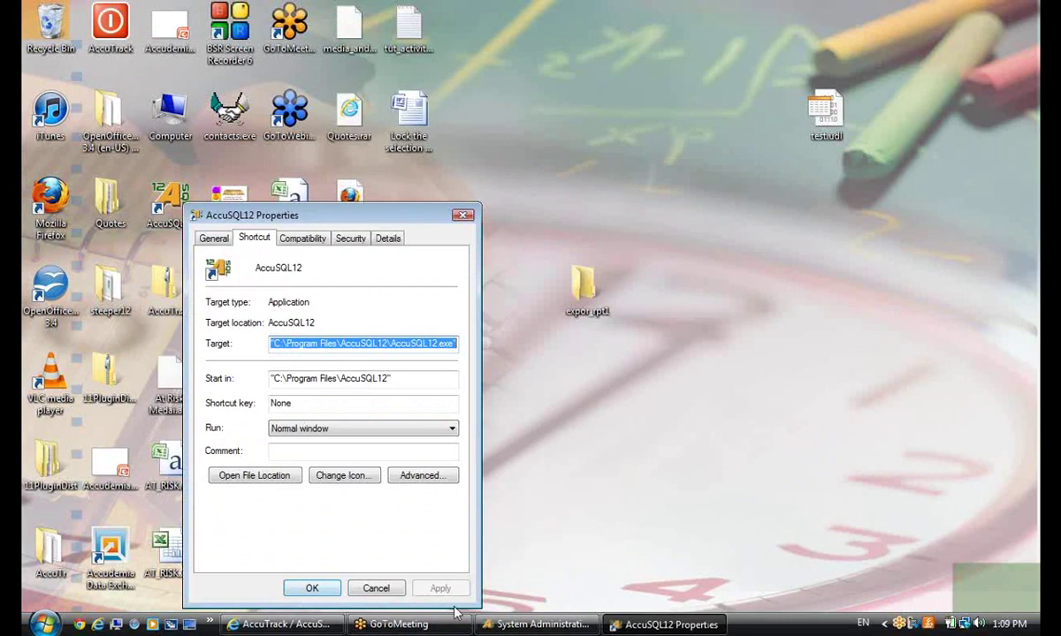
pyautogui.click(256, 478)
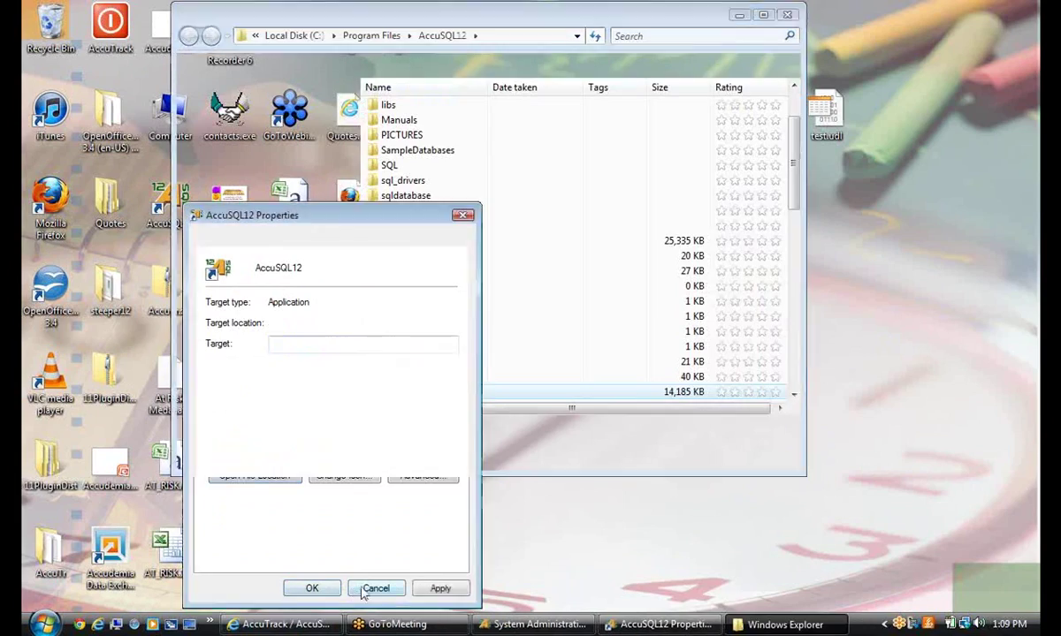
pyautogui.click(375, 589)
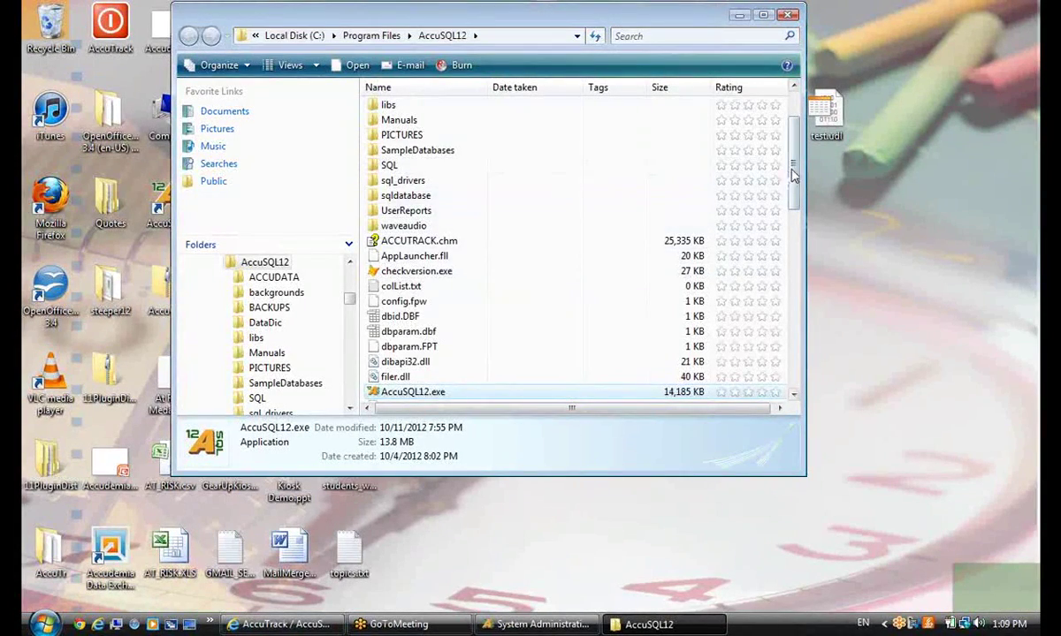
# Find AccuBuzz.exe in the AccuSQL12 folder and launch it
pyautogui.scroll(2, 747, 159)
pyautogui.scroll(-5, 761, 177)
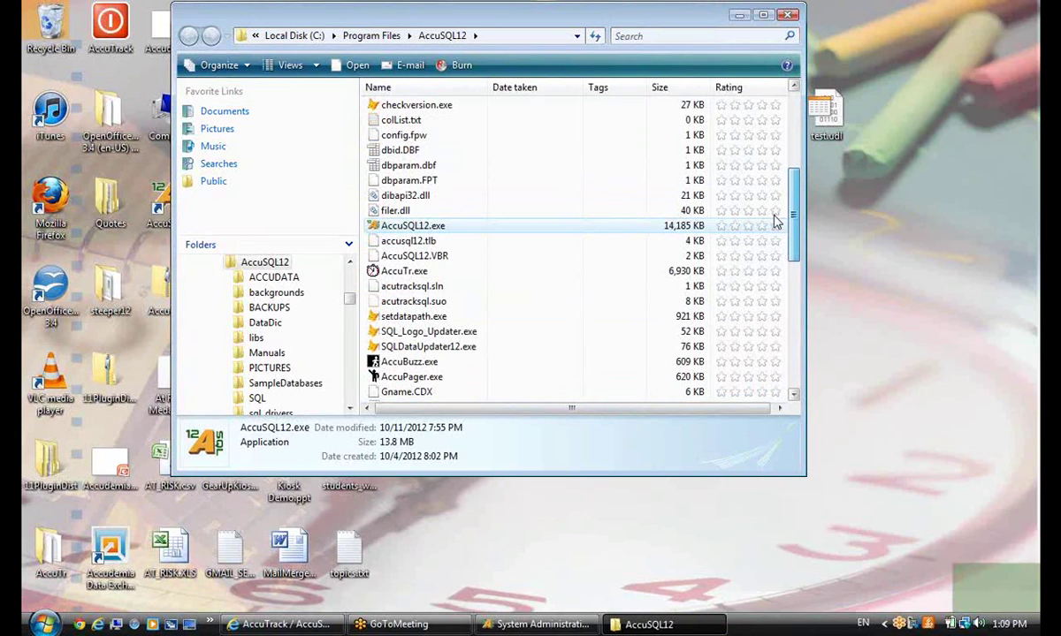
pyautogui.scroll(-1, 775, 223)
pyautogui.click(409, 332)
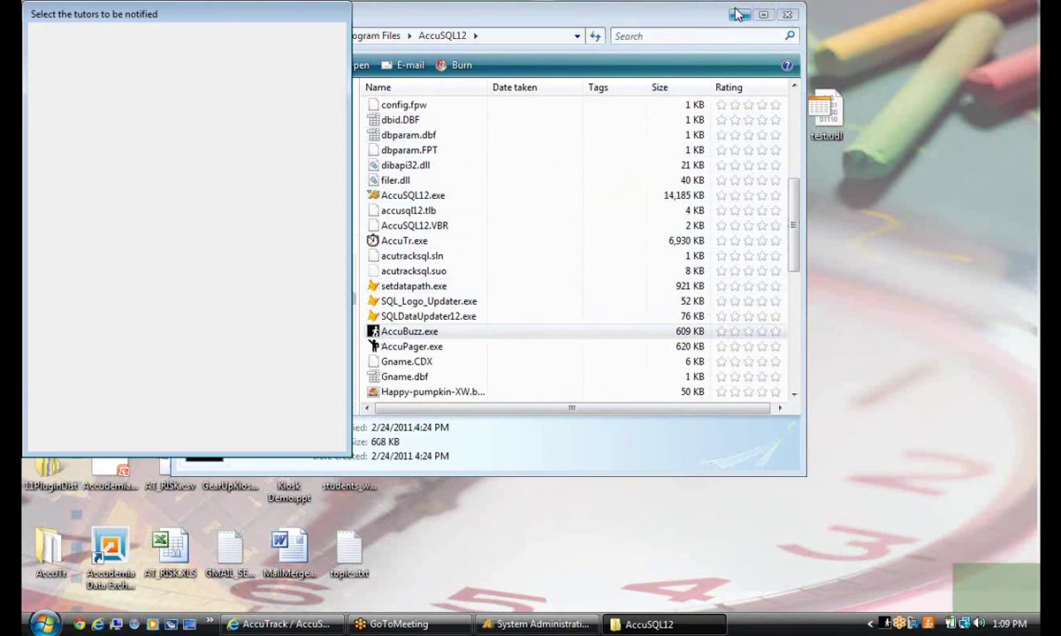
# Mark one tutor in AccuBuzz's notification list, confirm it, and bring System Administration back
pyautogui.click(739, 15)
pyautogui.moveTo(102, 13); pyautogui.dragTo(328, 63)
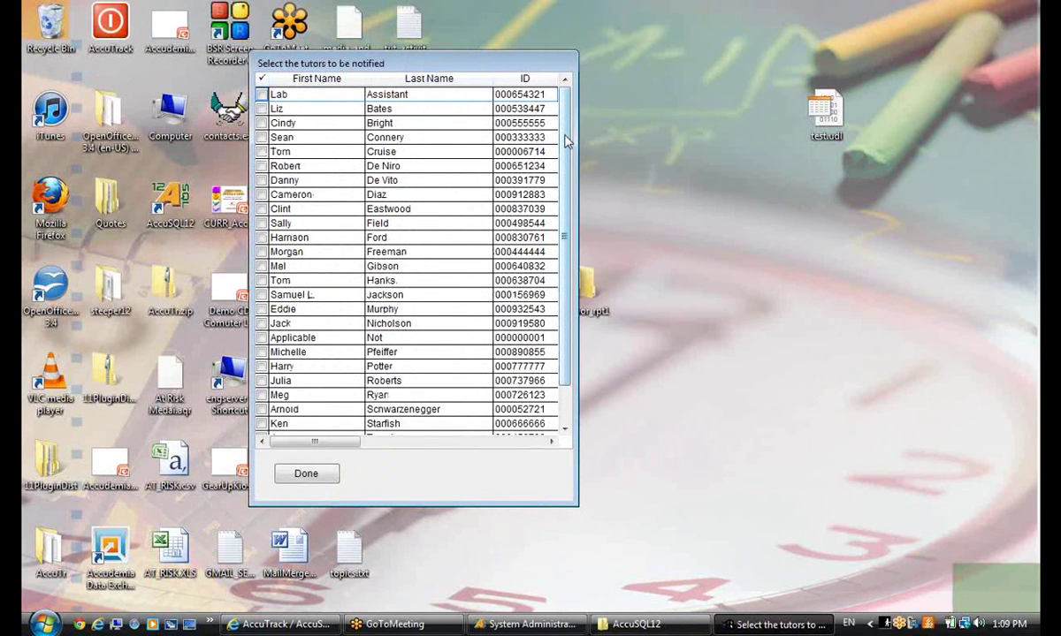
pyautogui.moveTo(564, 137); pyautogui.dragTo(573, 197)
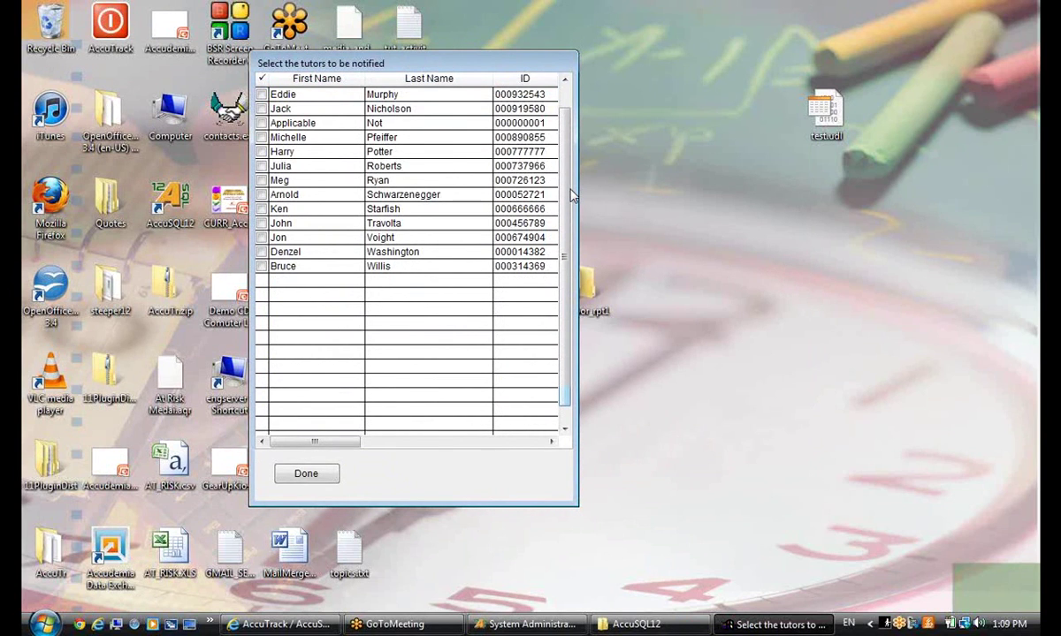
pyautogui.scroll(5, 548, 178)
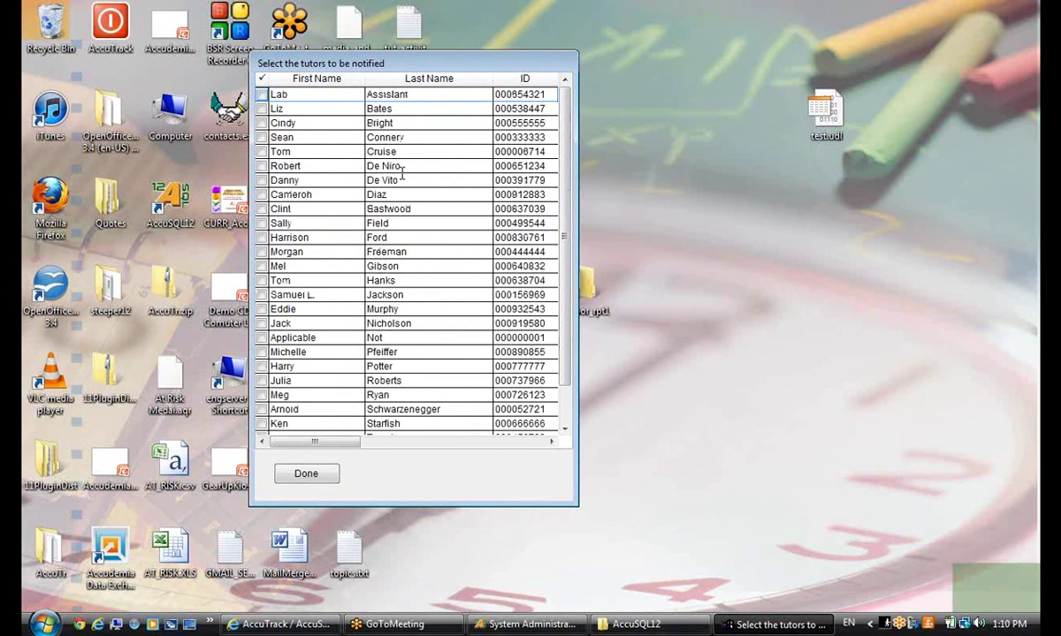
pyautogui.click(261, 252)
pyautogui.click(304, 475)
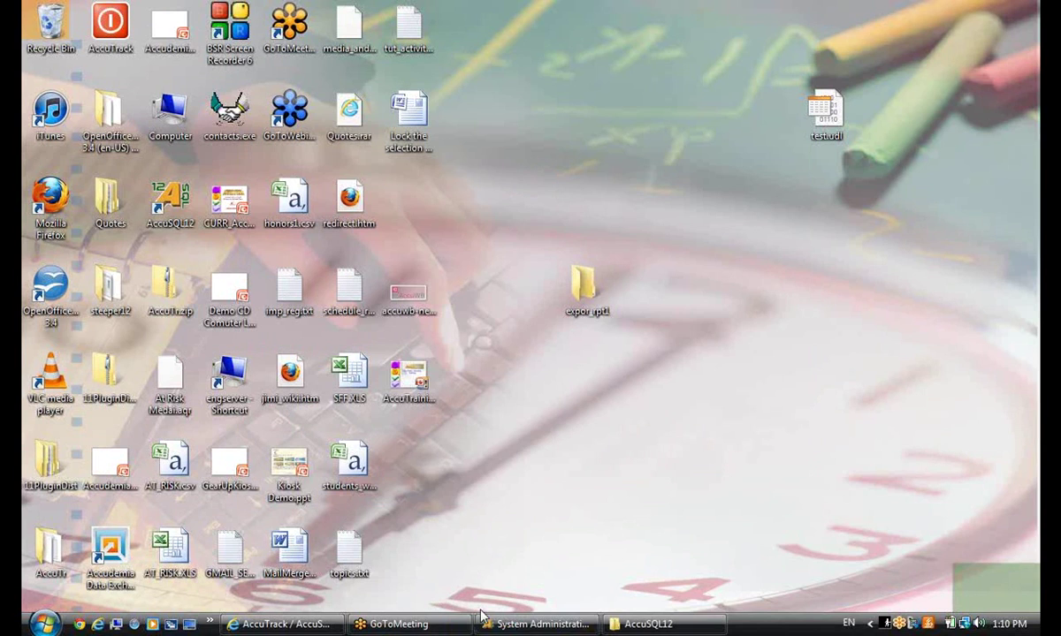
pyautogui.click(535, 624)
# Return to the sign-in screen and sign a student out by entering their ID
pyautogui.click(380, 540)
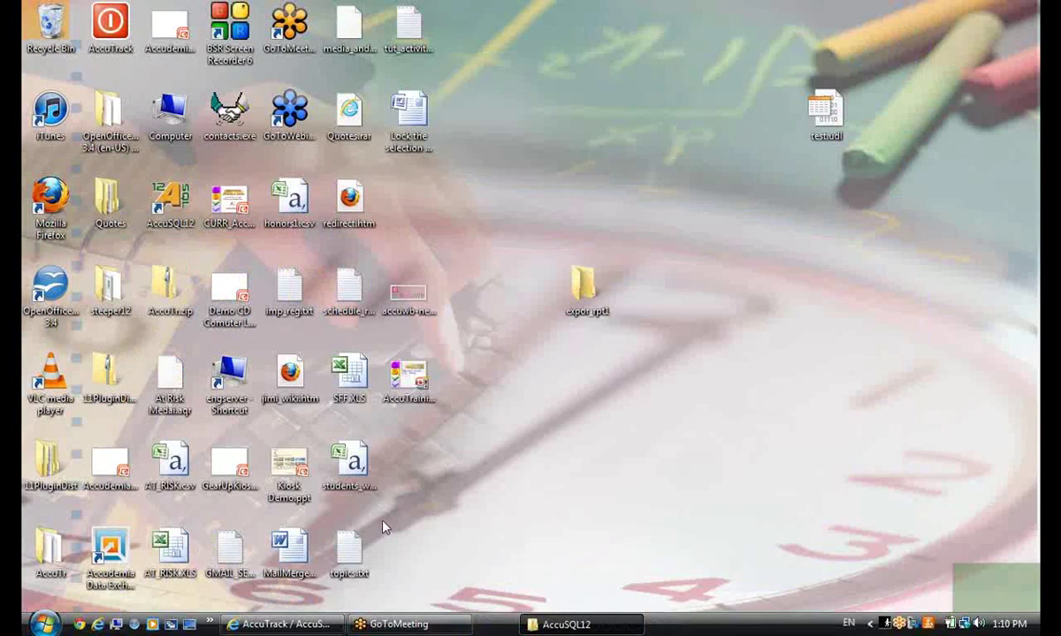
pyautogui.write('123')
pyautogui.press('Return')
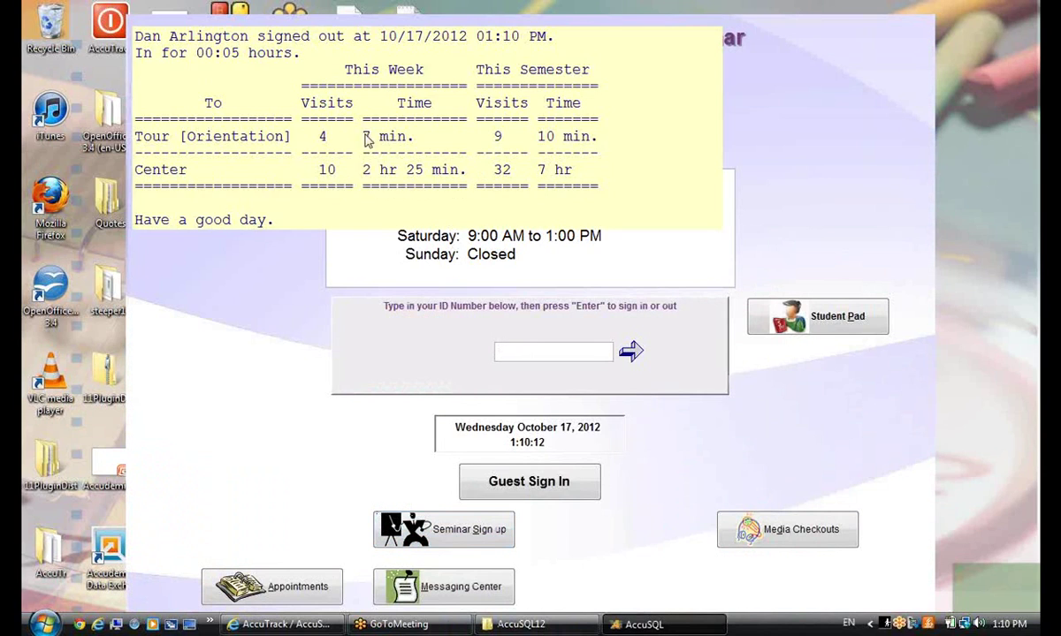
# Try signing a student in, dismiss the overdue items, and cancel the locked service sign-in
pyautogui.write('1234567')
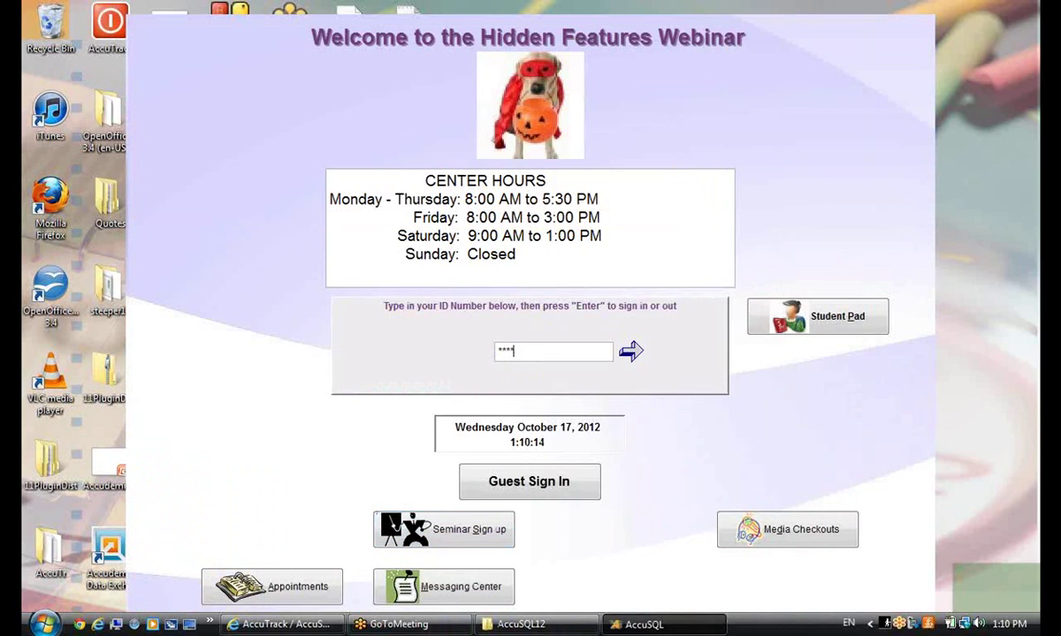
pyautogui.press('Return')
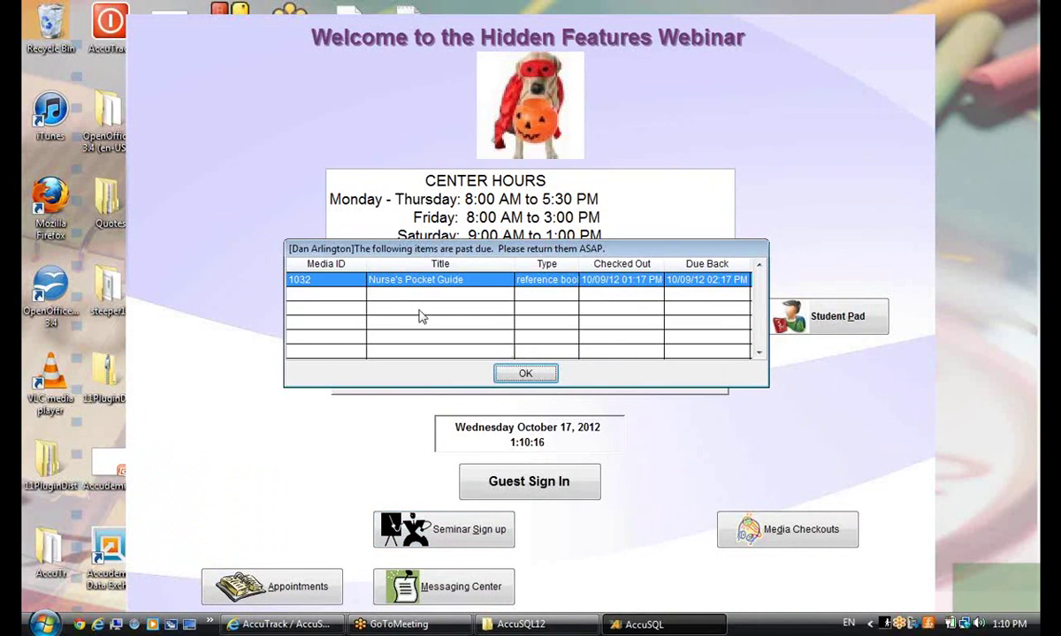
pyautogui.click(506, 372)
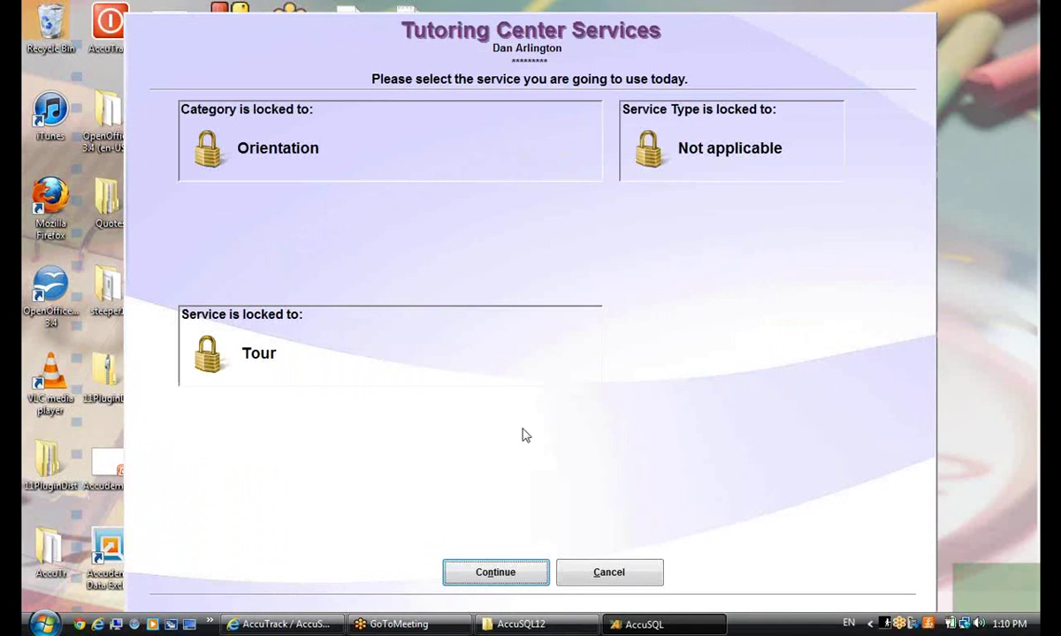
pyautogui.click(596, 575)
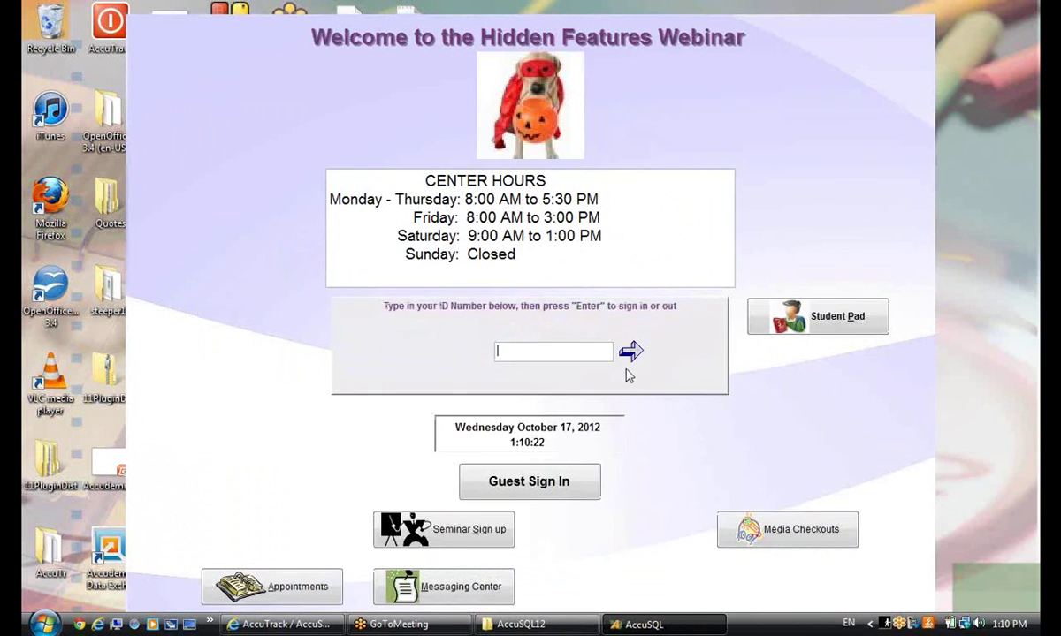
# Sign in with the administrator ID and password to reopen System Administration
pyautogui.write('********')
pyautogui.press('Return')
pyautogui.write('****')
pyautogui.press('Return')
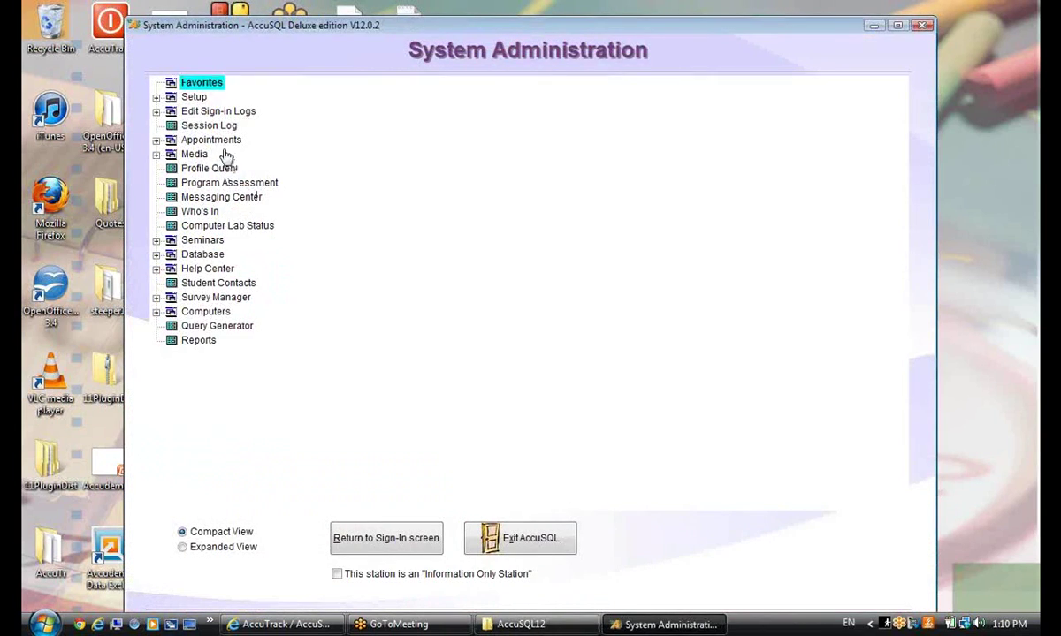
# Clear the Category, Activity, Tutor and ServiceType sign-in locks, save, and return to sign-in
pyautogui.click(156, 98)
pyautogui.click(213, 125)
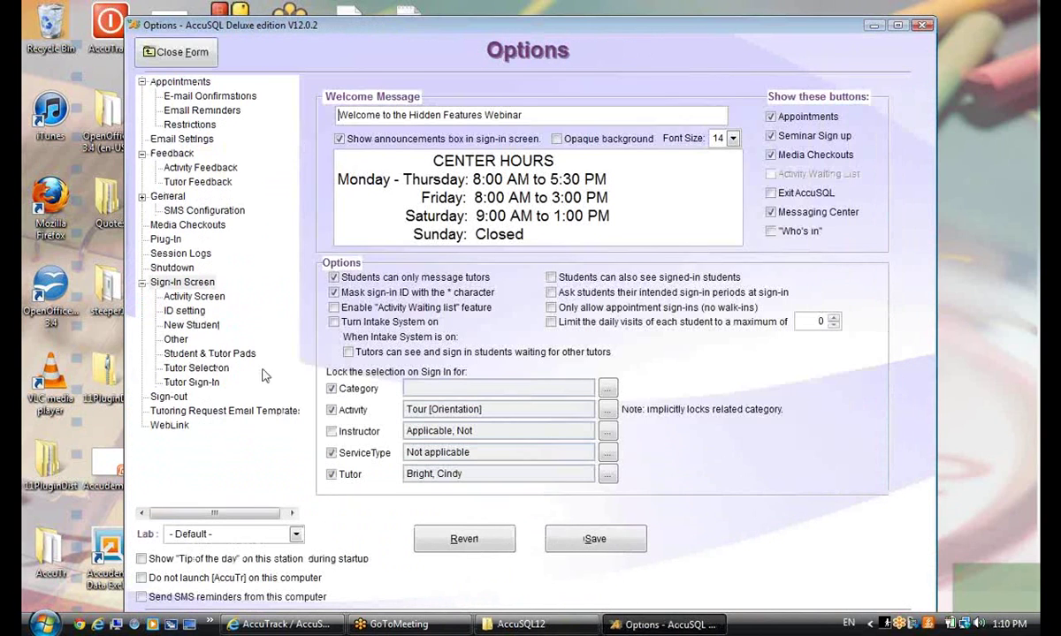
pyautogui.click(332, 389)
pyautogui.click(332, 410)
pyautogui.click(331, 474)
pyautogui.click(351, 447)
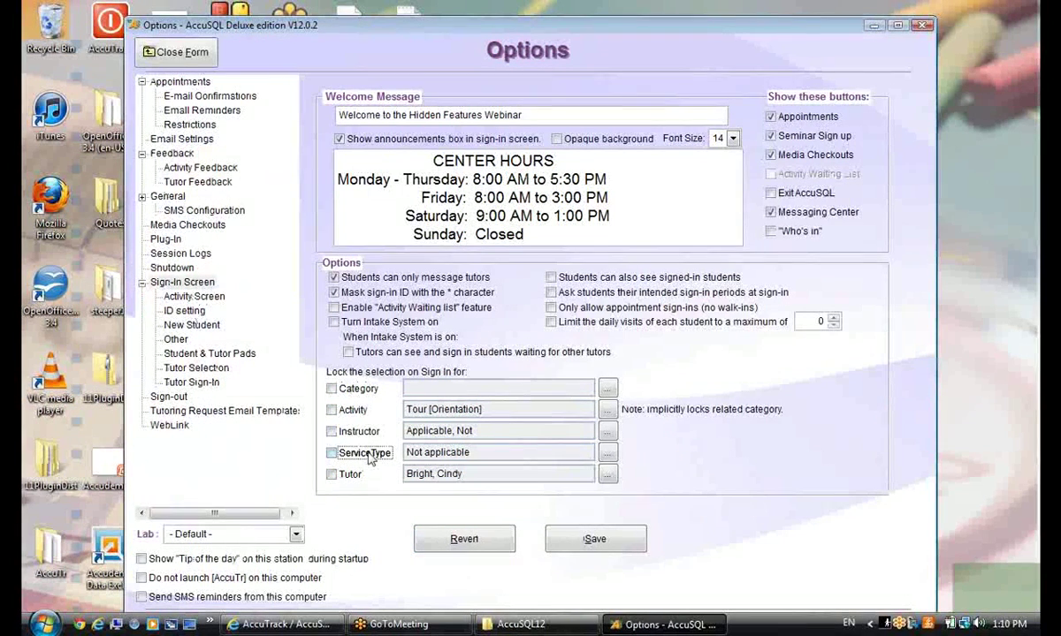
pyautogui.click(548, 541)
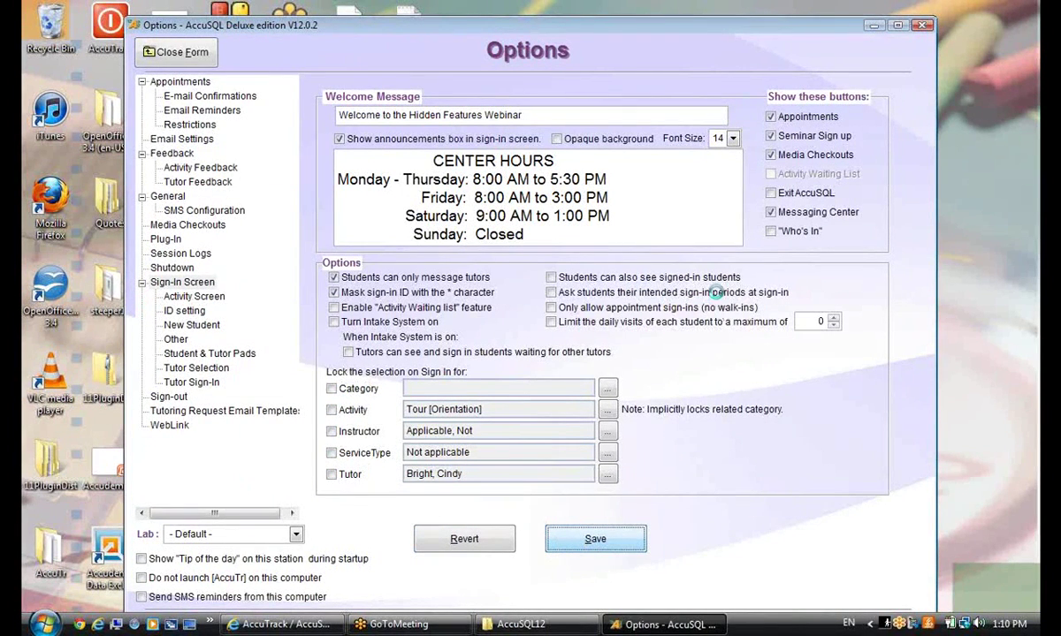
pyautogui.click(168, 55)
pyautogui.click(391, 540)
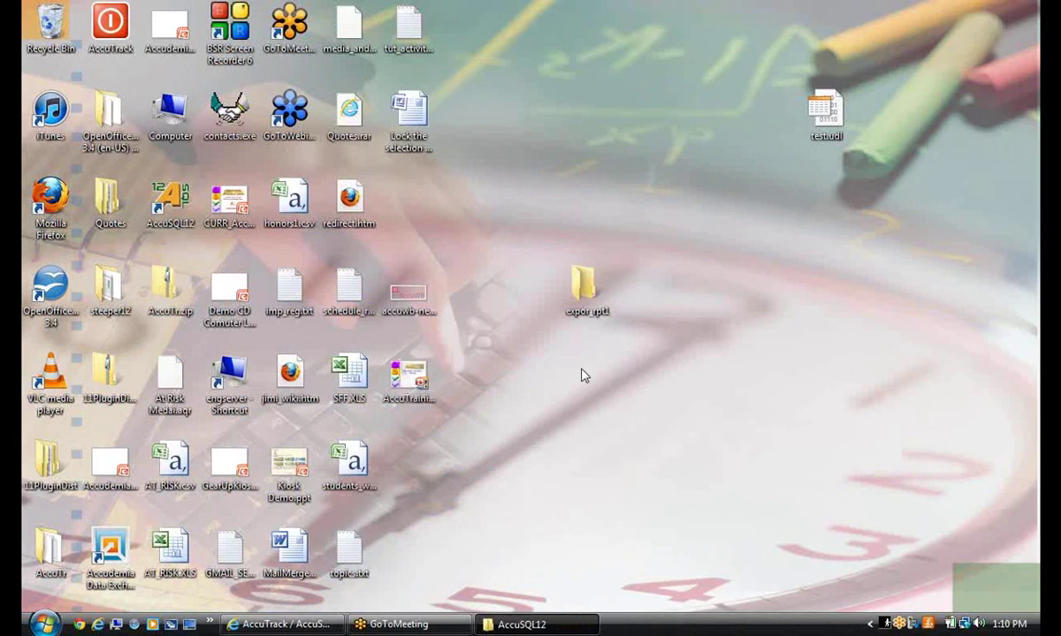
# Enter the student ID and choose Pick a Course, Advanced C++ Program - COMP, For Lab Hours
pyautogui.write('*******')
pyautogui.press('Return')
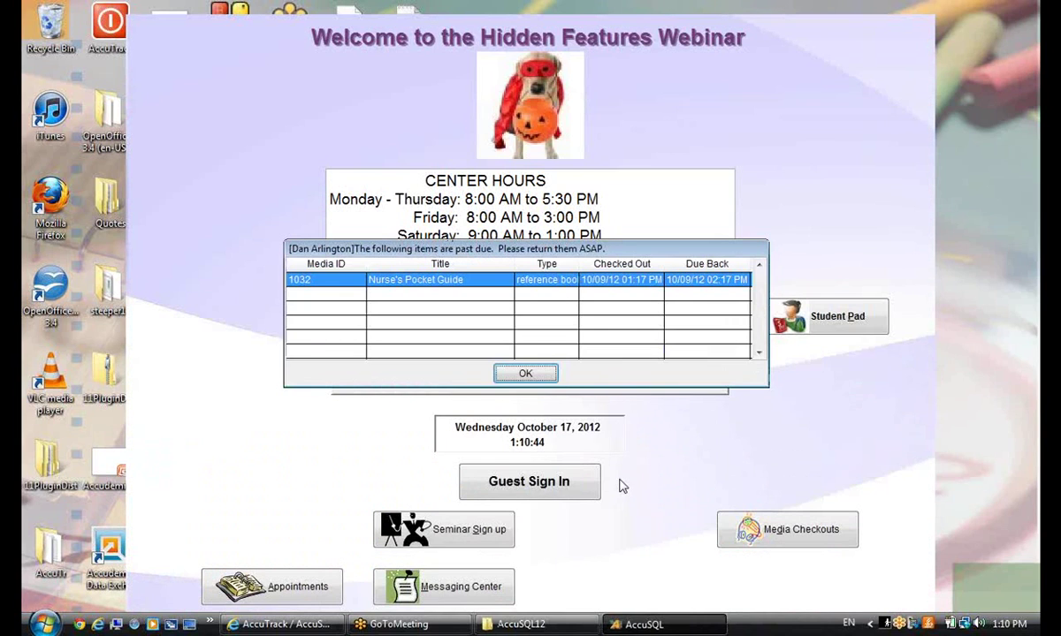
pyautogui.click(524, 371)
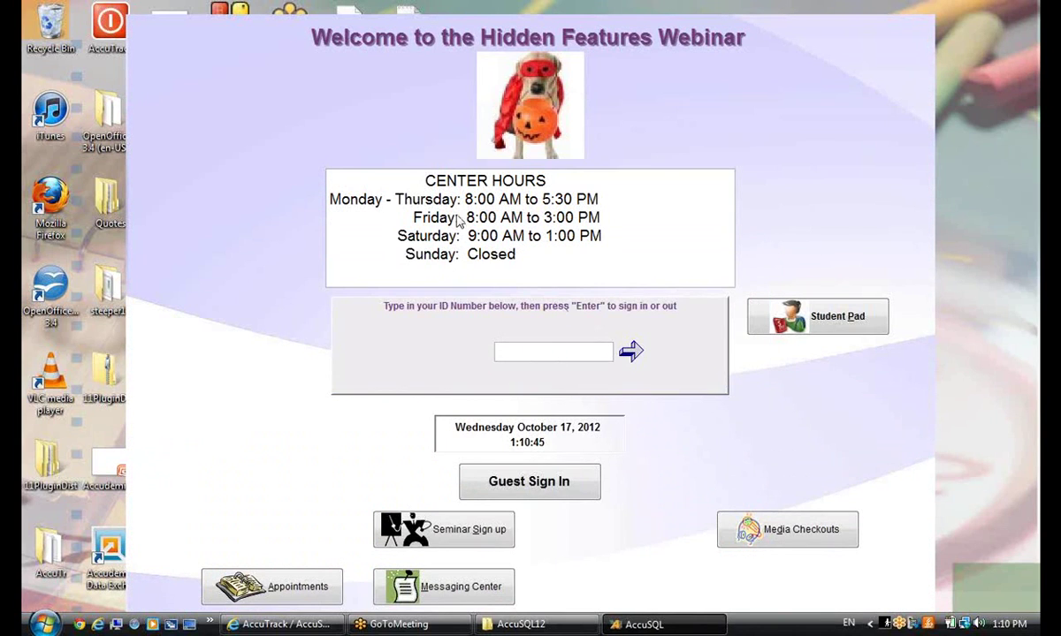
pyautogui.click(319, 210)
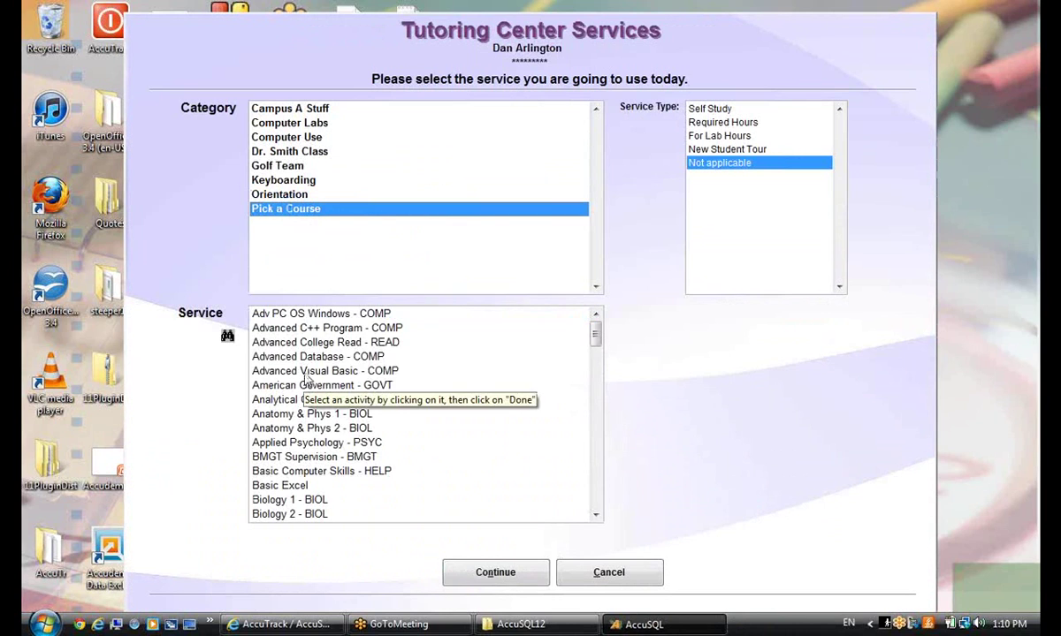
pyautogui.click(292, 372)
pyautogui.click(290, 328)
pyautogui.click(712, 135)
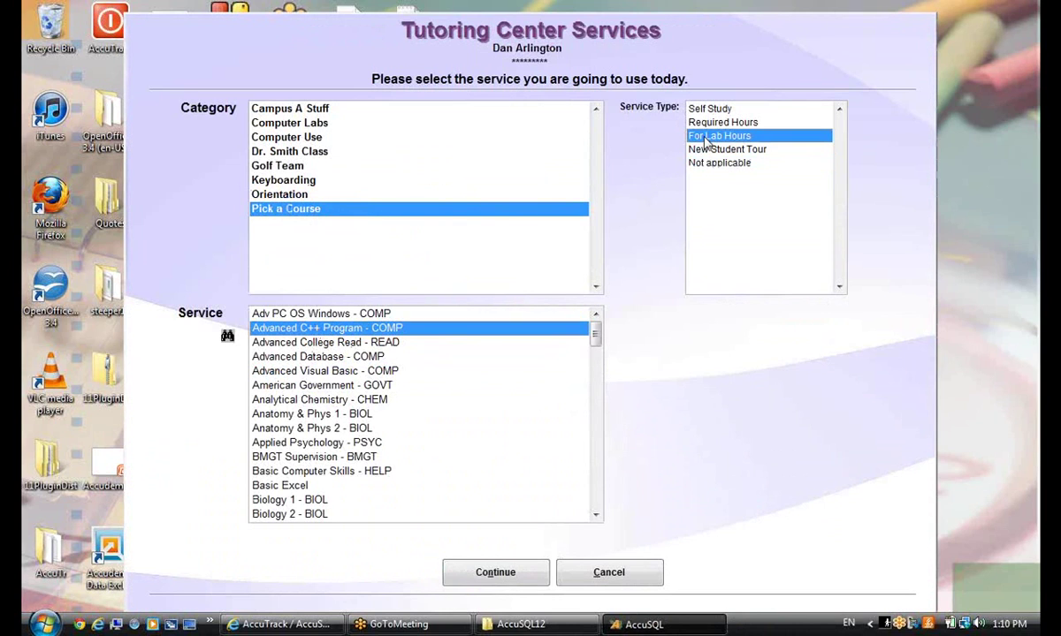
pyautogui.click(496, 575)
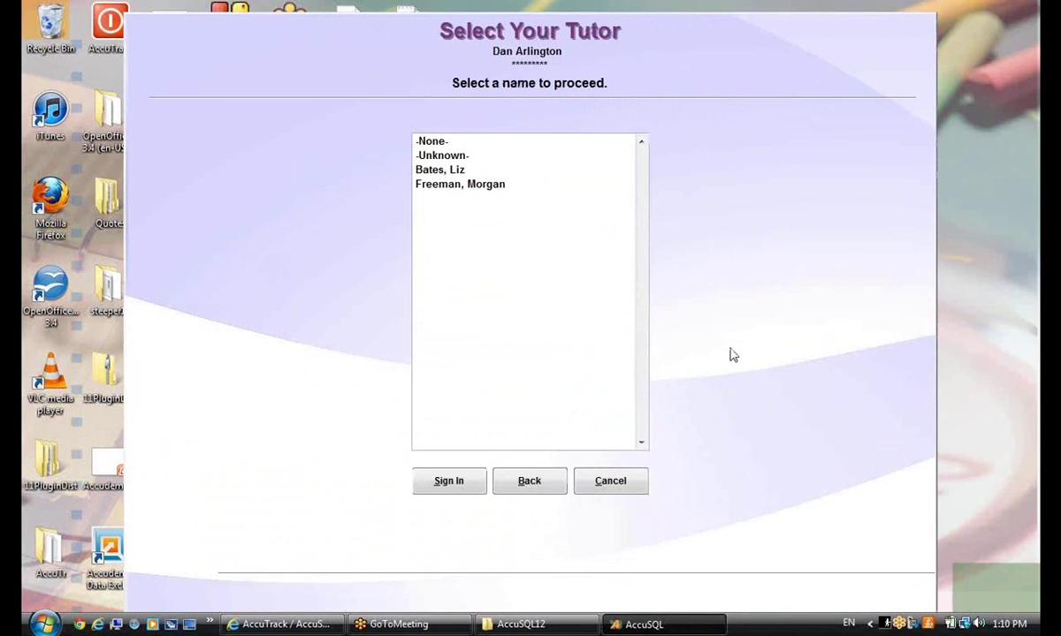
# Choose the tutor, sign in, and agree to report the visit to the instructor
pyautogui.click(417, 183)
pyautogui.click(447, 481)
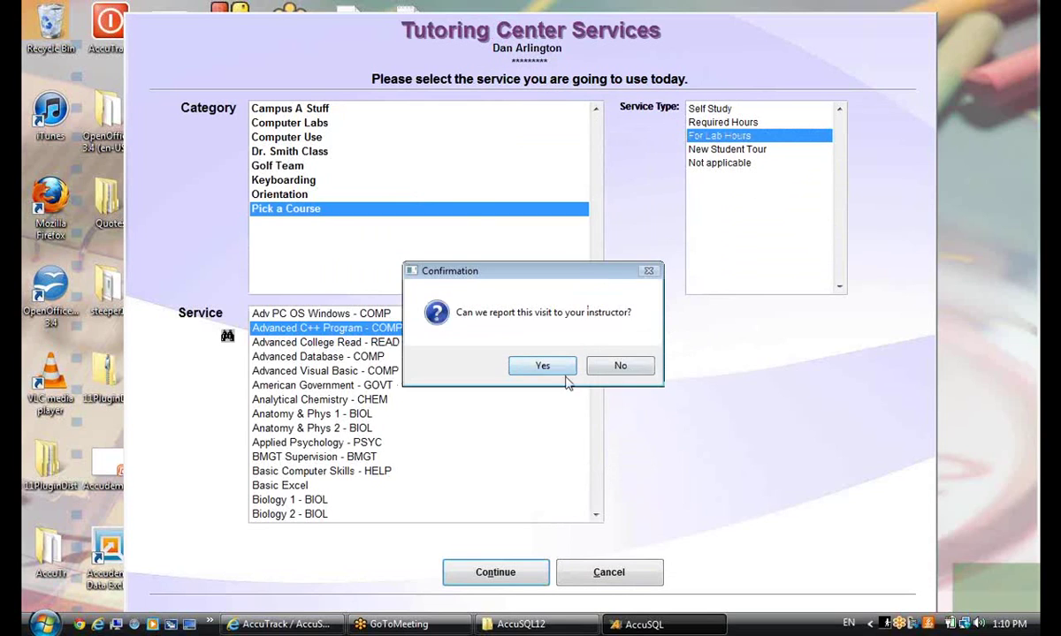
pyautogui.click(541, 366)
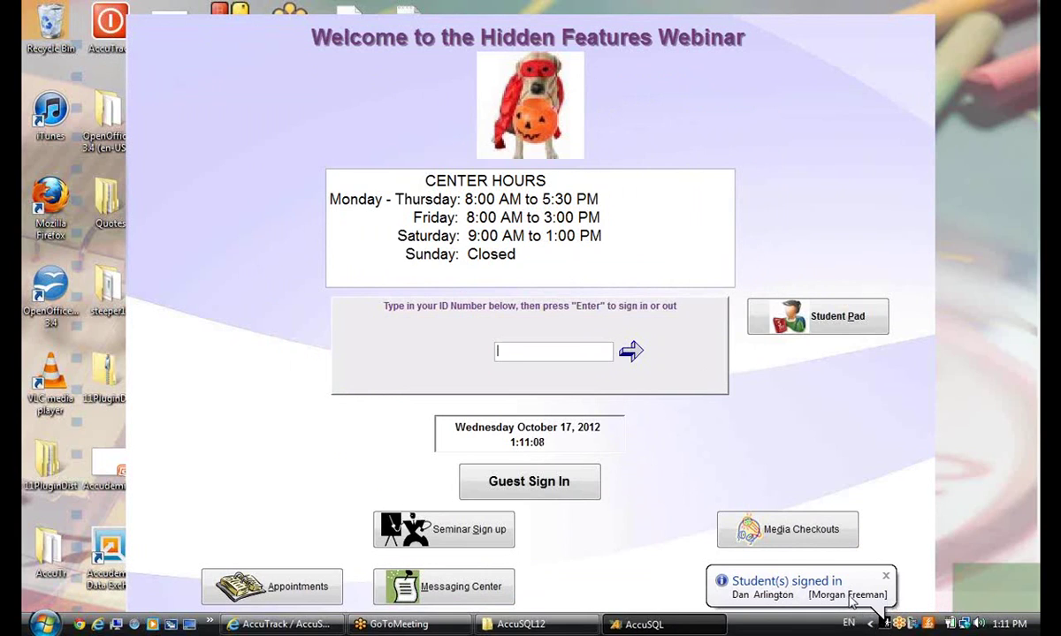
pyautogui.rightClick(671, 295)
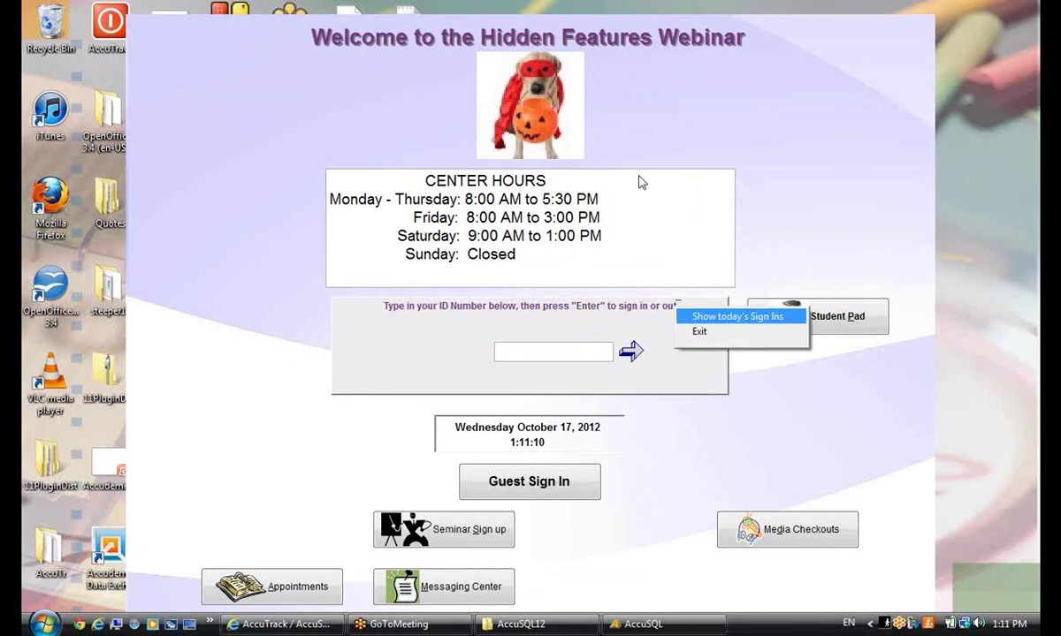
pyautogui.click(676, 299)
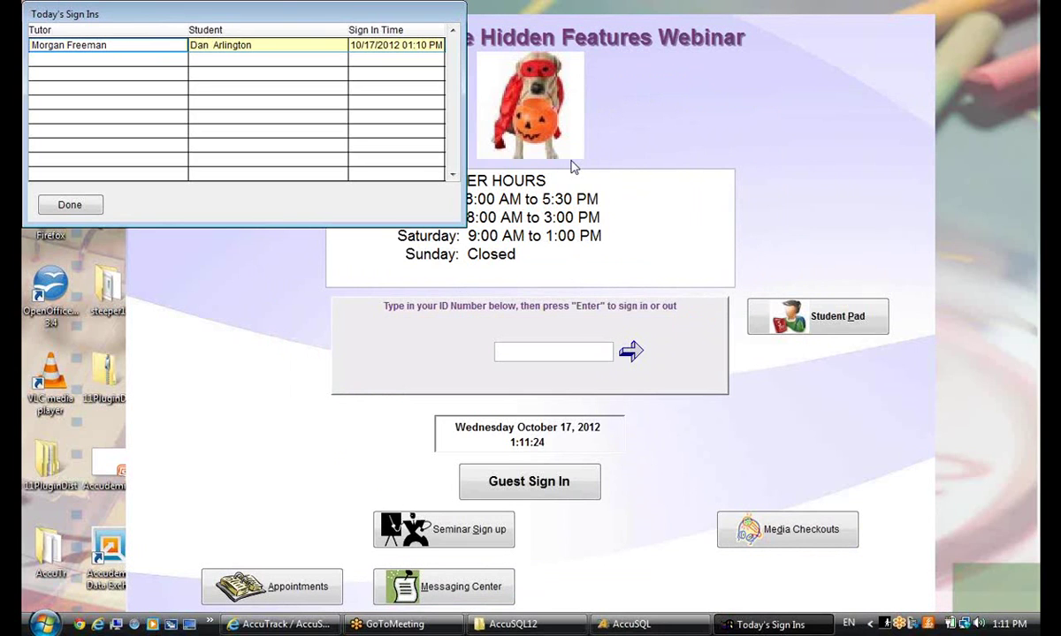
pyautogui.moveTo(121, 11); pyautogui.dragTo(207, 71)
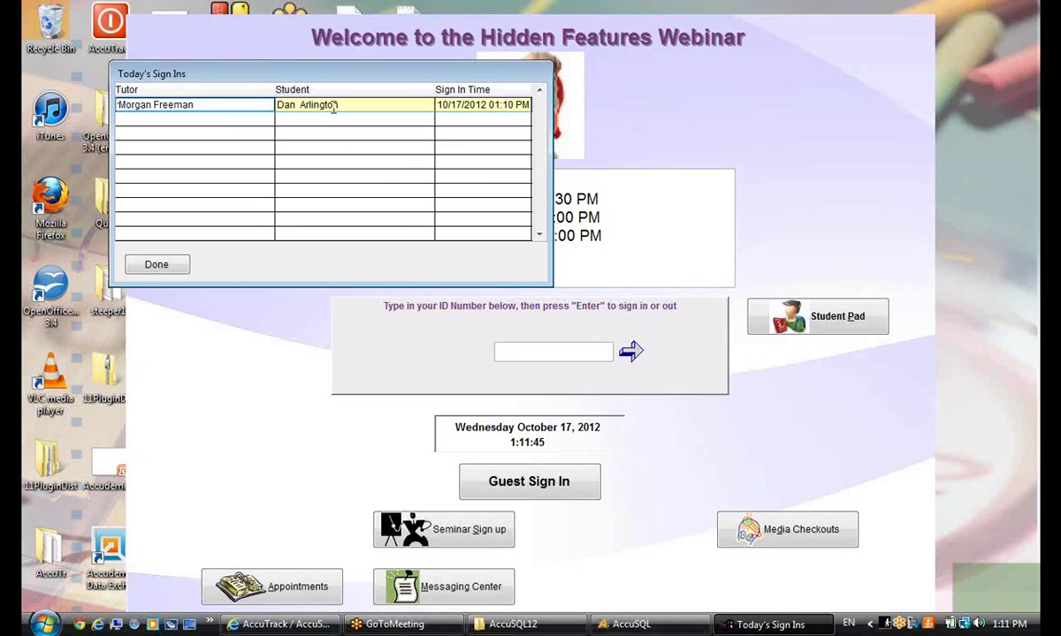
pyautogui.click(164, 265)
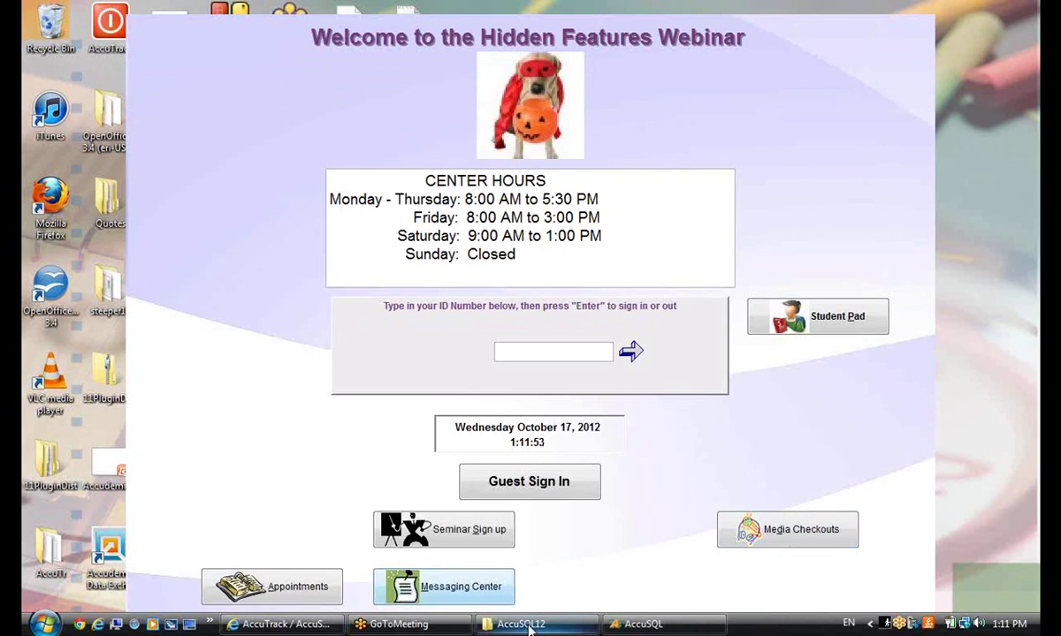
pyautogui.click(643, 624)
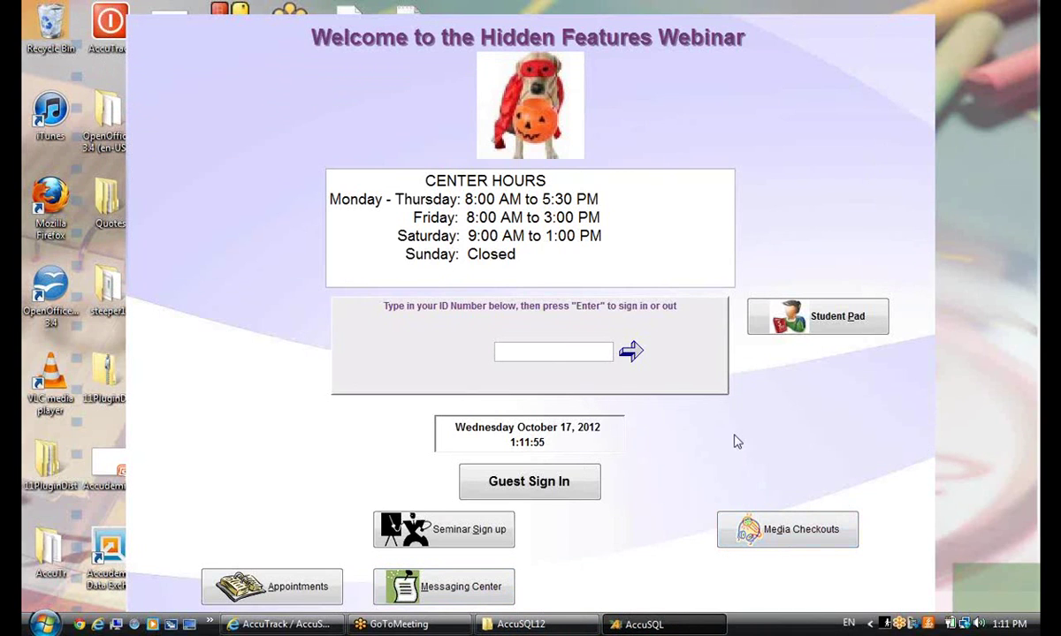
pyautogui.click(520, 625)
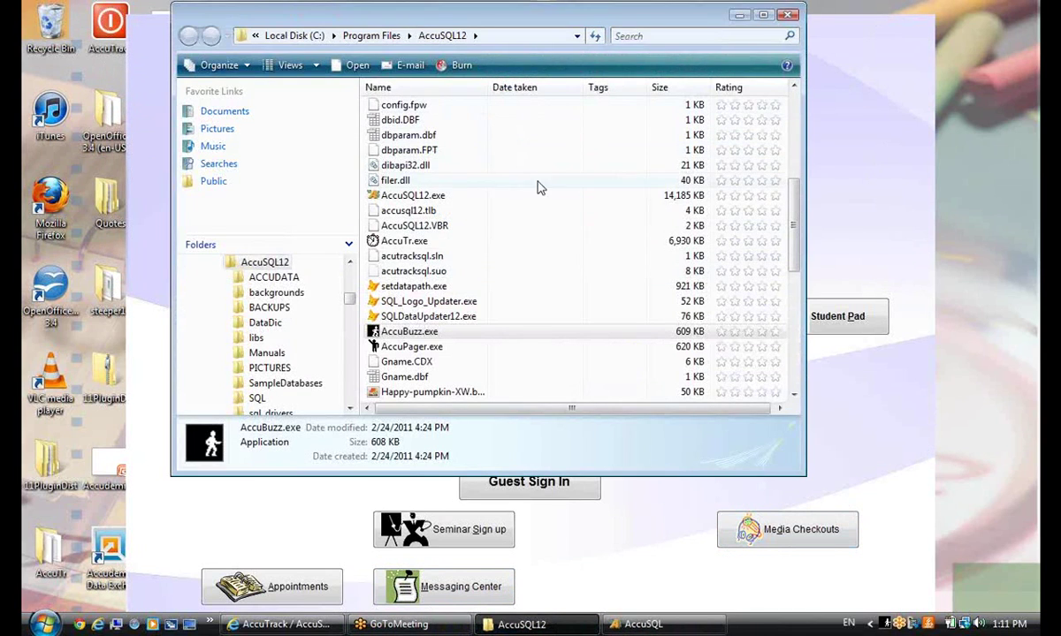
pyautogui.moveTo(793, 217); pyautogui.dragTo(793, 179)
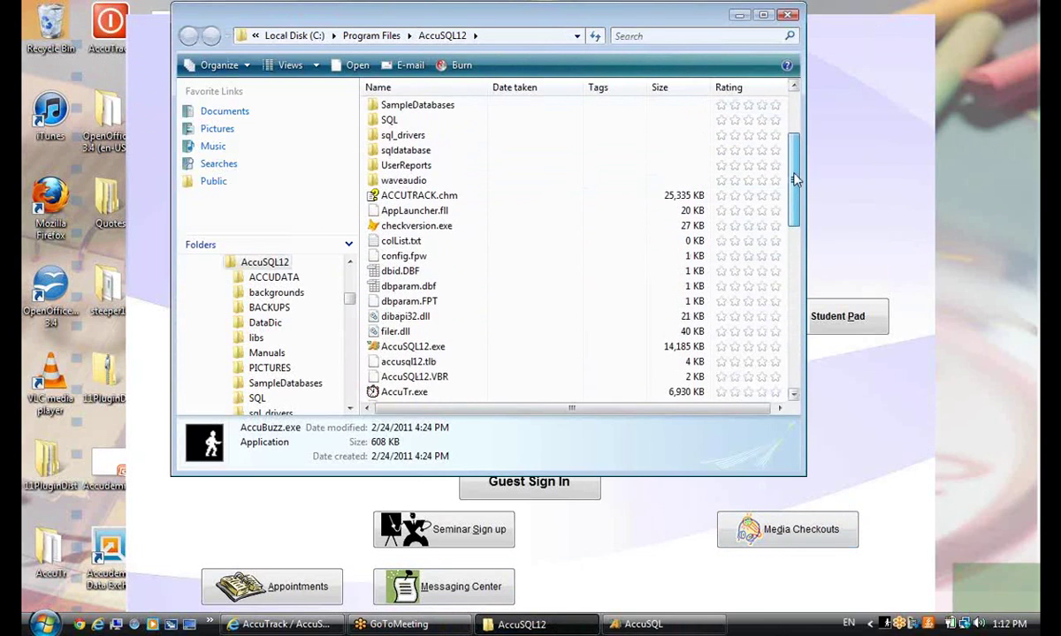
pyautogui.scroll(-2, 747, 168)
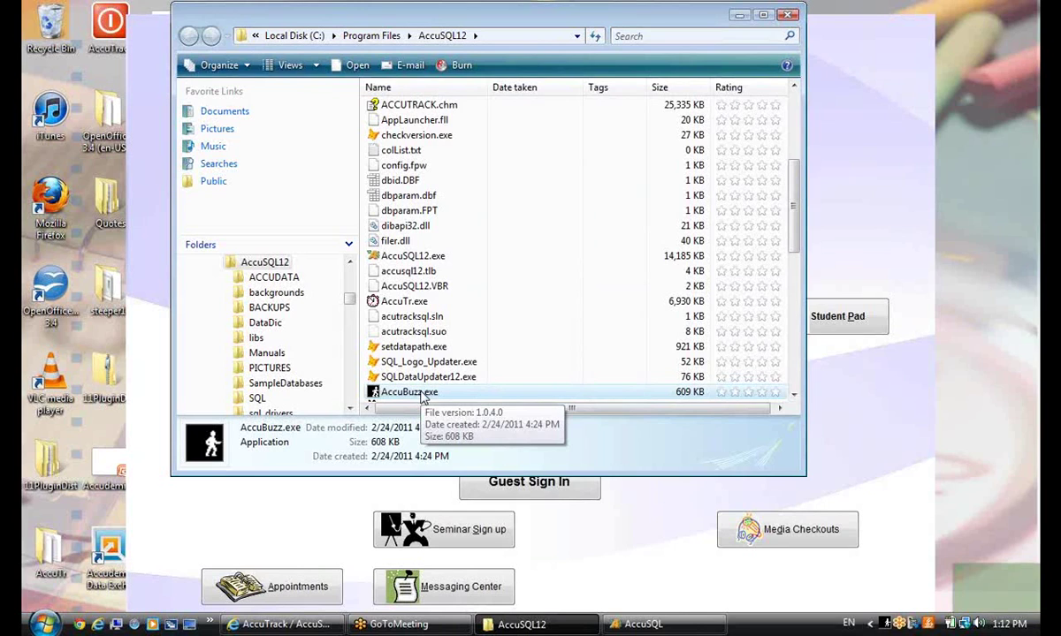
pyautogui.click(788, 15)
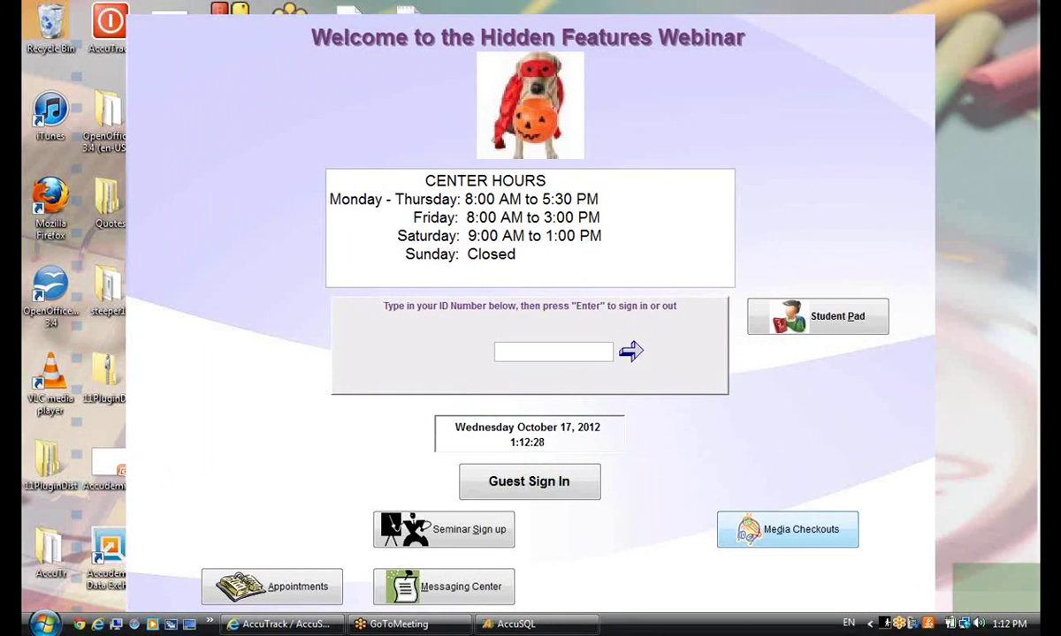
# Enter the administrator ID and password on the kiosk sign-in screen
pyautogui.click(519, 351)
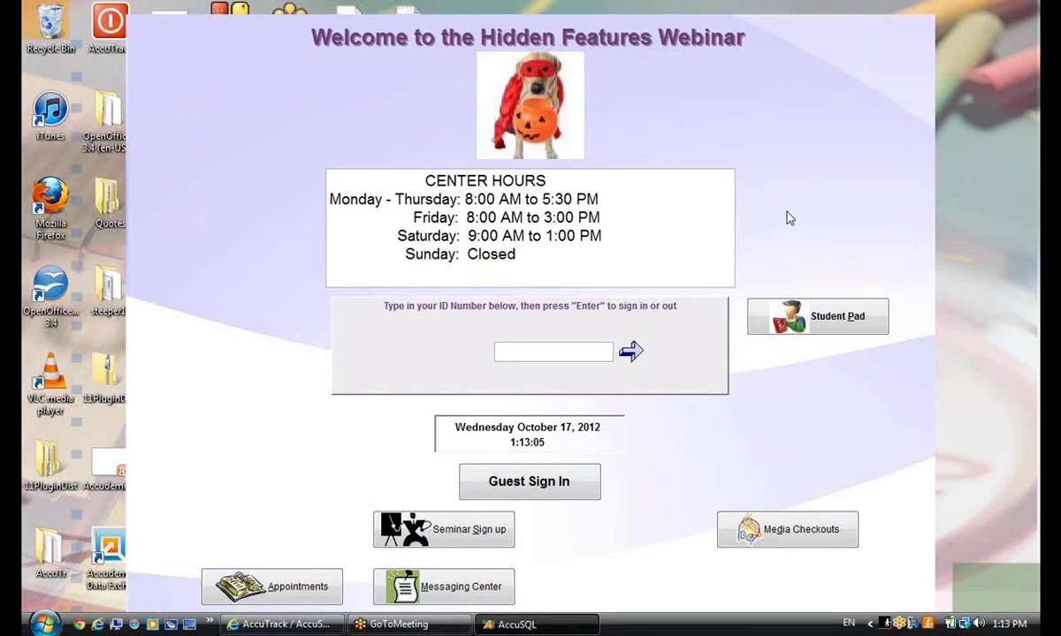
pyautogui.write('123459')
pyautogui.press('Return')
pyautogui.write('123')
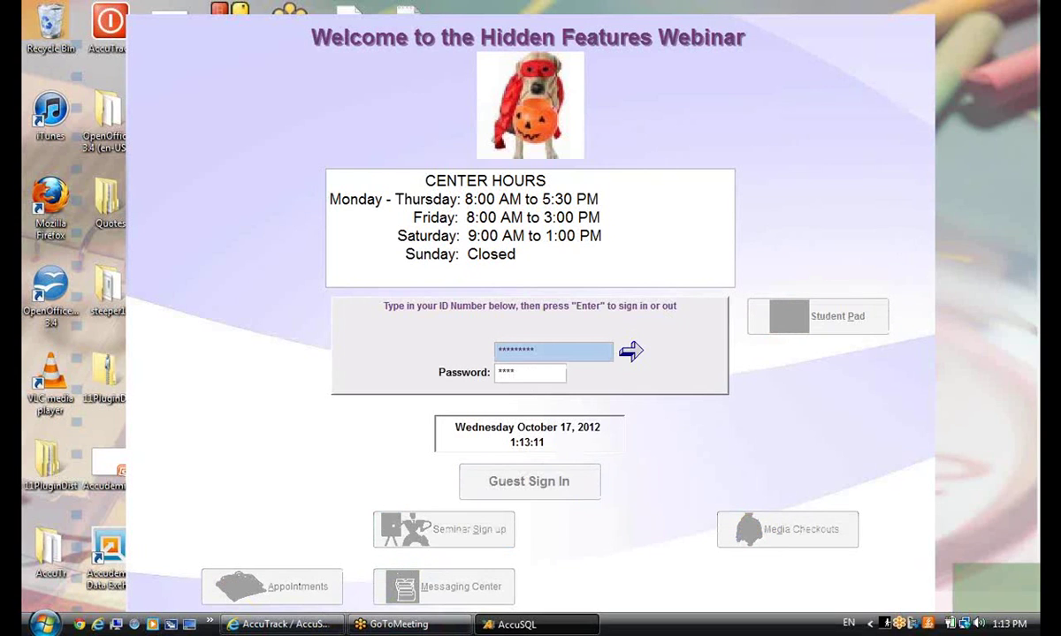
pyautogui.press('Return')
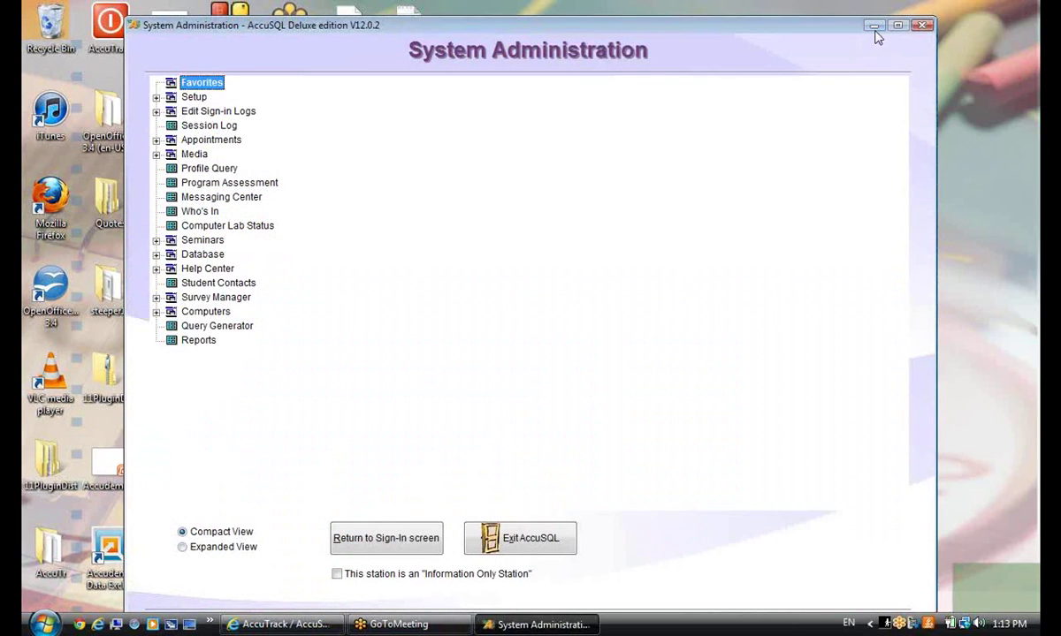
# Minimize administration and open the AccuSQL12 program folder from the shortcut's Properties
pyautogui.click(874, 27)
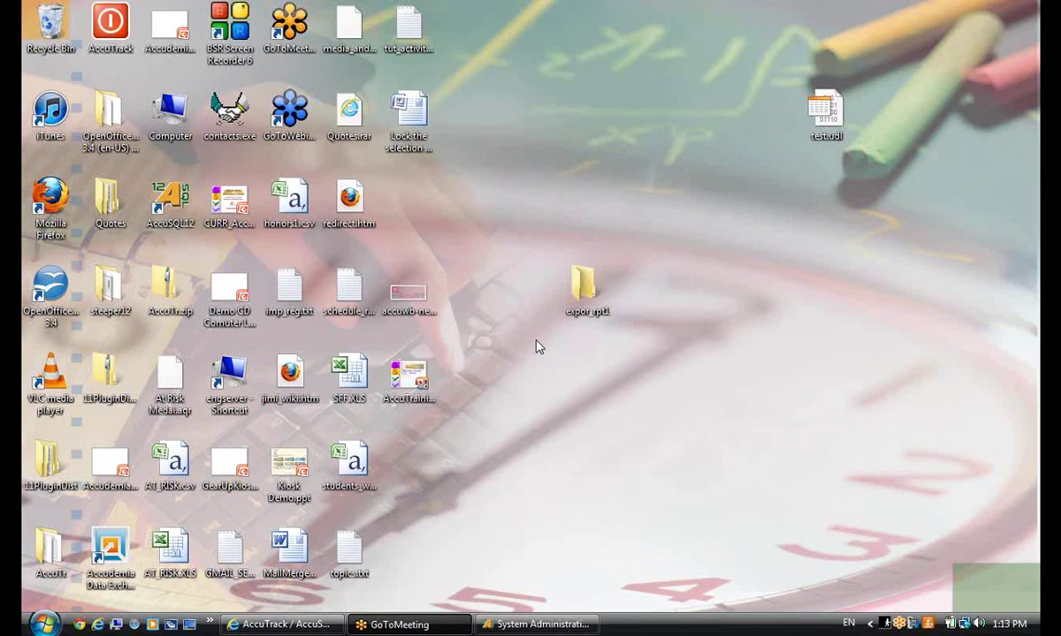
pyautogui.rightClick(179, 205)
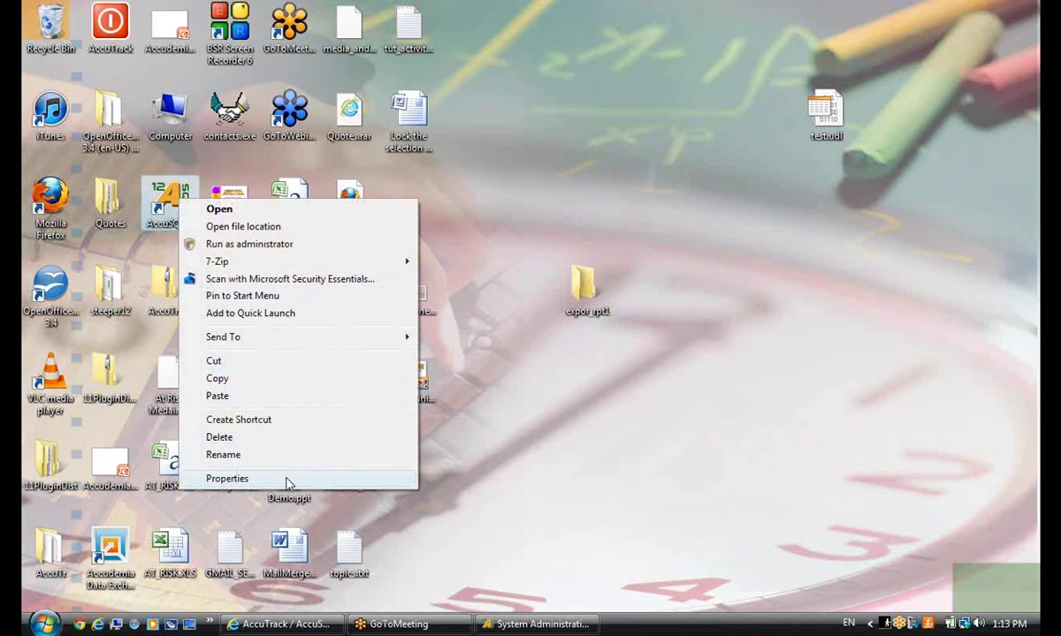
pyautogui.click(228, 478)
pyautogui.click(252, 473)
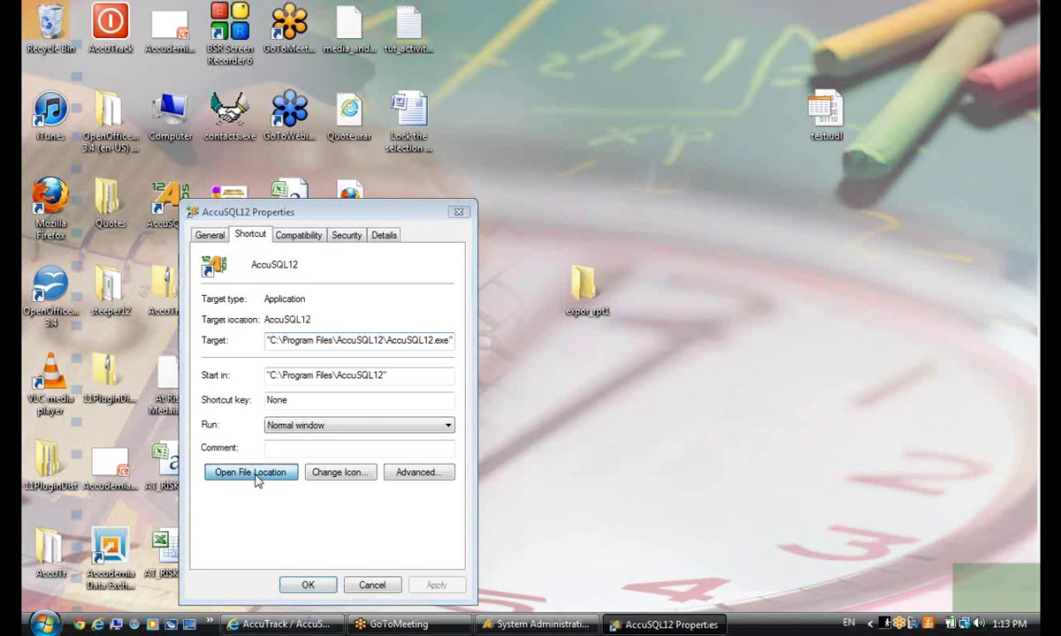
pyautogui.click(372, 585)
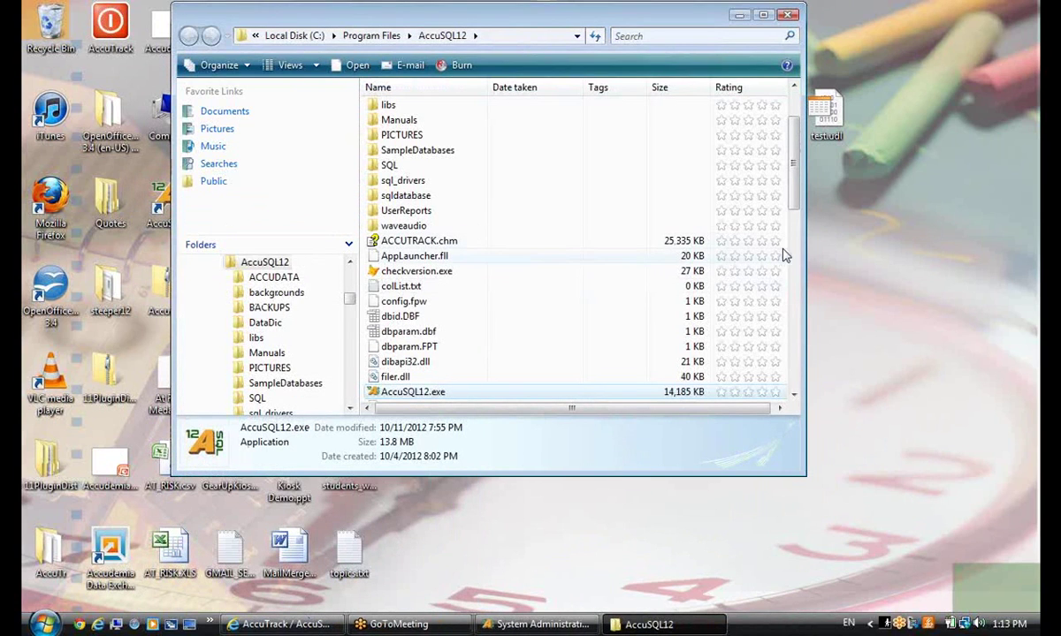
# Sort the AccuSQL12 folder by name and launch AccuPager.exe
pyautogui.moveTo(794, 190); pyautogui.dragTo(793, 223)
pyautogui.click(428, 90)
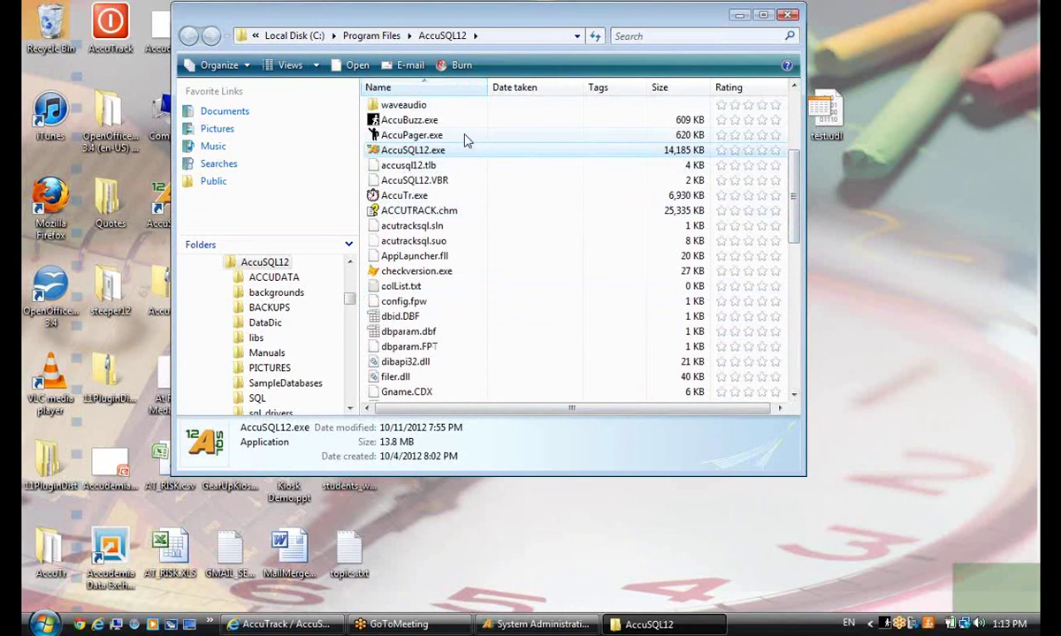
pyautogui.click(466, 136)
pyautogui.press('F2')
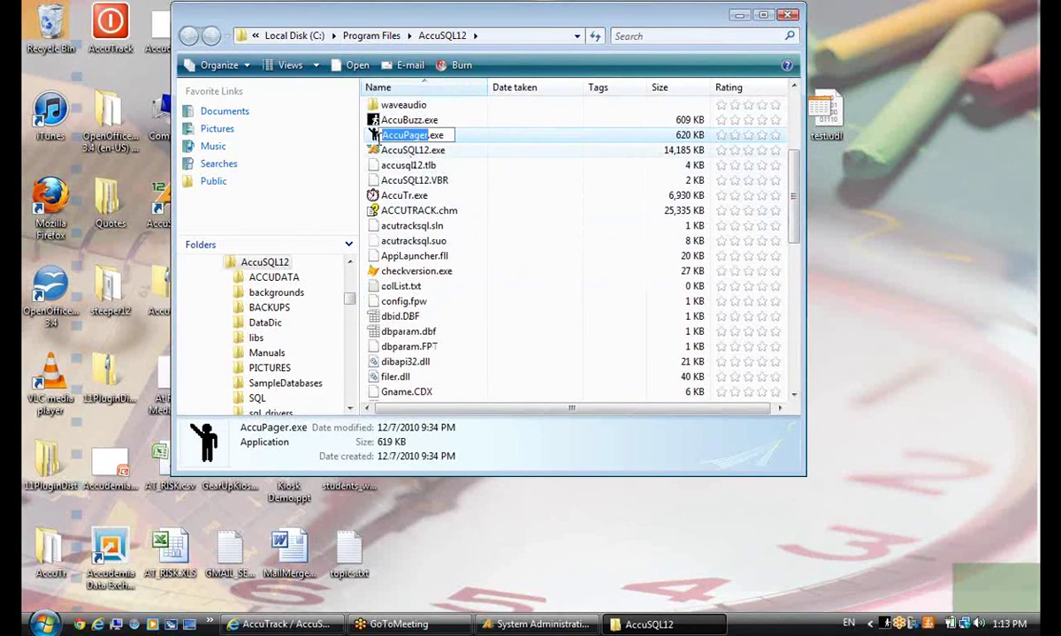
pyautogui.press('Escape')
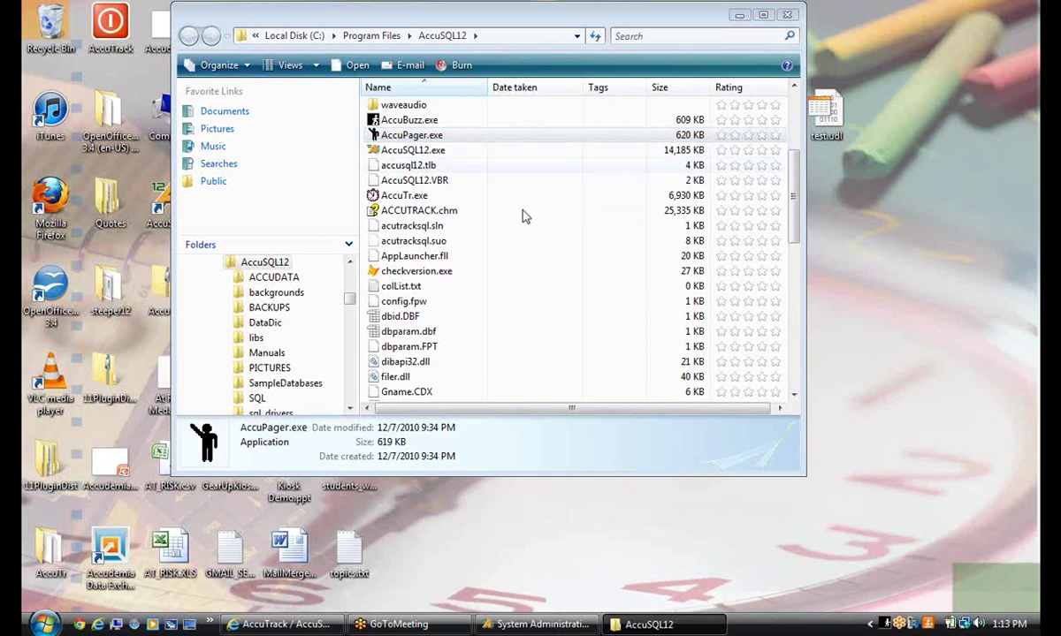
pyautogui.press('Return')
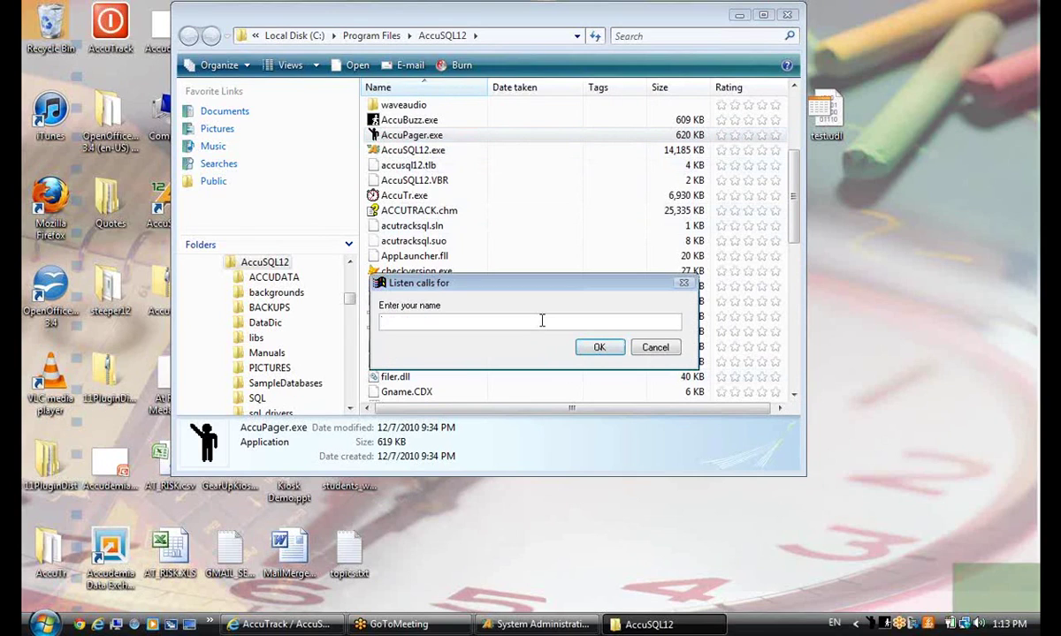
# Set AccuPager to listen for 'Conference Comp' and close the program folder window
pyautogui.write('Conference Comp')
pyautogui.click(598, 348)
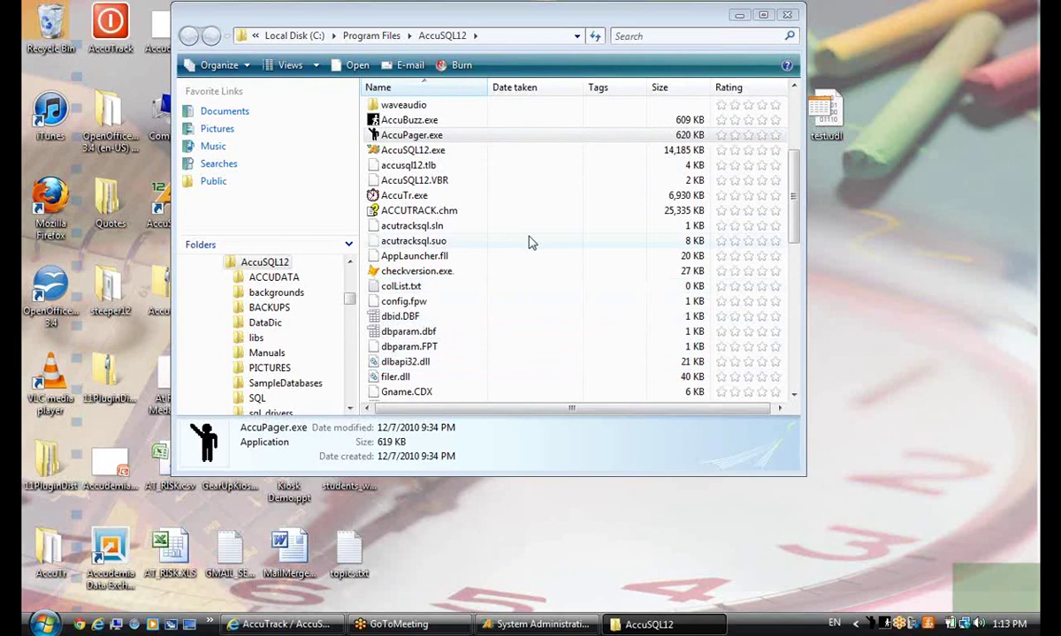
pyautogui.click(787, 14)
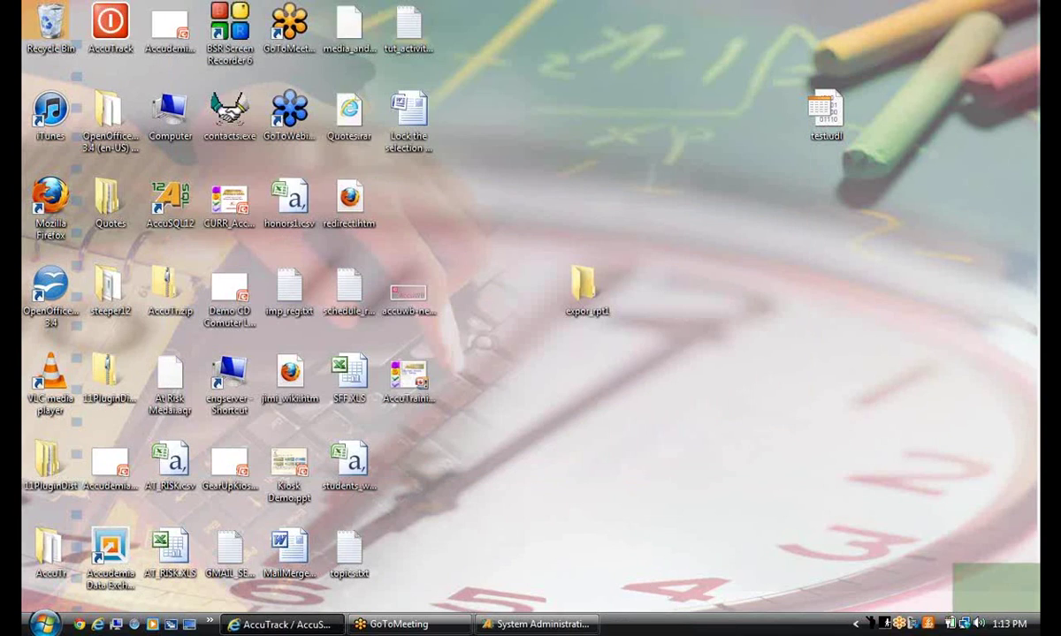
# Open AccuPager's Who Paged Me? list showing the page from HP1120 about Microsoft Word
pyautogui.rightClick(867, 625)
pyautogui.click(806, 564)
pyautogui.click(806, 564)
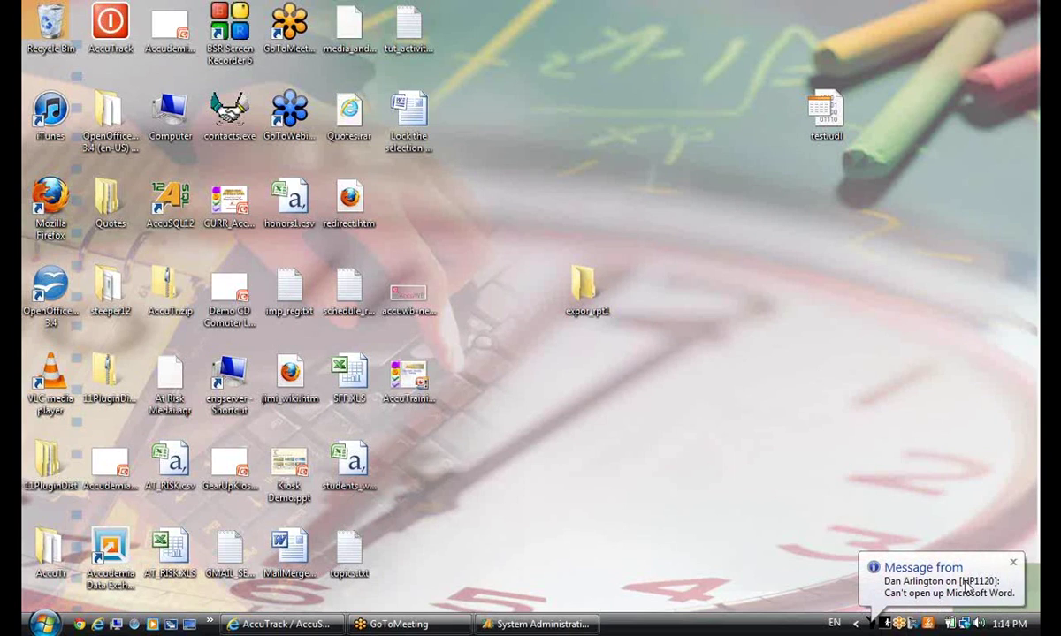
pyautogui.click(904, 586)
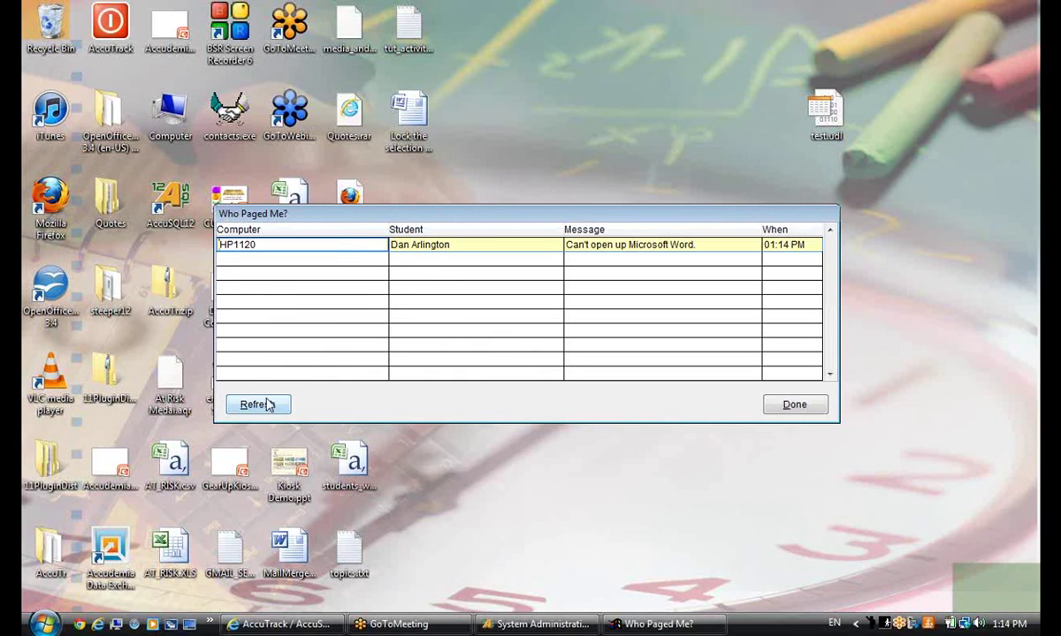
# Refresh the Who Paged Me? list, then close it with Done
pyautogui.click(270, 405)
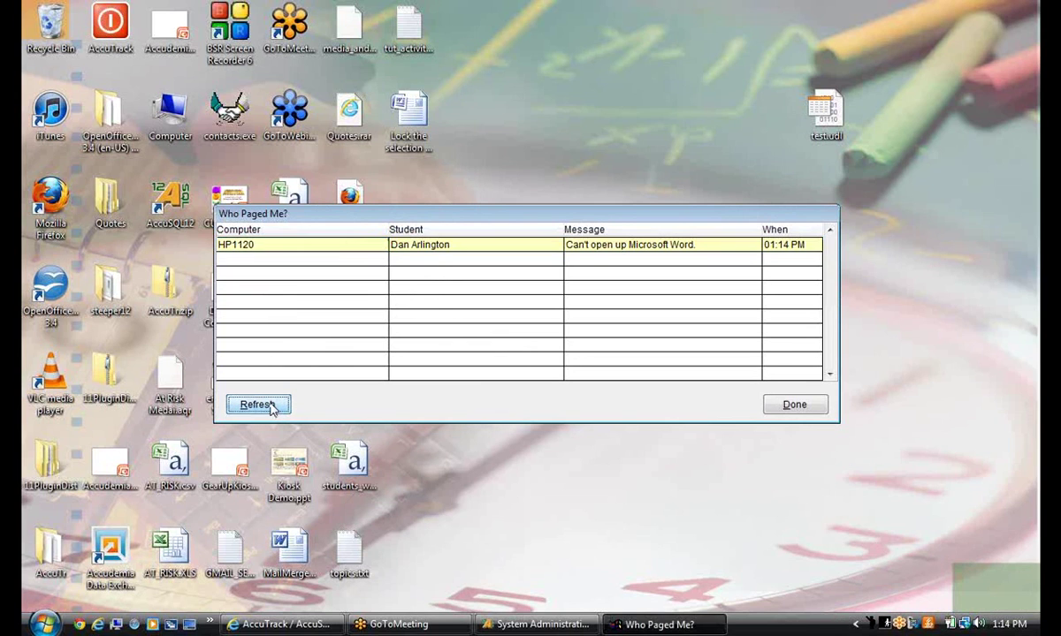
pyautogui.click(793, 407)
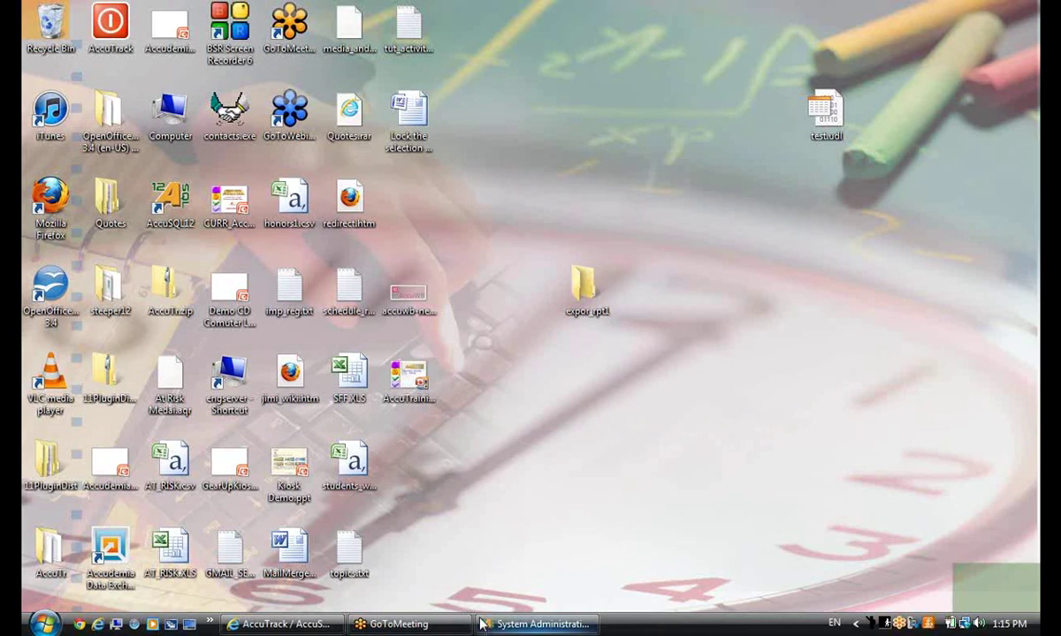
# Restore System Administration, briefly open and close Setup > Options, then launch the Messaging Center
pyautogui.click(509, 624)
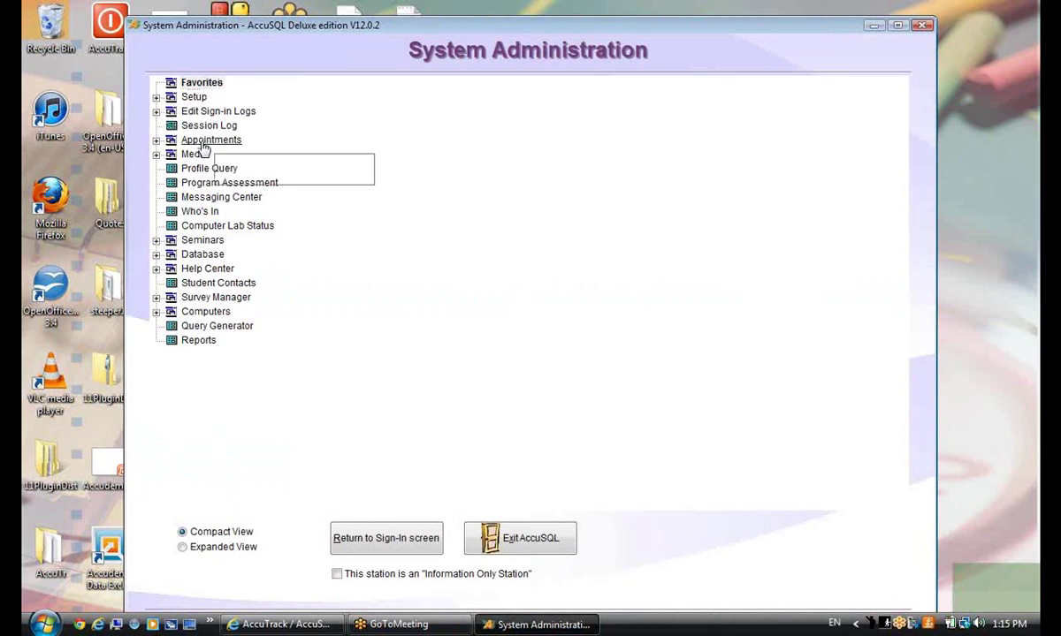
pyautogui.click(156, 97)
pyautogui.click(212, 125)
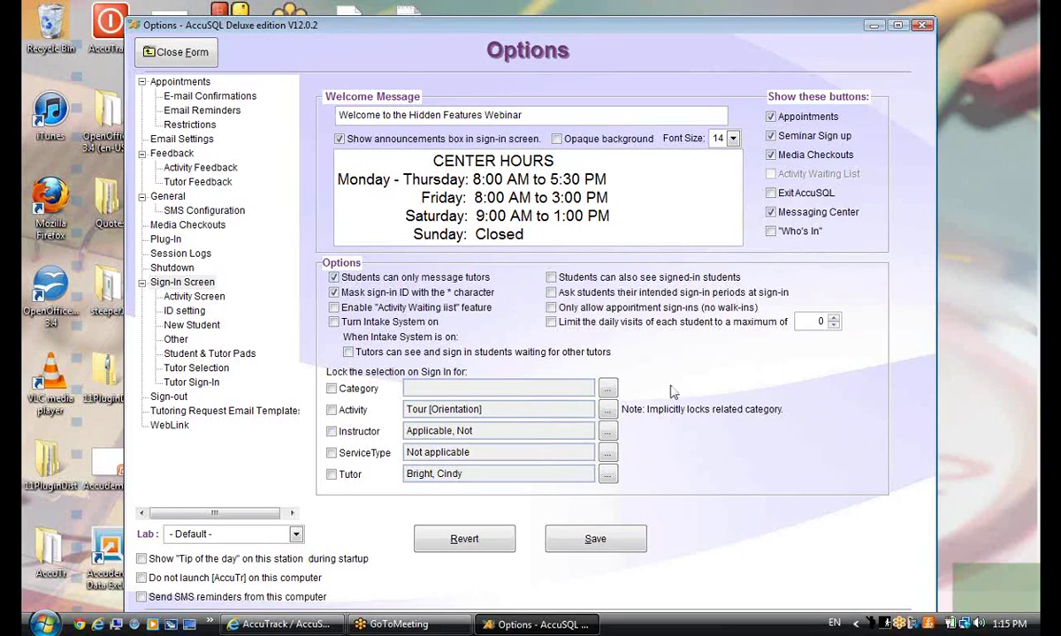
pyautogui.click(177, 55)
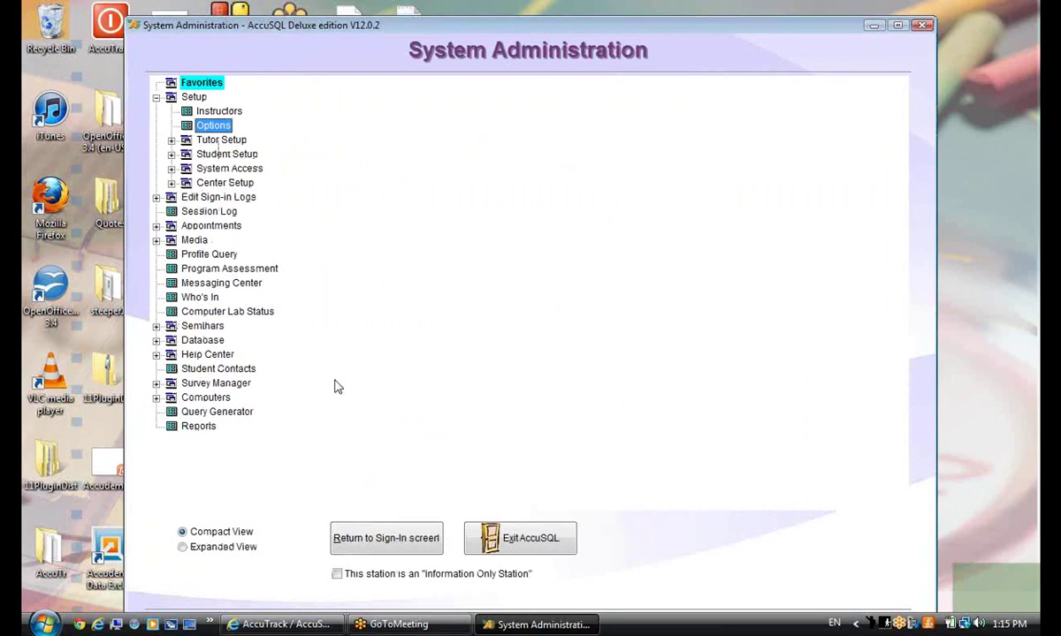
pyautogui.click(240, 288)
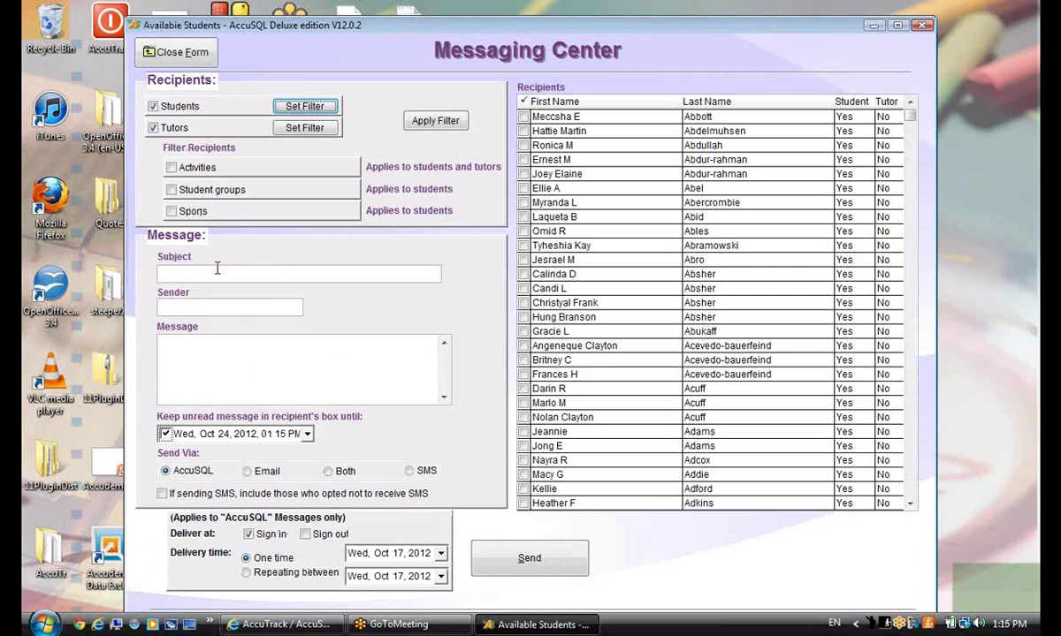
# Set delivery to SMS and tick the student found by last name as the recipient
pyautogui.click(260, 275)
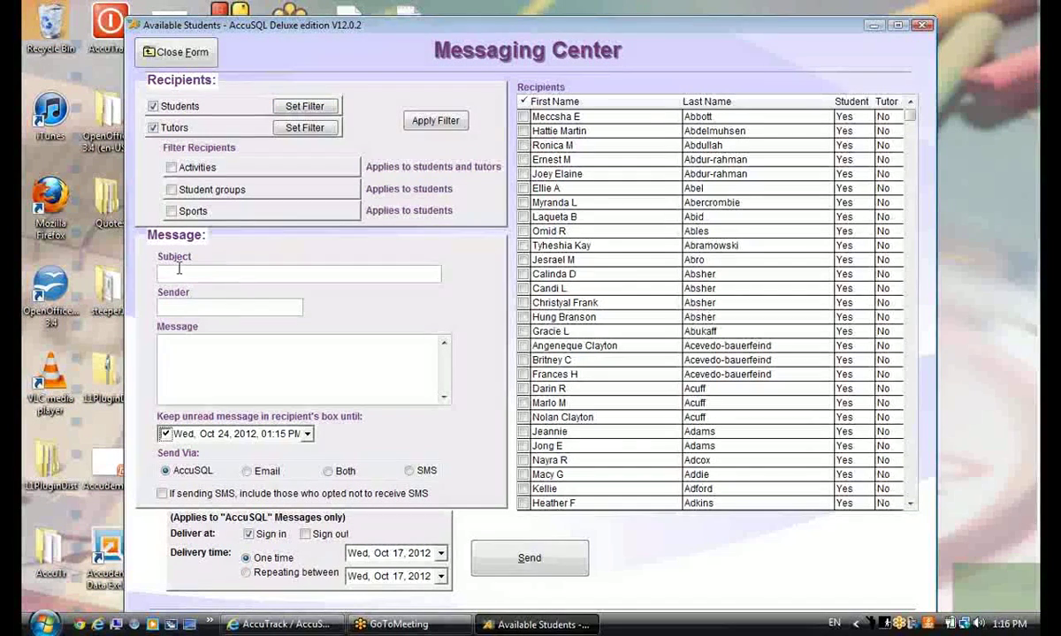
pyautogui.click(410, 470)
pyautogui.click(197, 352)
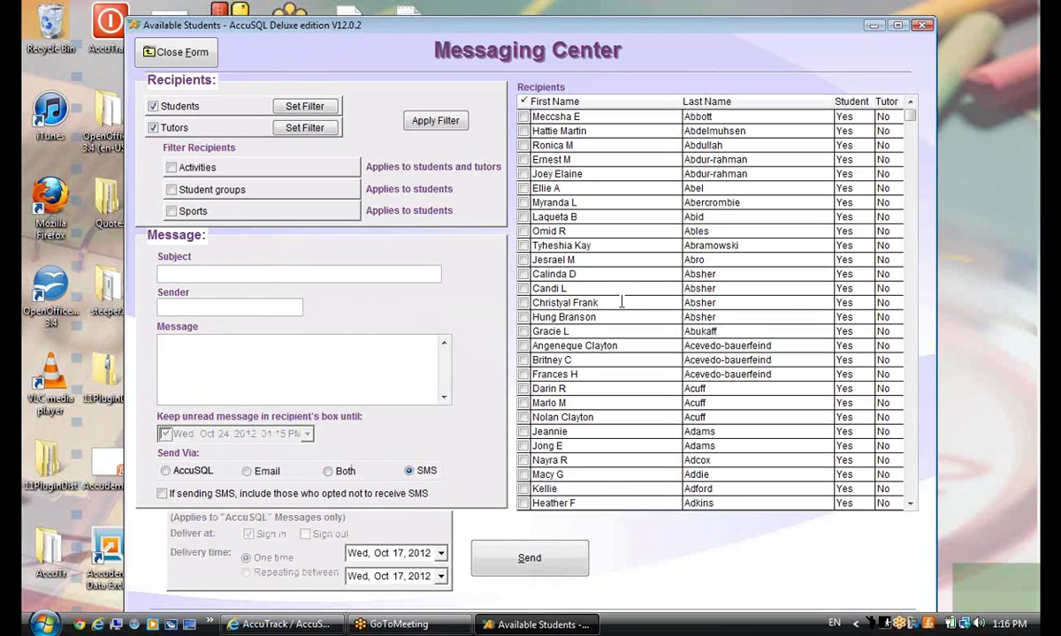
pyautogui.click(753, 291)
pyautogui.click(754, 294)
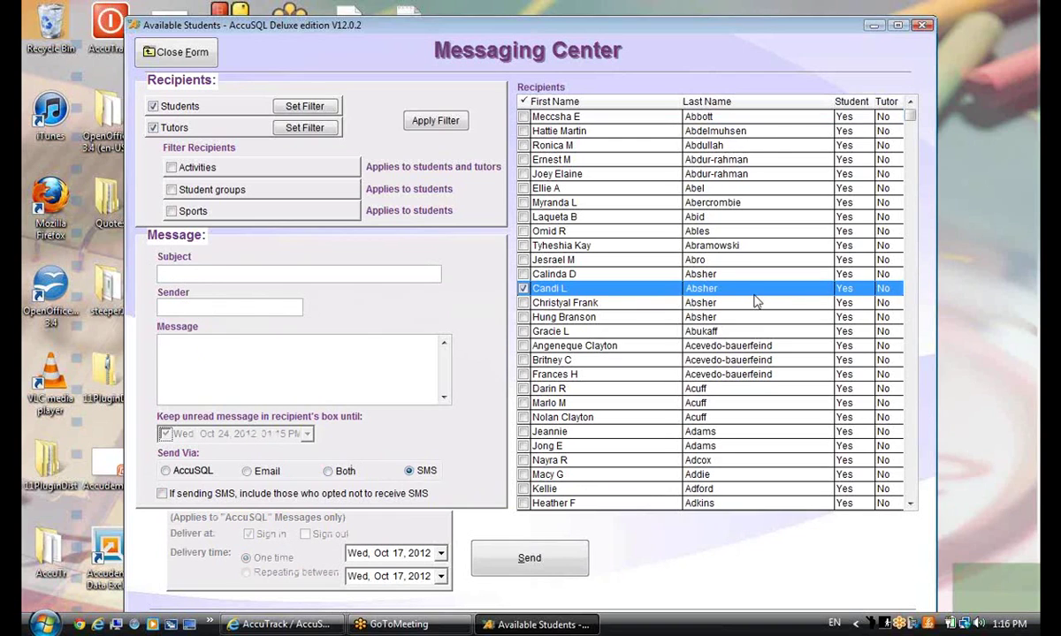
pyautogui.write('ARLINGTON')
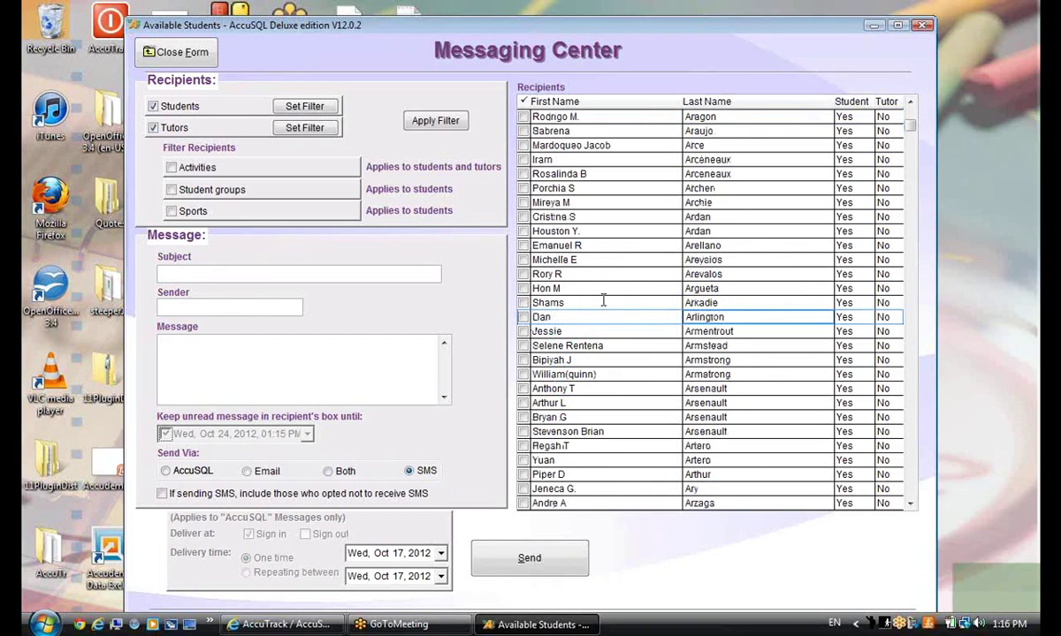
pyautogui.click(523, 318)
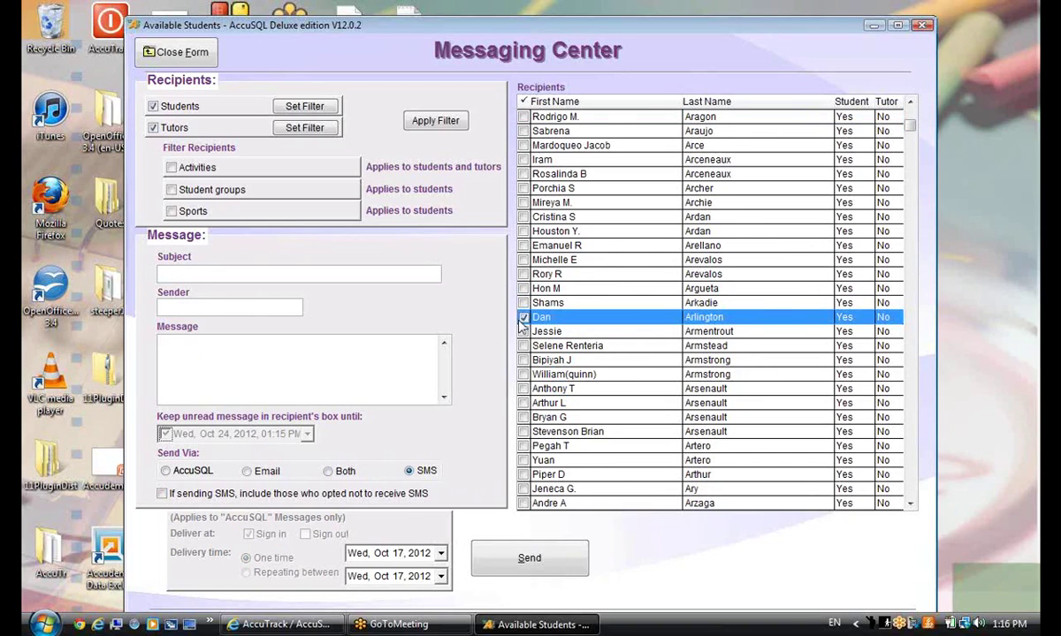
# Write a message asking the student to come to the lab, send it, and acknowledge confirmation
pyautogui.click(416, 365)
pyautogui.write('Hi dan')
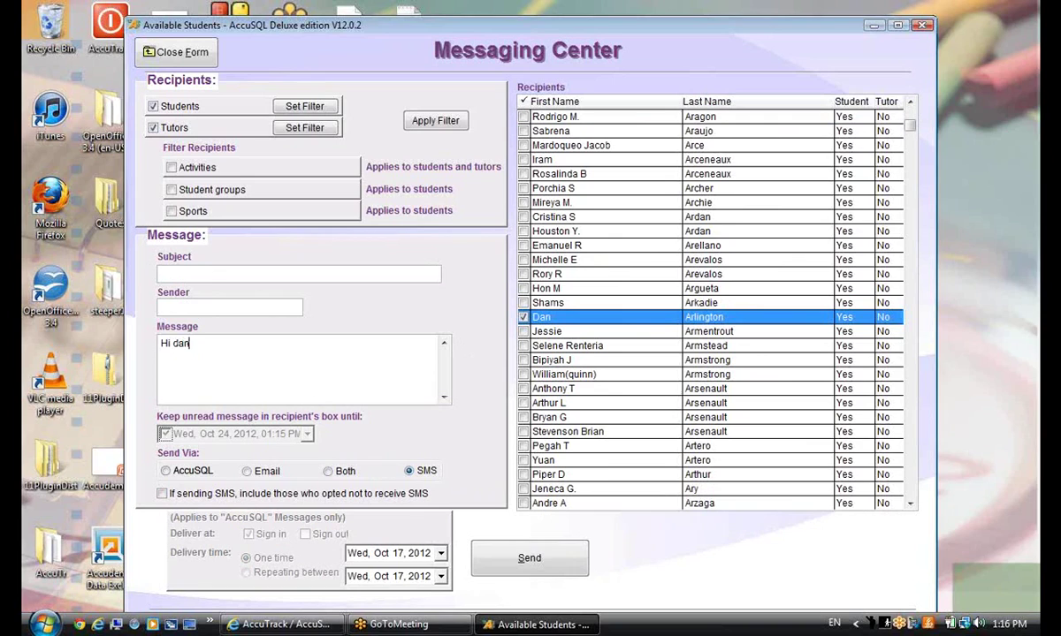
pyautogui.write(' come to the lab please')
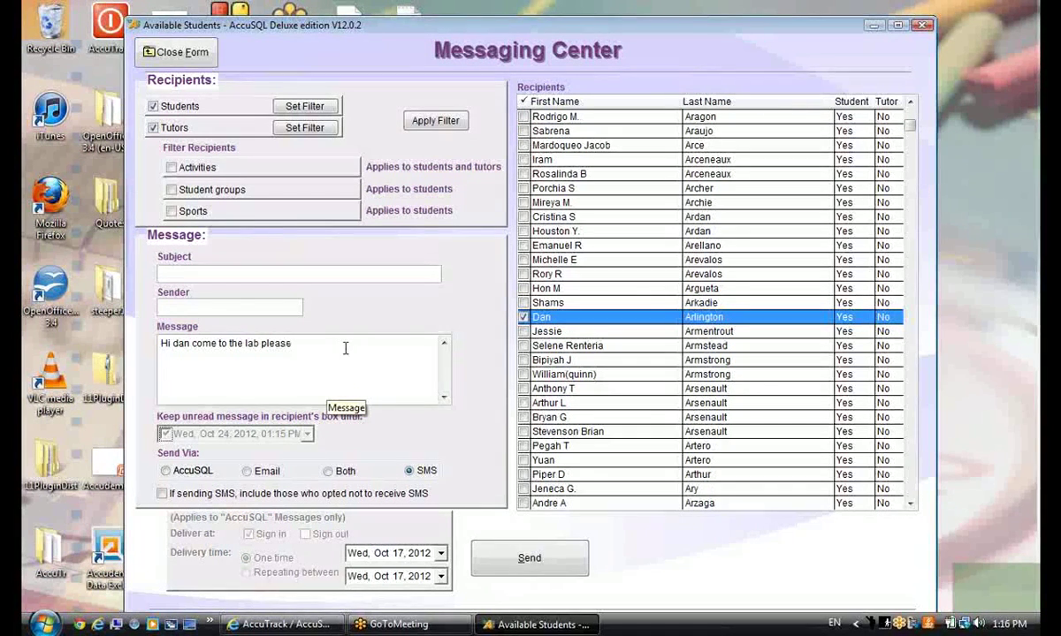
pyautogui.click(521, 563)
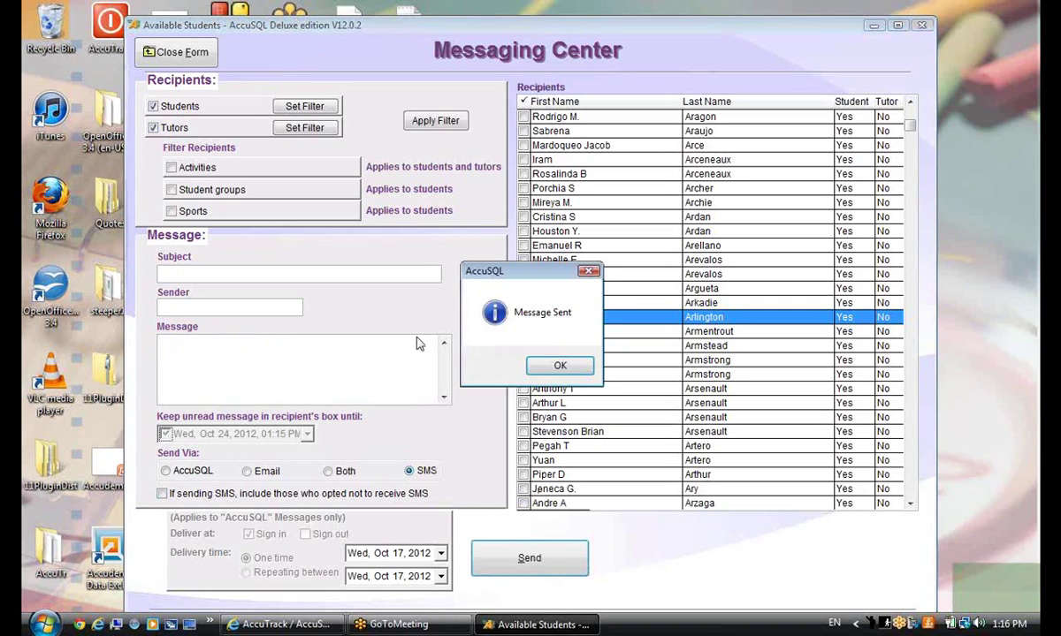
pyautogui.click(555, 365)
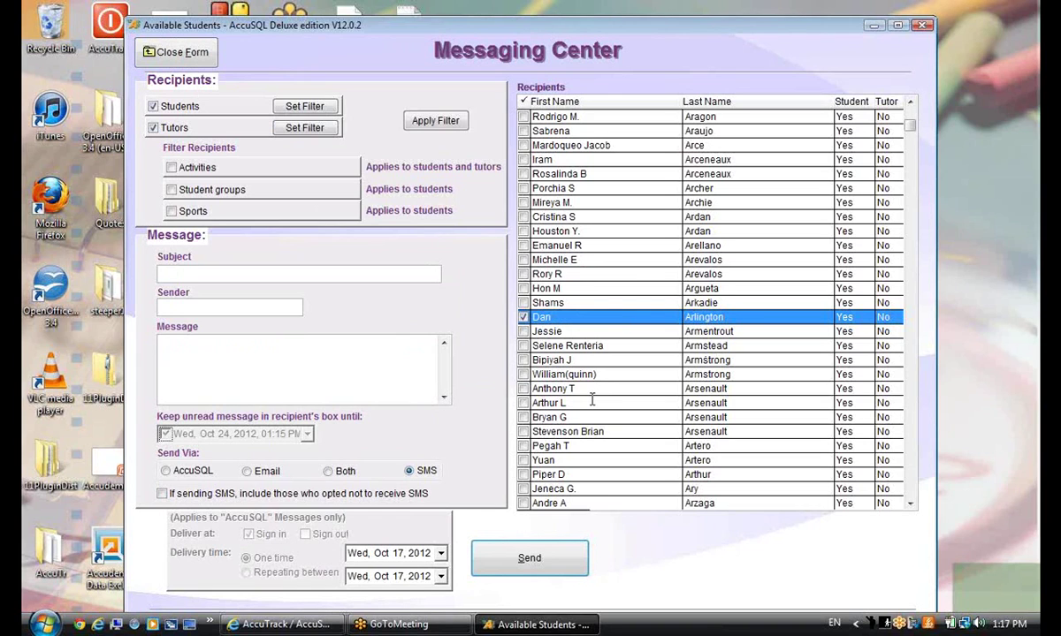
# Close the Messaging Center, review the WebLink web registration options, then close Options
pyautogui.click(181, 55)
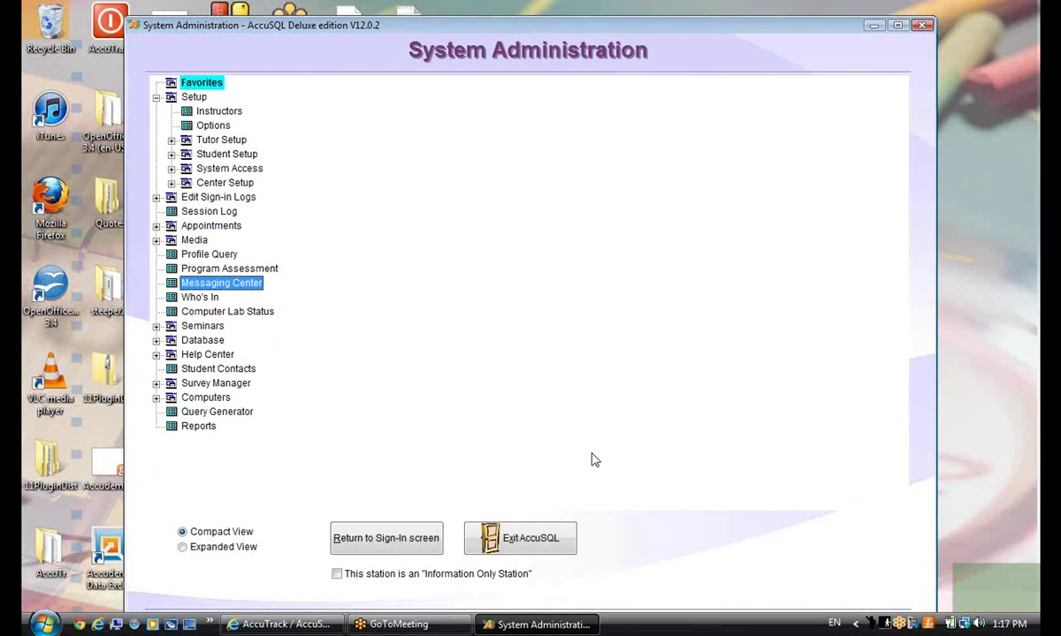
pyautogui.click(213, 125)
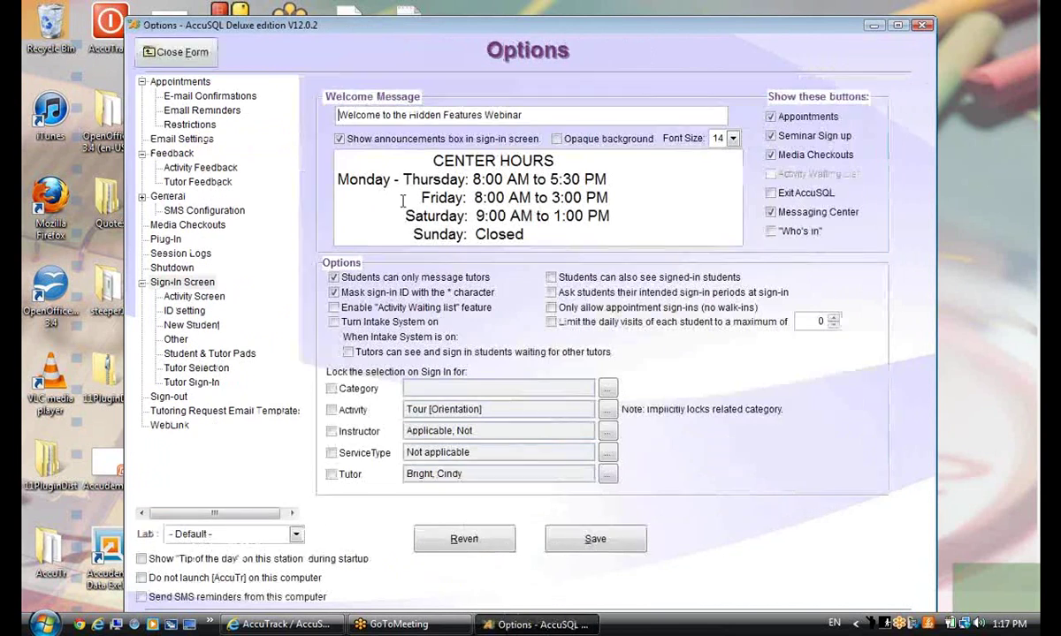
pyautogui.click(167, 424)
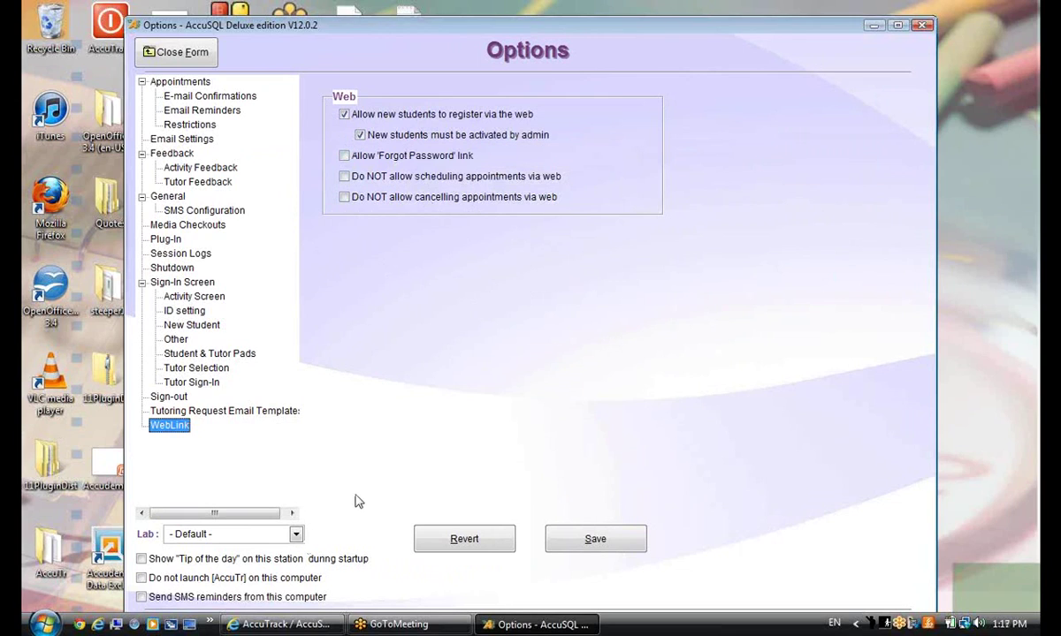
pyautogui.click(164, 428)
pyautogui.click(176, 52)
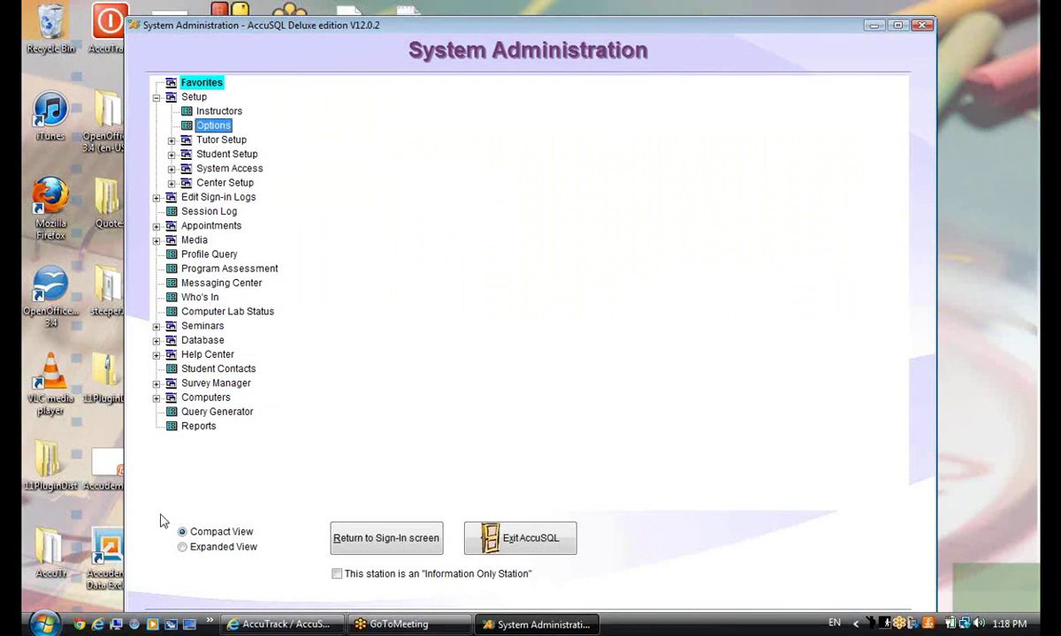
# Open Reports, expand the Memorized and Customized Reports lists to review them, then close it
pyautogui.click(194, 427)
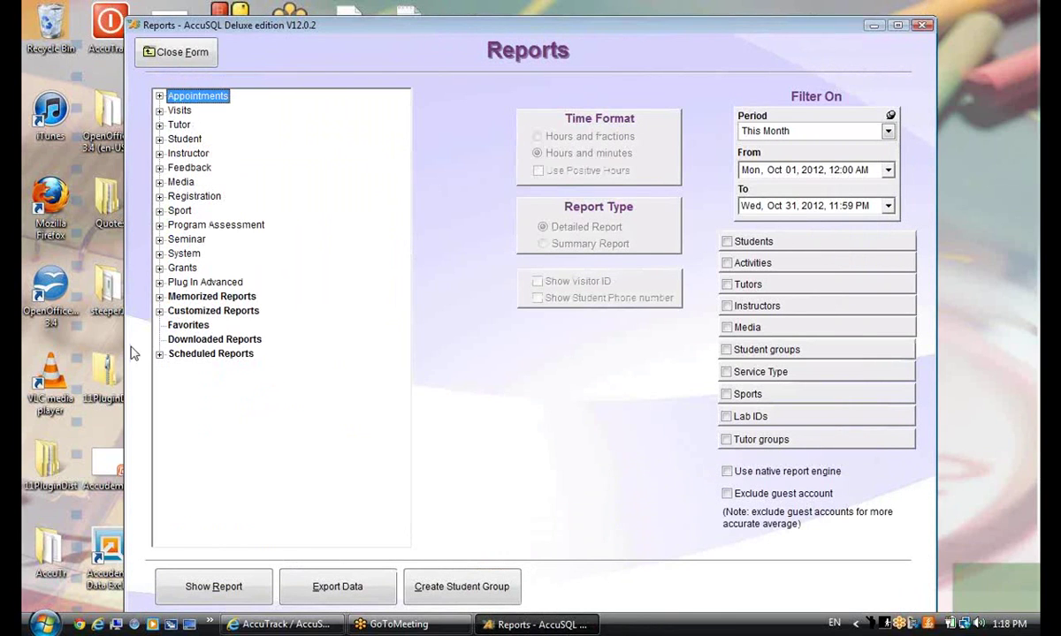
pyautogui.click(159, 296)
pyautogui.click(159, 339)
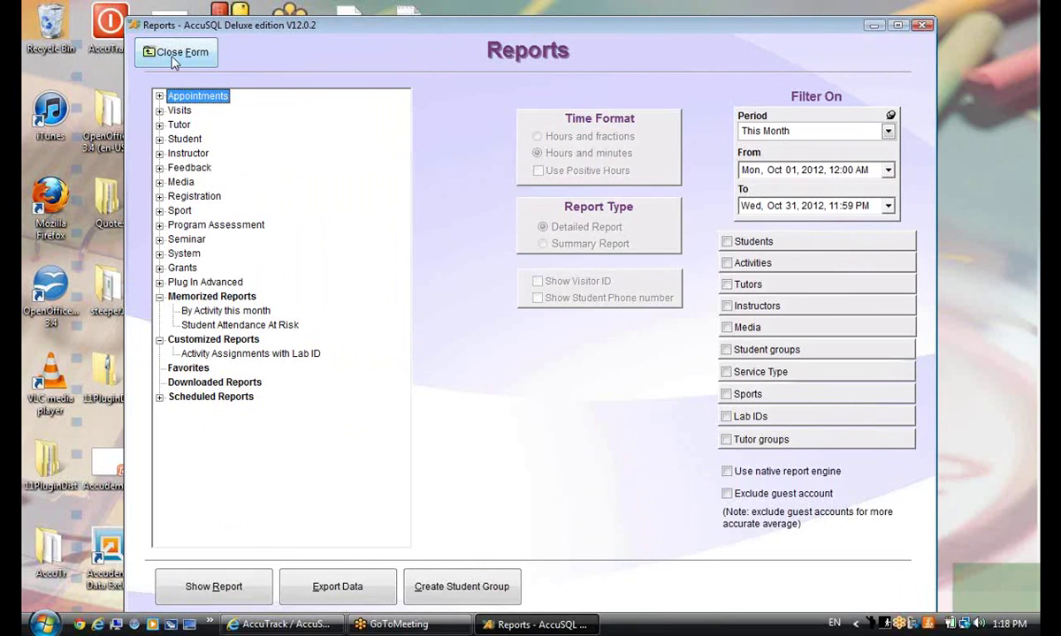
pyautogui.click(174, 55)
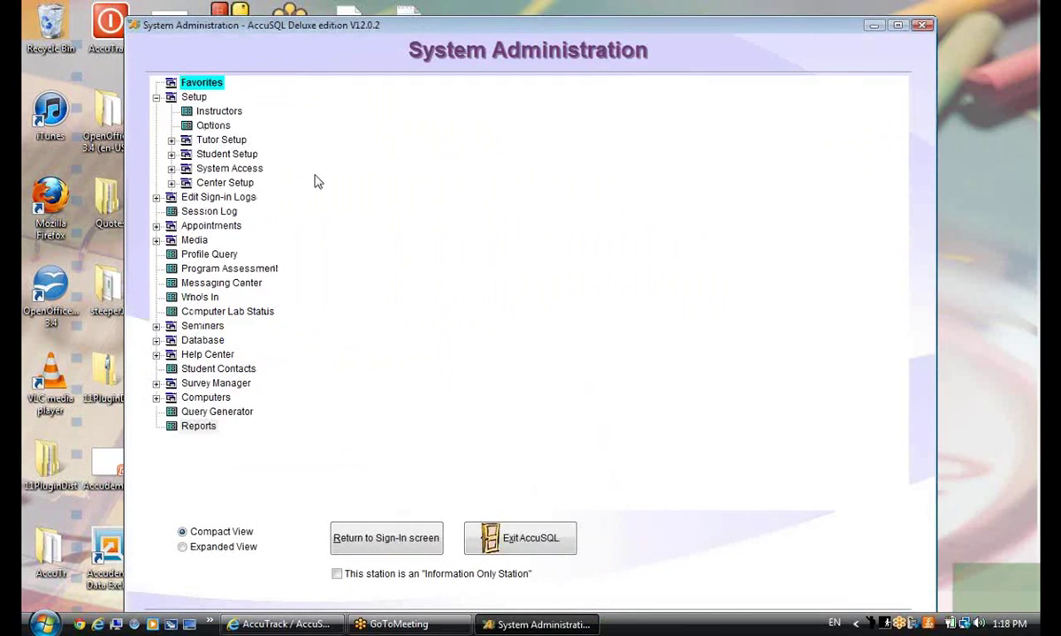
# Open Database > Export Reports, widen the Report Type column, and tick all three reports
pyautogui.click(156, 341)
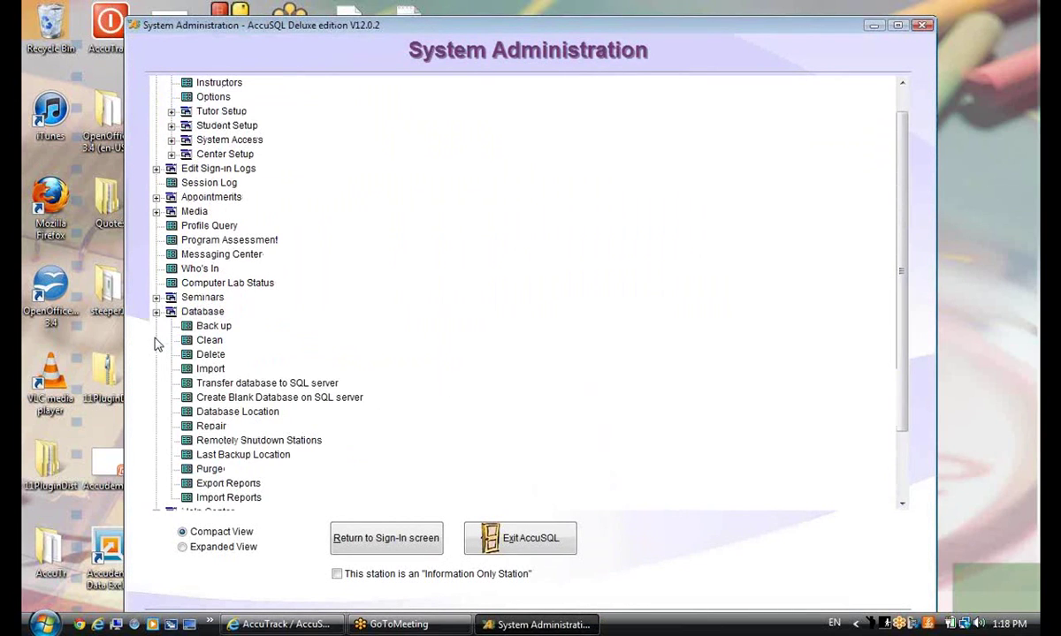
pyautogui.scroll(-1, 437, 444)
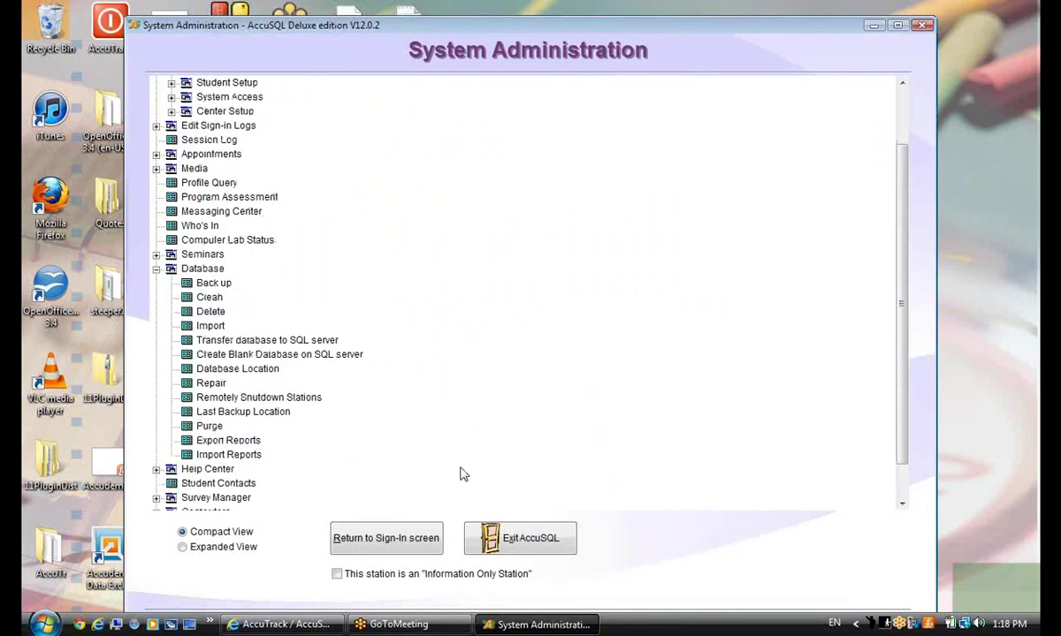
pyautogui.click(227, 441)
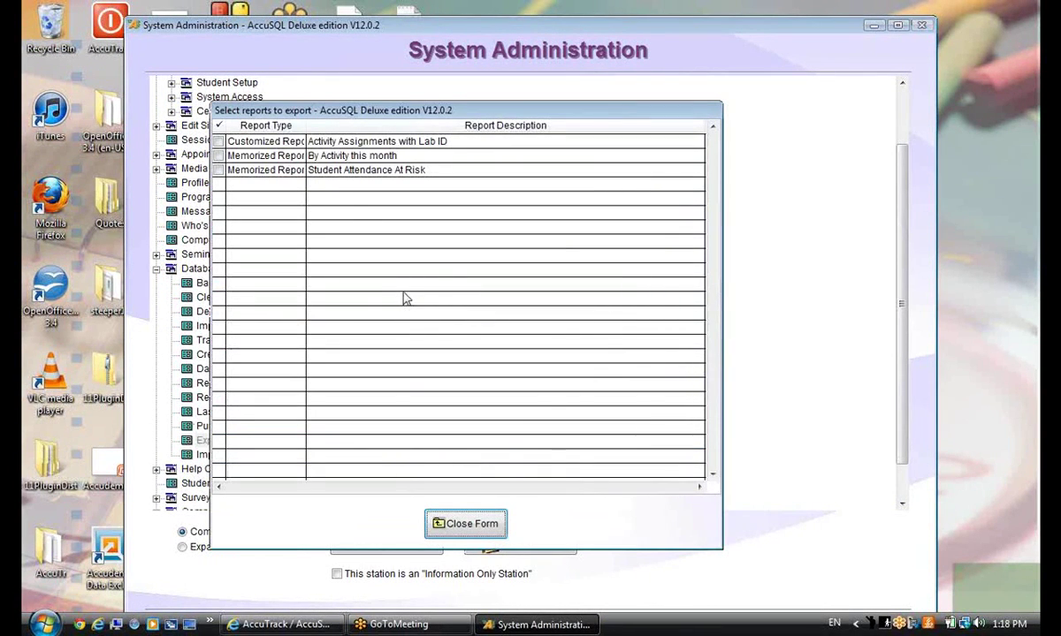
pyautogui.moveTo(306, 126); pyautogui.dragTo(346, 126)
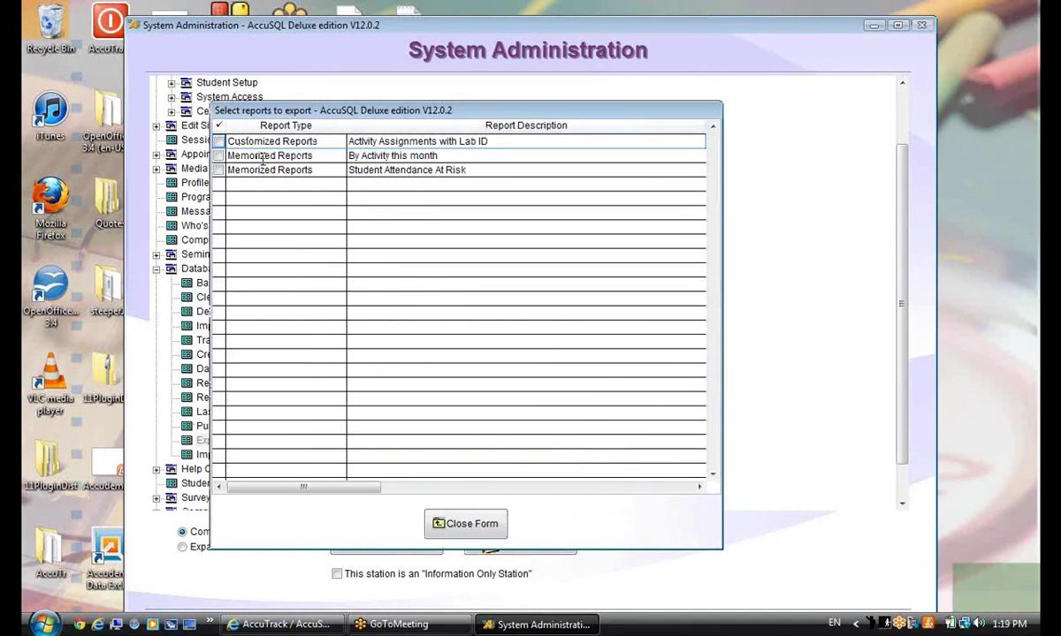
pyautogui.click(218, 142)
pyautogui.click(218, 156)
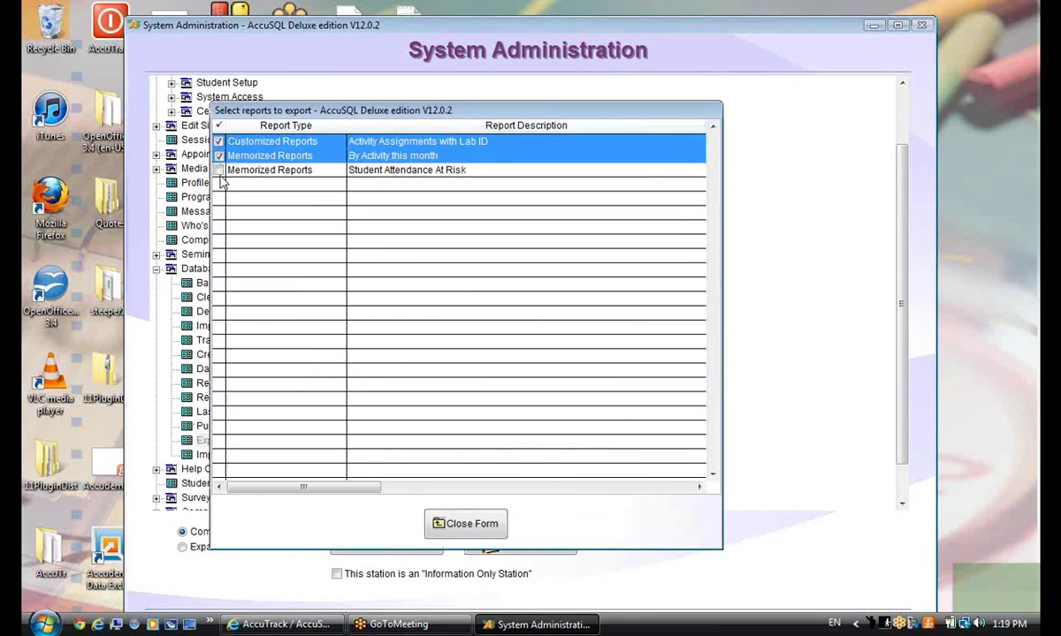
pyautogui.click(218, 170)
# Save the selected reports as 'export package.RXP' on the Desktop and dismiss the confirmation
pyautogui.click(463, 526)
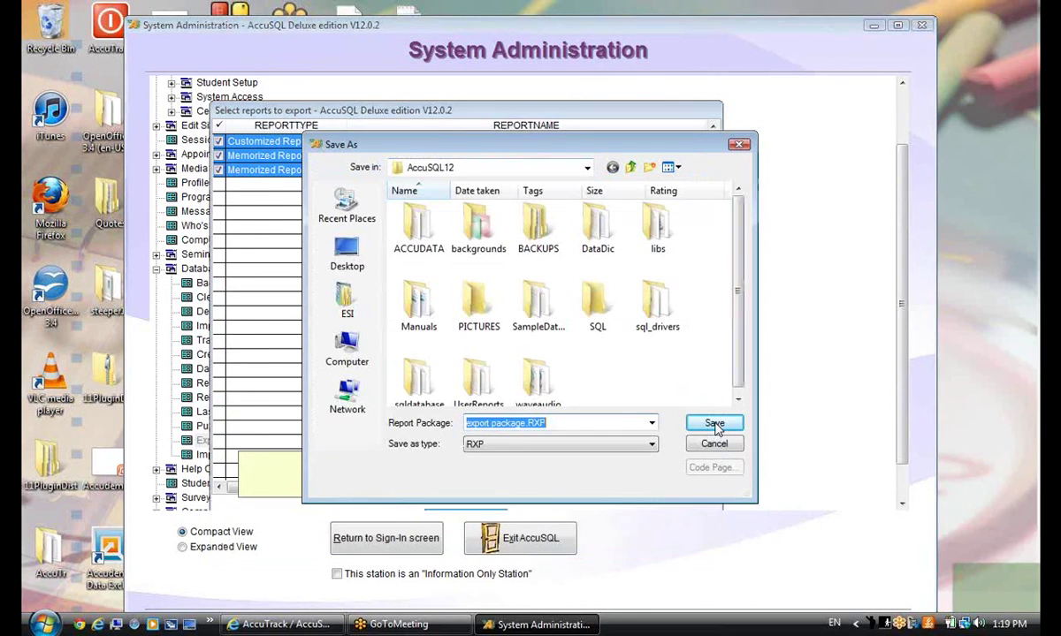
pyautogui.click(560, 423)
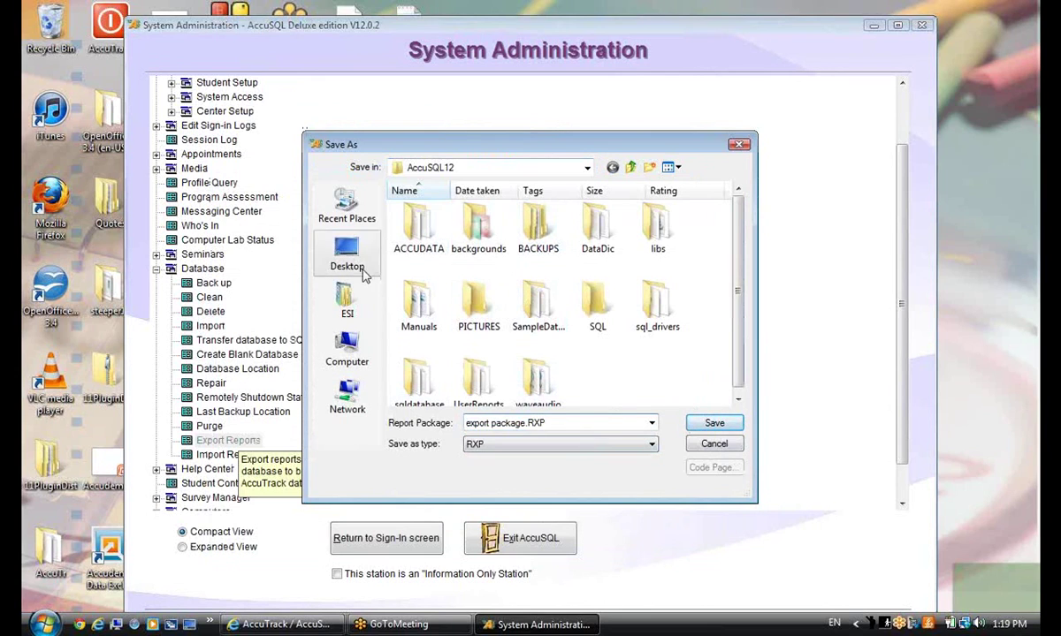
pyautogui.click(347, 254)
pyautogui.click(714, 422)
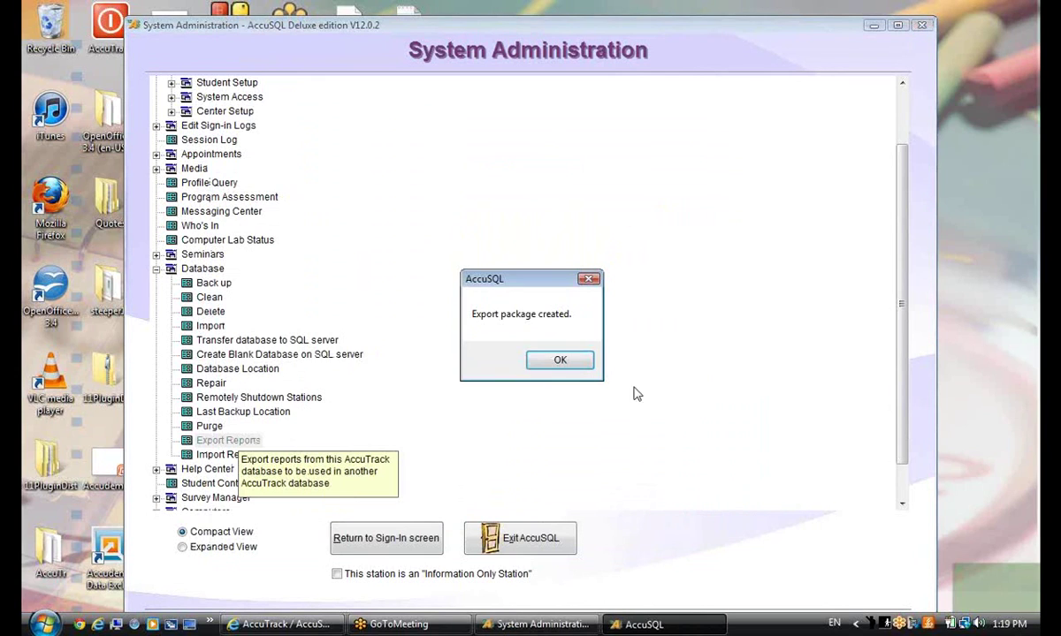
pyautogui.click(559, 364)
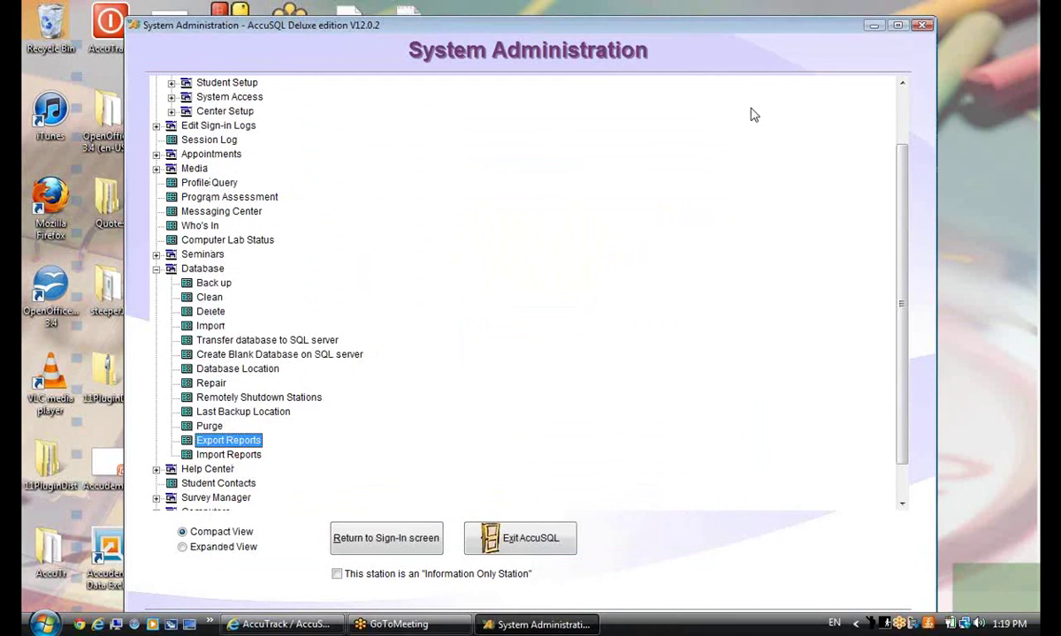
# Move both EXPORT PACKAGE files beside the expor_rpt1 folder on the desktop, then restore System Administration
pyautogui.click(870, 25)
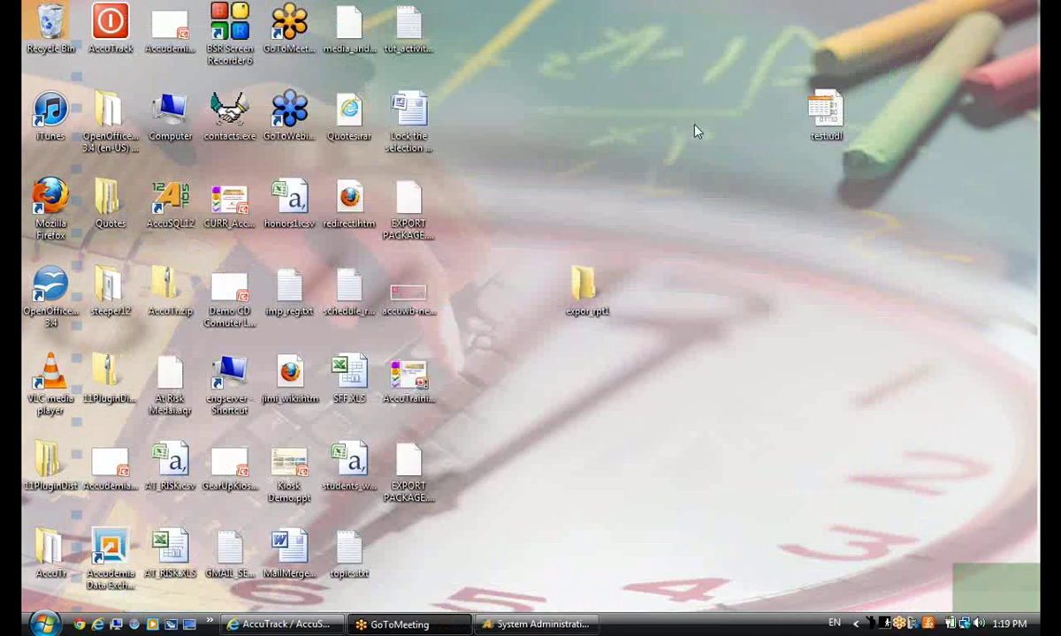
pyautogui.moveTo(414, 225); pyautogui.dragTo(533, 225)
pyautogui.click(533, 300)
pyautogui.moveTo(409, 482); pyautogui.dragTo(528, 311)
pyautogui.click(692, 506)
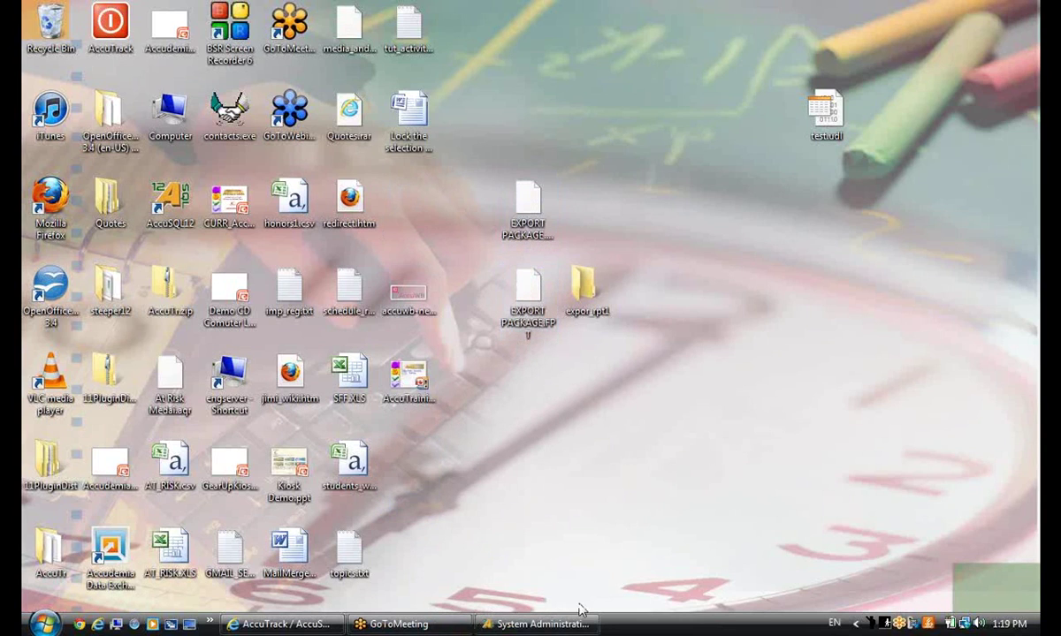
pyautogui.click(492, 619)
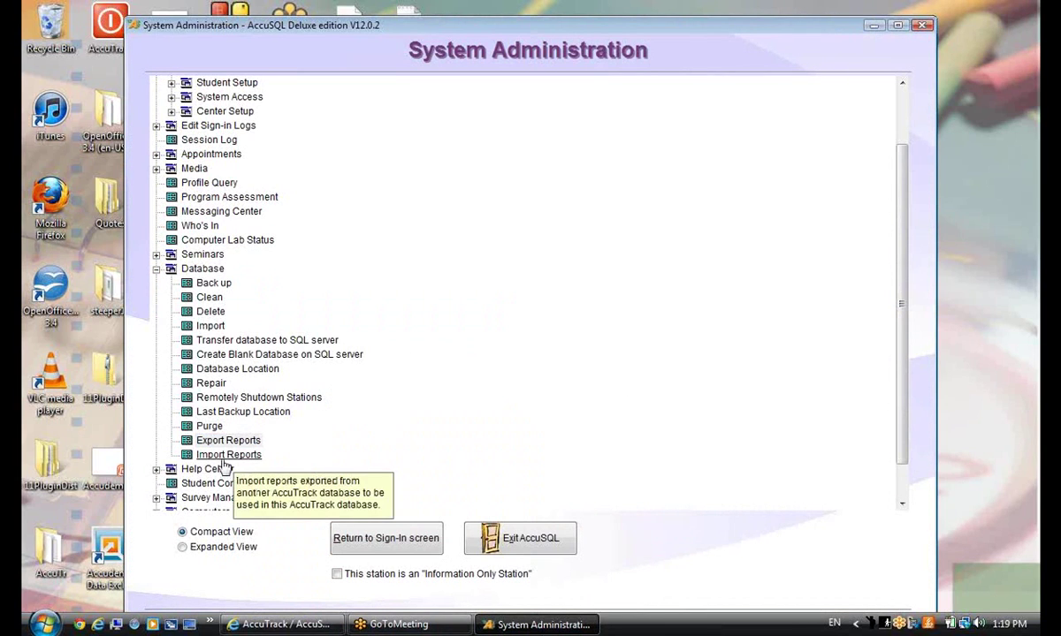
pyautogui.scroll(2, 593, 329)
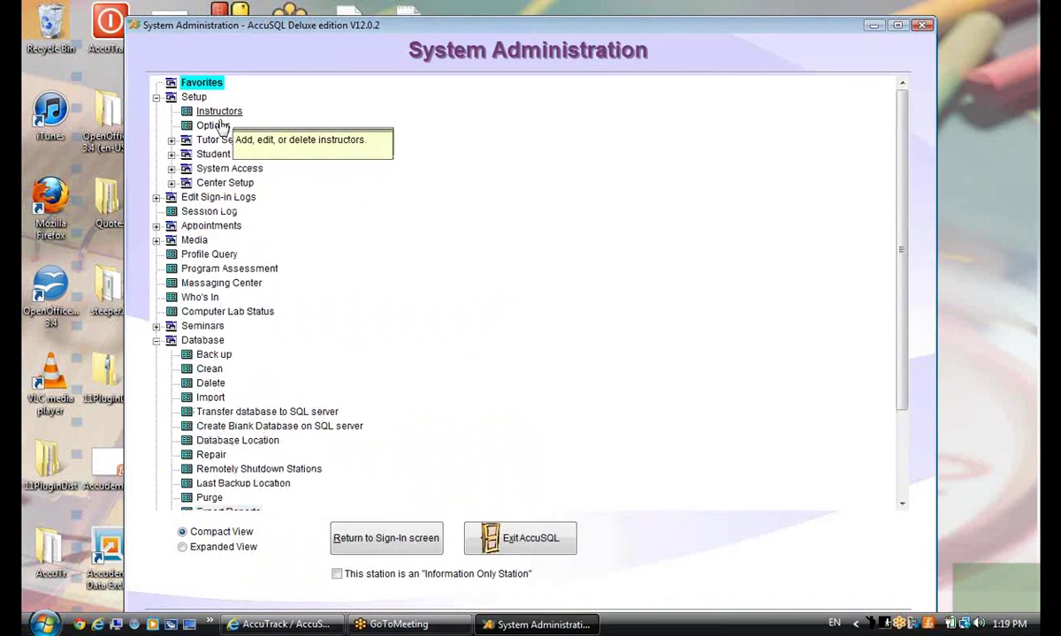
# In Reports, delete the customized report 'Activity Assignments with Lab ID'
pyautogui.scroll(-3, 492, 352)
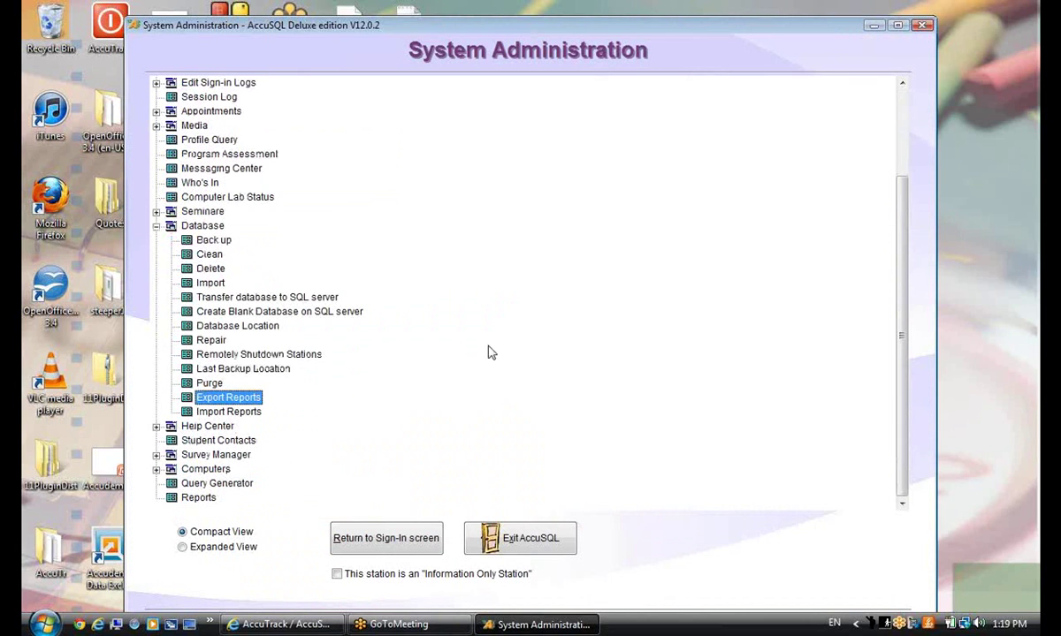
pyautogui.click(197, 499)
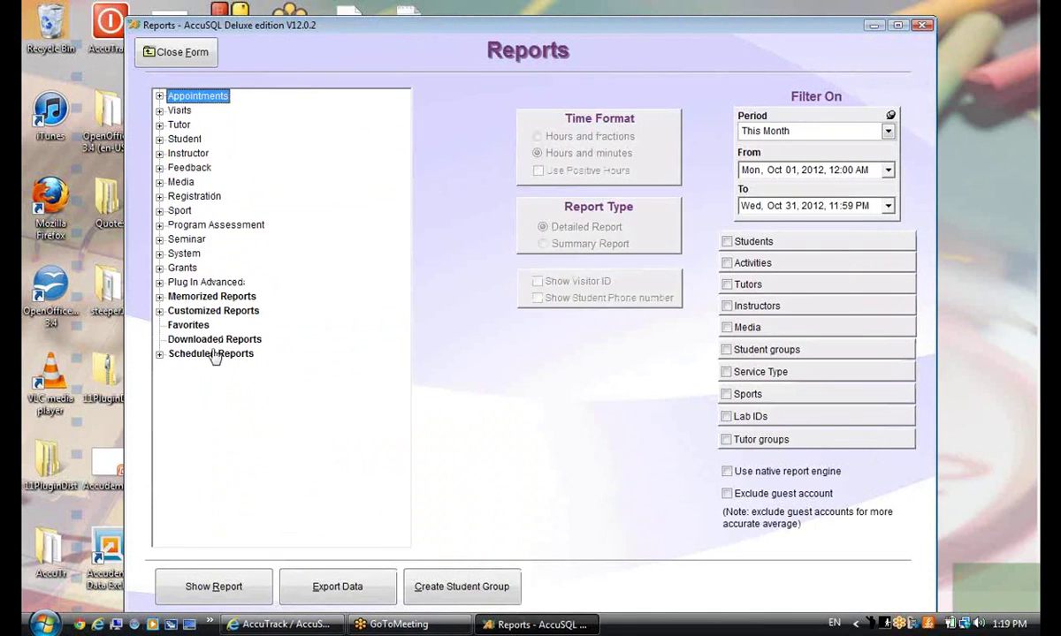
pyautogui.click(159, 311)
pyautogui.click(265, 403)
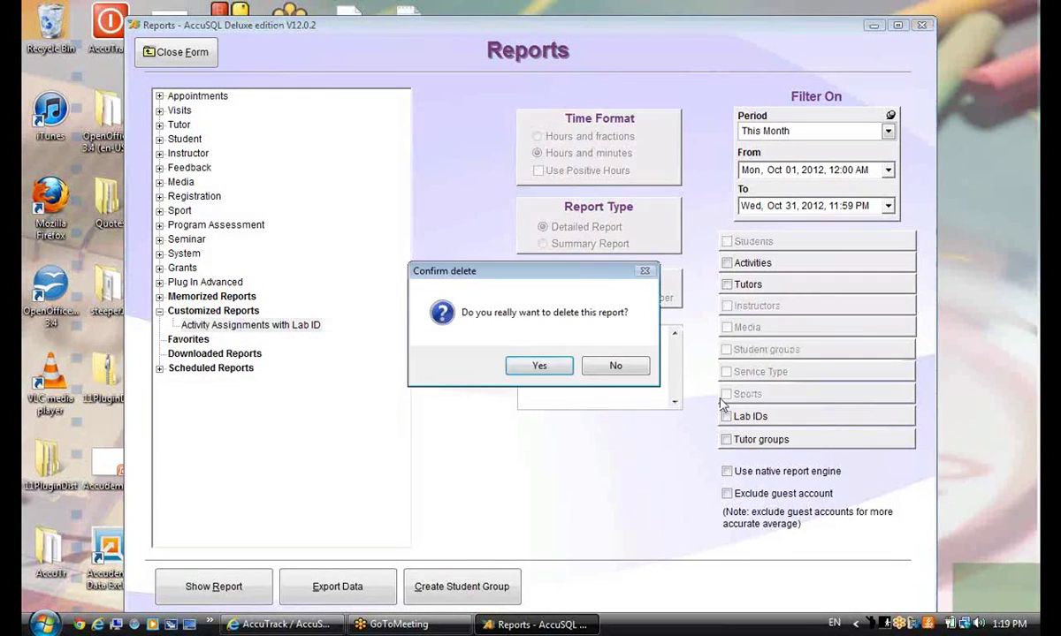
pyautogui.click(540, 365)
# Delete memorized reports 'By Activity this month' and 'Student Attendance At Risk', then close Reports
pyautogui.click(159, 311)
pyautogui.click(159, 297)
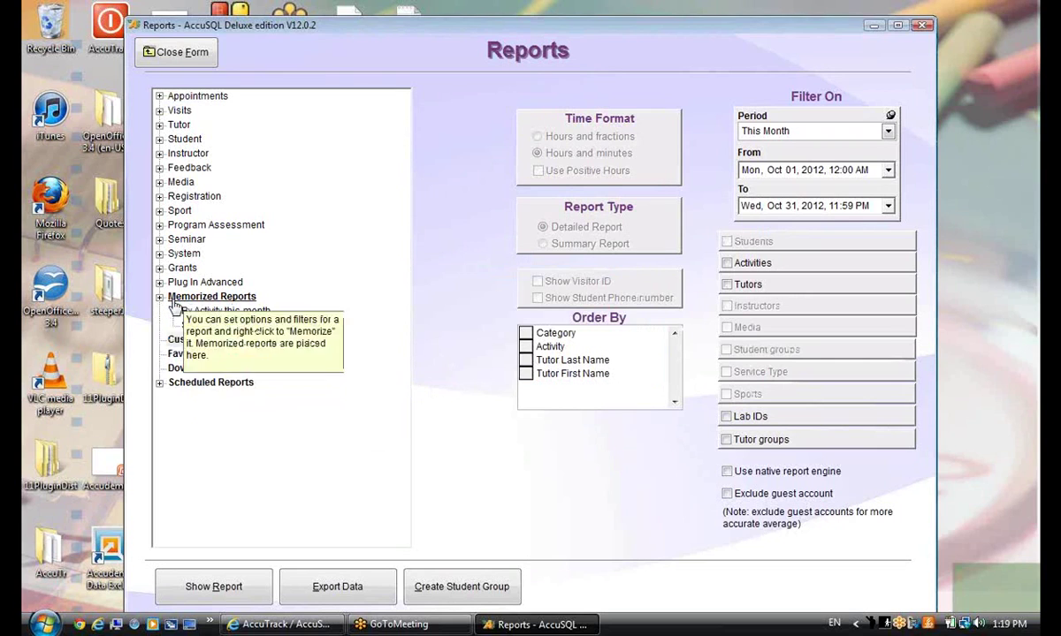
pyautogui.rightClick(218, 312)
pyautogui.click(261, 366)
pyautogui.click(540, 365)
pyautogui.rightClick(239, 312)
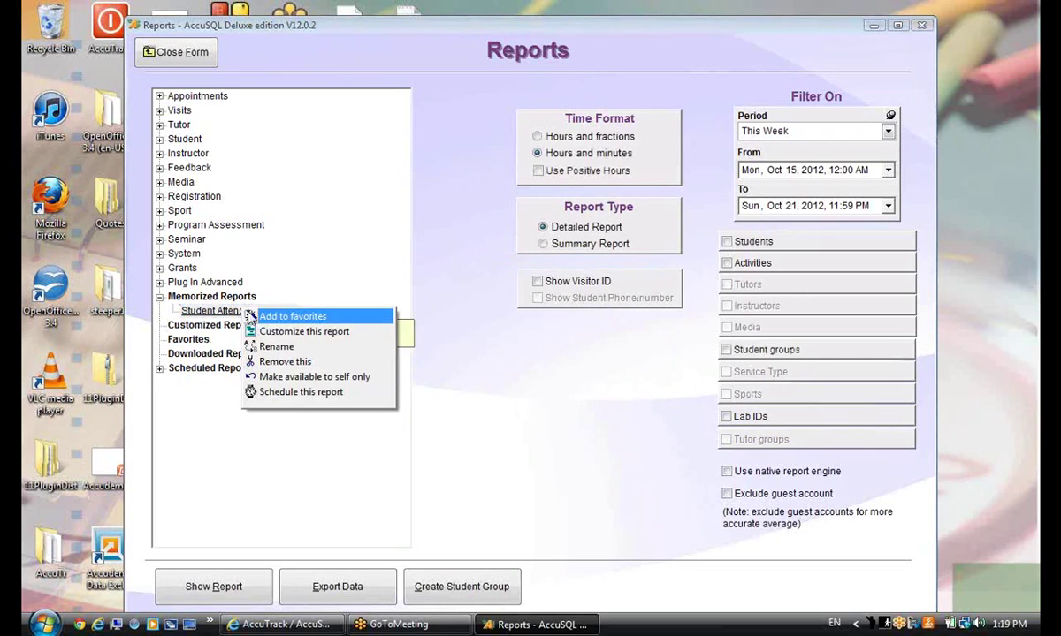
pyautogui.click(261, 365)
pyautogui.click(539, 365)
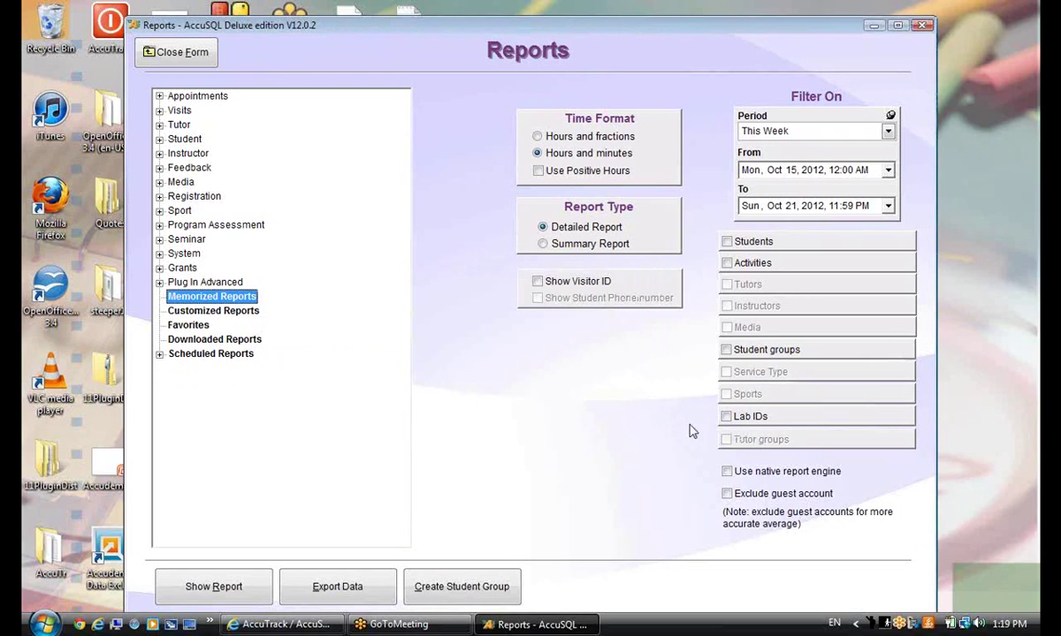
pyautogui.click(166, 57)
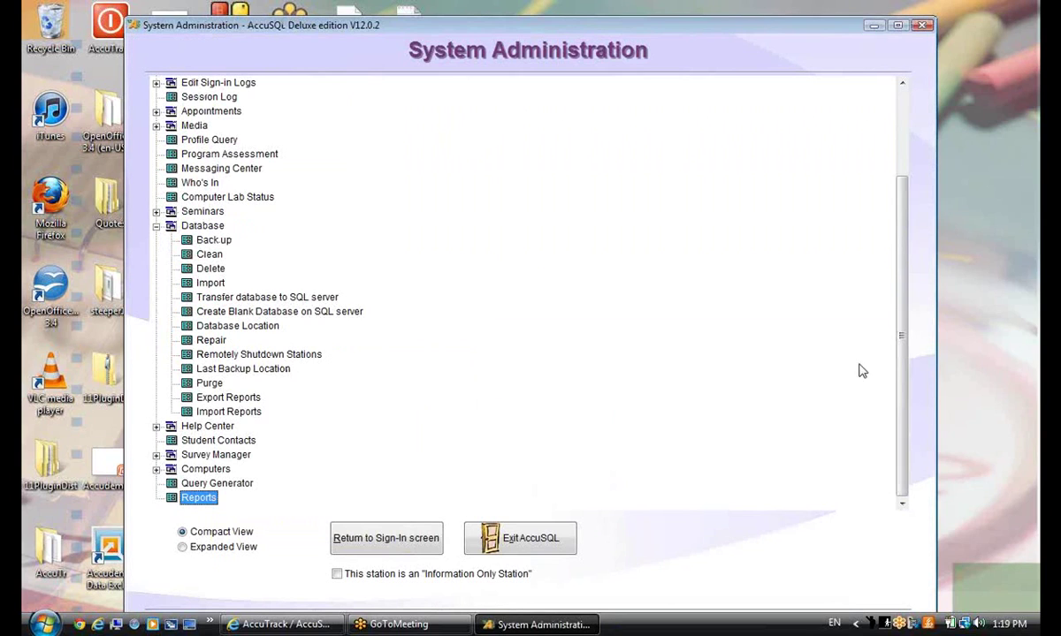
pyautogui.moveTo(903, 374); pyautogui.dragTo(910, 290)
pyautogui.scroll(-3, 911, 290)
# Import Reports from EXPORT PACKAGE.RXP in the expor_rpt1 folder and load its report list
pyautogui.click(229, 412)
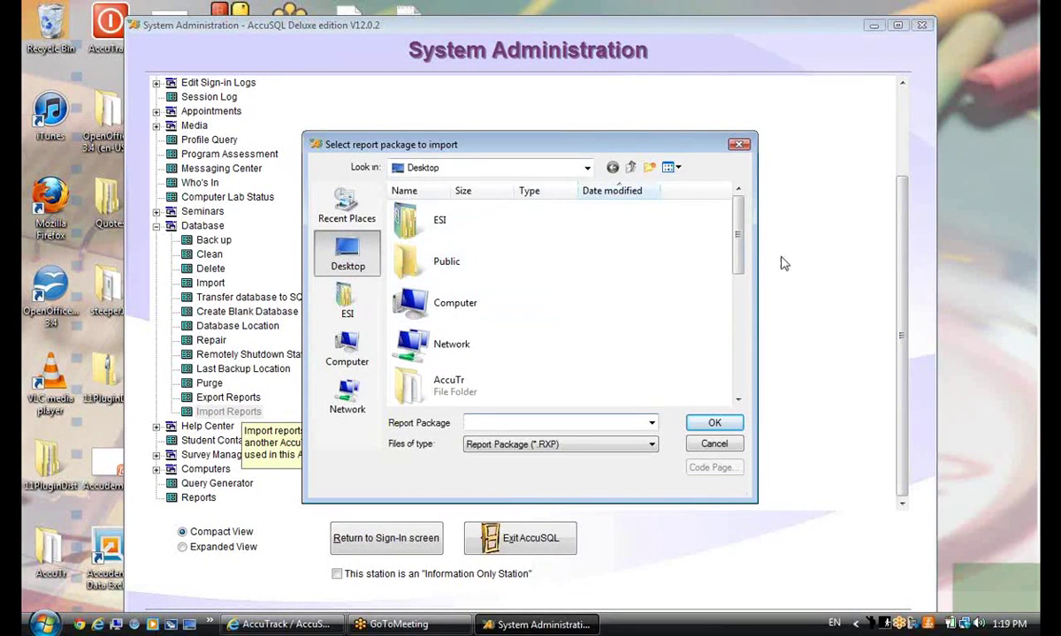
pyautogui.moveTo(737, 250); pyautogui.dragTo(730, 330)
pyautogui.scroll(-1, 723, 361)
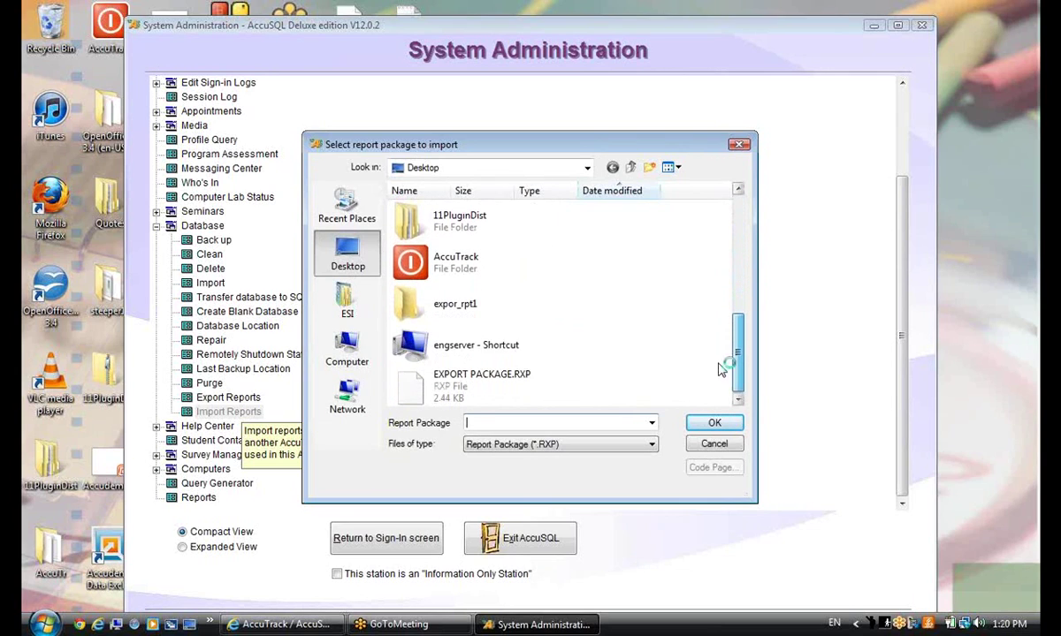
pyautogui.doubleClick(450, 293)
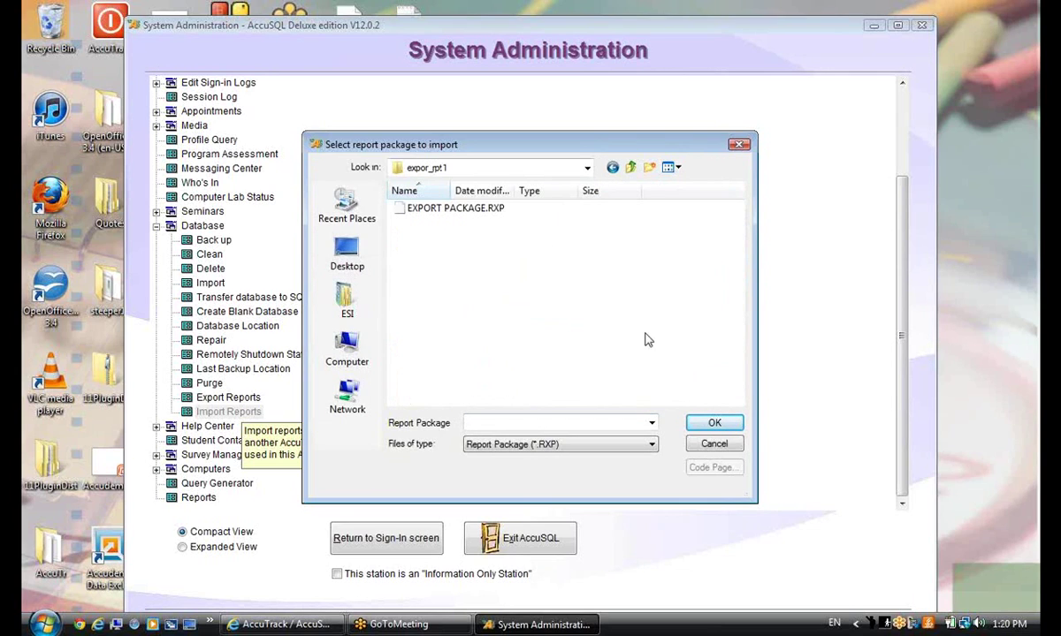
pyautogui.click(400, 205)
pyautogui.click(712, 423)
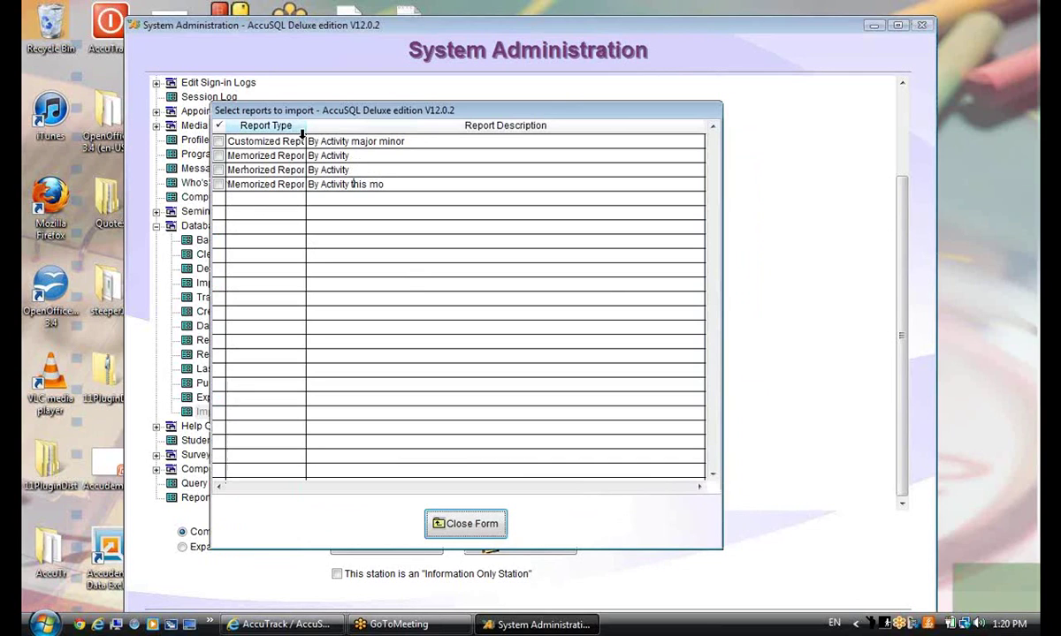
# Tick all four reports, import them, and choose to keep the package afterward
pyautogui.click(218, 141)
pyautogui.click(218, 156)
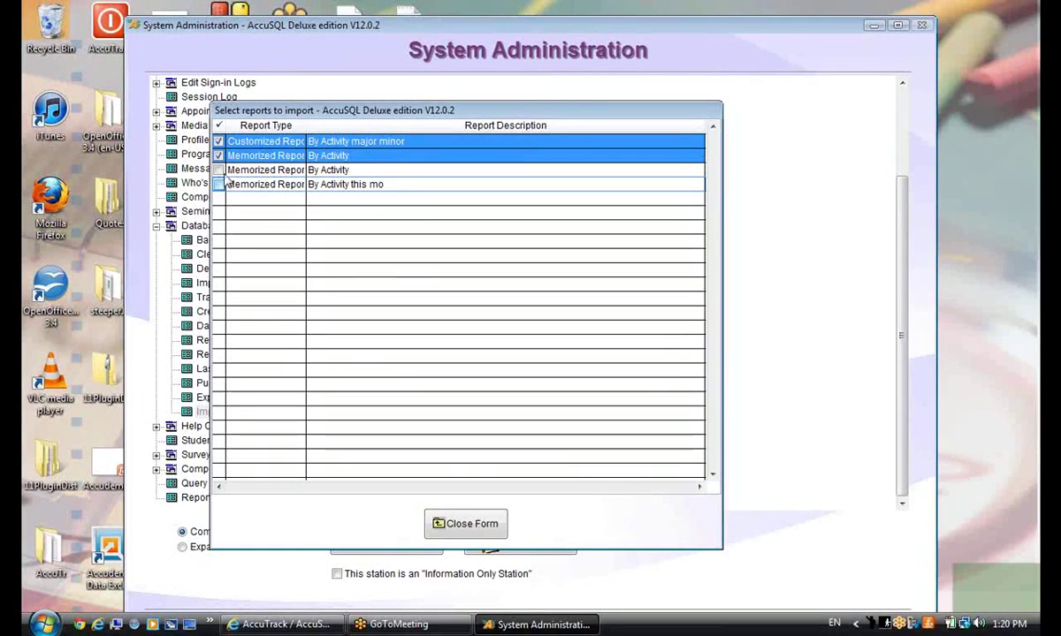
pyautogui.click(219, 170)
pyautogui.click(218, 184)
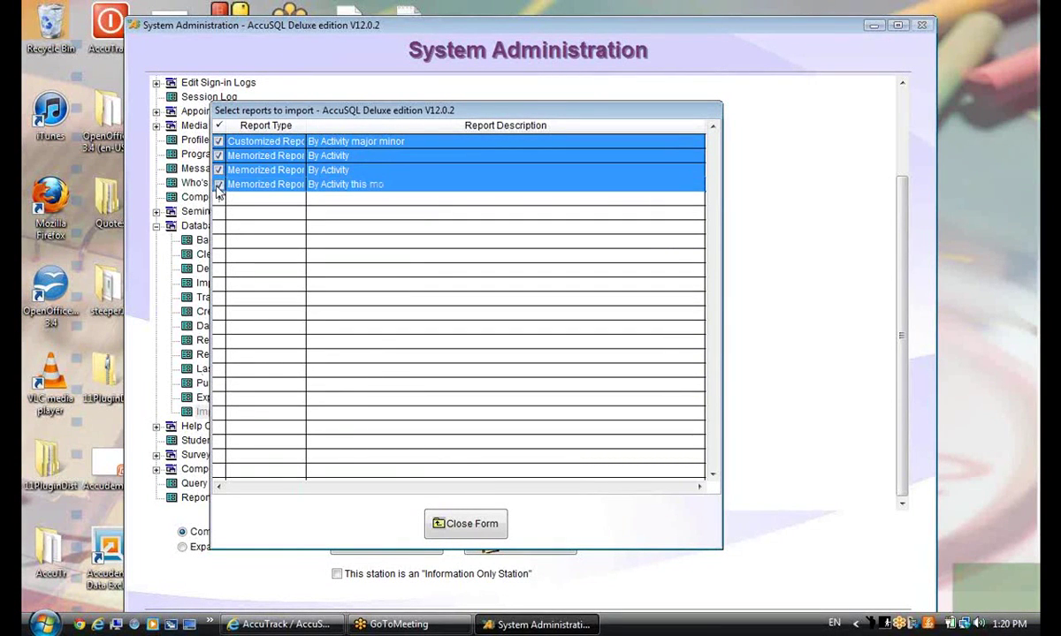
pyautogui.click(432, 517)
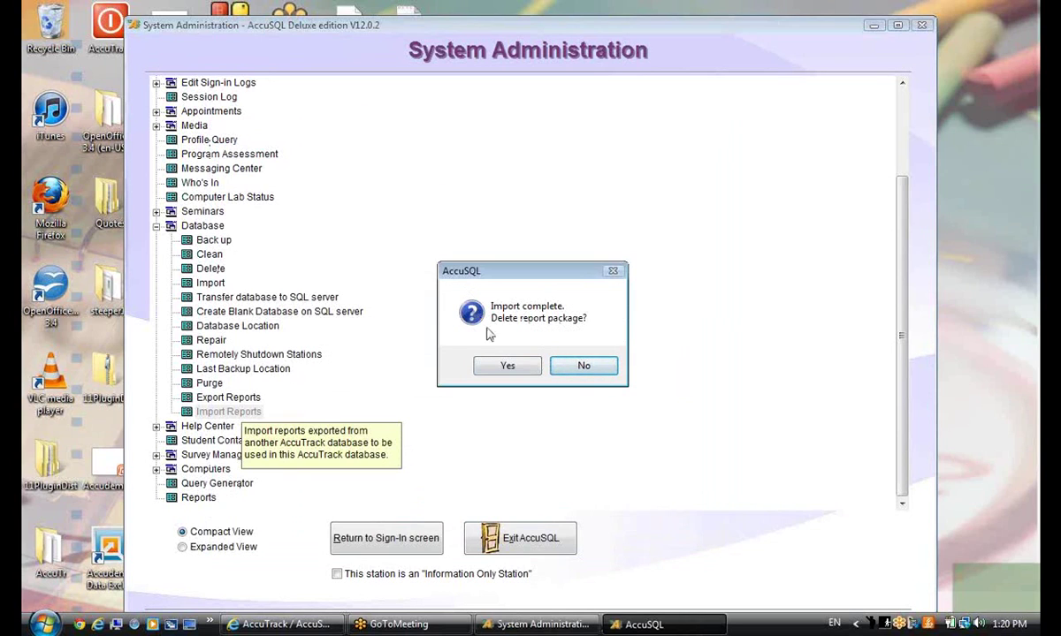
pyautogui.click(576, 368)
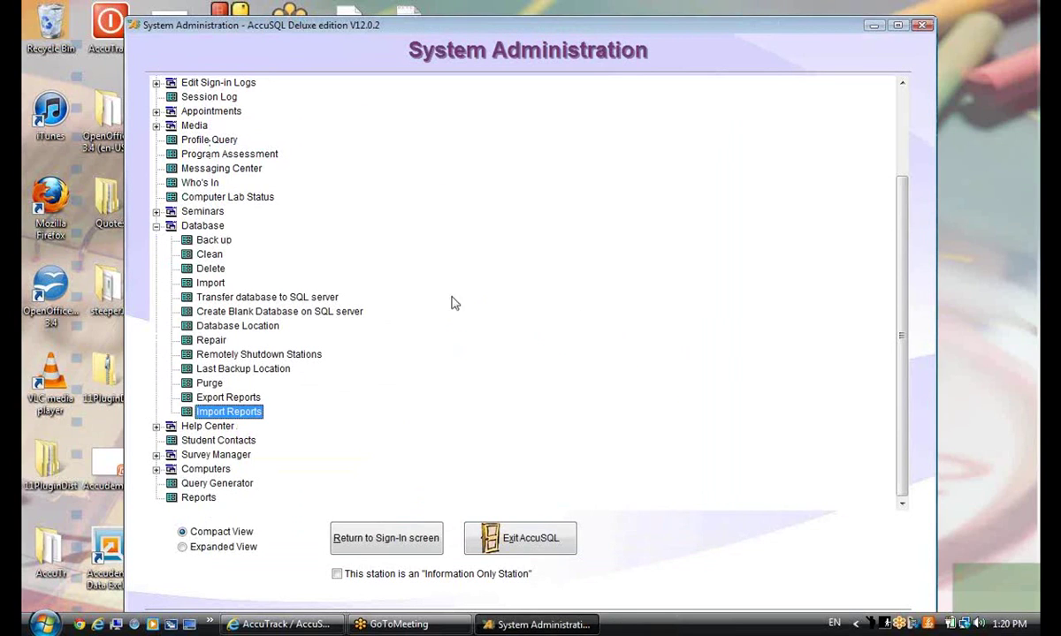
# Select and open the Reports section from the administration tree
pyautogui.rightClick(231, 486)
pyautogui.click(198, 498)
pyautogui.click(198, 498)
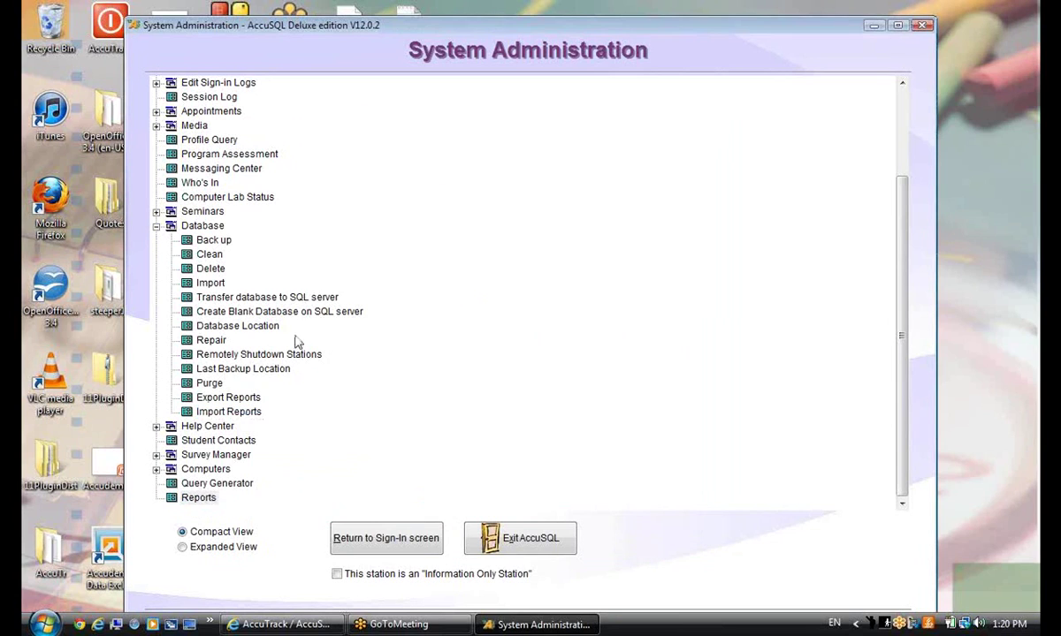
pyautogui.doubleClick(195, 499)
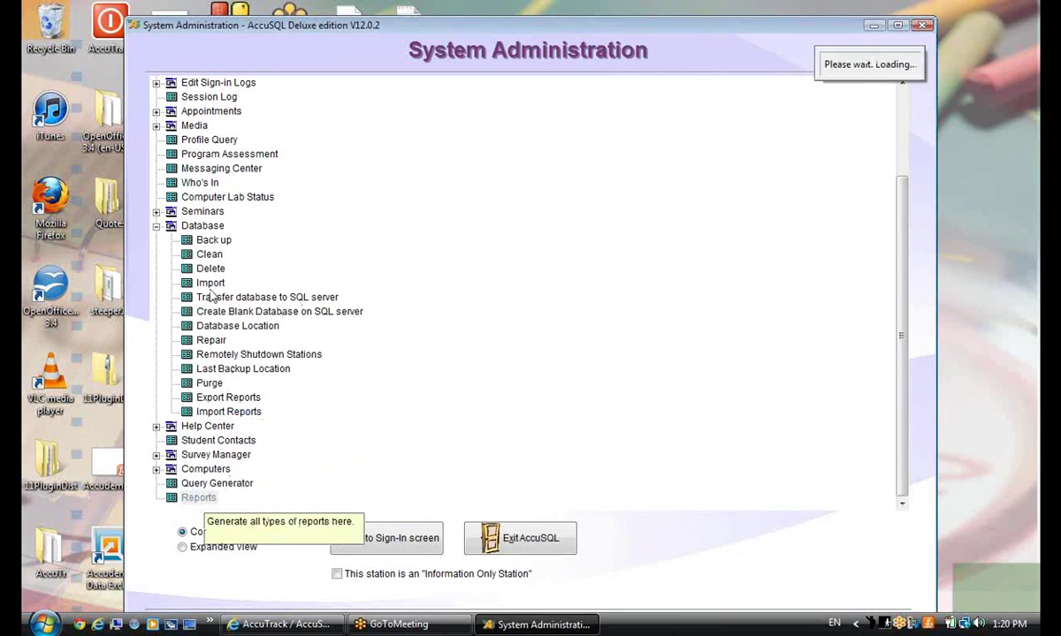
# Expand Memorized and Customized Reports to check the imported reports, then close the Reports form
pyautogui.click(159, 297)
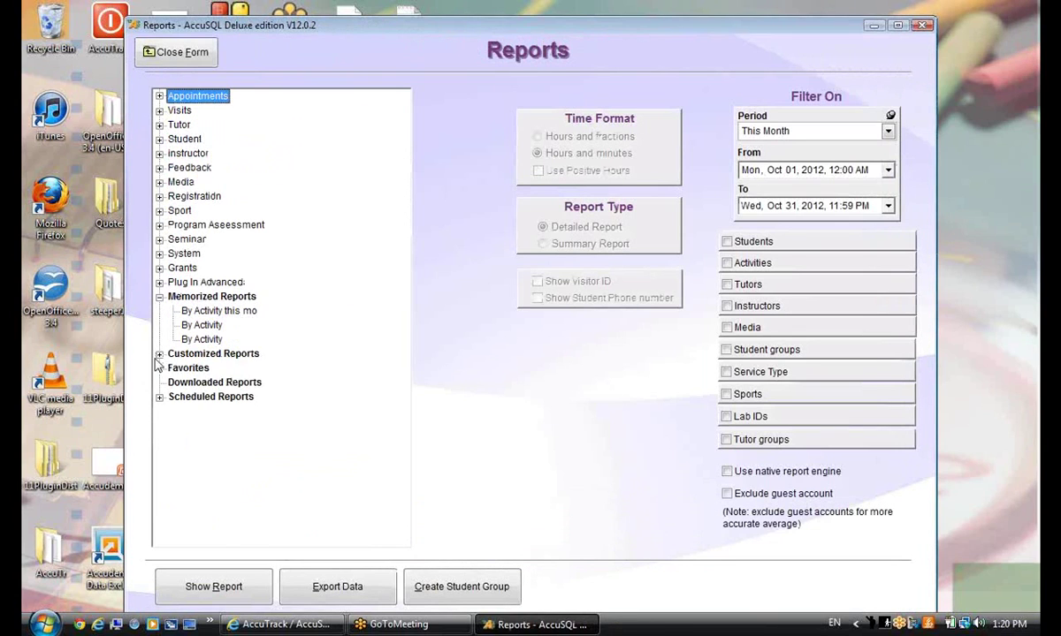
pyautogui.click(159, 353)
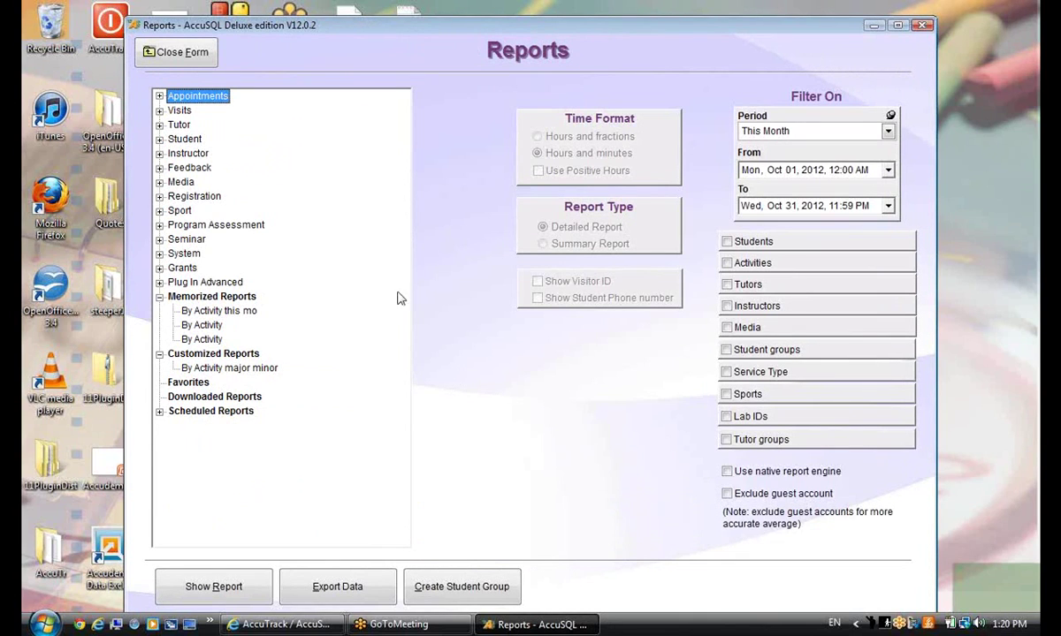
pyautogui.click(152, 51)
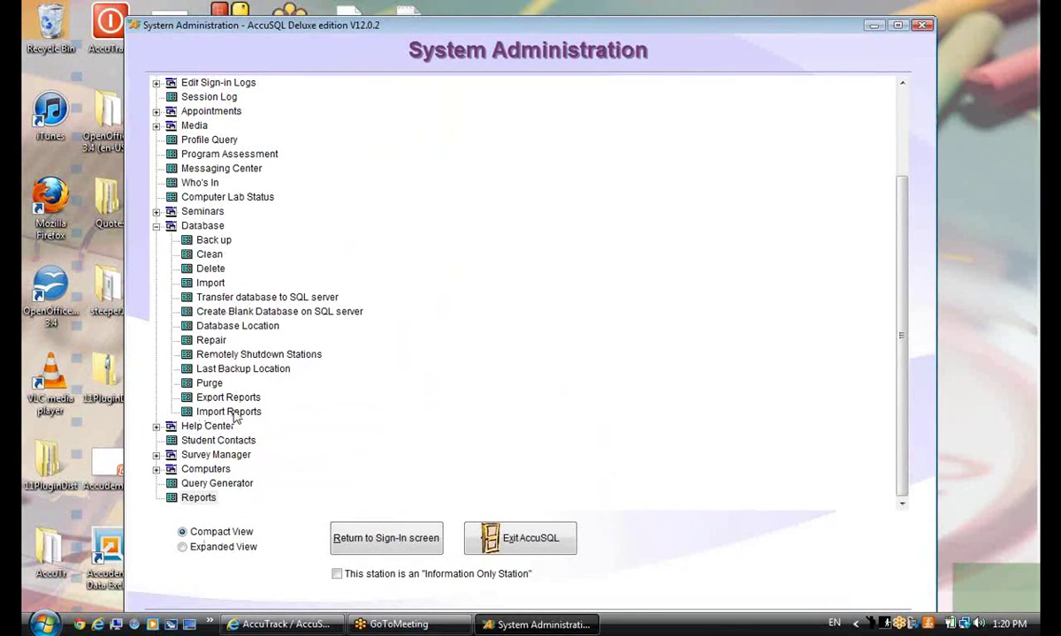
# Collapse the Database branch of the tree and reopen Setup > Options
pyautogui.click(334, 424)
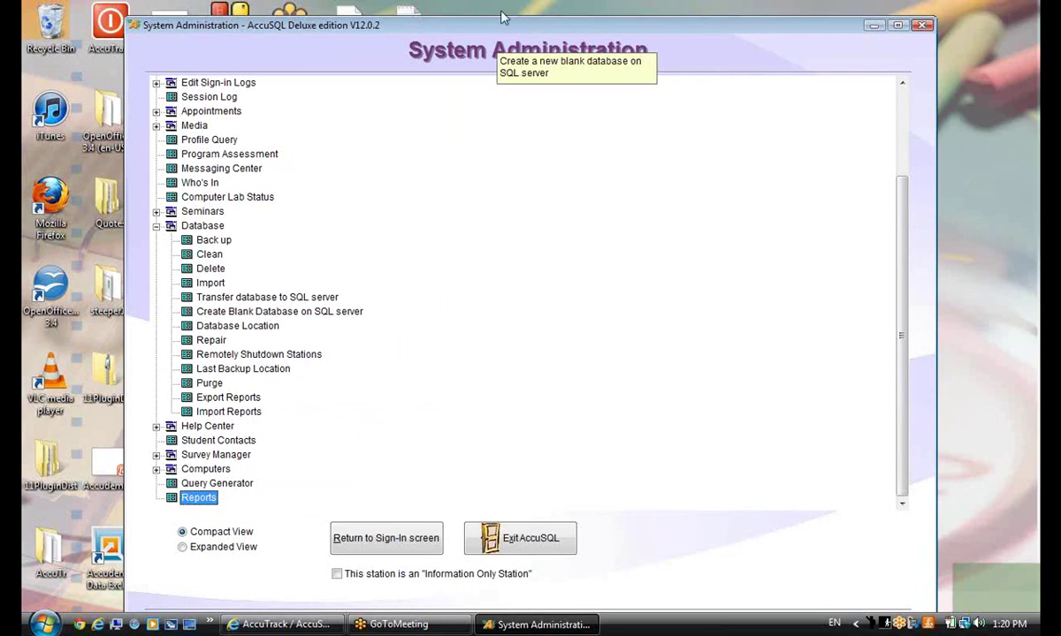
pyautogui.click(528, 11)
pyautogui.moveTo(902, 417); pyautogui.dragTo(932, 464)
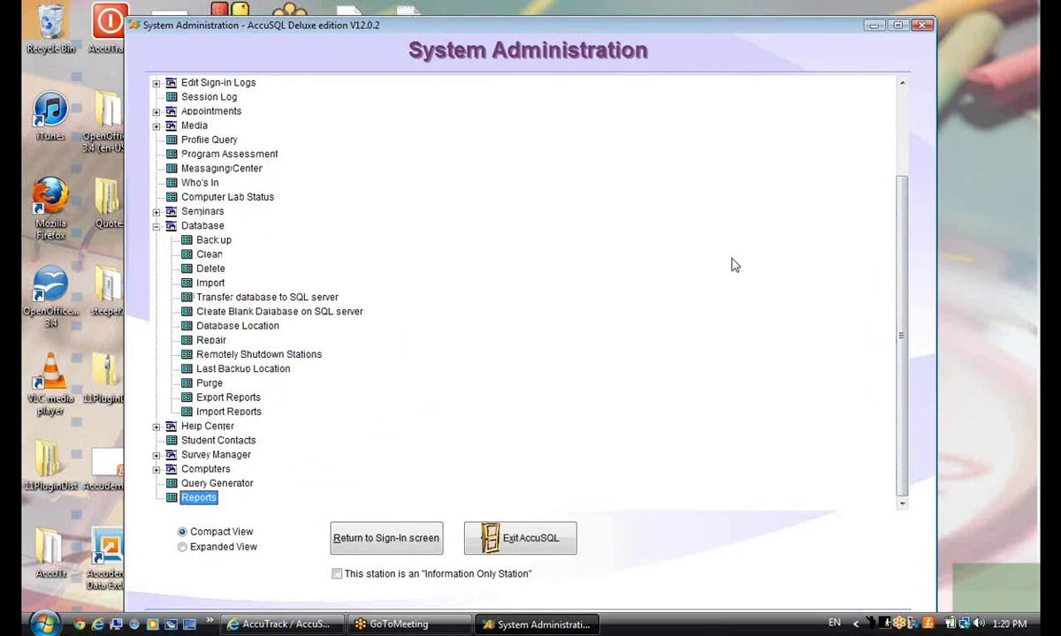
pyautogui.click(155, 226)
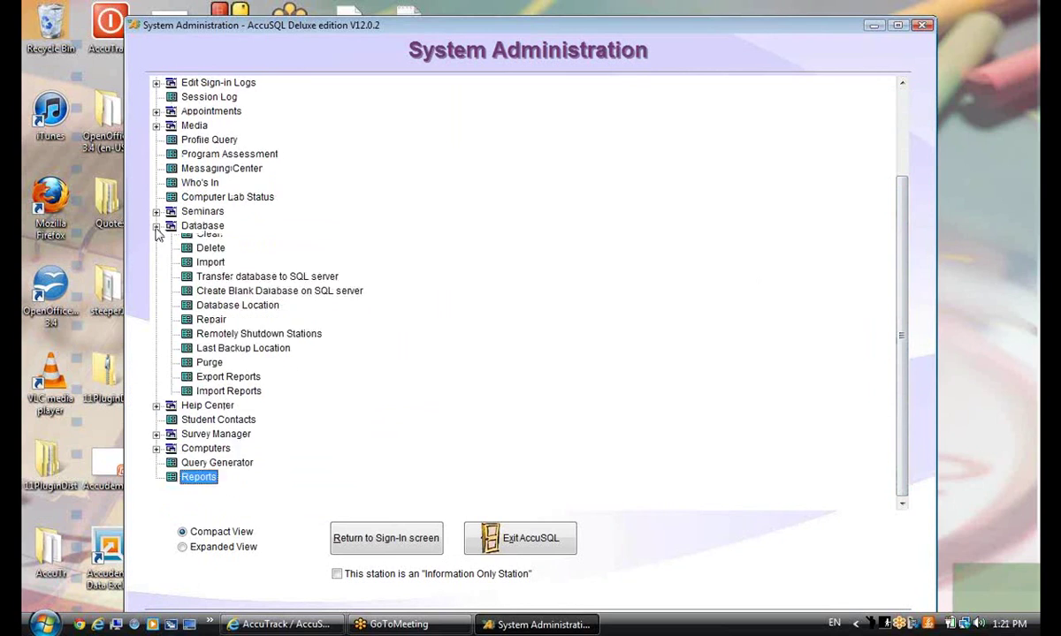
pyautogui.click(203, 131)
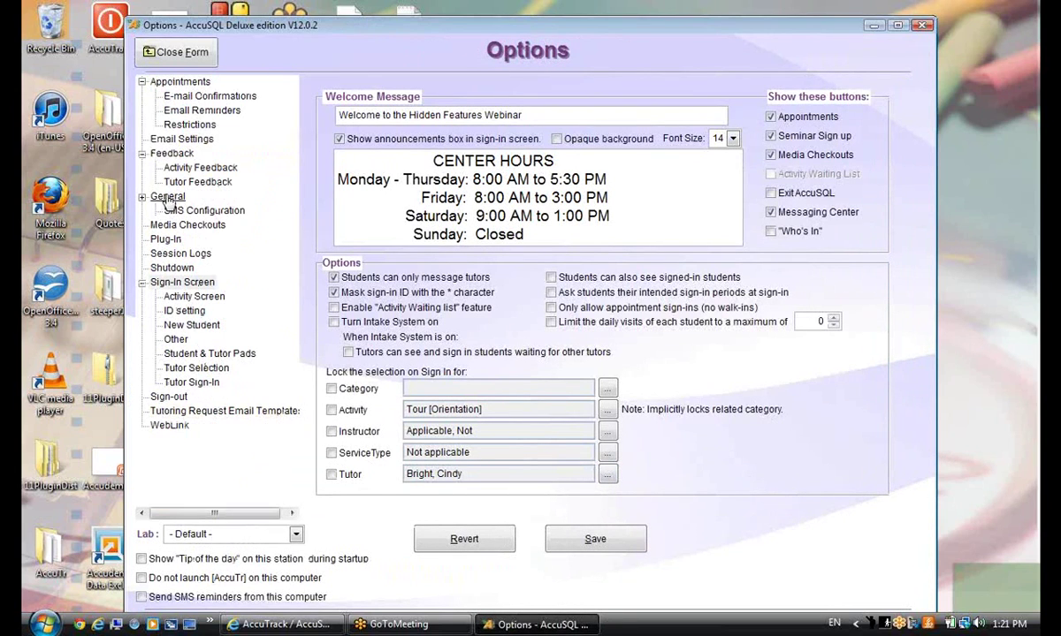
# Show the Email Settings page in Options and place the cursor in the User name field
pyautogui.click(172, 140)
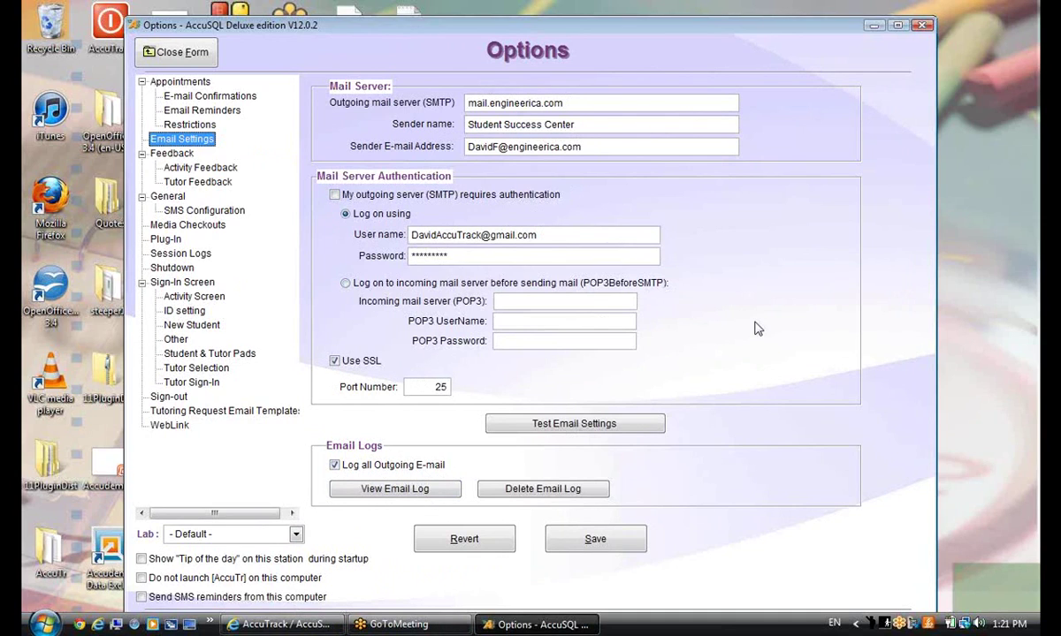
pyautogui.click(569, 234)
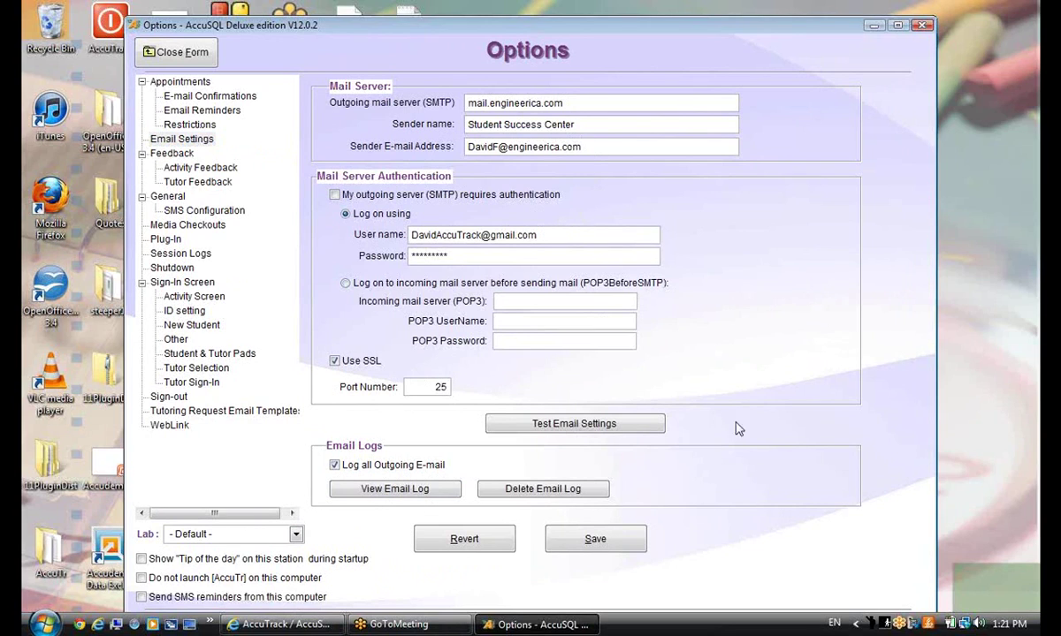
# Open the email log and scroll through the list of logged messages
pyautogui.click(389, 492)
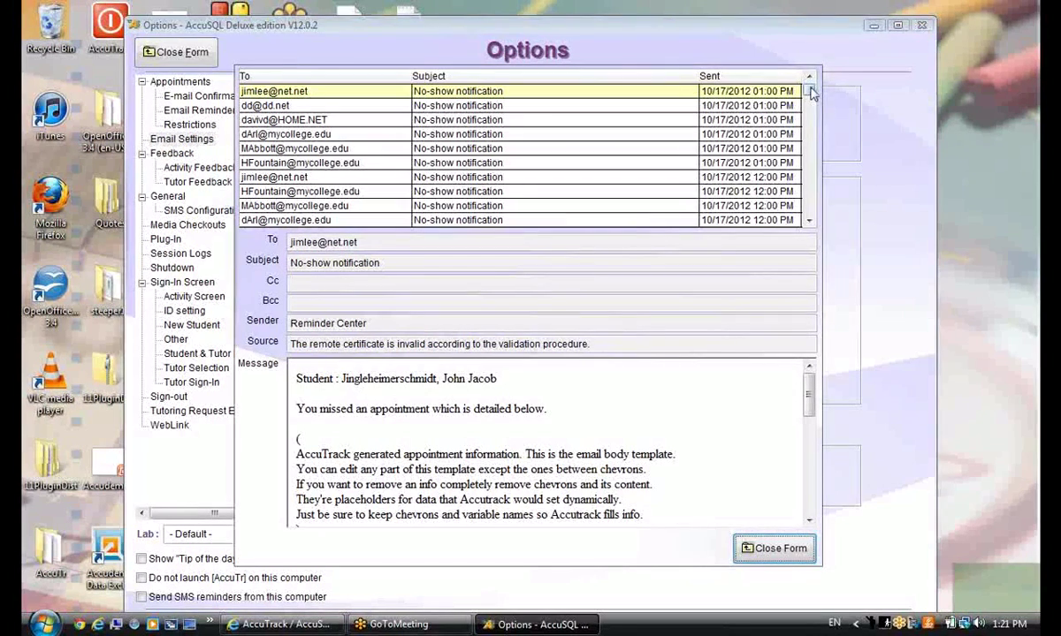
pyautogui.click(597, 226)
pyautogui.scroll(-3, 756, 166)
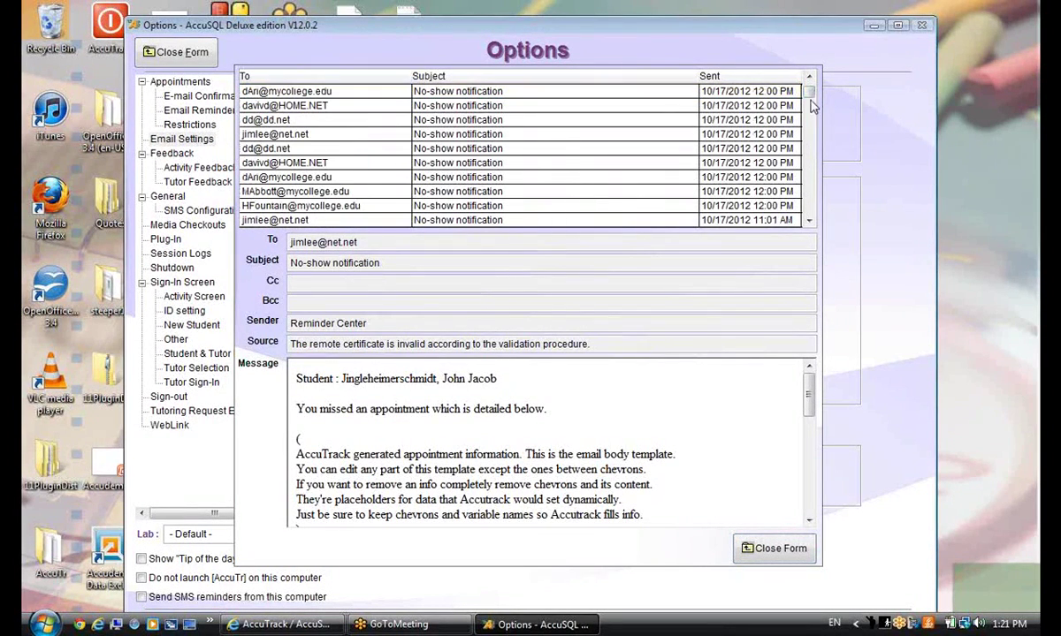
pyautogui.moveTo(806, 99); pyautogui.dragTo(748, 33)
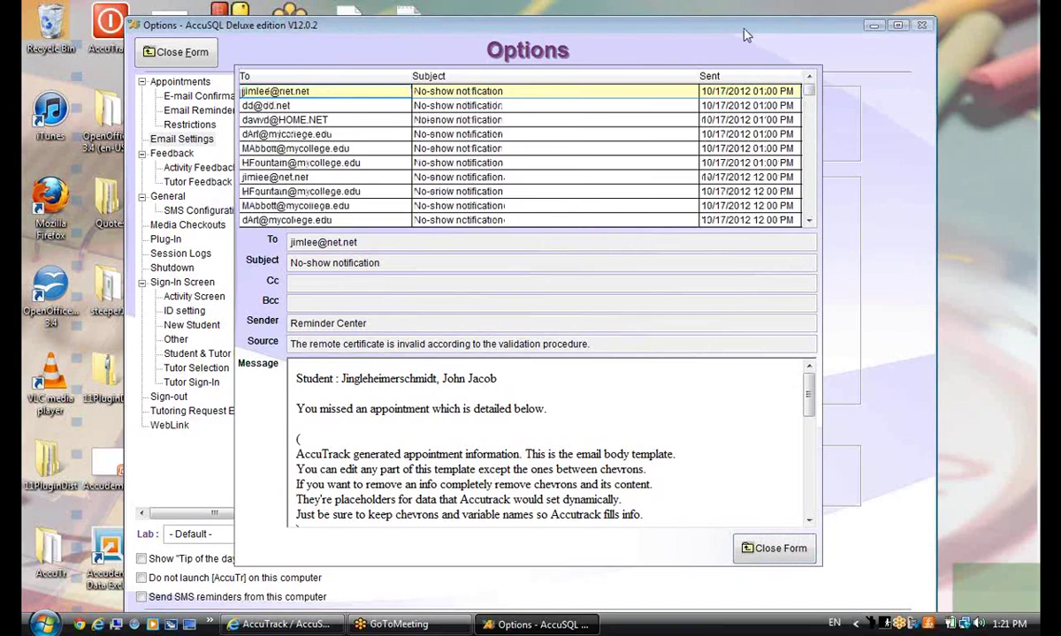
# Inspect several individual No-show notification messages by selecting their rows in the log
pyautogui.click(329, 162)
pyautogui.scroll(-10, 400, 168)
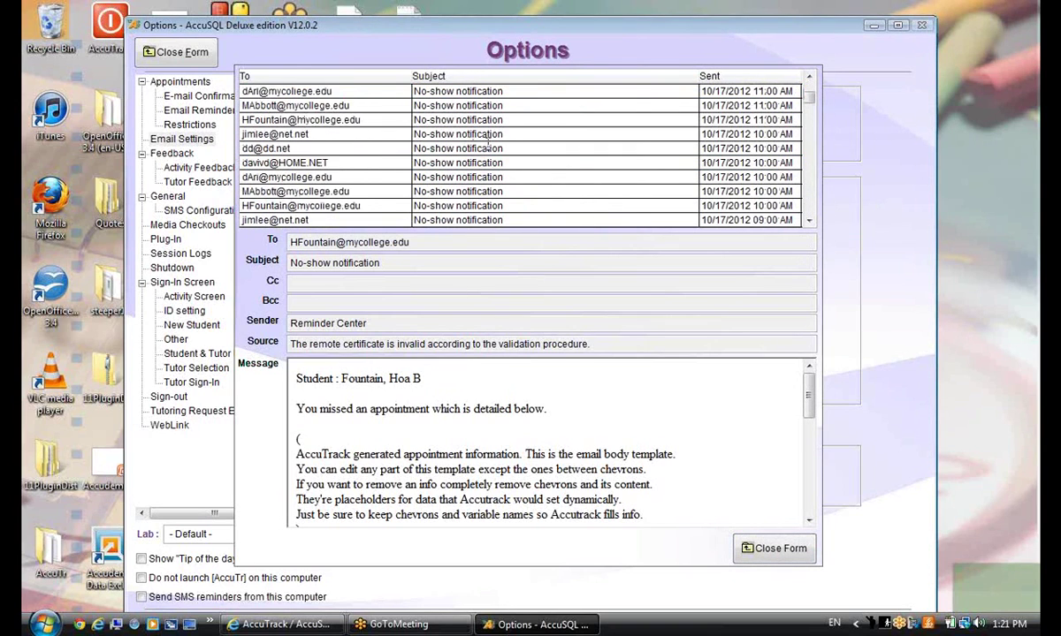
pyautogui.scroll(-14, 530, 147)
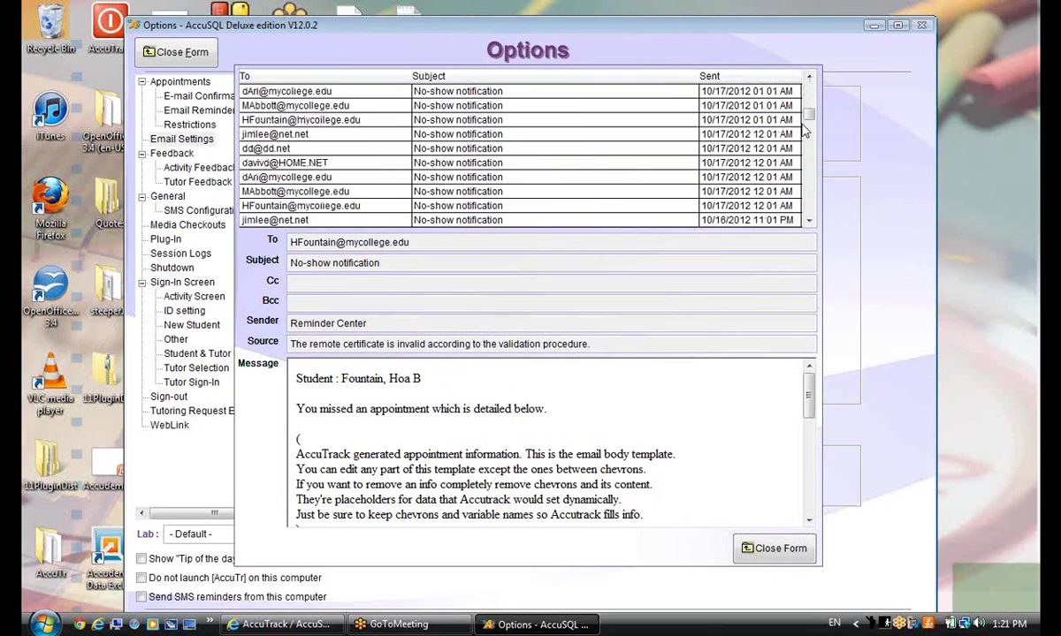
pyautogui.scroll(-8, 566, 156)
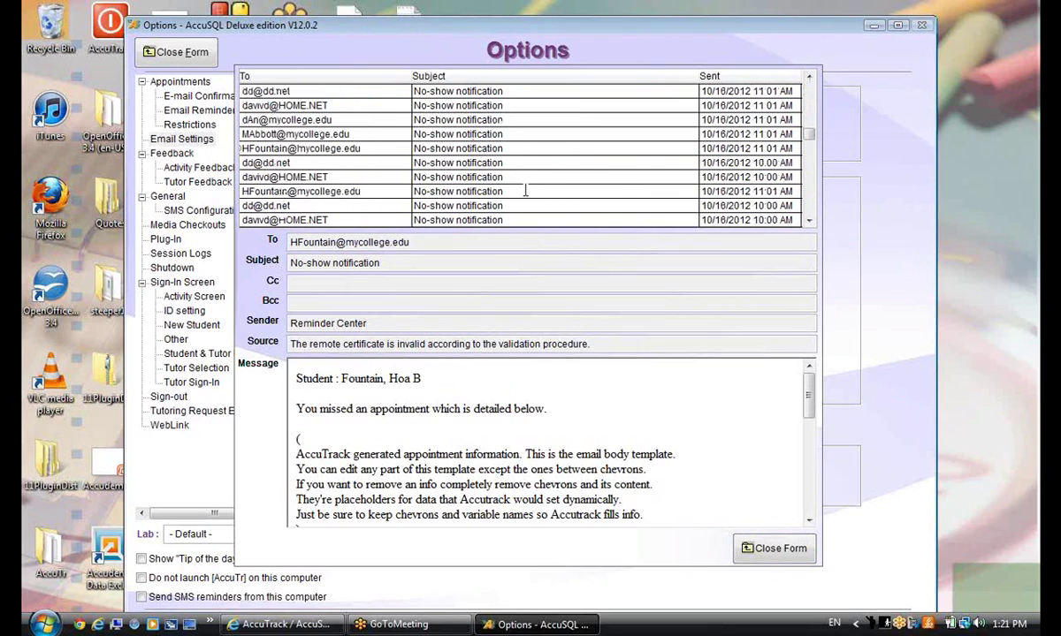
pyautogui.scroll(-5, 308, 132)
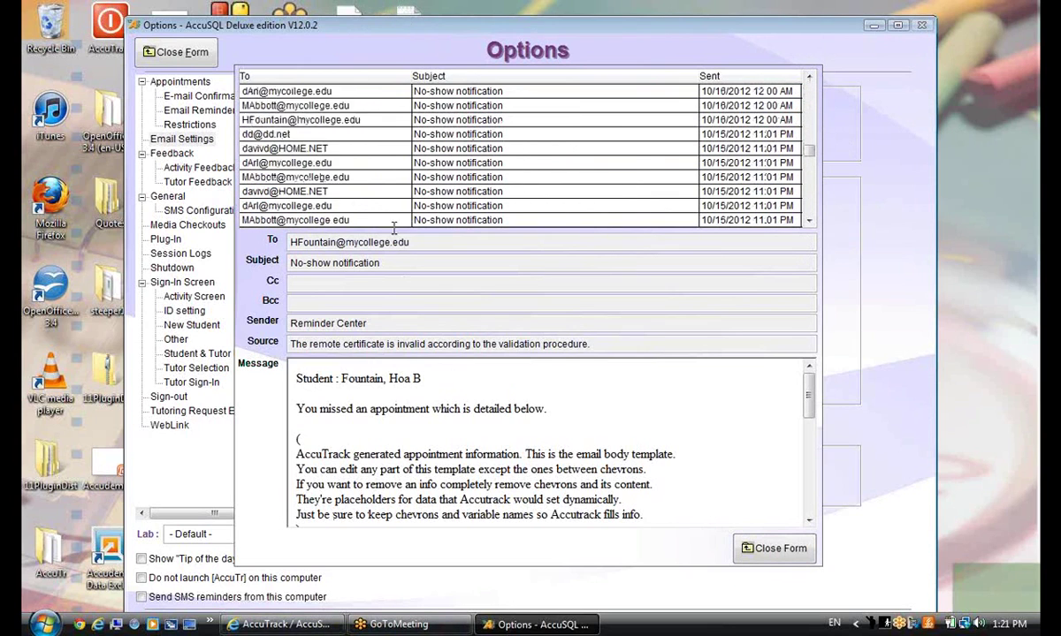
pyautogui.click(305, 122)
pyautogui.moveTo(807, 163); pyautogui.dragTo(771, 51)
pyautogui.click(300, 133)
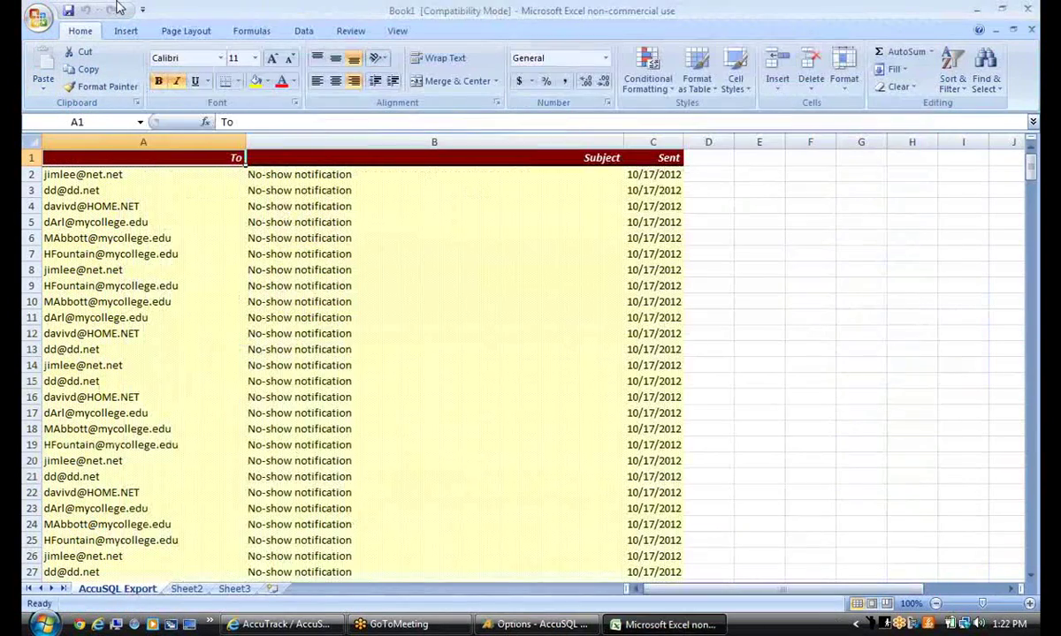
# Scroll down the exported AccuSQL Export sheet, then close Excel without saving
pyautogui.moveTo(1032, 172); pyautogui.dragTo(1023, 599)
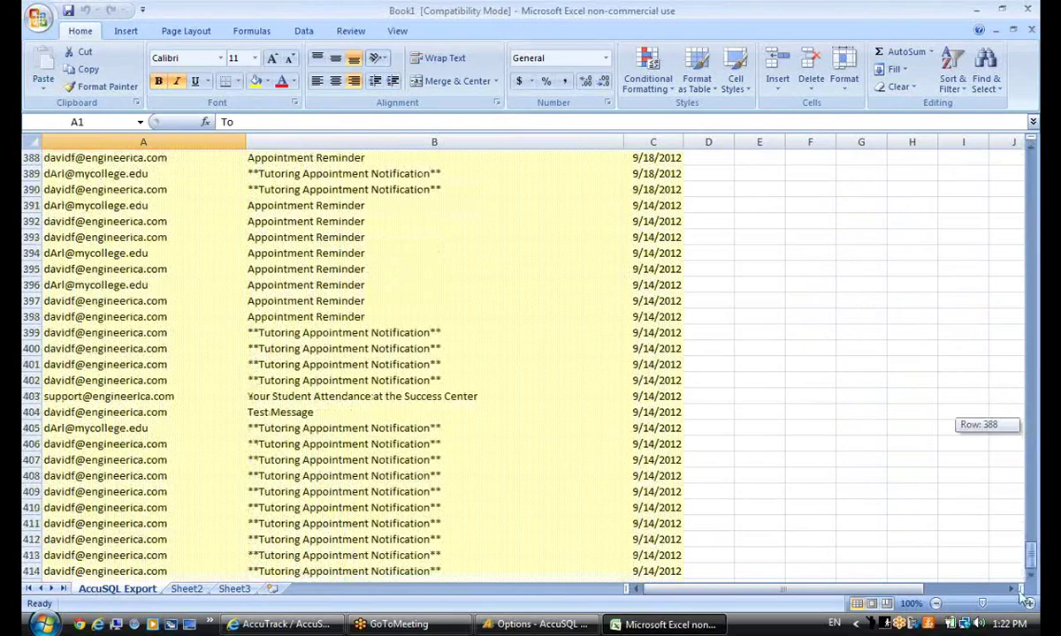
pyautogui.click(1027, 9)
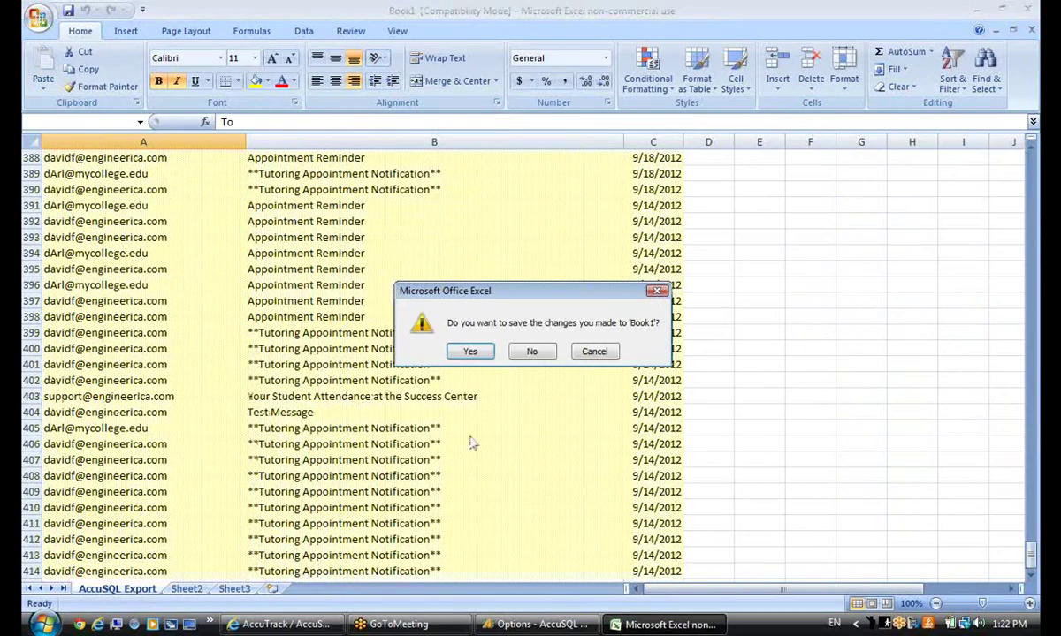
pyautogui.click(532, 351)
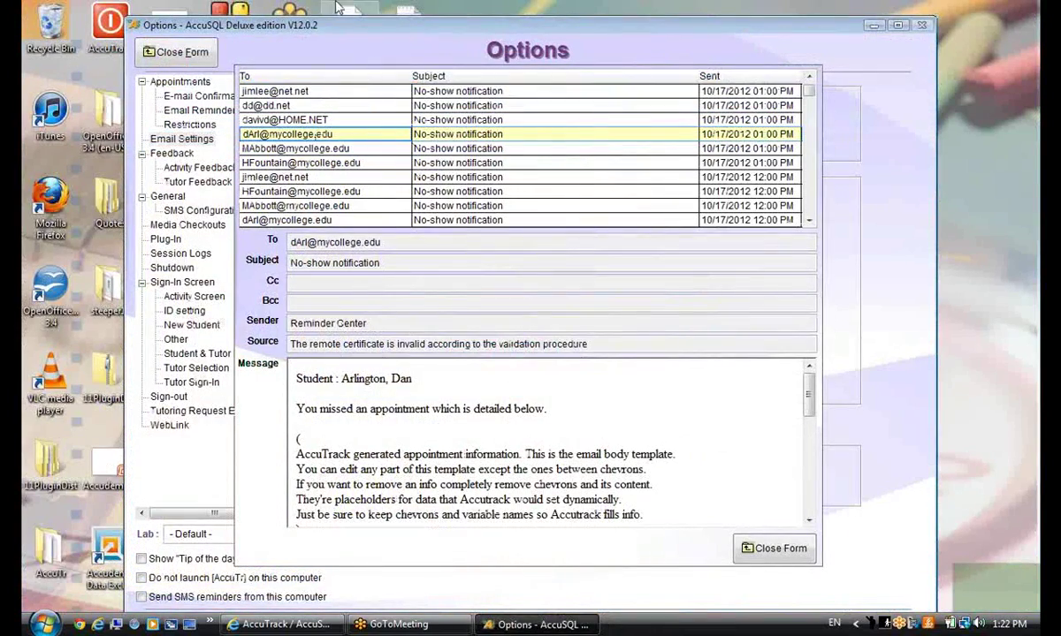
# Close the email log and Options form, then open Students under Setup > Student Setup
pyautogui.click(332, 91)
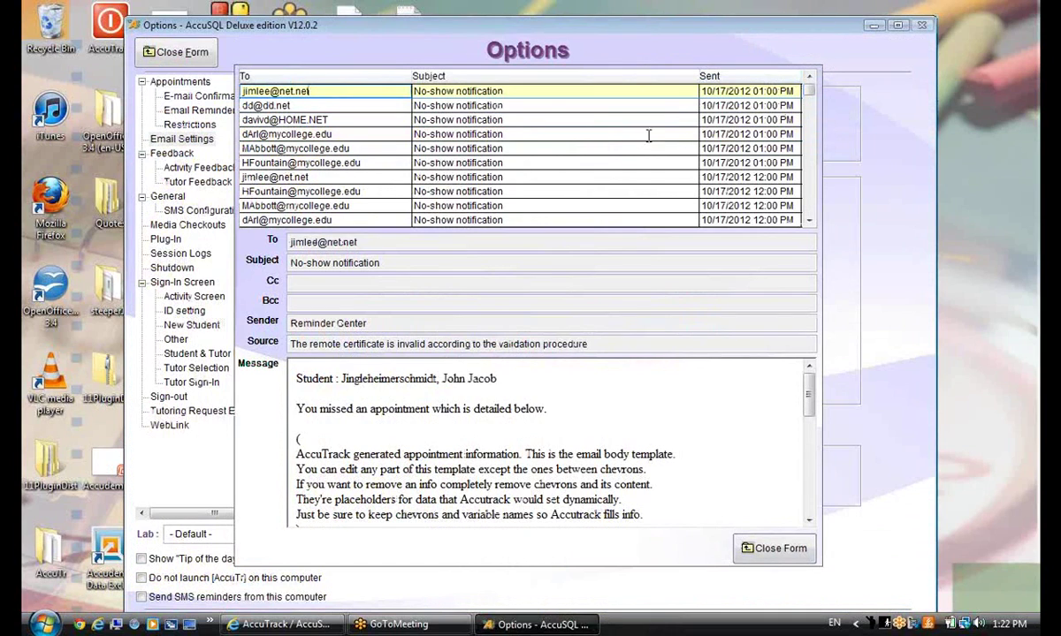
pyautogui.click(775, 552)
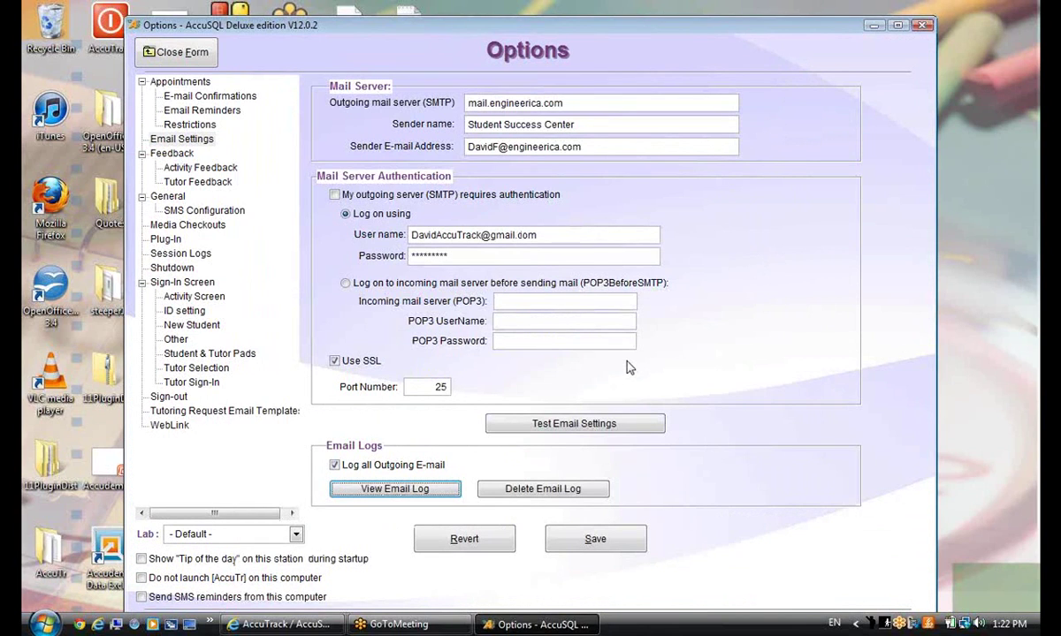
pyautogui.click(187, 52)
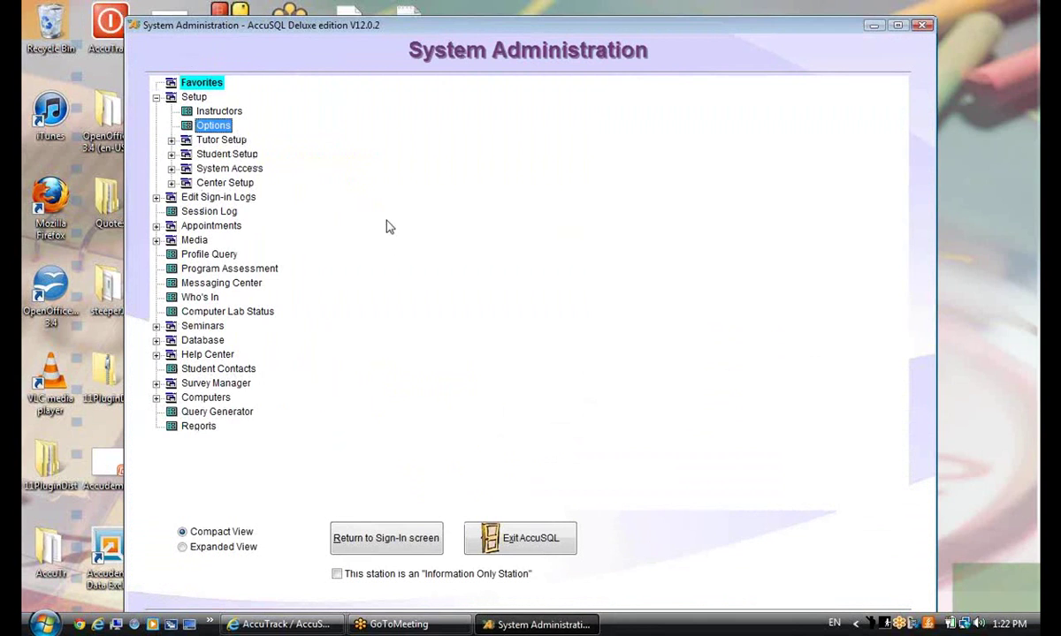
pyautogui.click(172, 154)
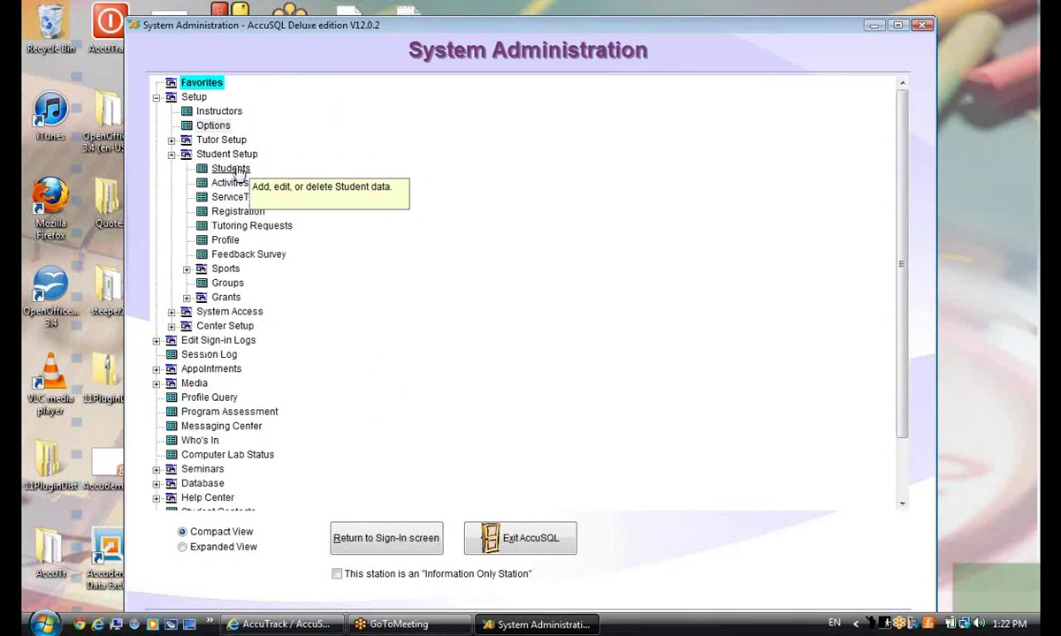
pyautogui.click(231, 169)
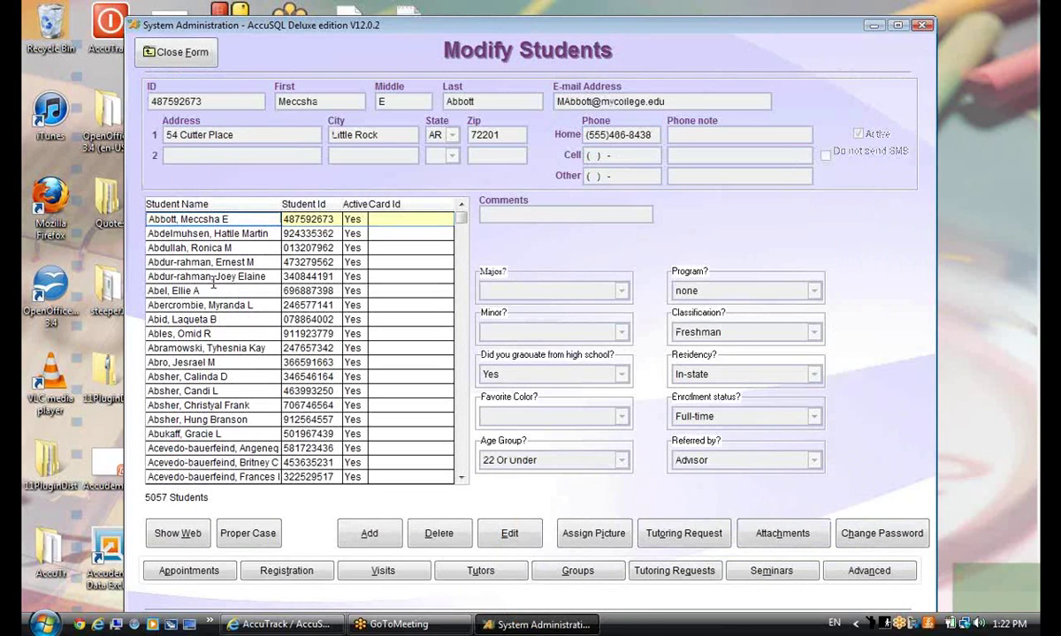
# Find student 4444444 and review that student's appointments
pyautogui.click(213, 278)
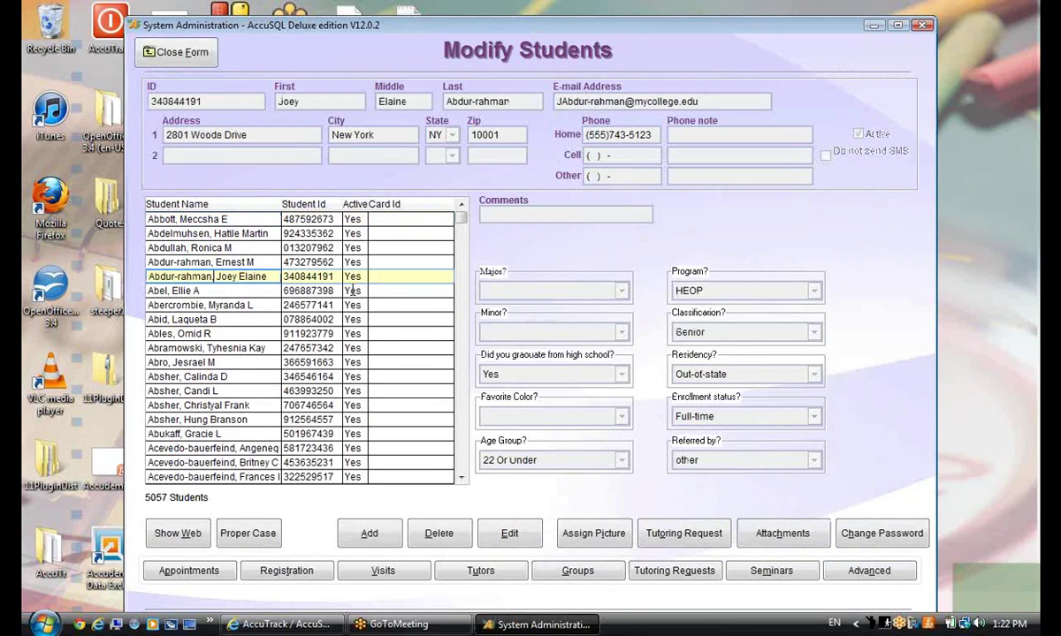
pyautogui.click(320, 291)
pyautogui.write('444444444')
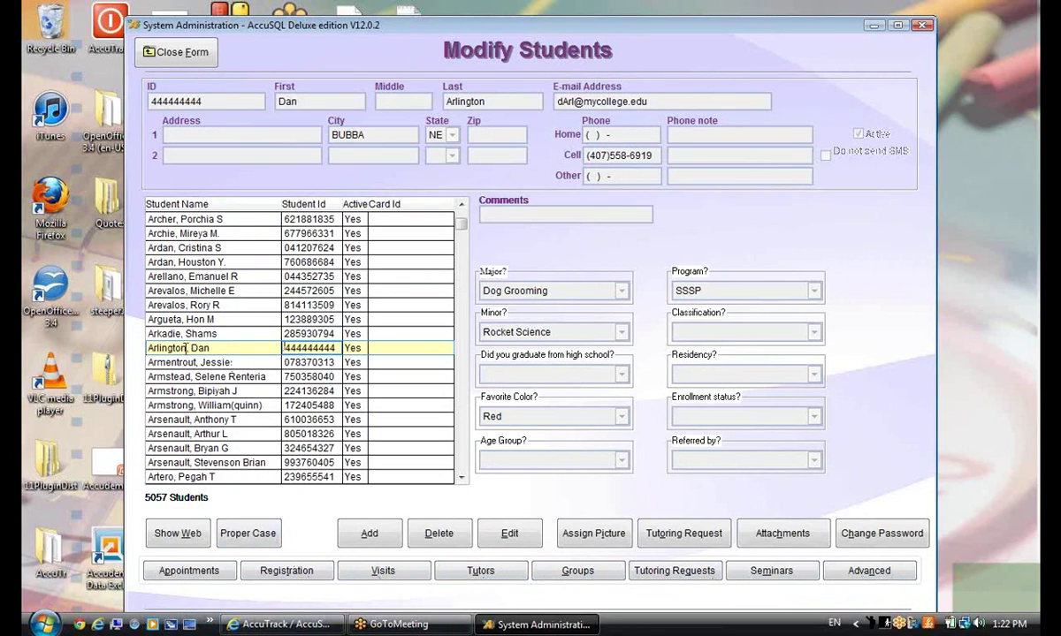
pyautogui.click(190, 571)
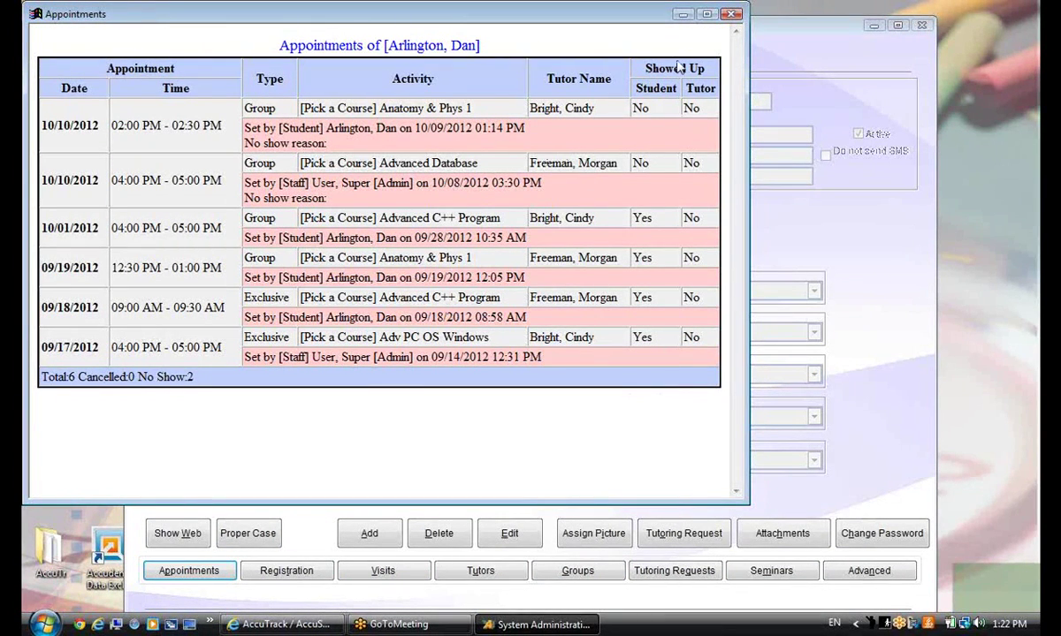
pyautogui.click(732, 14)
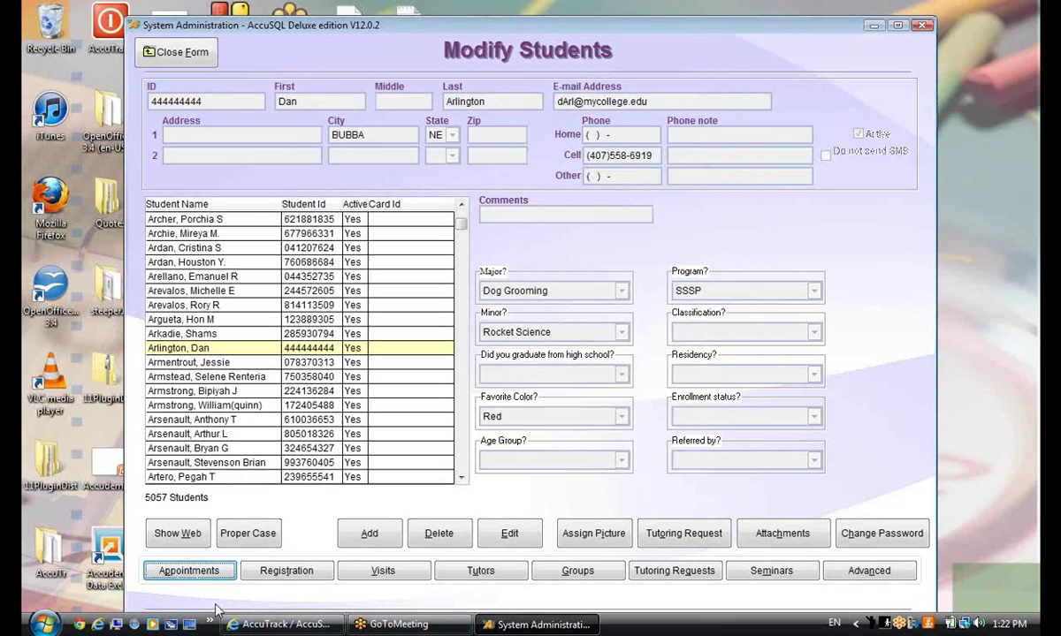
# Review the student's registered activities, 18 tutor records and empty group list
pyautogui.click(286, 570)
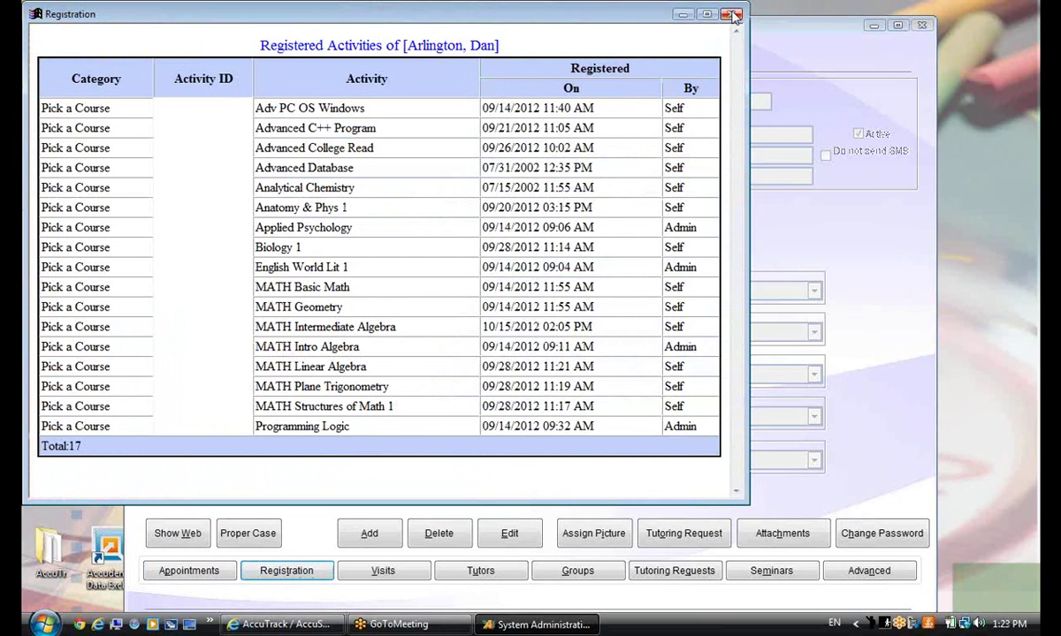
pyautogui.click(732, 14)
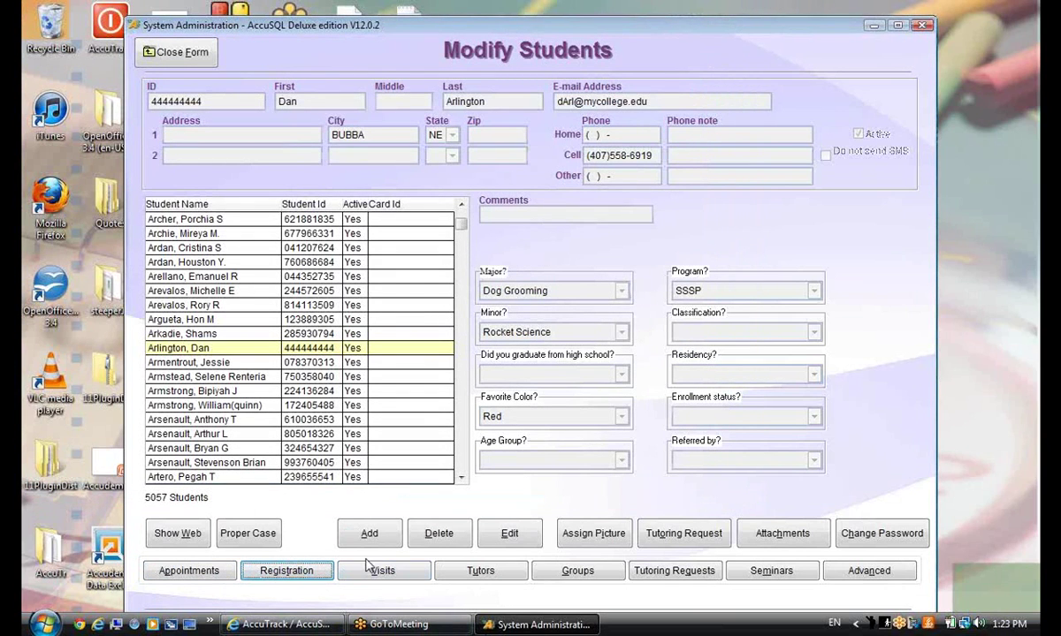
pyautogui.click(500, 576)
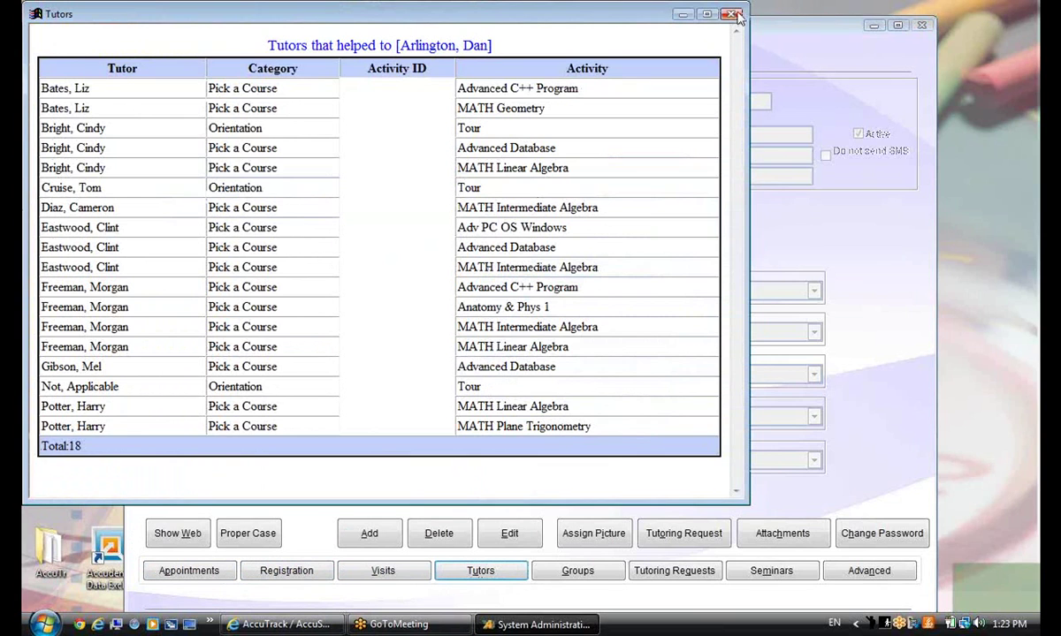
pyautogui.click(733, 14)
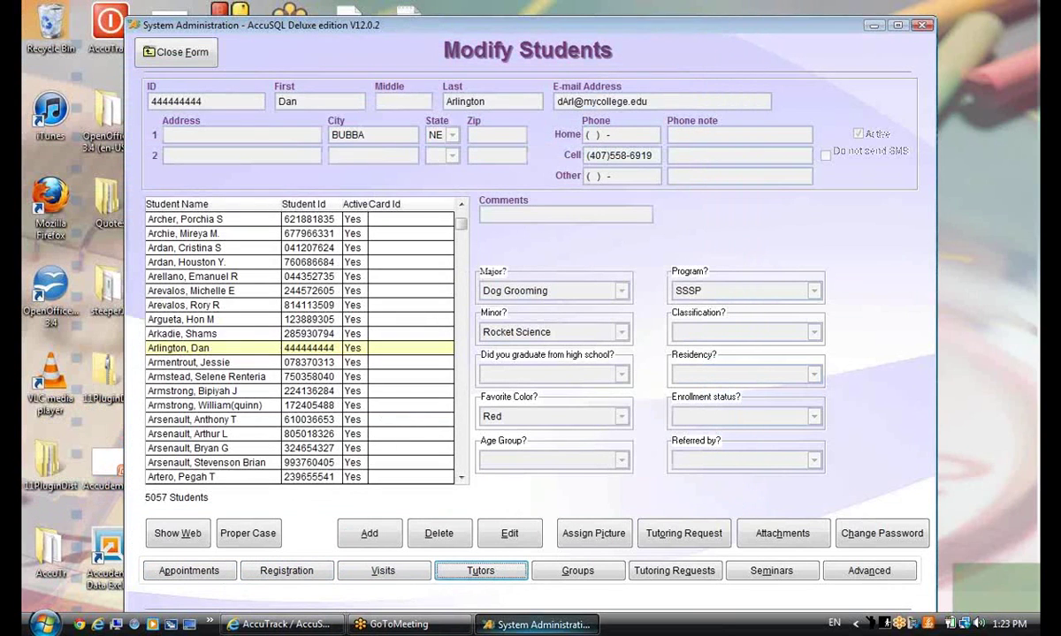
pyautogui.click(579, 571)
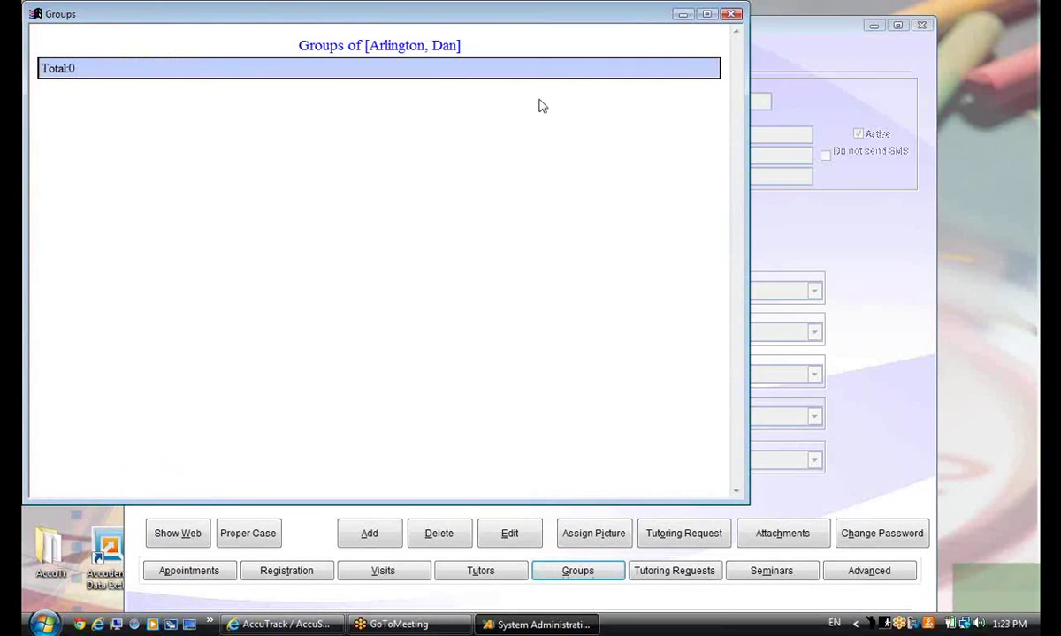
pyautogui.click(732, 14)
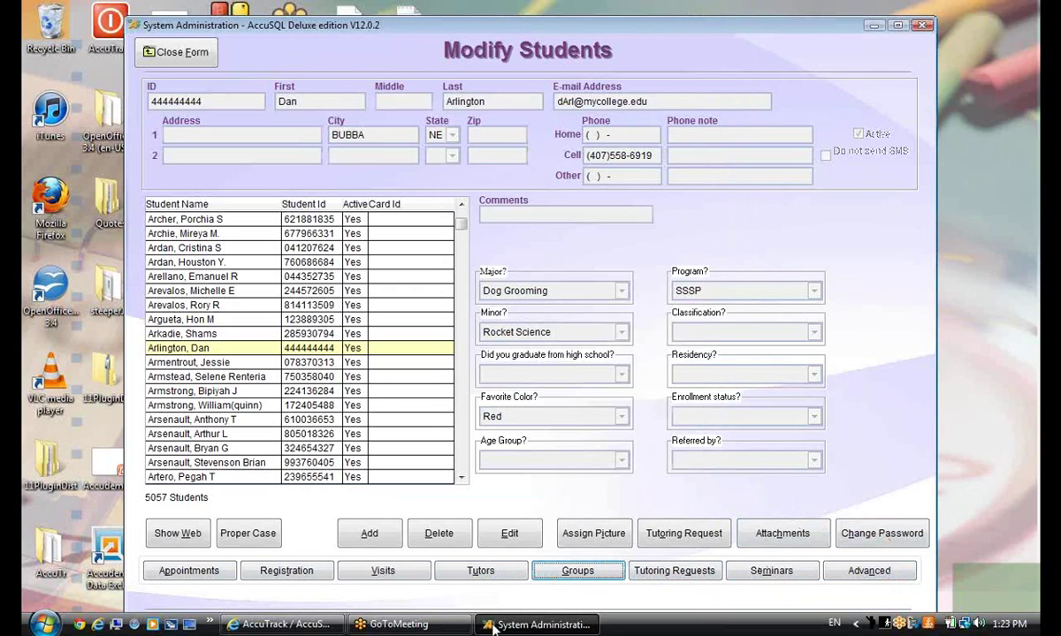
# Open Students Central via Advanced, keeping the period at This Semester (Sep 05–Dec 16, 2012)
pyautogui.click(883, 572)
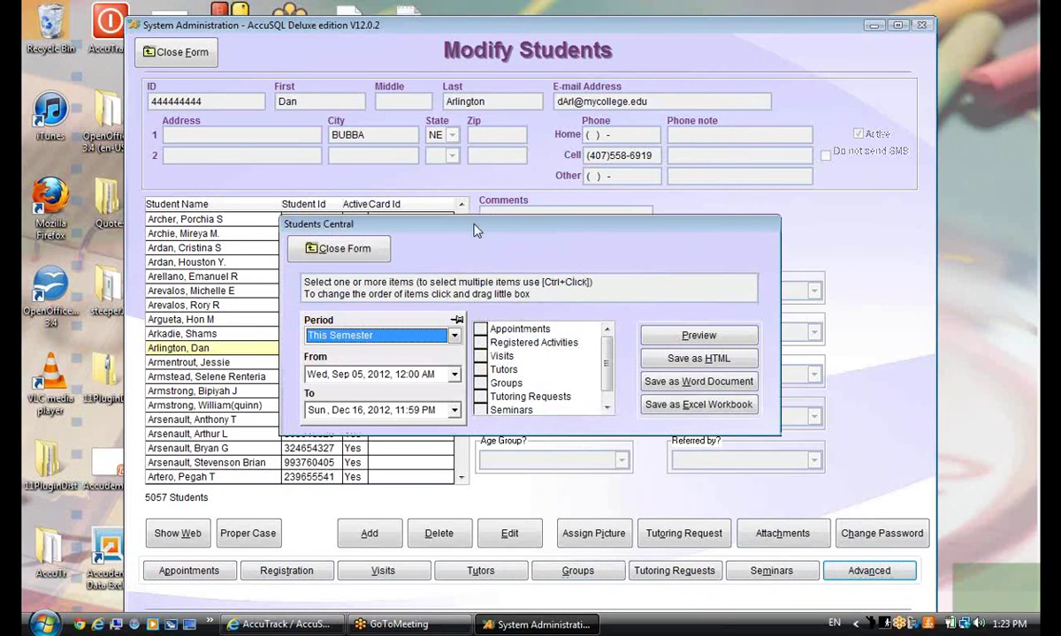
pyautogui.moveTo(475, 230); pyautogui.dragTo(459, 208)
pyautogui.moveTo(591, 336)
pyautogui.mouseDown()
pyautogui.moveTo(592, 352)
pyautogui.moveTo(592, 336)
pyautogui.mouseUp()
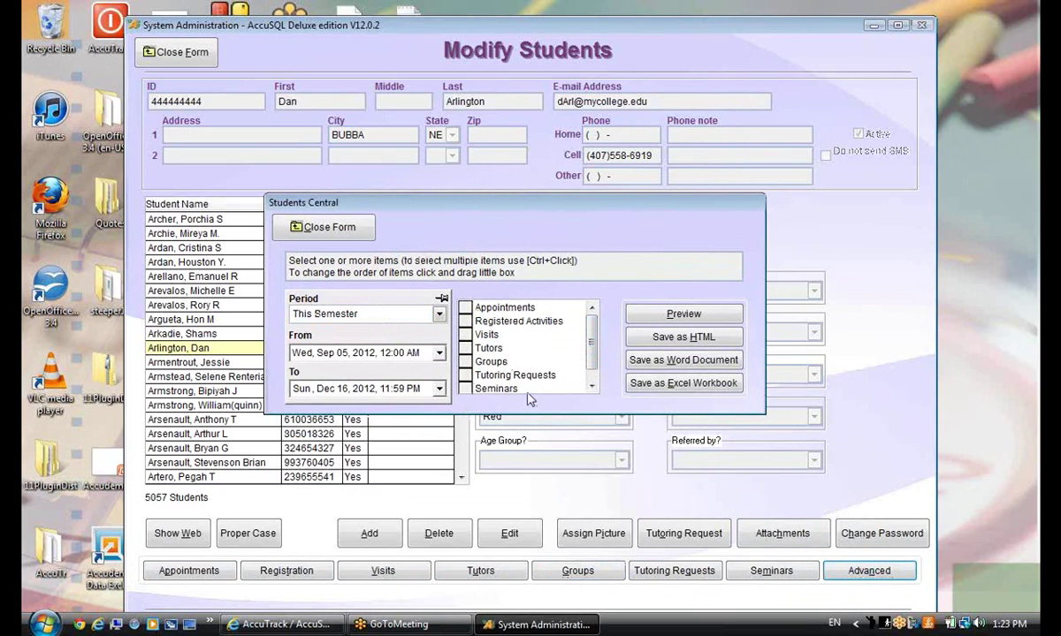
pyautogui.click(438, 314)
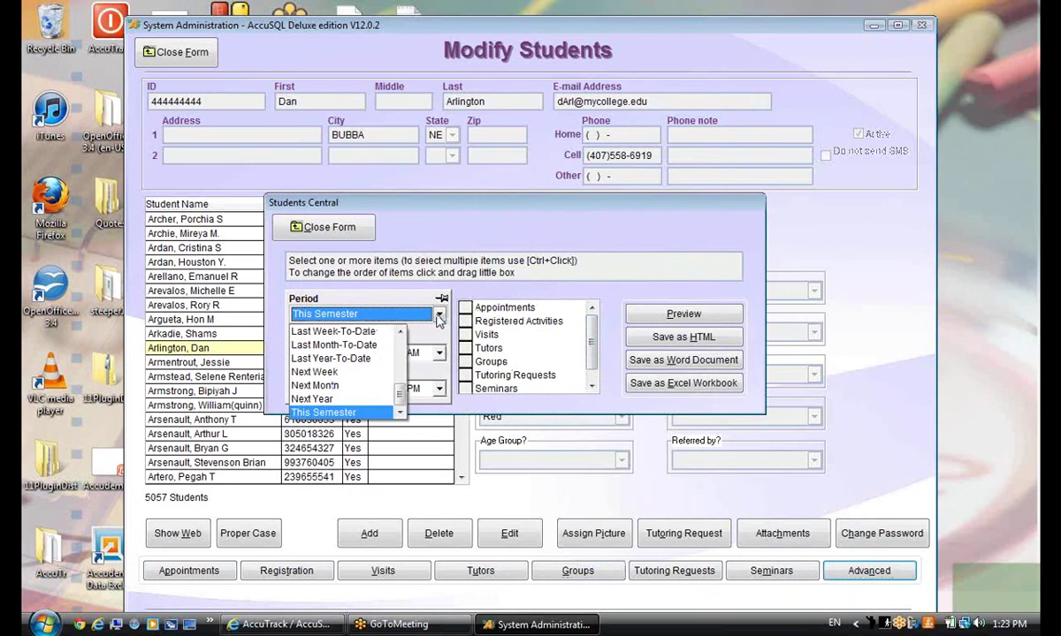
pyautogui.scroll(3, 389, 372)
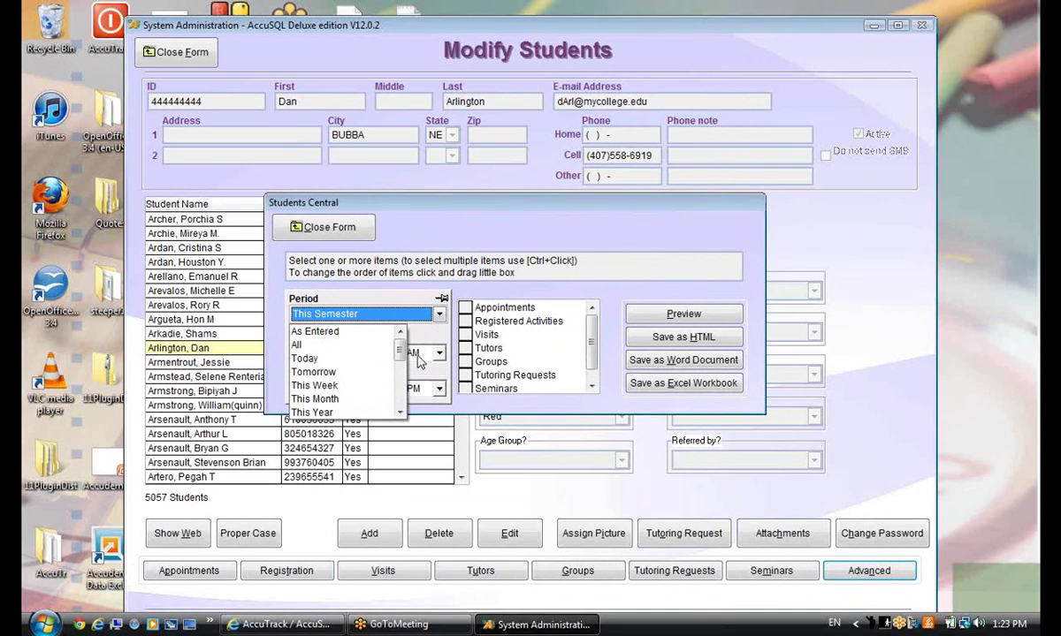
pyautogui.scroll(-1, 398, 362)
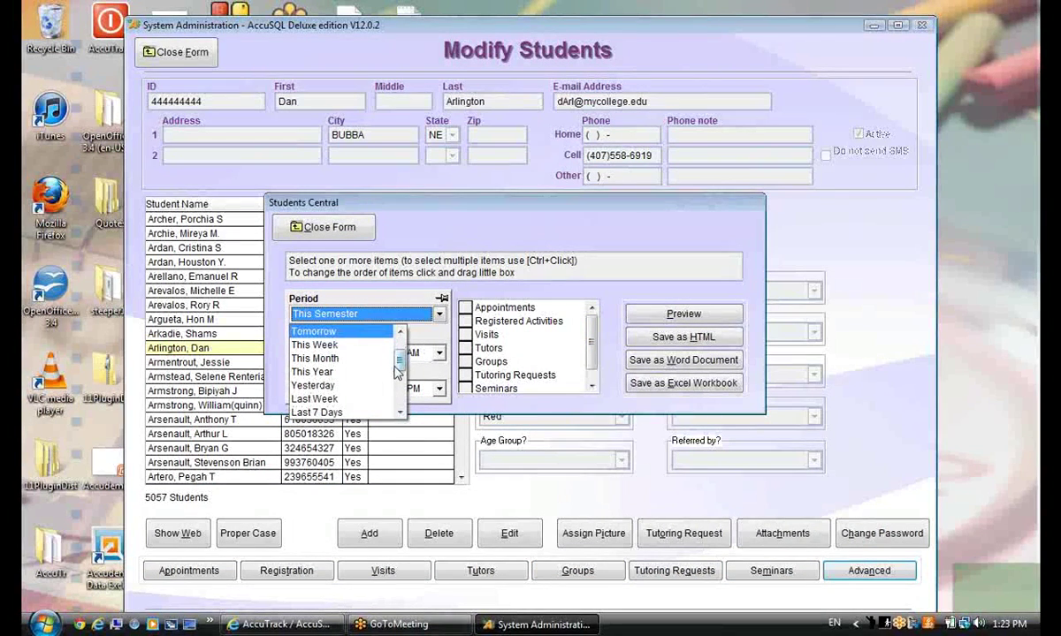
pyautogui.press('Escape')
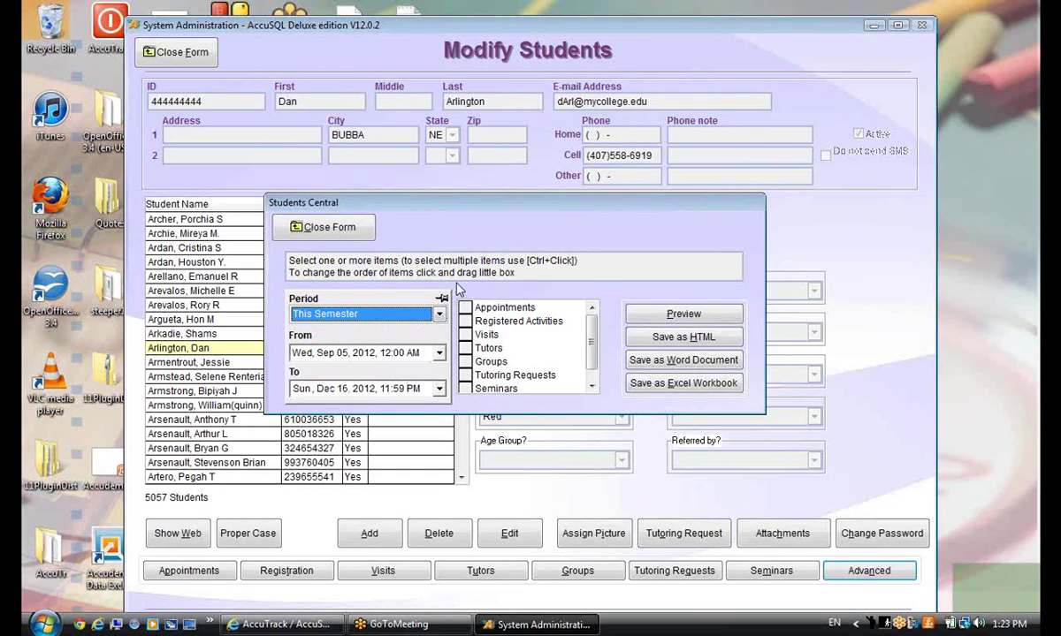
# Select Appointments, Registered Activities, Visits and Seminars for the report
pyautogui.click(514, 310)
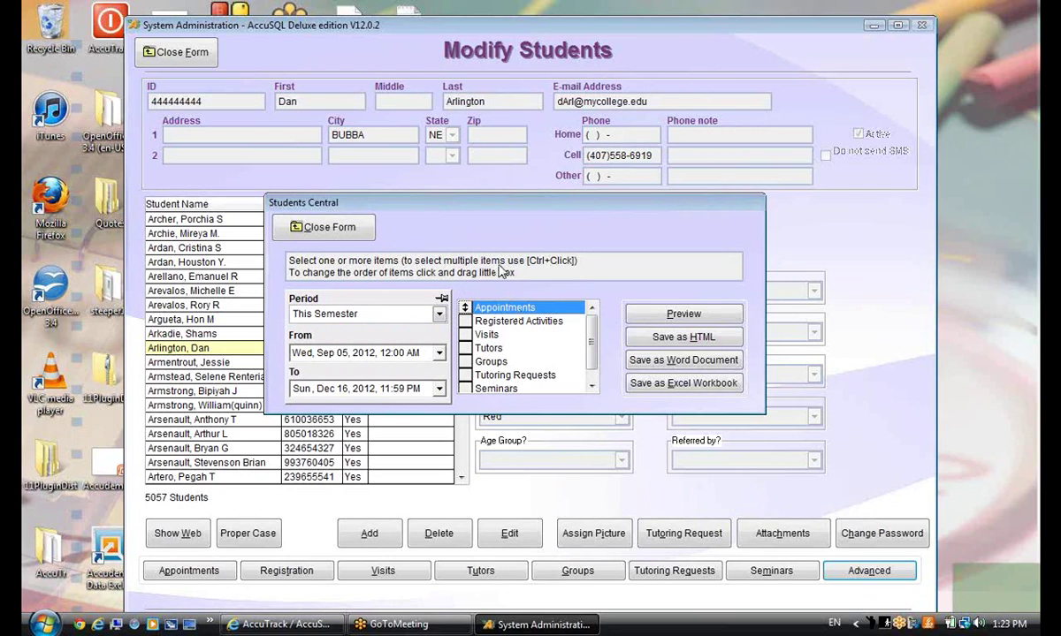
pyautogui.keyDown('ctrl'); pyautogui.click(513, 321); pyautogui.keyUp('ctrl')
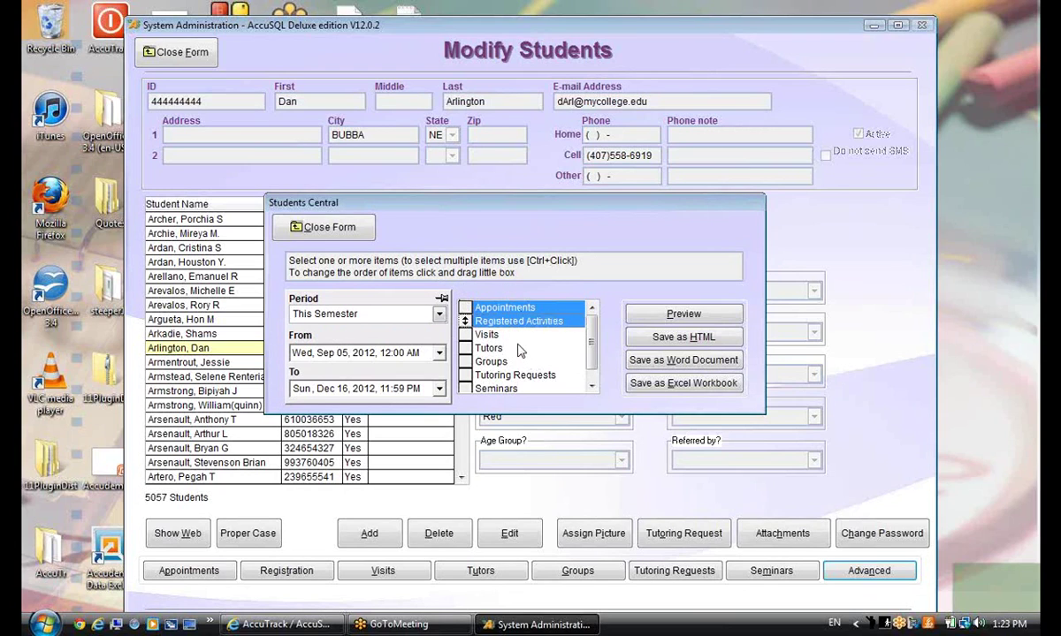
pyautogui.keyDown('ctrl'); pyautogui.click(486, 334); pyautogui.keyUp('ctrl')
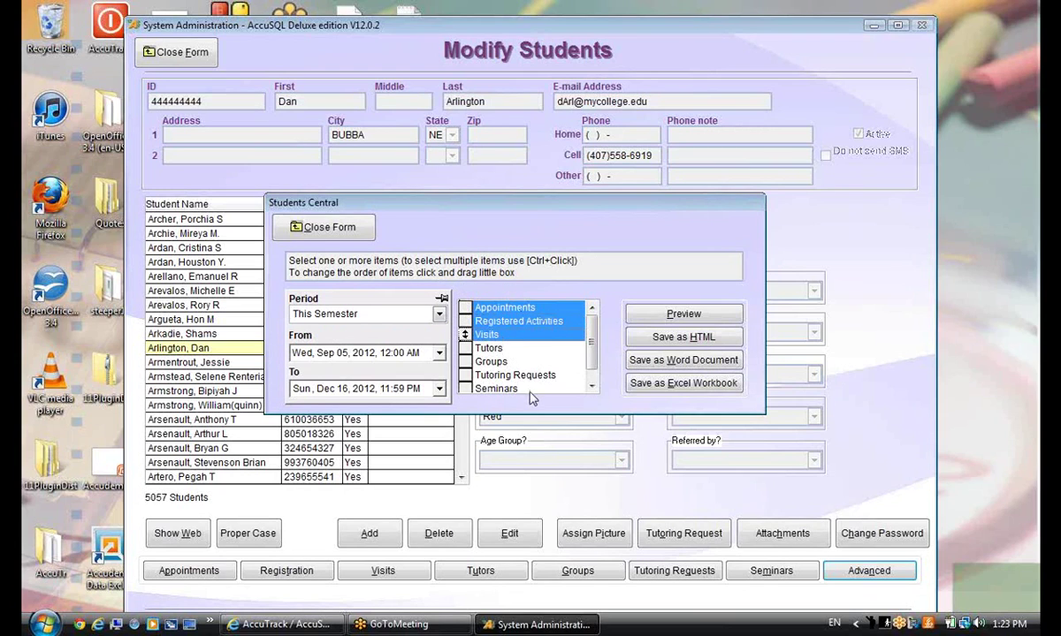
pyautogui.click(593, 382)
pyautogui.keyDown('ctrl'); pyautogui.click(495, 375); pyautogui.keyUp('ctrl')
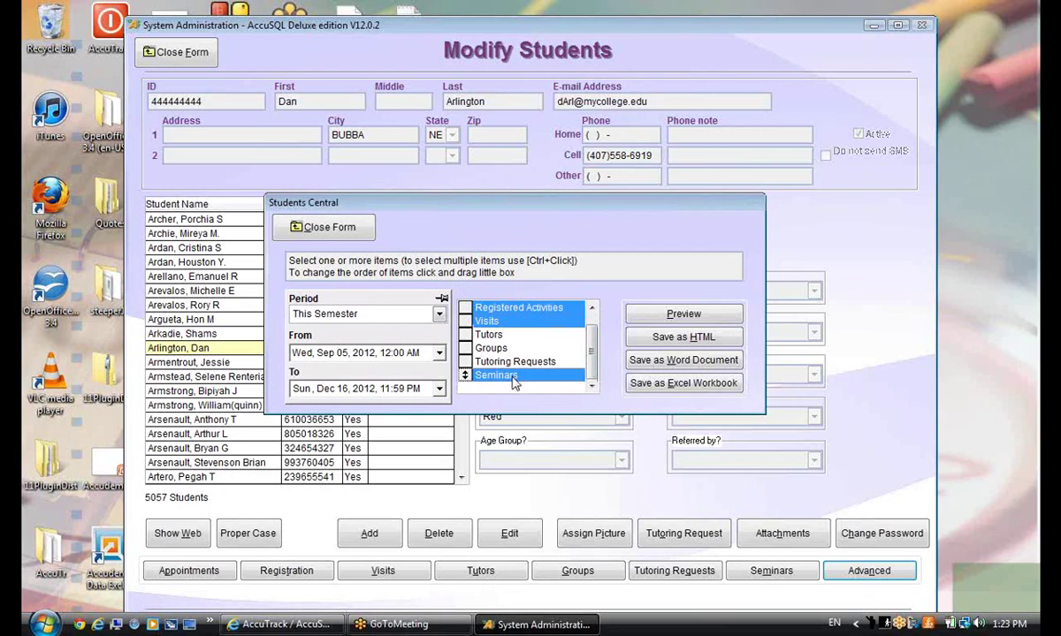
pyautogui.scroll(1, 593, 357)
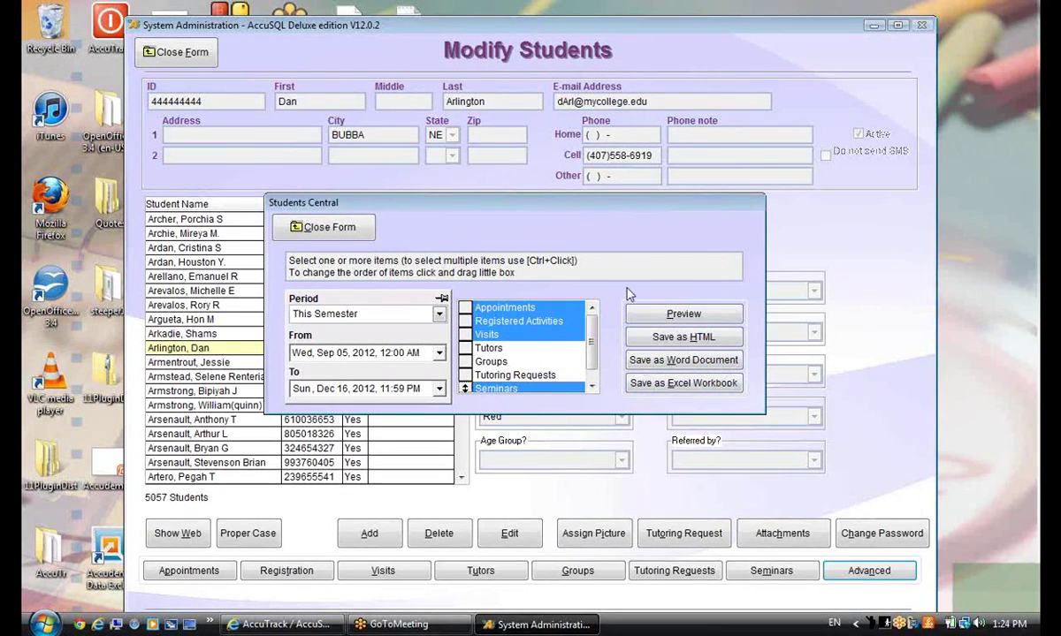
# Save the report as Word document 'comb' on the Desktop, then close Students Central and minimize
pyautogui.click(666, 367)
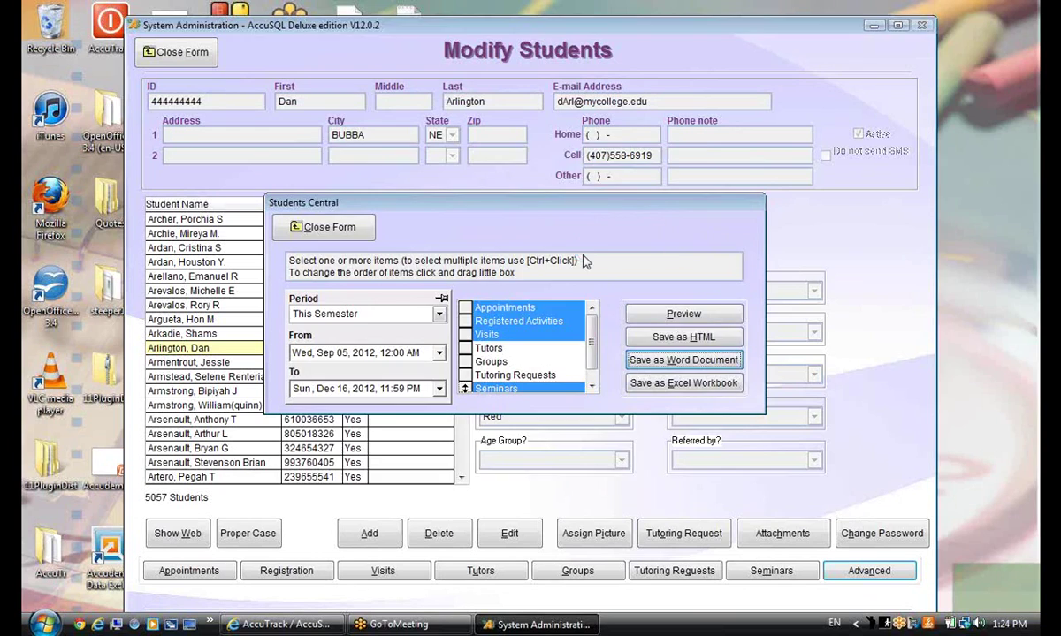
pyautogui.click(348, 257)
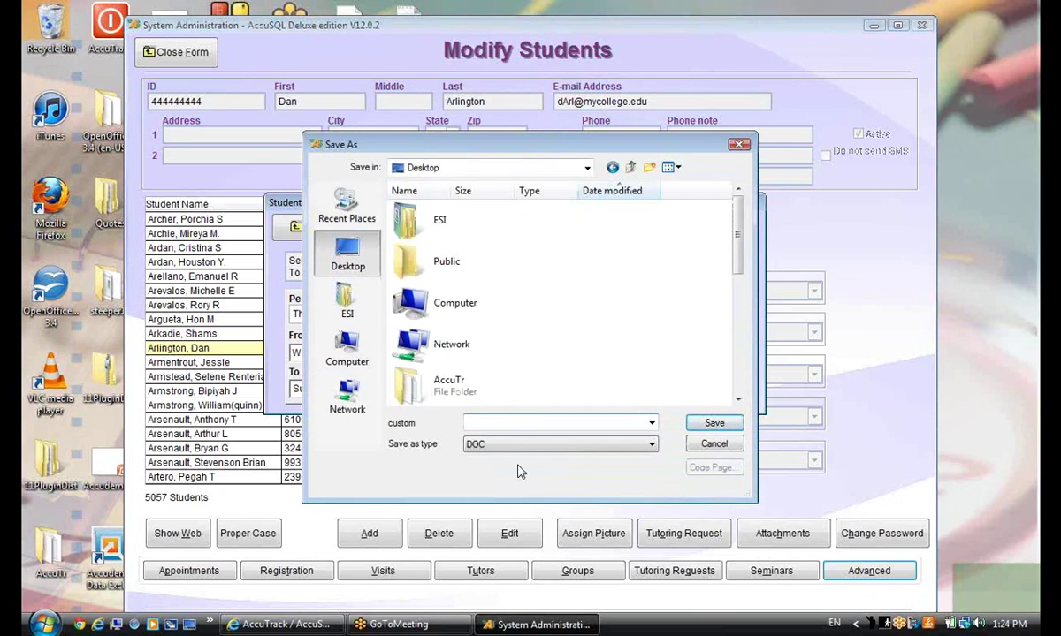
pyautogui.write('combineer_dan')
pyautogui.click(714, 423)
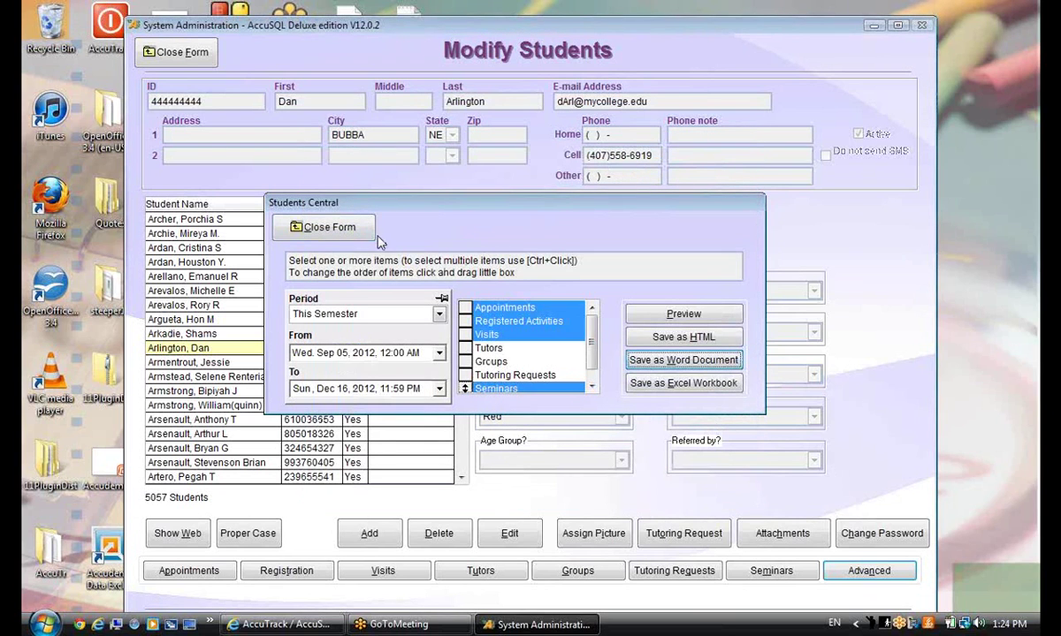
pyautogui.click(307, 223)
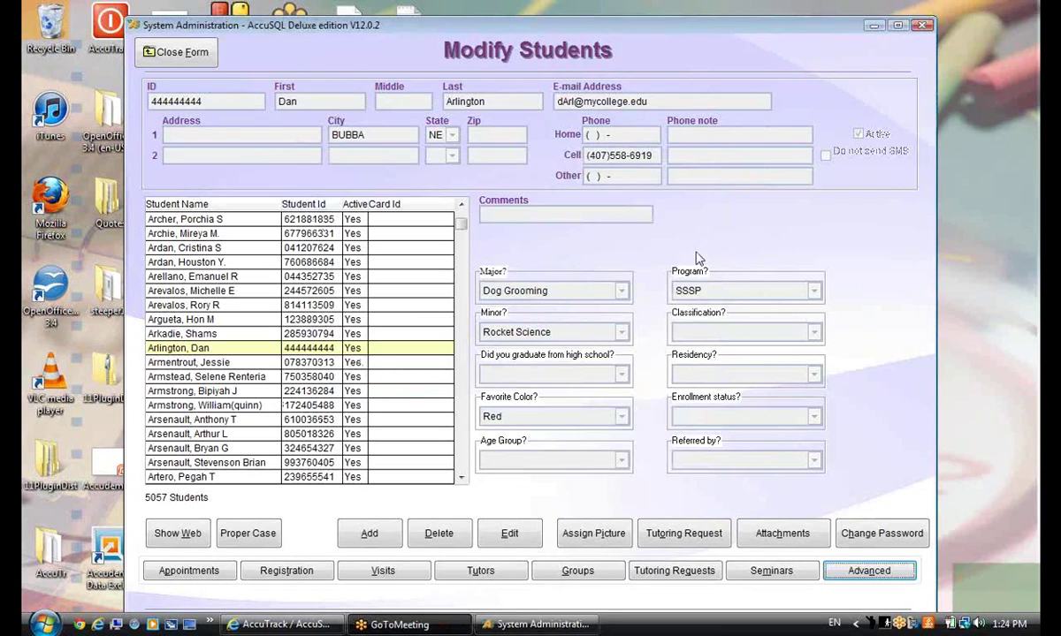
pyautogui.click(872, 27)
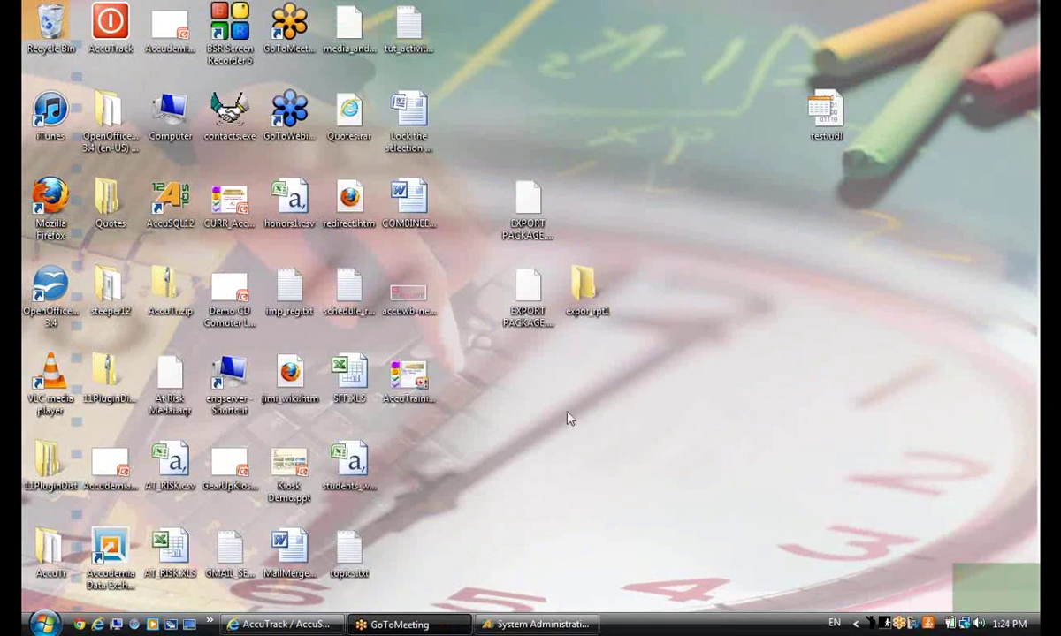
# Move the exported report's icon lower right, open it in Word, review its tables, and close Word
pyautogui.click(468, 482)
pyautogui.moveTo(409, 199); pyautogui.dragTo(588, 475)
pyautogui.doubleClick(588, 475)
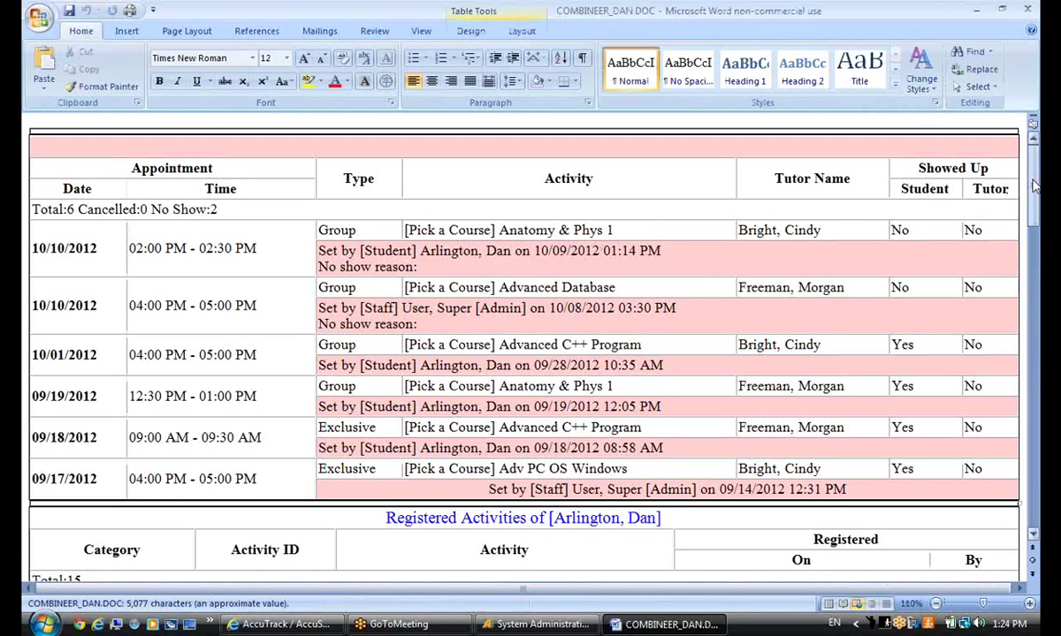
pyautogui.moveTo(1032, 182)
pyautogui.mouseDown()
pyautogui.moveTo(986, 376)
pyautogui.moveTo(988, 514)
pyautogui.moveTo(1030, 185)
pyautogui.mouseUp()
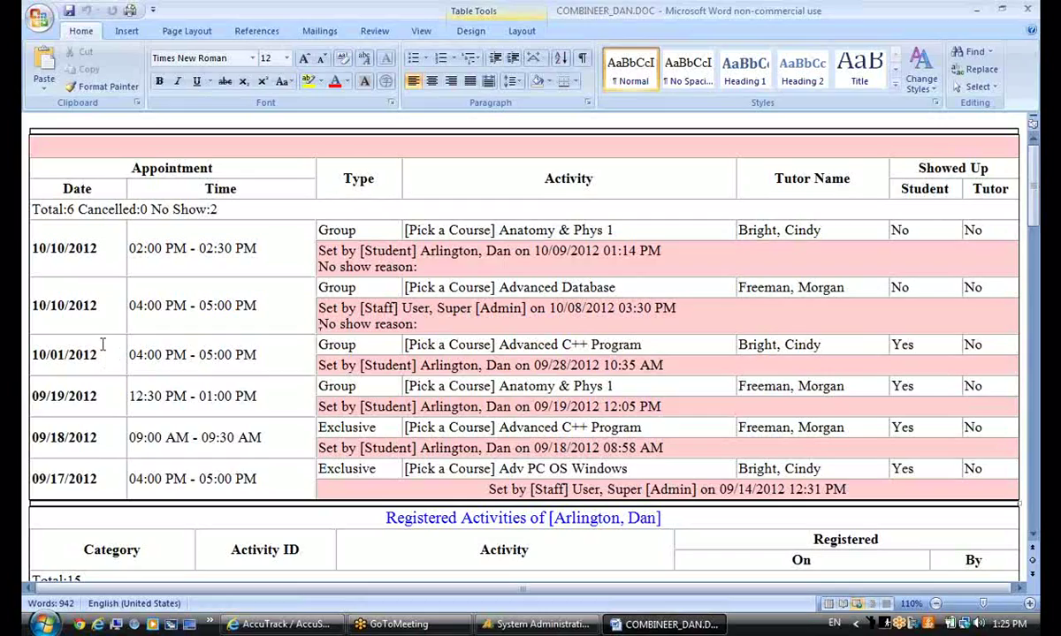
pyautogui.moveTo(1031, 202); pyautogui.dragTo(1033, 203)
pyautogui.click(976, 10)
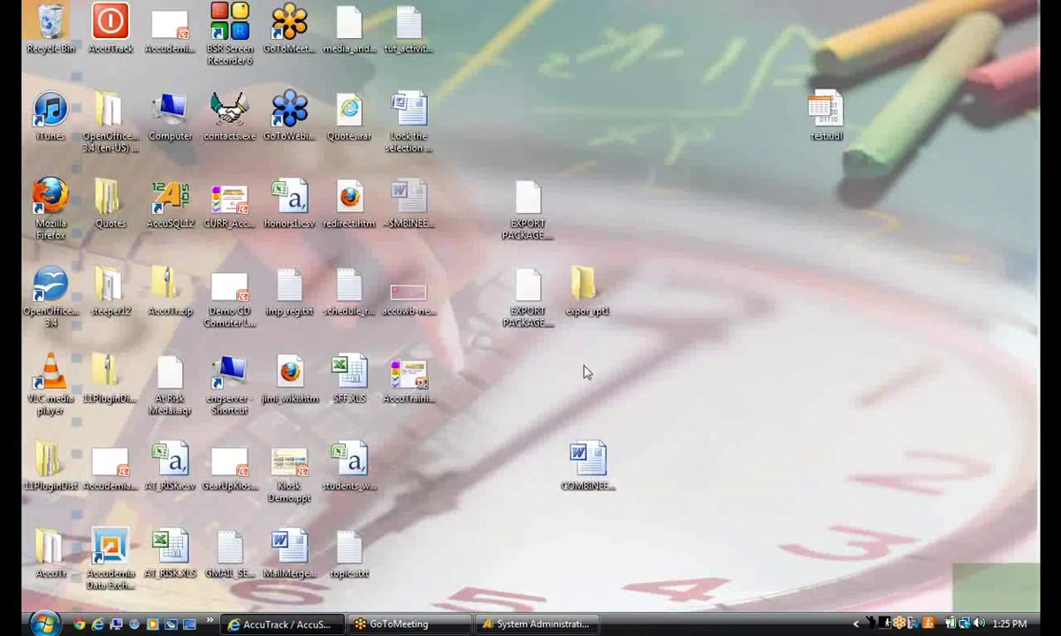
# Restore the administration window, reopen and close Students Central, then close Modify Students
pyautogui.click(535, 624)
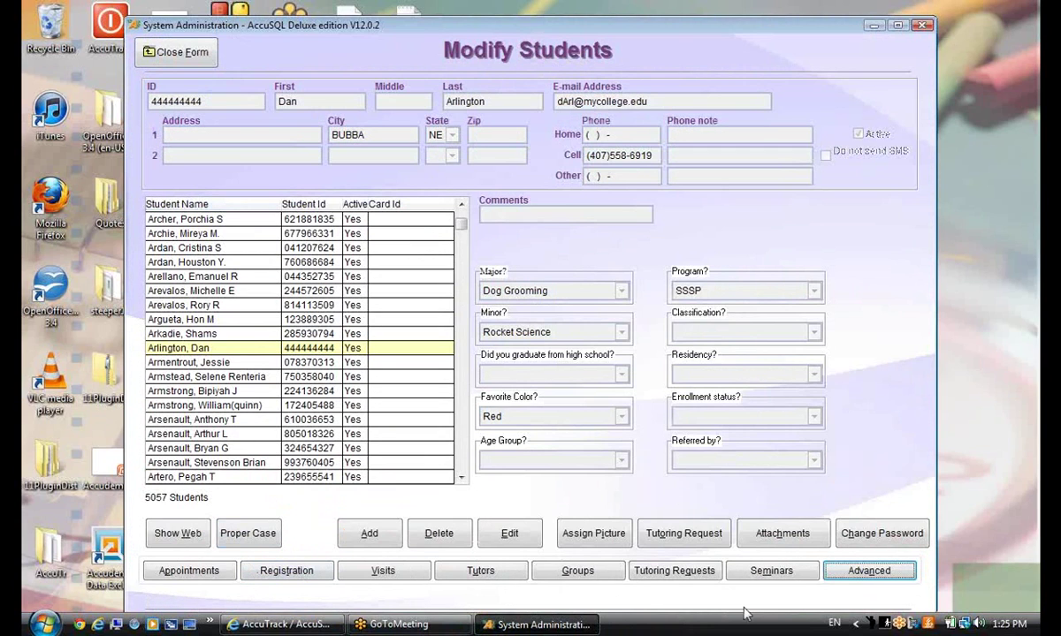
pyautogui.click(893, 571)
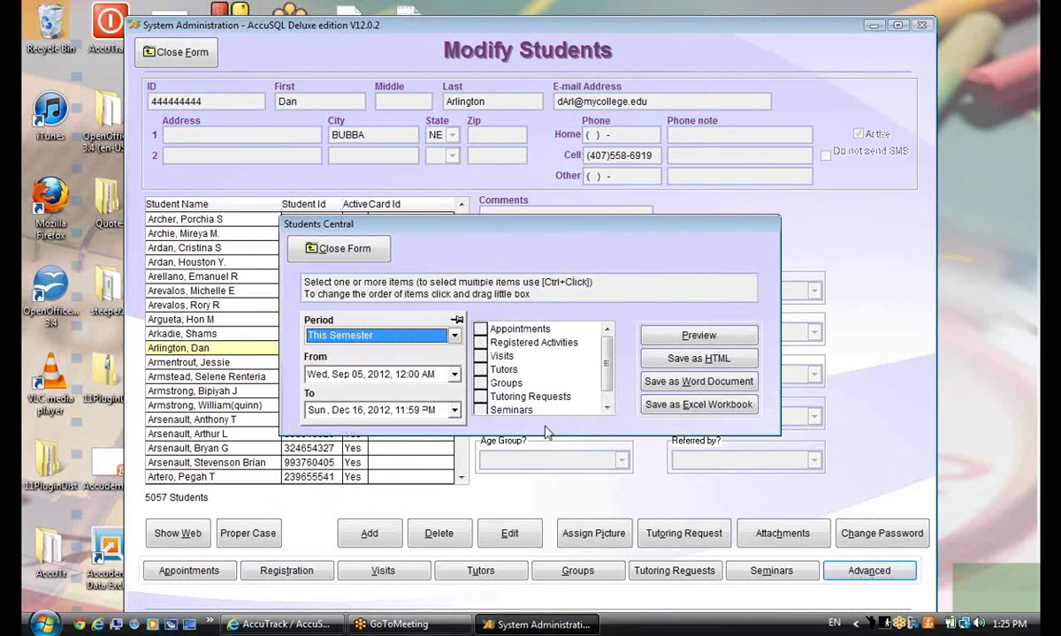
pyautogui.click(316, 248)
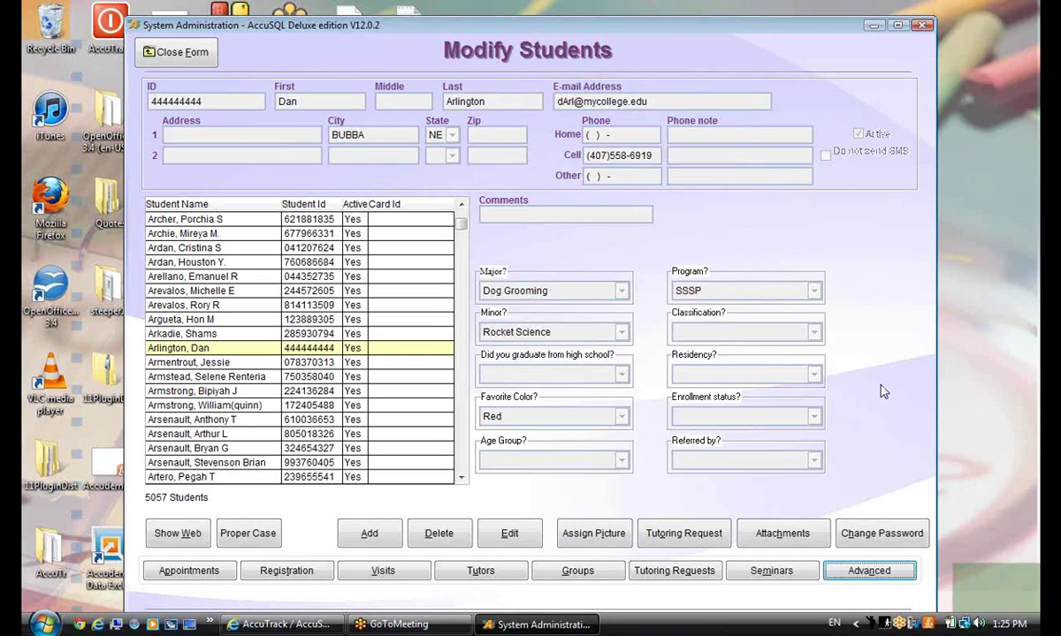
pyautogui.click(155, 53)
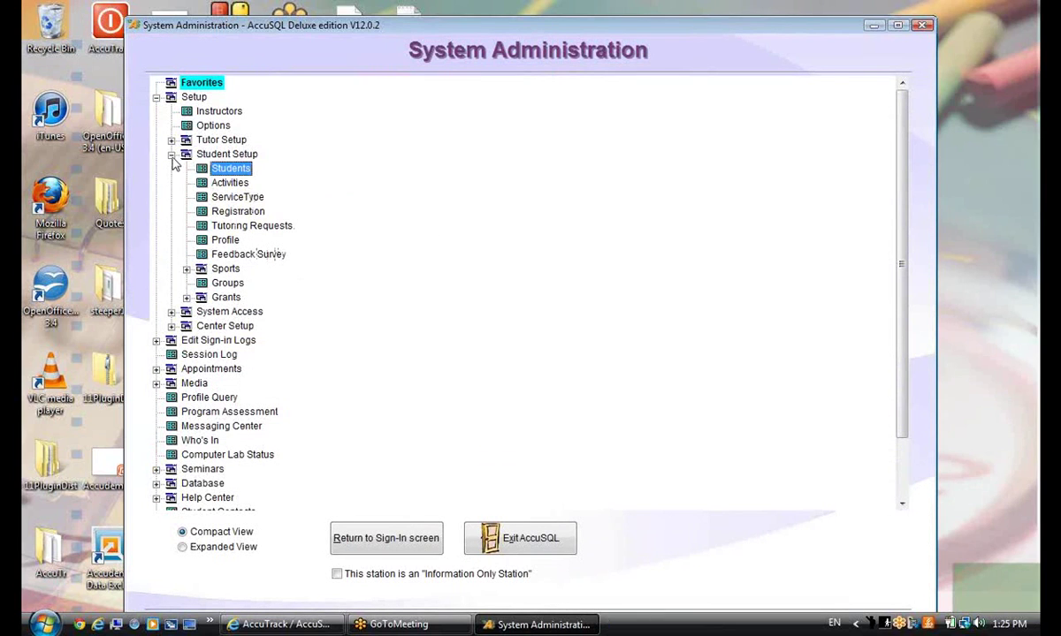
# Open Tutor Setup > Tutor, view another tutor's activity assignments, then close the Tutors form
pyautogui.click(170, 140)
pyautogui.click(232, 155)
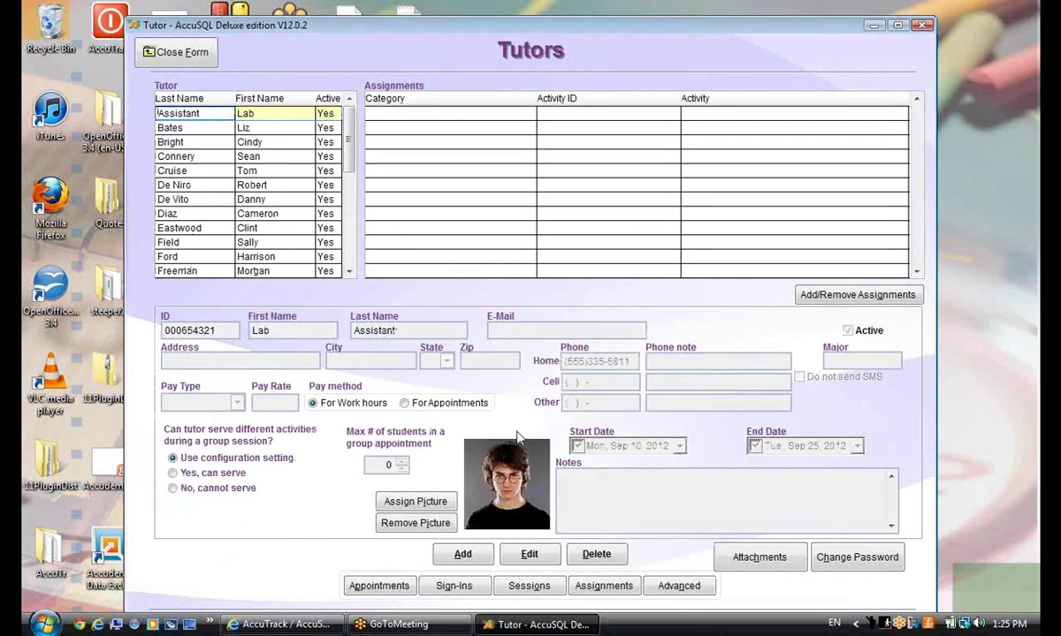
pyautogui.click(212, 271)
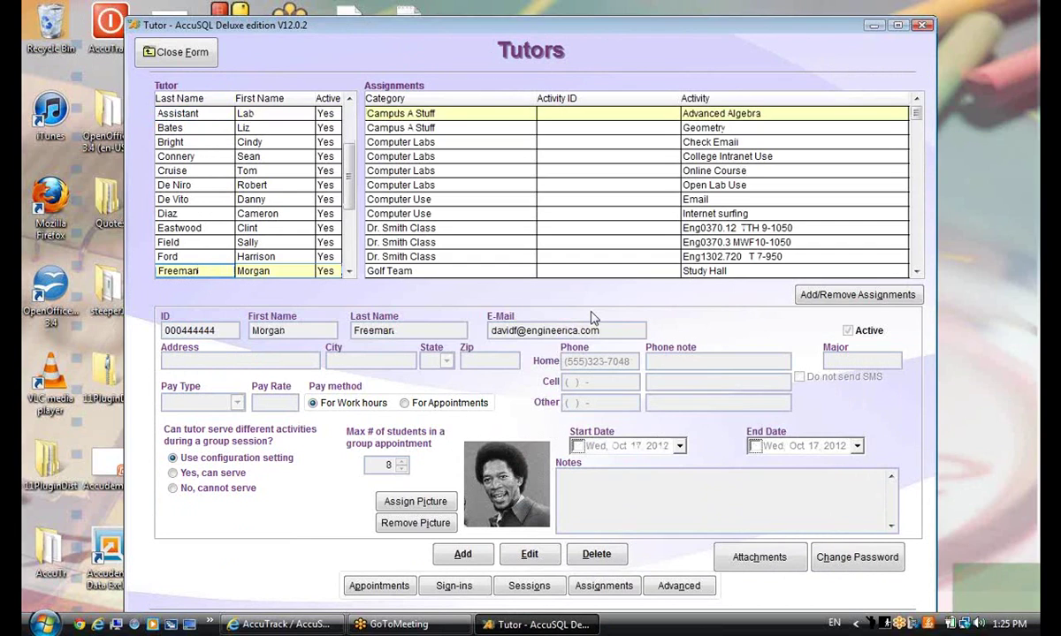
pyautogui.click(178, 51)
pyautogui.scroll(-2, 442, 265)
pyautogui.scroll(-2, 424, 292)
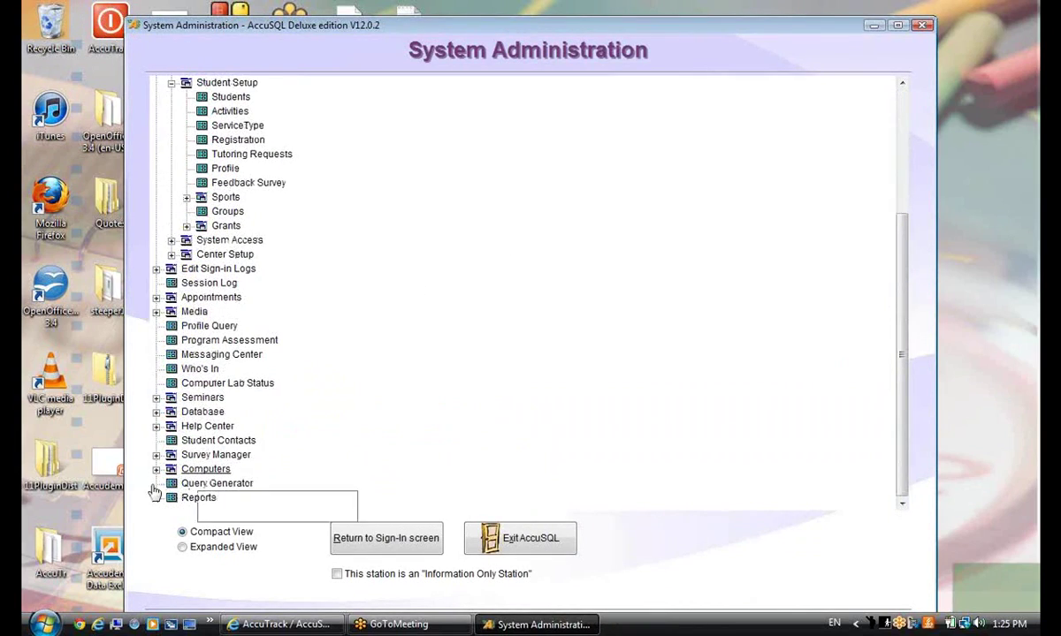
# Open the Database Location settings and check the shared path C:\PROGRAM FILES\ACCUSQL12\
pyautogui.click(157, 413)
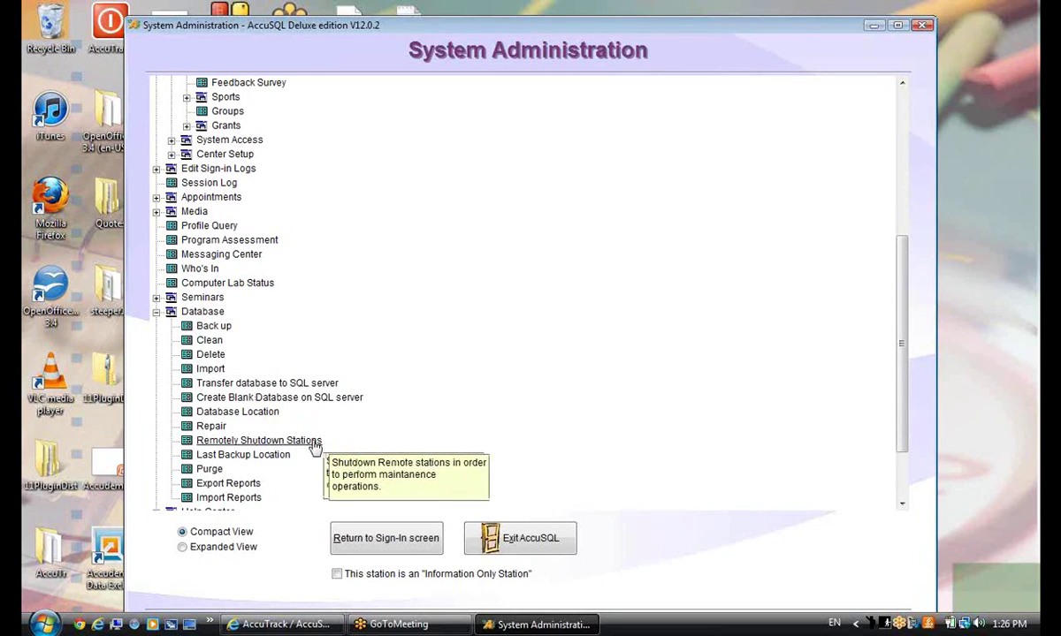
pyautogui.click(255, 413)
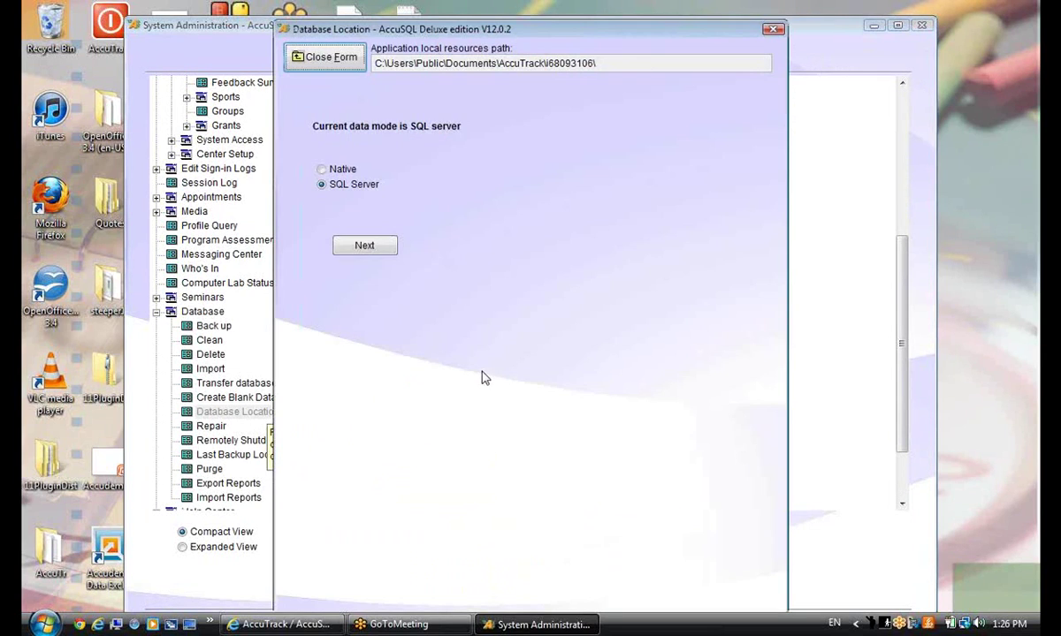
pyautogui.click(359, 245)
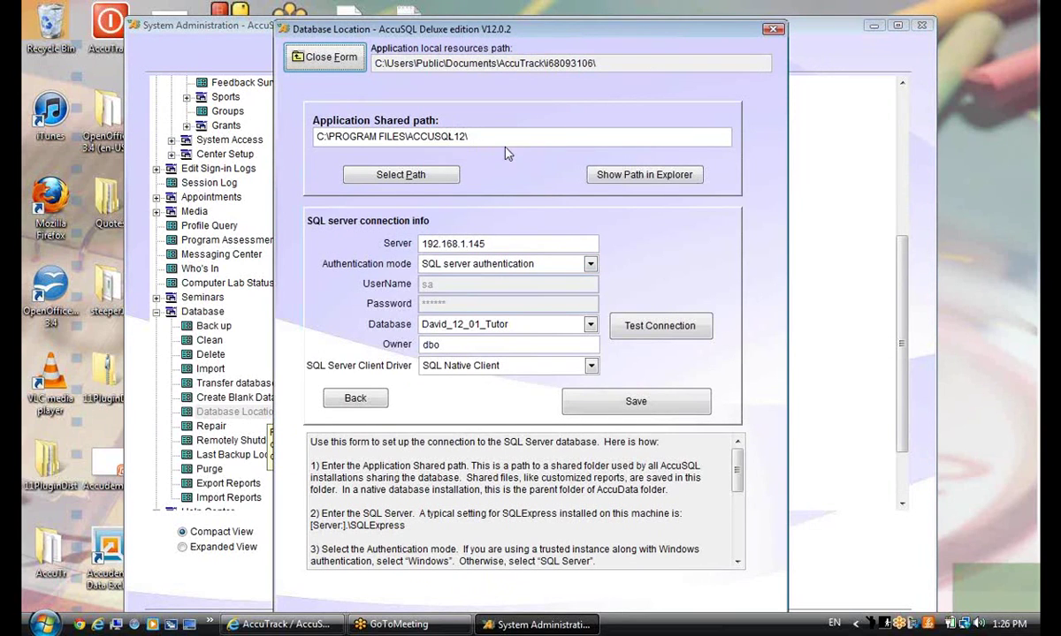
pyautogui.press('Tab')
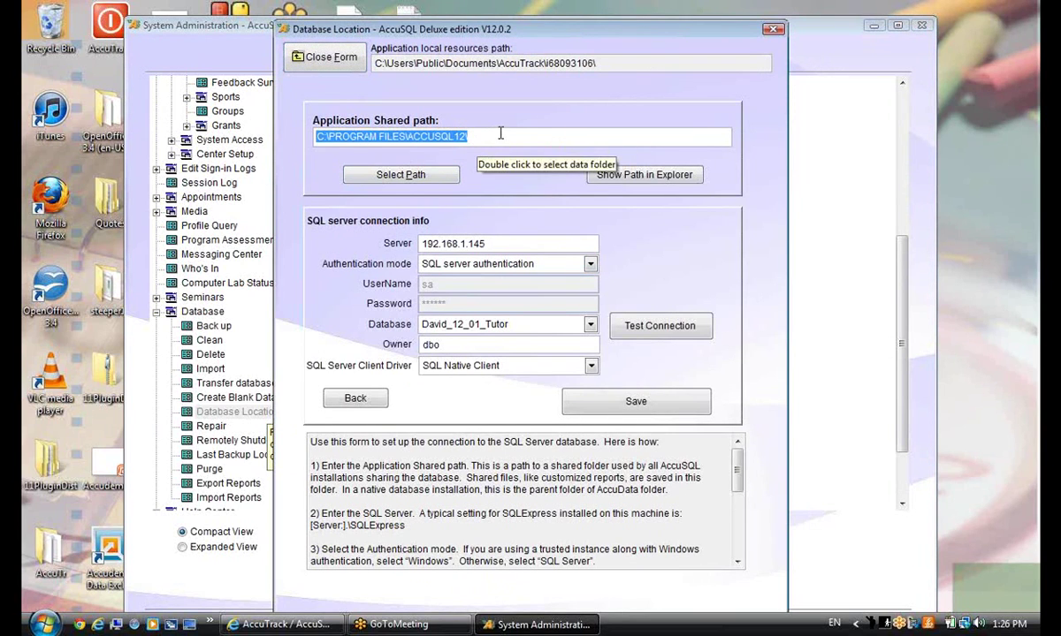
pyautogui.click(484, 133)
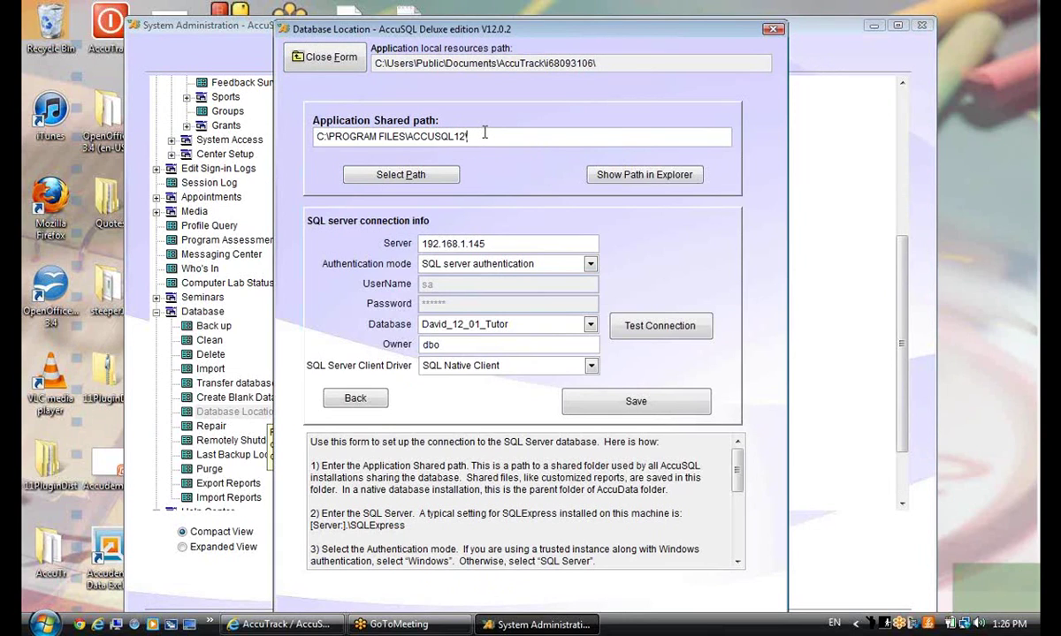
# View the shared folder's PICTURES folder in Explorer, then close the Database Location form unchanged
pyautogui.click(597, 172)
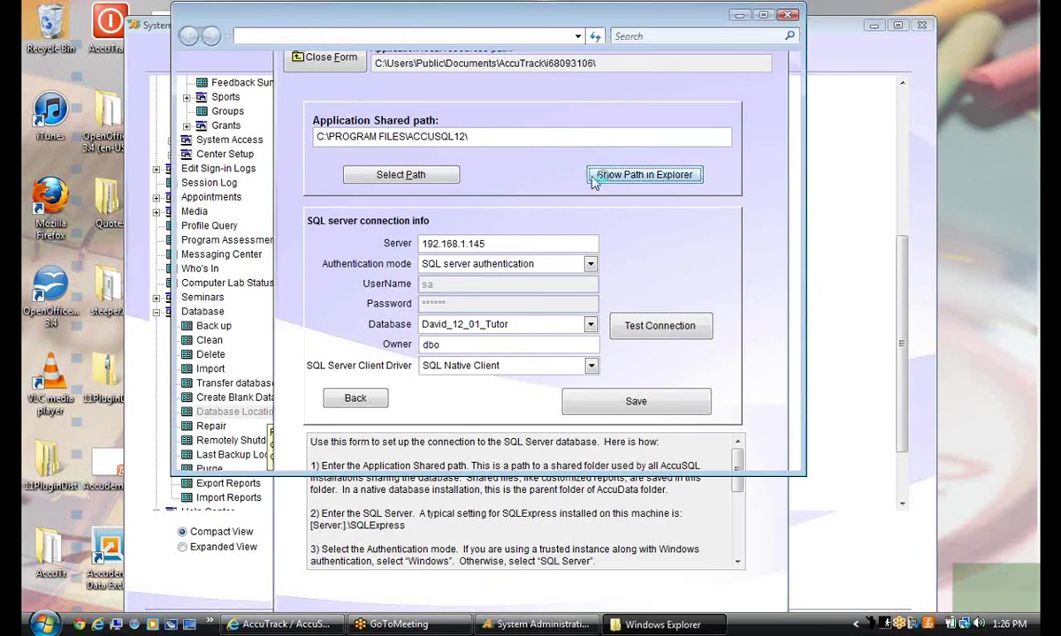
pyautogui.doubleClick(449, 196)
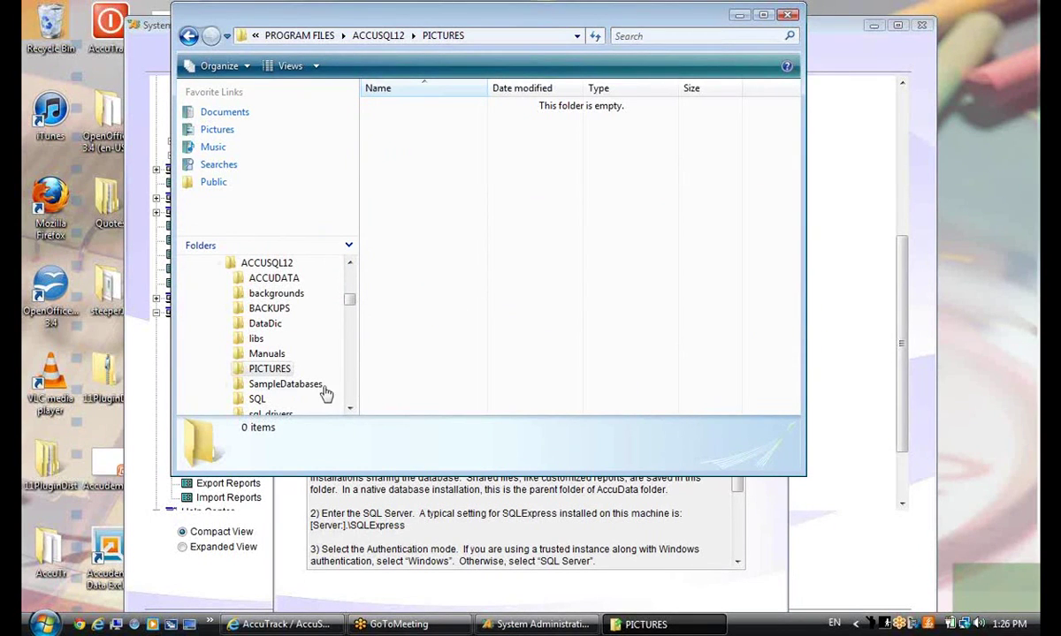
pyautogui.click(582, 506)
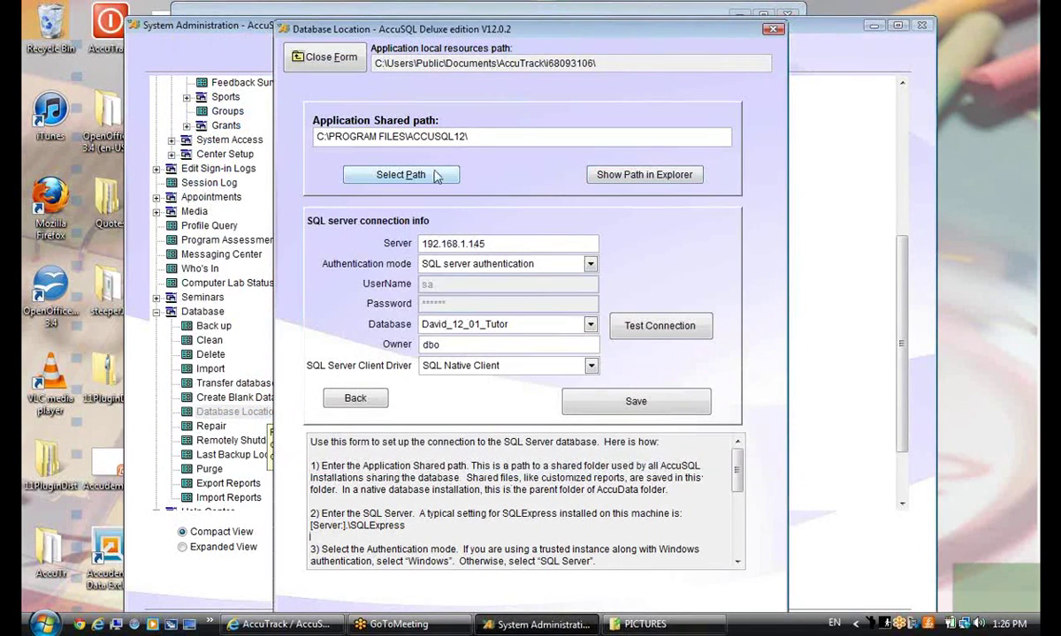
pyautogui.moveTo(469, 136); pyautogui.dragTo(322, 136)
pyautogui.click(333, 136)
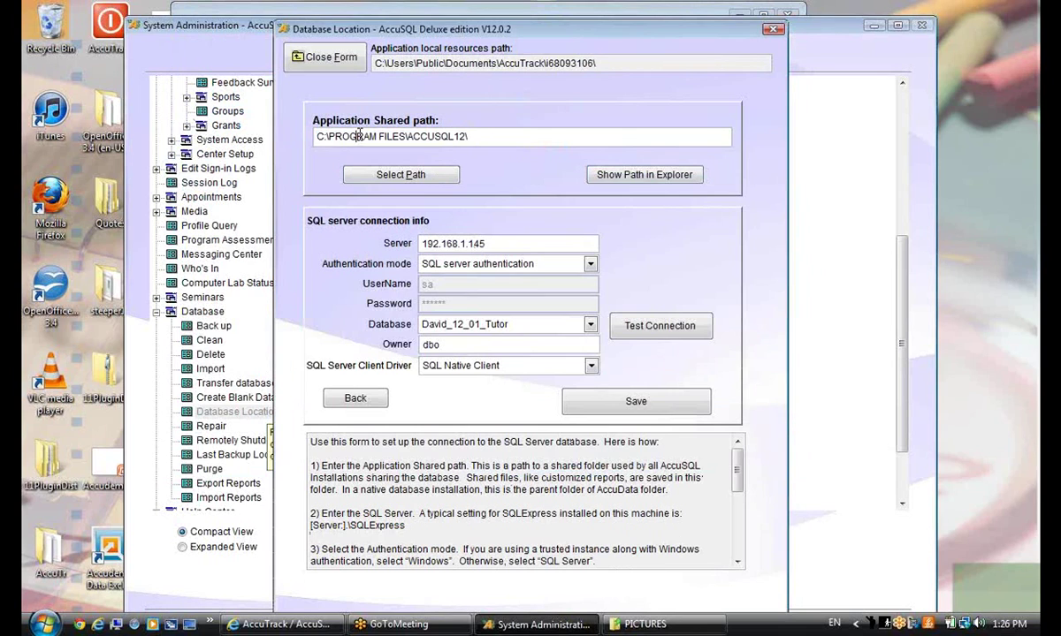
pyautogui.click(329, 58)
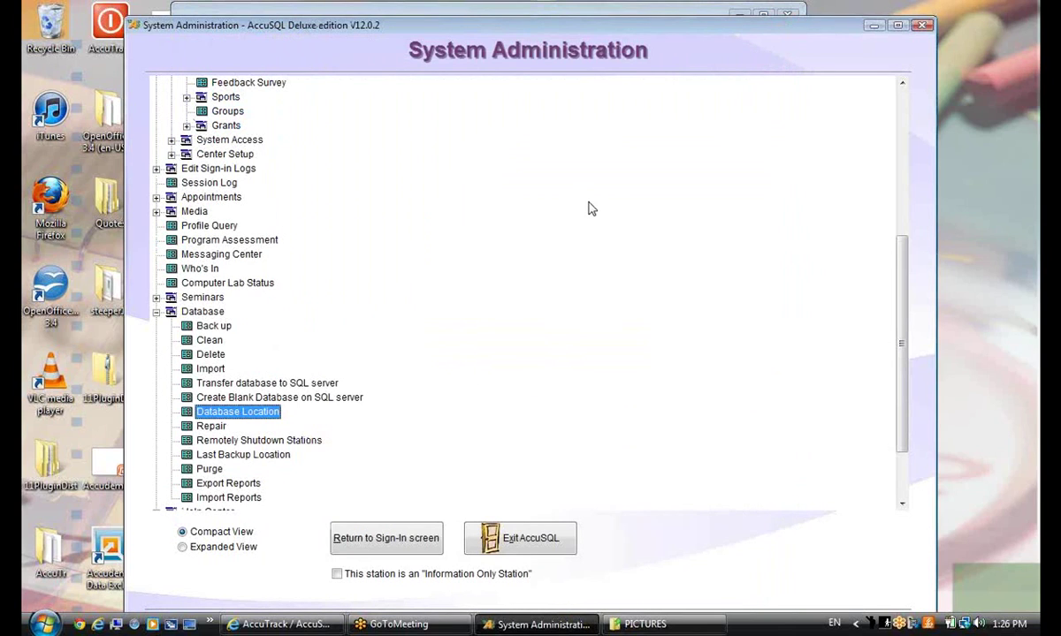
# Open Edit Sign-in Logs > Tutor > Sign in from the System Administration tree
pyautogui.scroll(3, 591, 209)
pyautogui.scroll(-2, 591, 212)
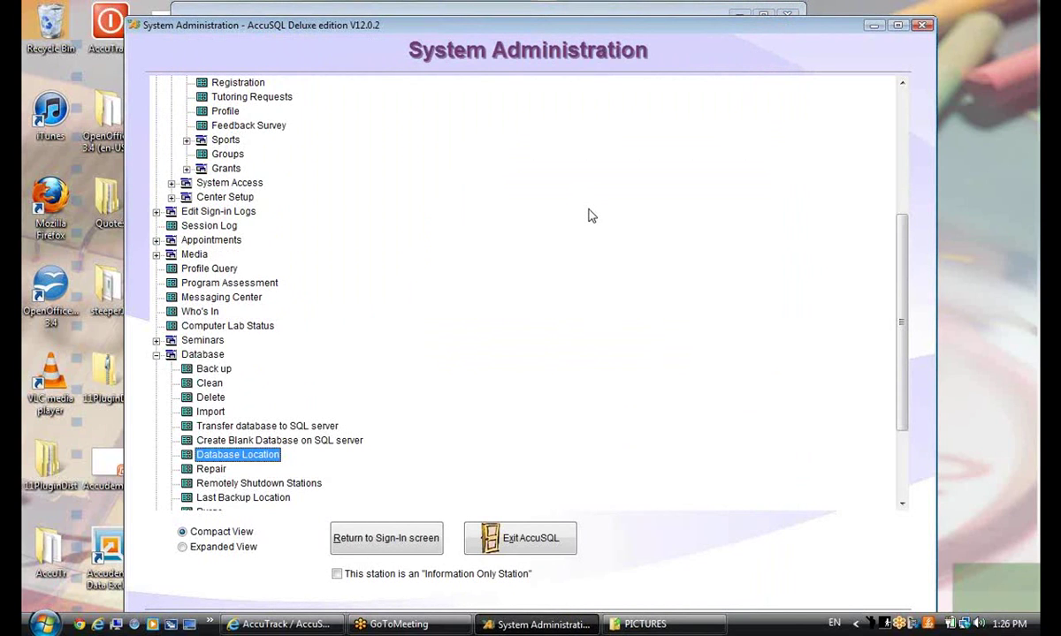
pyautogui.scroll(3, 591, 216)
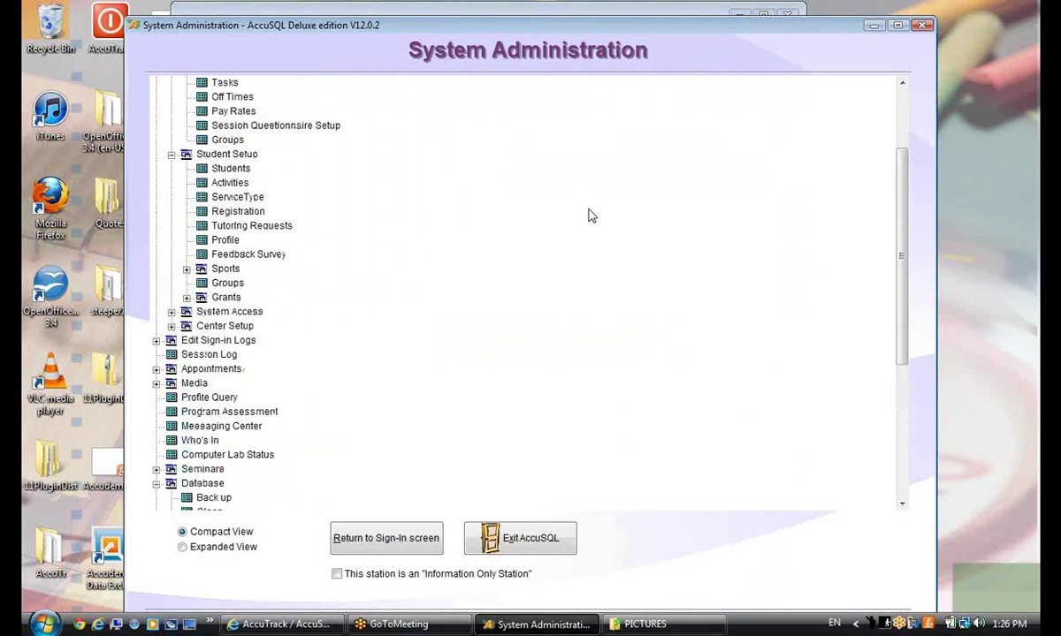
pyautogui.scroll(1, 589, 215)
pyautogui.scroll(-2, 568, 287)
pyautogui.scroll(3, 568, 301)
pyautogui.scroll(-2, 579, 300)
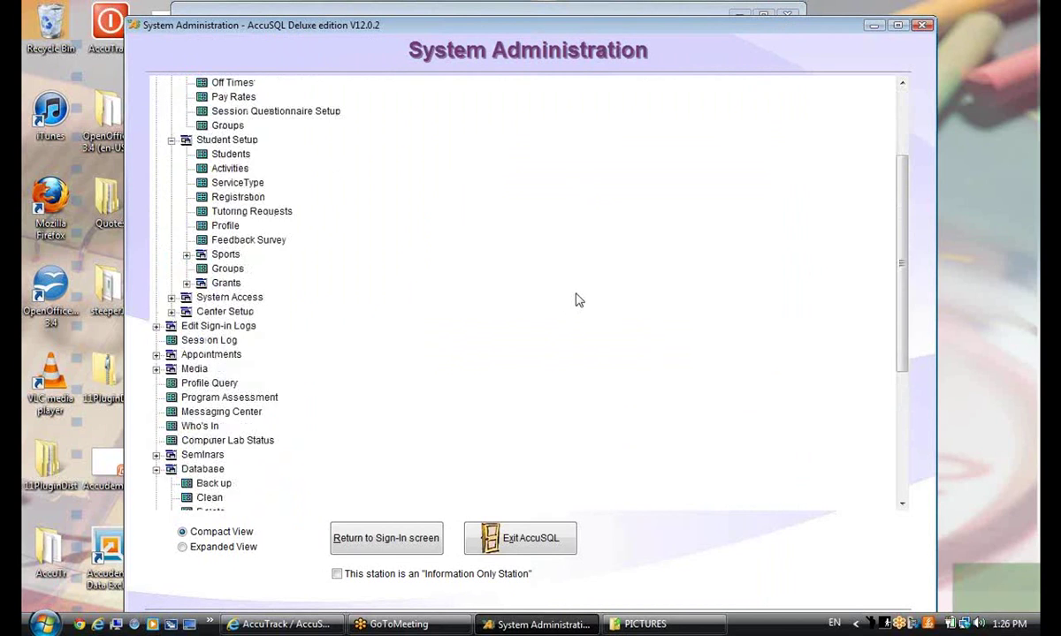
pyautogui.scroll(-2, 581, 301)
pyautogui.scroll(-2, 902, 411)
pyautogui.scroll(-2, 902, 411)
pyautogui.scroll(5, 720, 348)
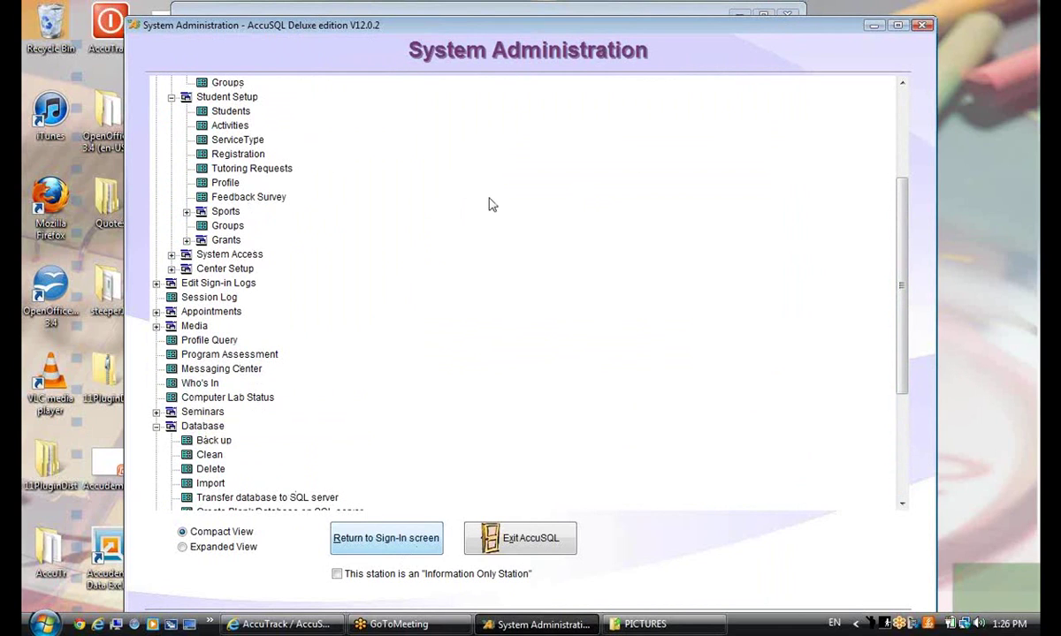
pyautogui.scroll(4, 844, 297)
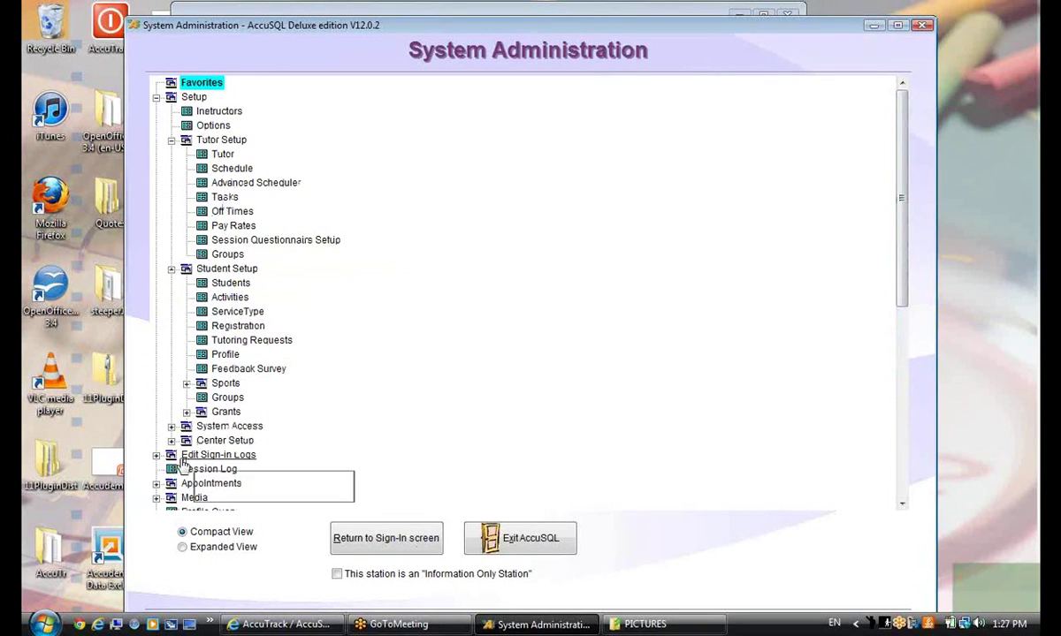
pyautogui.click(156, 455)
pyautogui.click(172, 469)
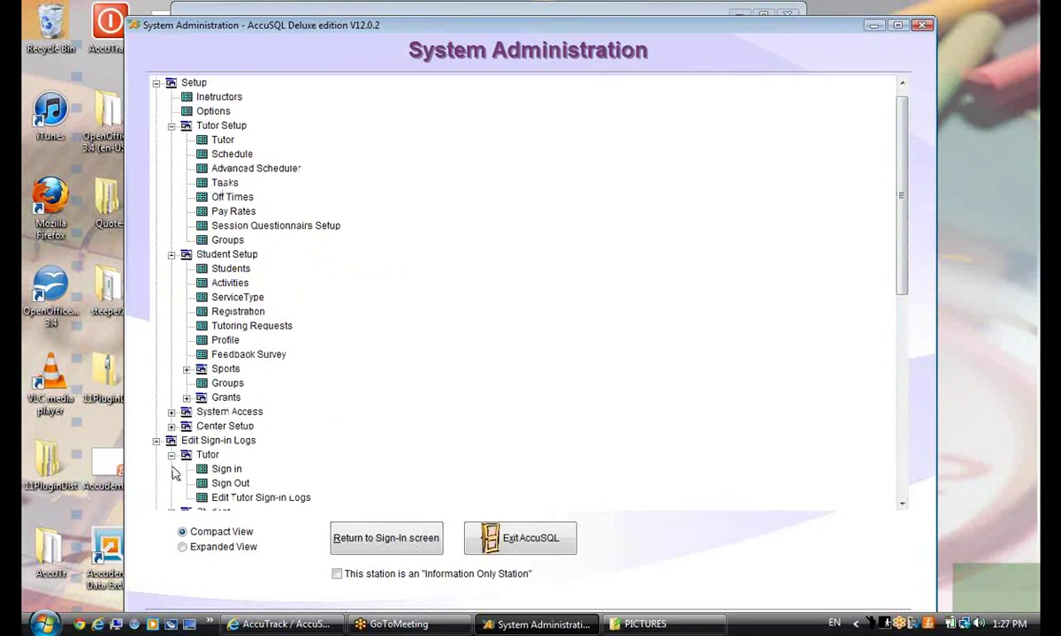
pyautogui.click(219, 469)
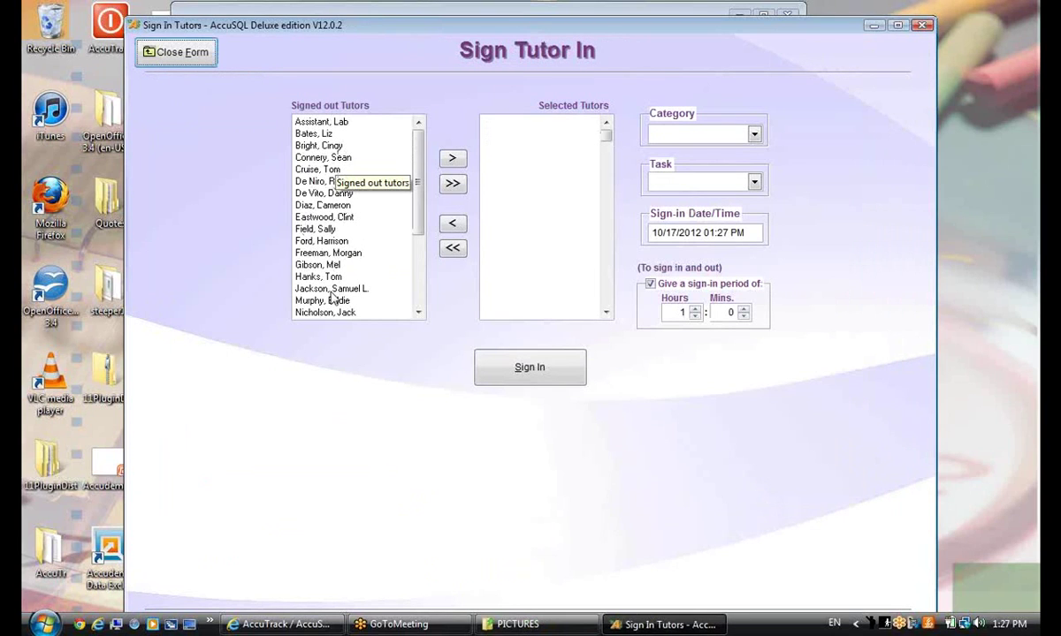
# Sign two tutors in under category Tutoring, task Scheduled work, with the sign-in period turned off
pyautogui.scroll(-4, 407, 263)
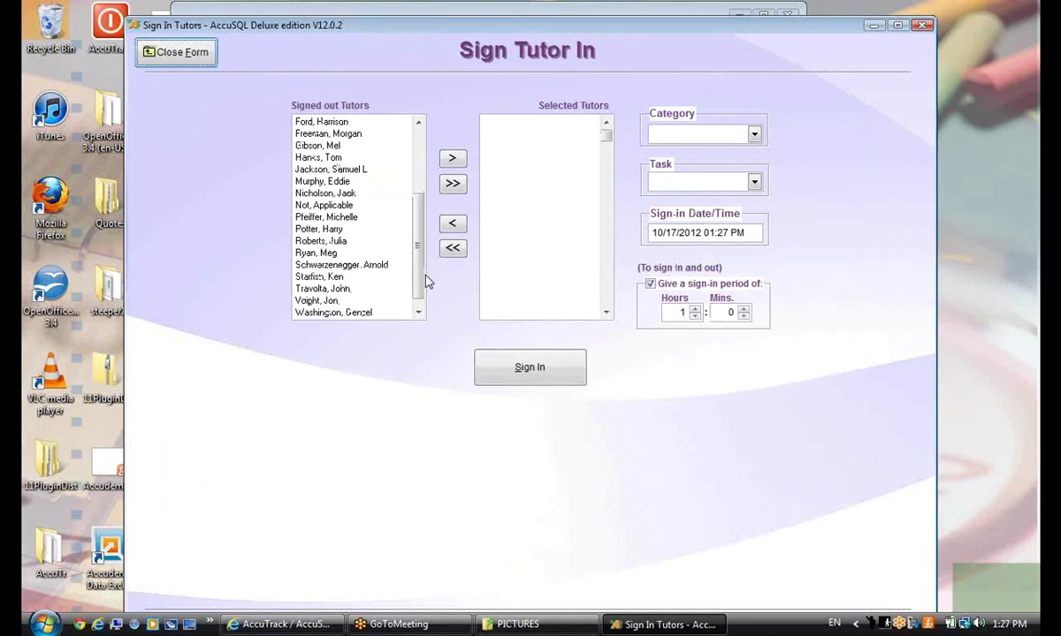
pyautogui.doubleClick(327, 229)
pyautogui.doubleClick(329, 133)
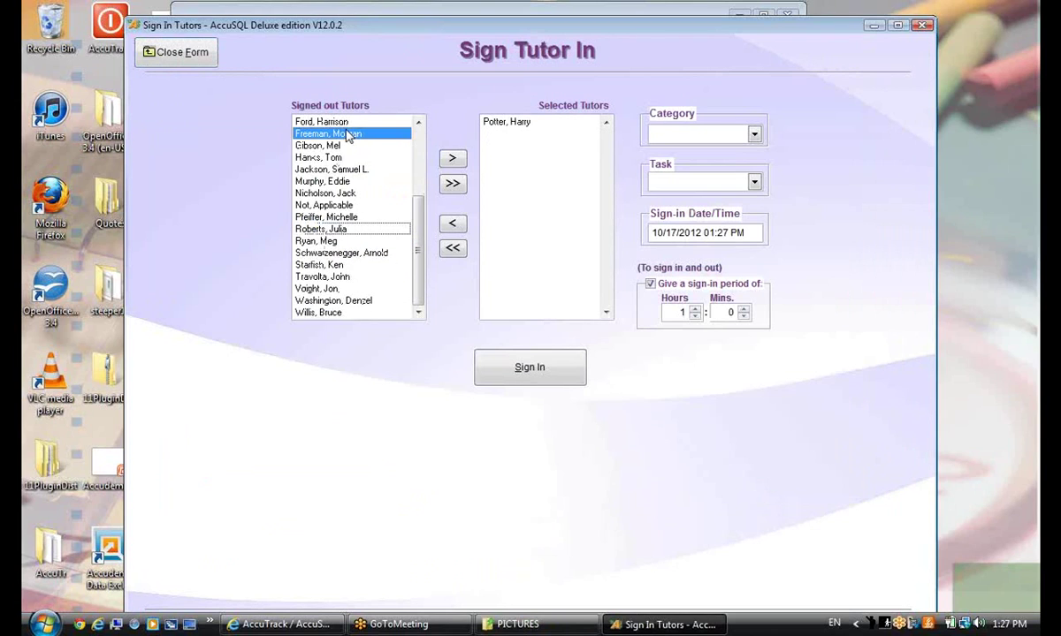
pyautogui.click(702, 135)
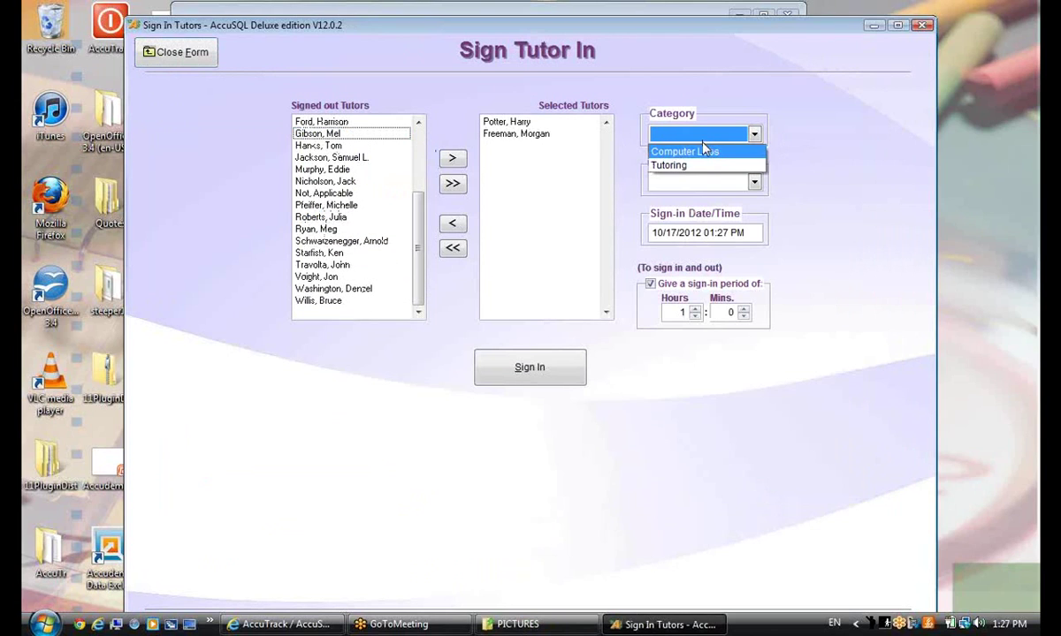
pyautogui.click(699, 166)
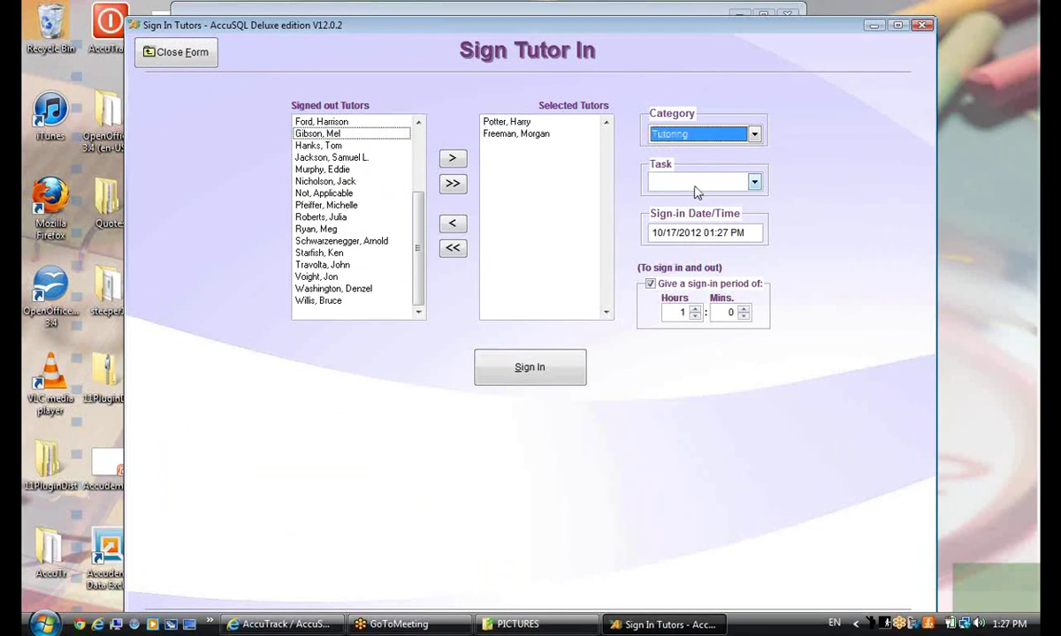
pyautogui.click(698, 182)
pyautogui.click(703, 227)
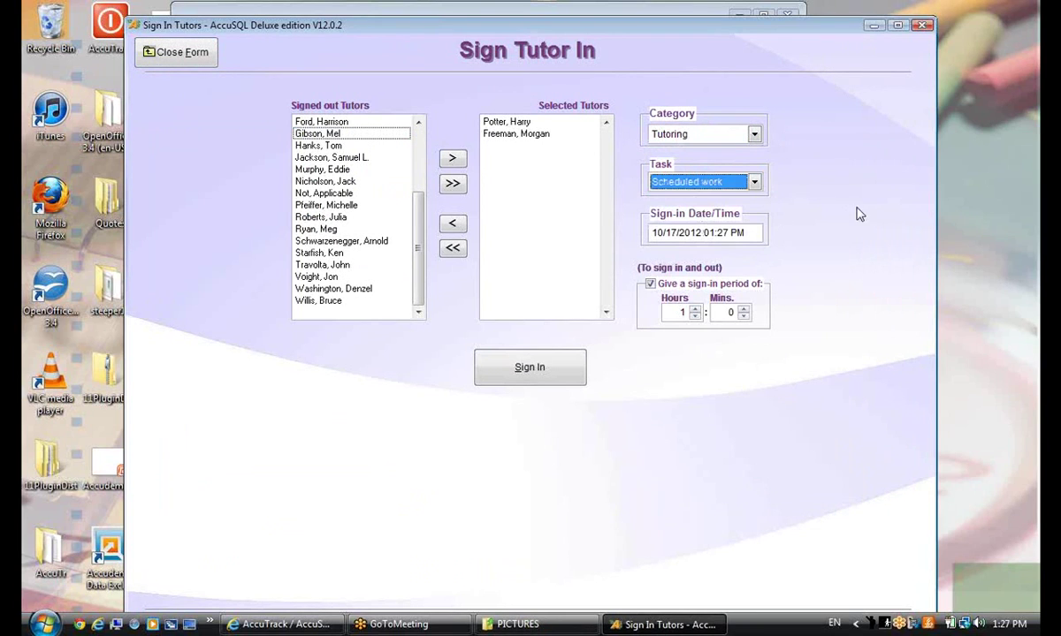
pyautogui.click(650, 283)
pyautogui.click(527, 370)
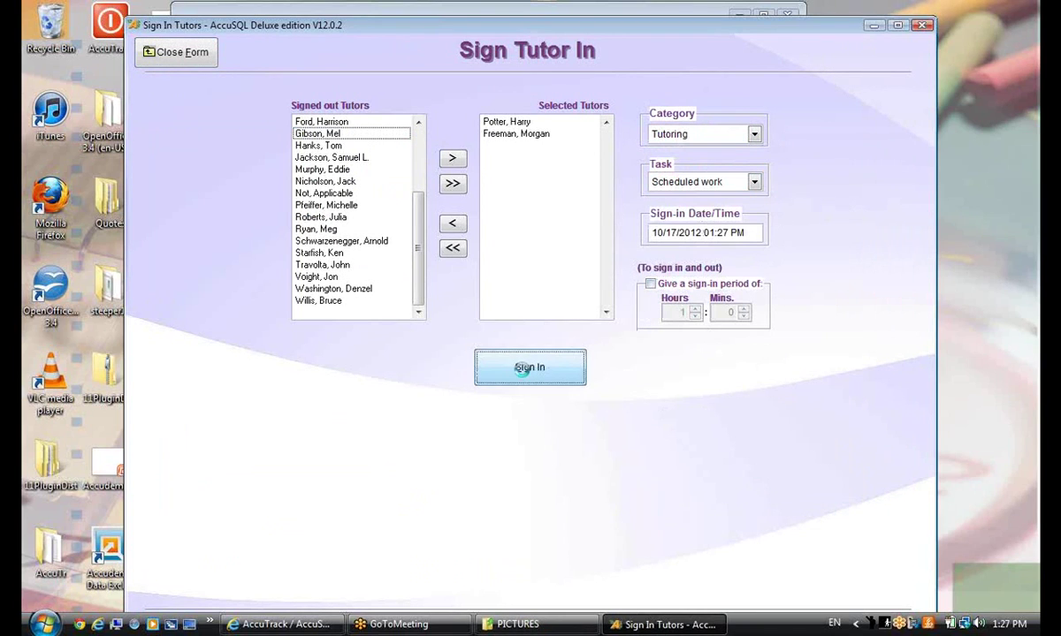
pyautogui.click(574, 370)
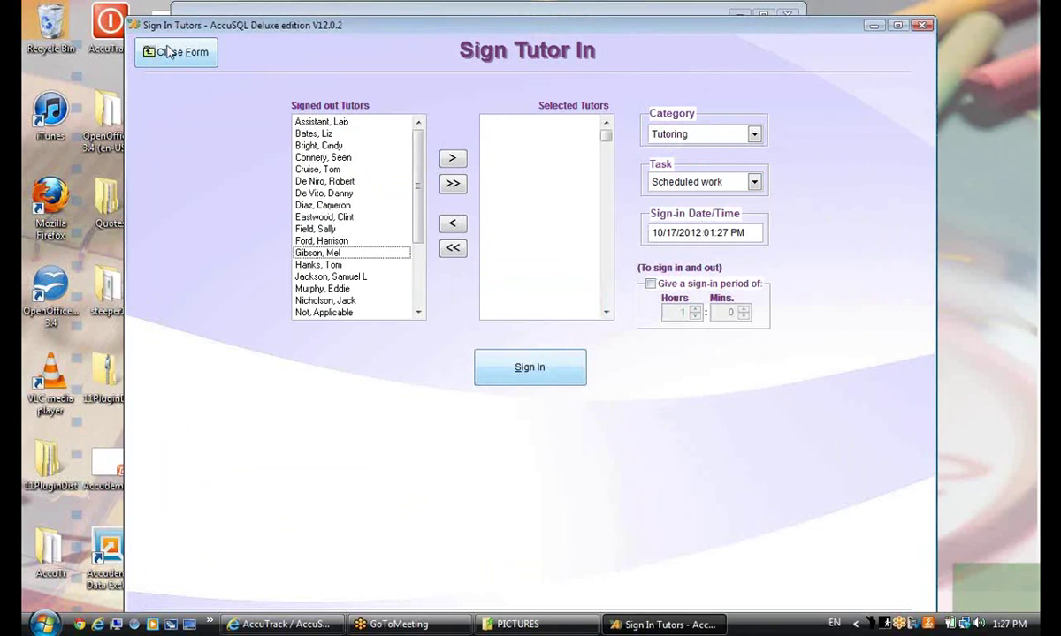
# Close the sign-in form and open Who's In showing tutors
pyautogui.click(170, 52)
pyautogui.scroll(-2, 277, 287)
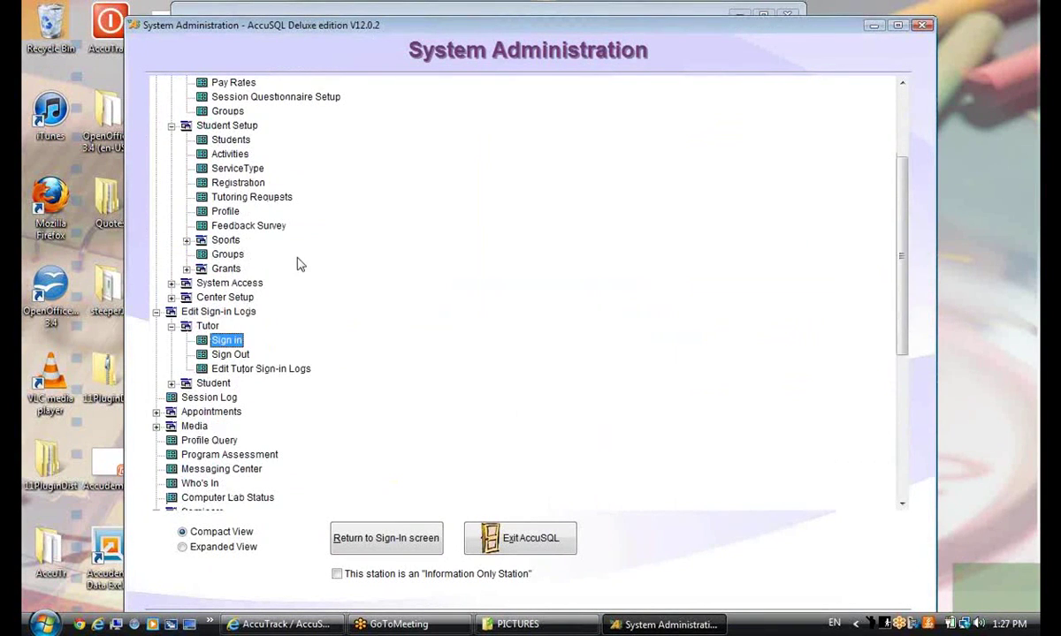
pyautogui.scroll(-1, 298, 264)
pyautogui.click(189, 442)
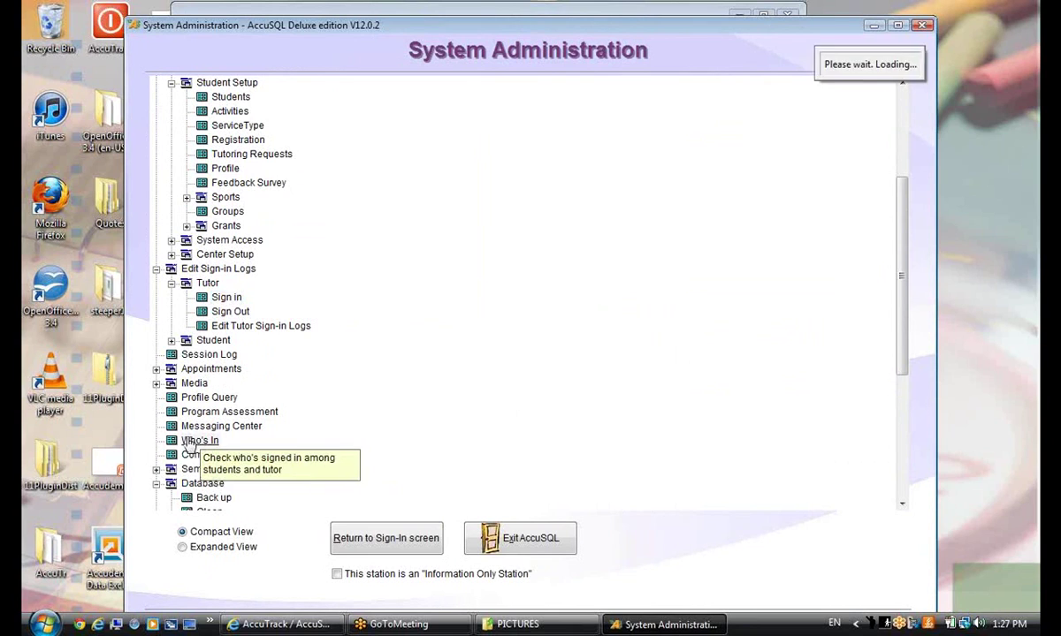
pyautogui.click(238, 91)
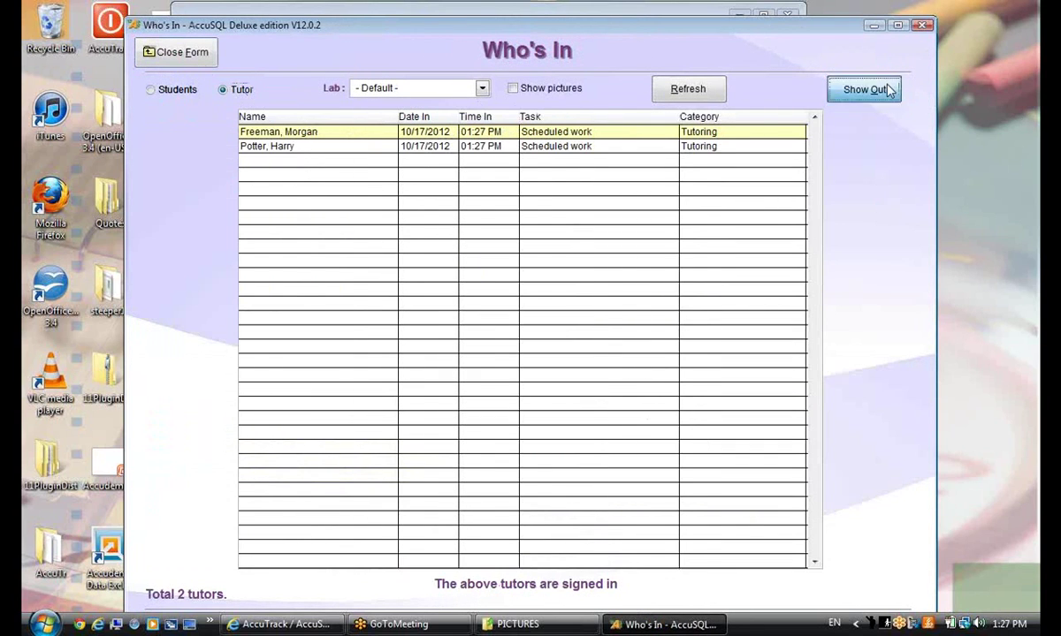
# Switch Who's In between signed-out and signed-in tutors, turn on pictures, then close it
pyautogui.click(877, 90)
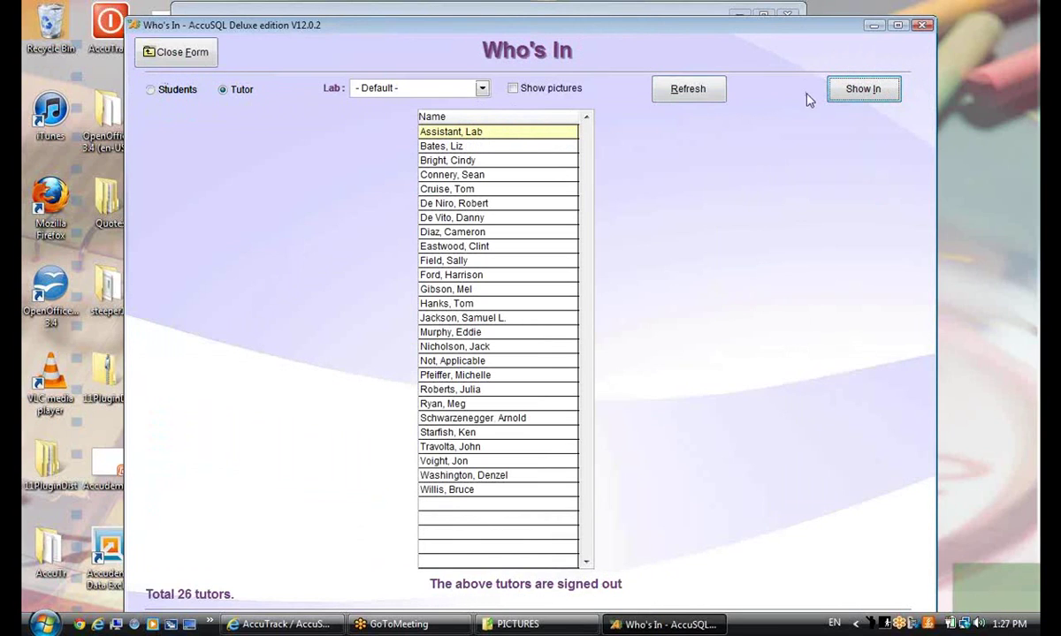
pyautogui.click(859, 89)
pyautogui.click(516, 90)
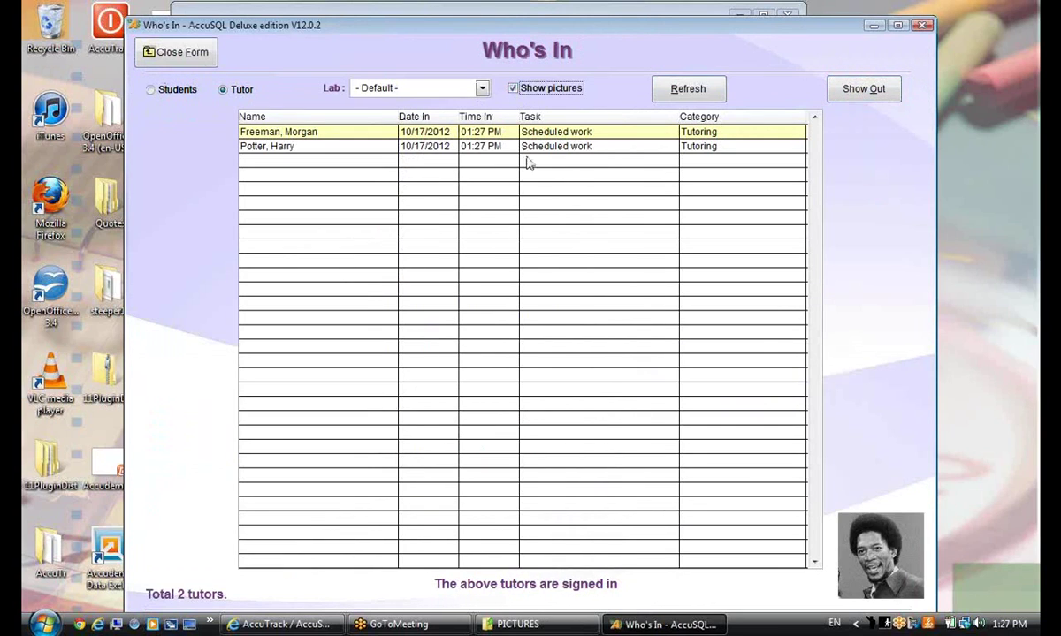
pyautogui.click(296, 146)
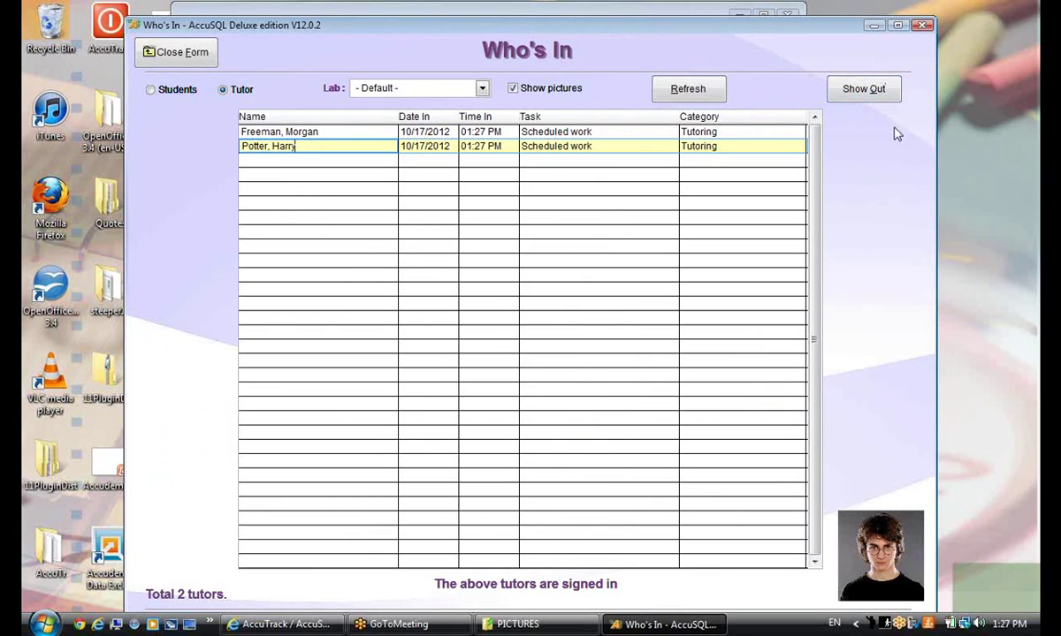
pyautogui.click(164, 51)
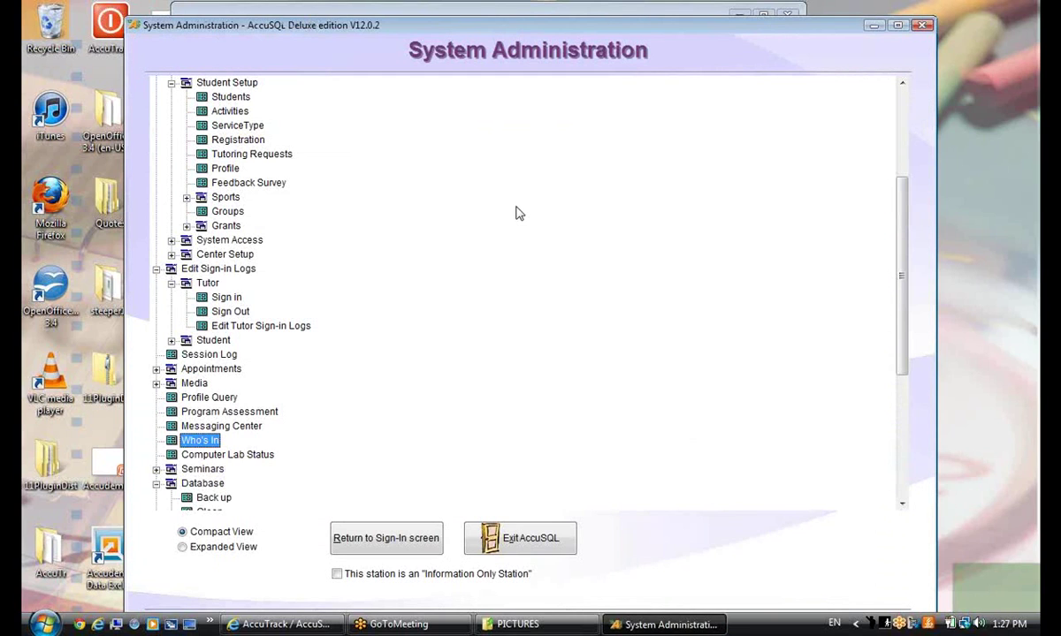
# Scroll to the top of the System Administration tree and open Setup > Options
pyautogui.scroll(3, 903, 297)
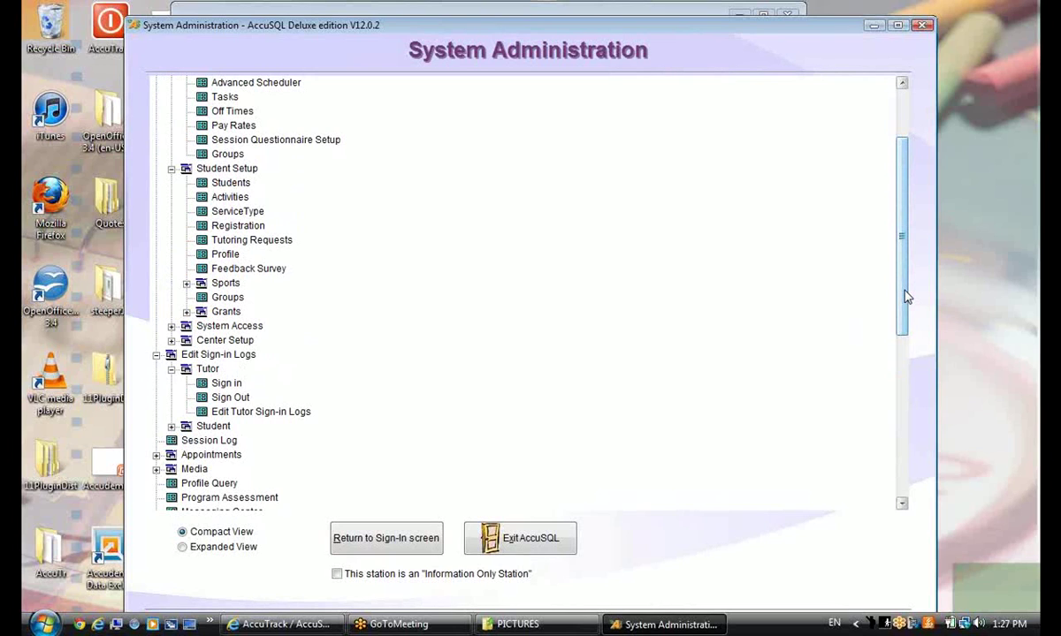
pyautogui.scroll(3, 906, 294)
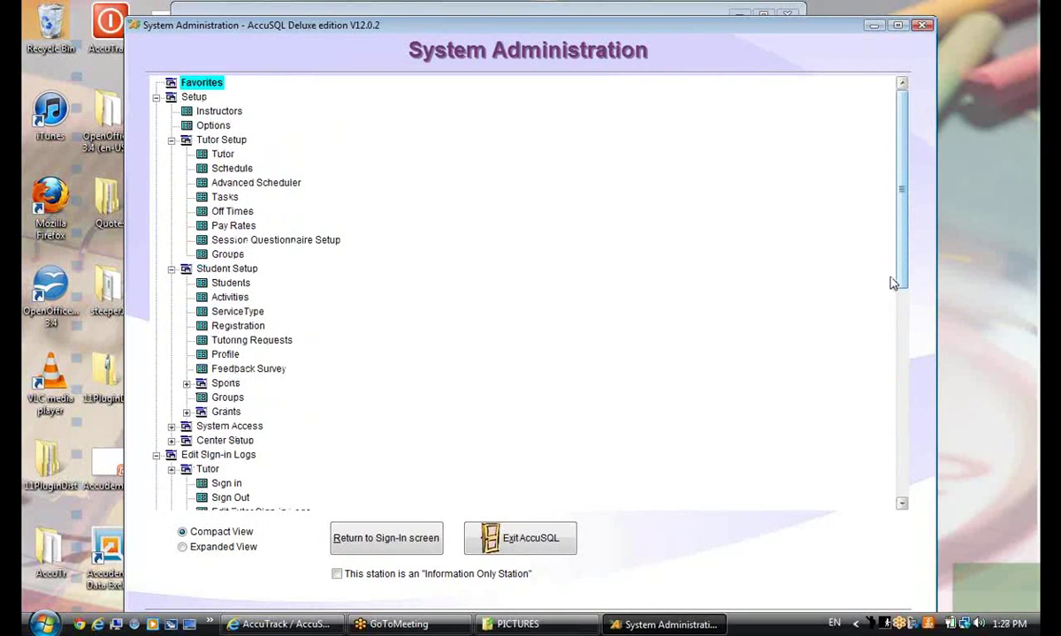
pyautogui.click(208, 126)
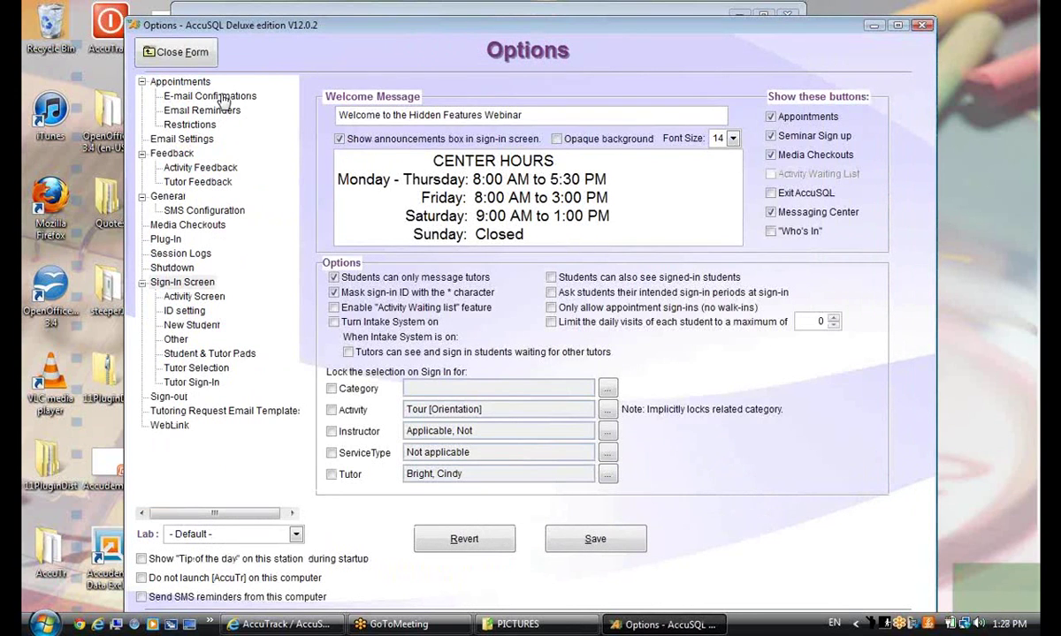
# On the E-mail Confirmations page, edit the HTML format of the New Appointment - Student template
pyautogui.click(208, 95)
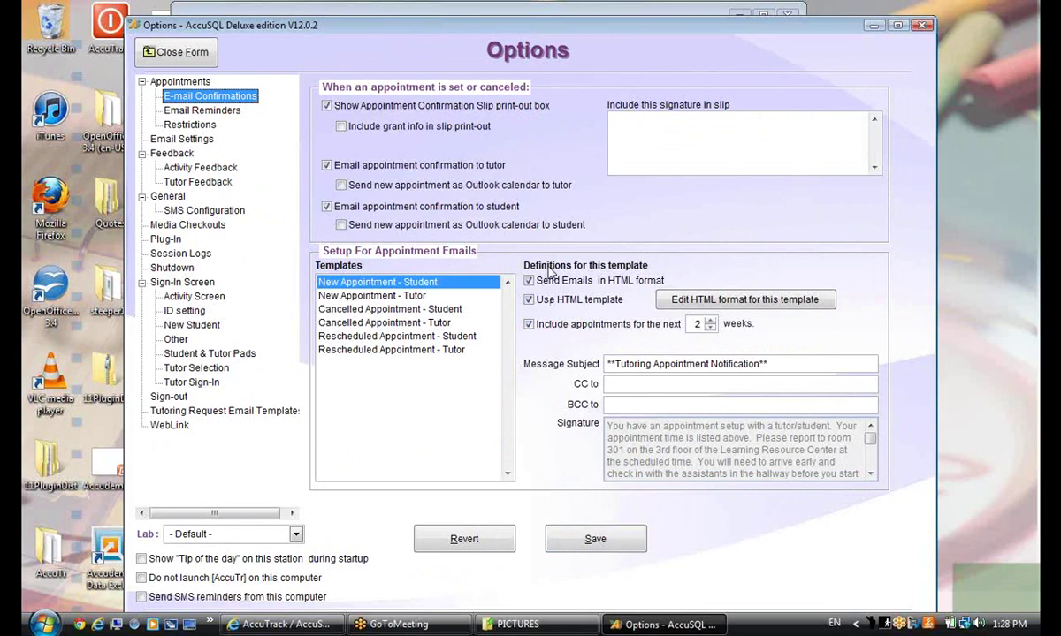
pyautogui.click(682, 301)
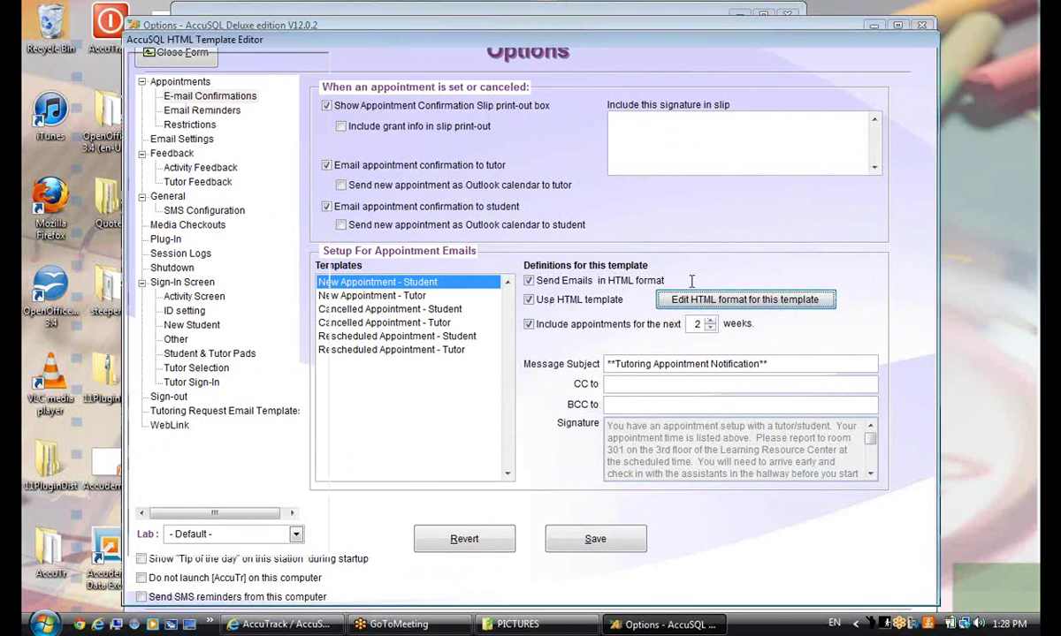
# Reposition the HTML Template Editor, review the message text, and switch to Source view
pyautogui.moveTo(520, 31); pyautogui.dragTo(425, 10)
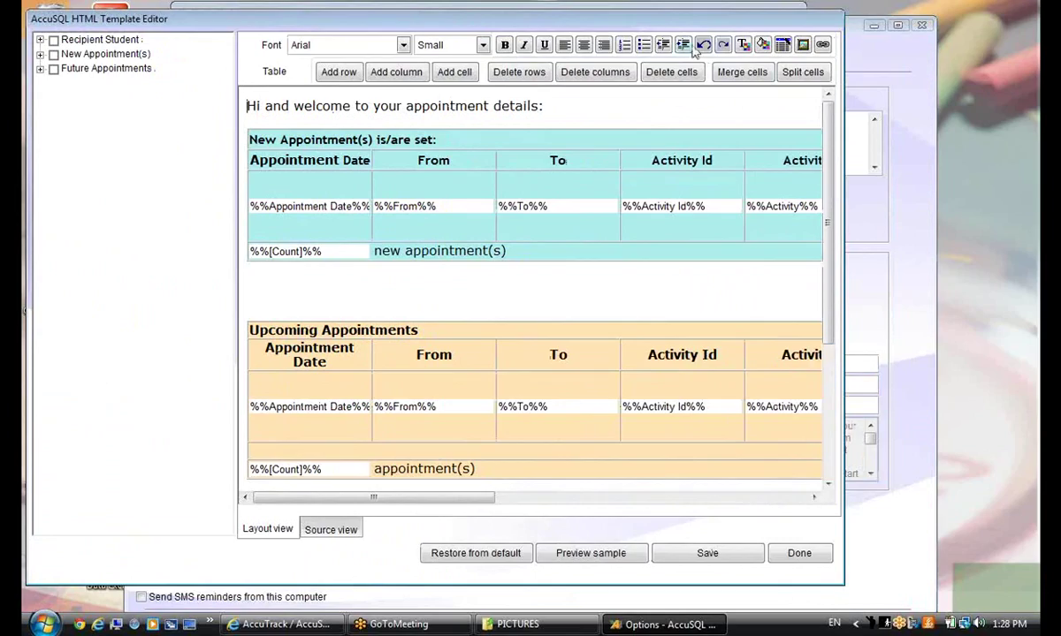
pyautogui.moveTo(663, 26); pyautogui.dragTo(887, 489)
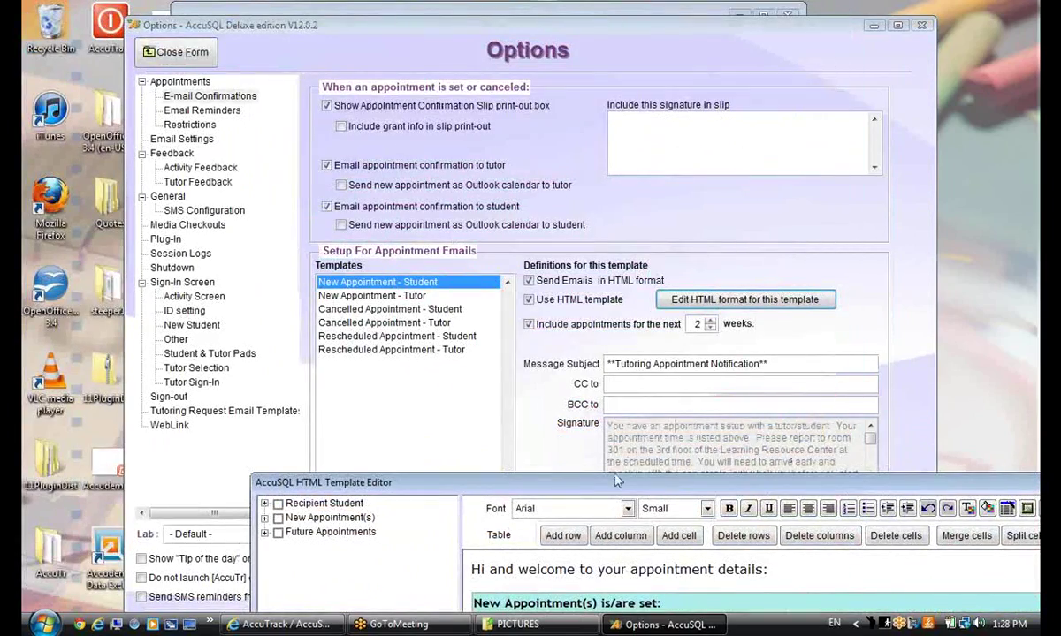
pyautogui.moveTo(617, 480); pyautogui.dragTo(473, 38)
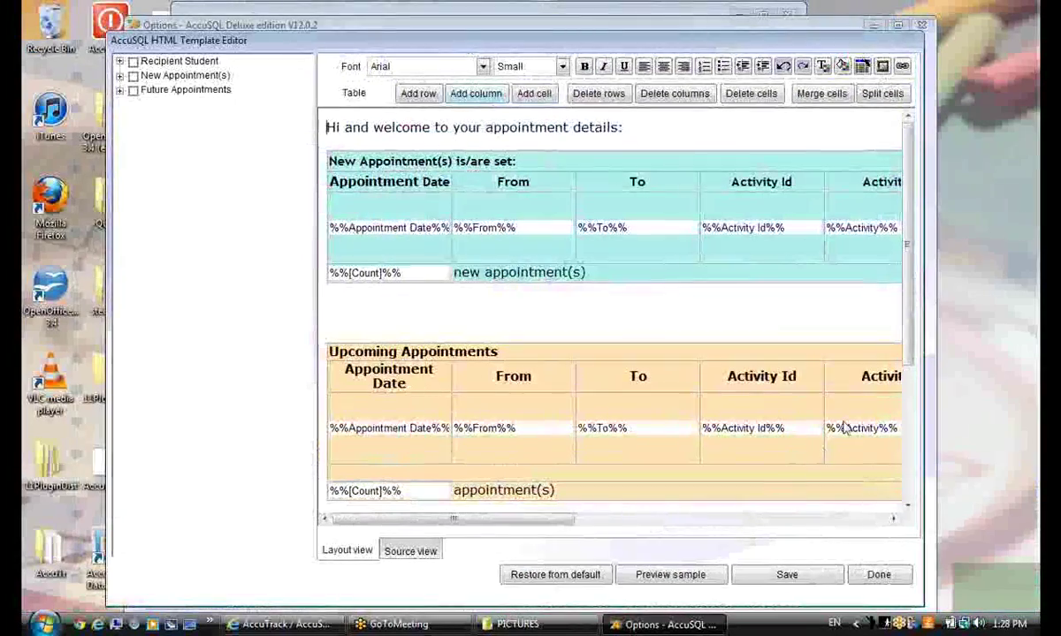
pyautogui.scroll(-5, 853, 283)
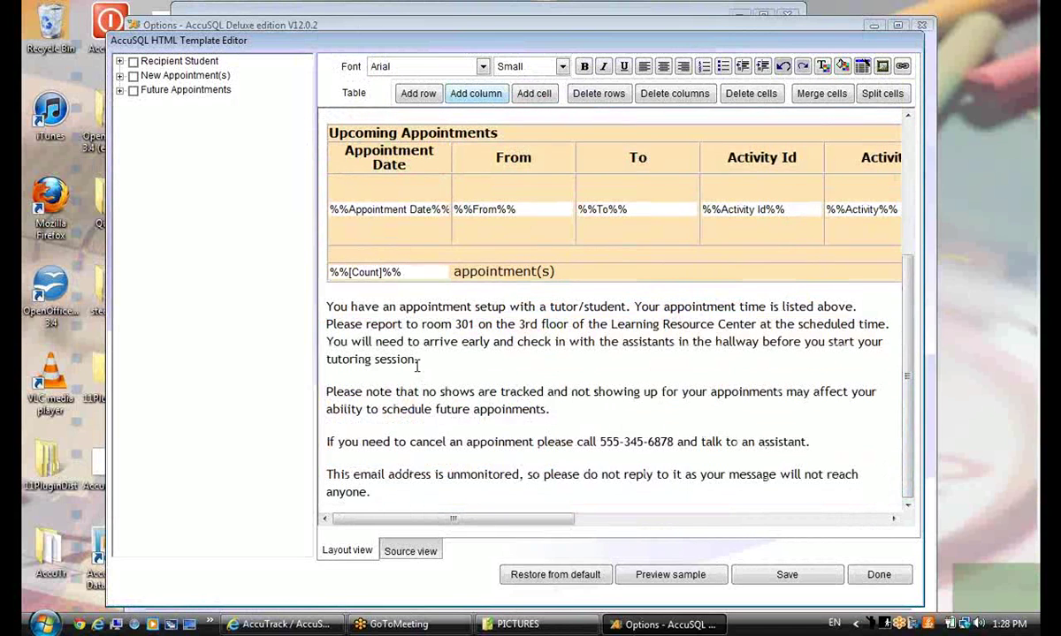
pyautogui.click(393, 336)
pyautogui.moveTo(398, 307); pyautogui.dragTo(458, 342)
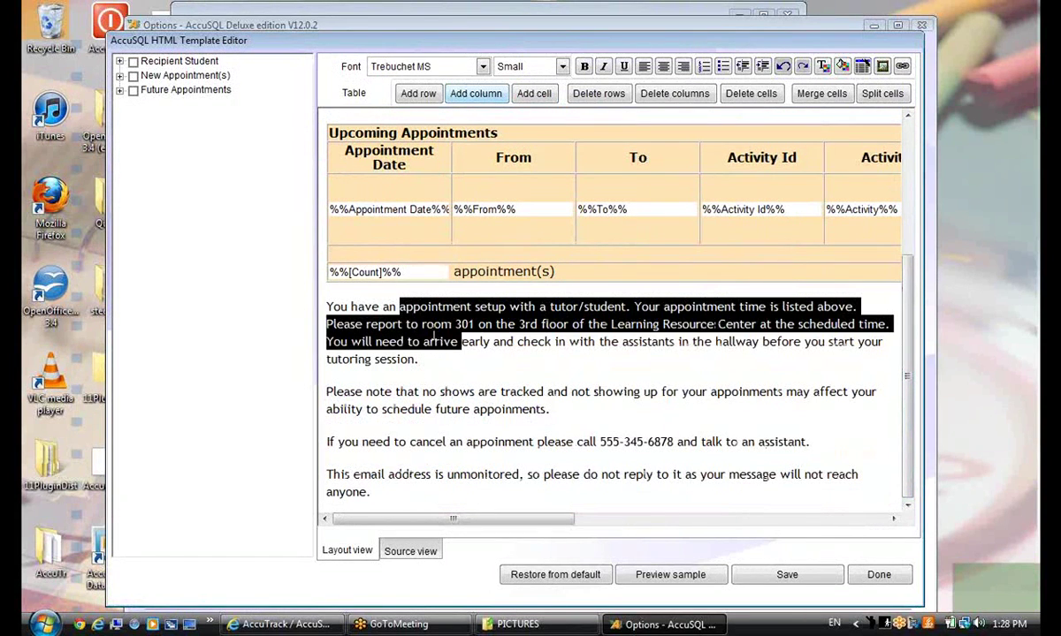
pyautogui.click(433, 341)
pyautogui.moveTo(906, 404); pyautogui.dragTo(926, 271)
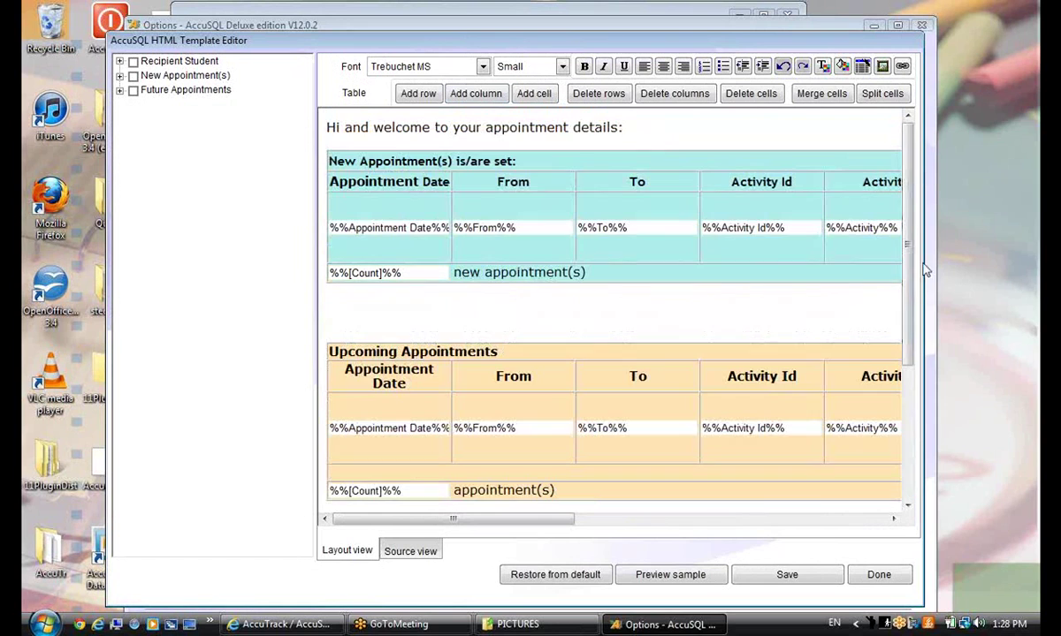
pyautogui.click(409, 552)
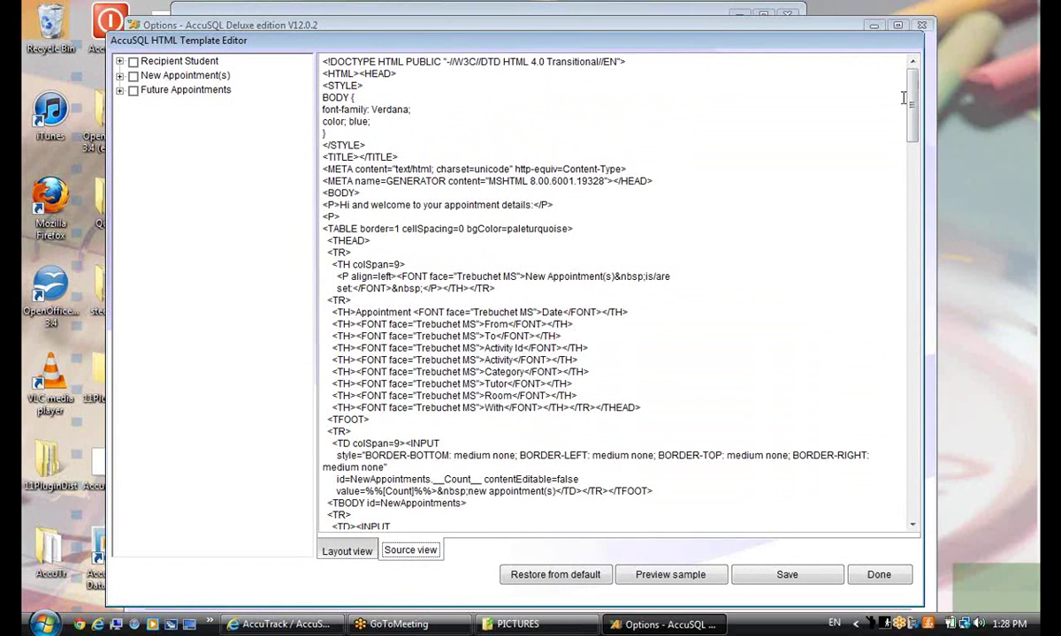
# Review the HTML source's BODY style block and Verdana font, then return to Layout view
pyautogui.hotkey('ctrl', 'End')
pyautogui.hotkey('ctrl', 'Home')
pyautogui.moveTo(368, 146); pyautogui.dragTo(322, 95)
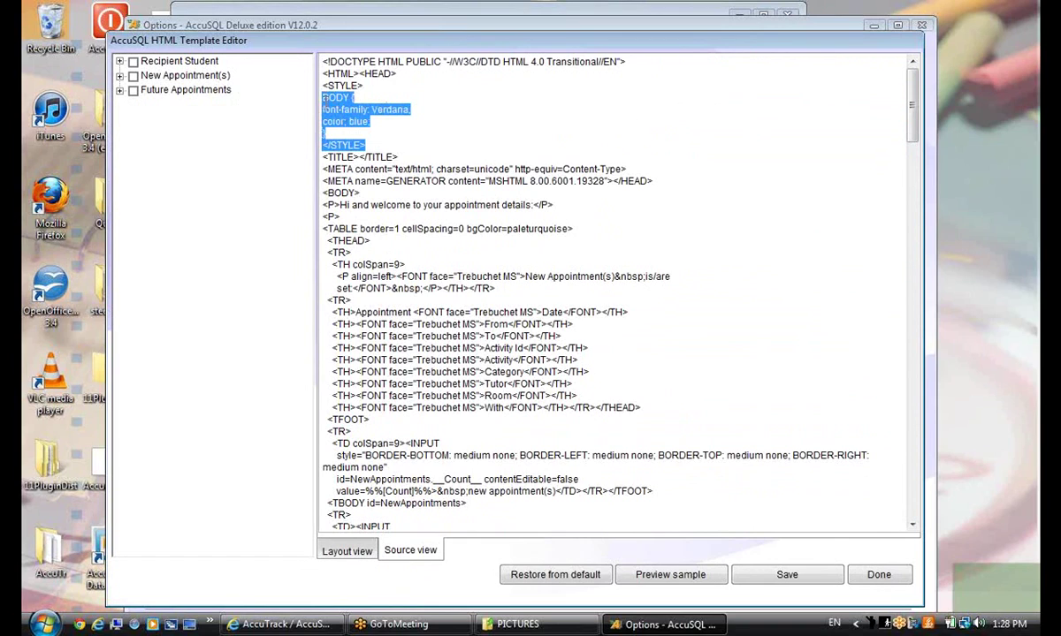
pyautogui.click(324, 97)
pyautogui.moveTo(411, 109); pyautogui.dragTo(371, 109)
pyautogui.click(489, 151)
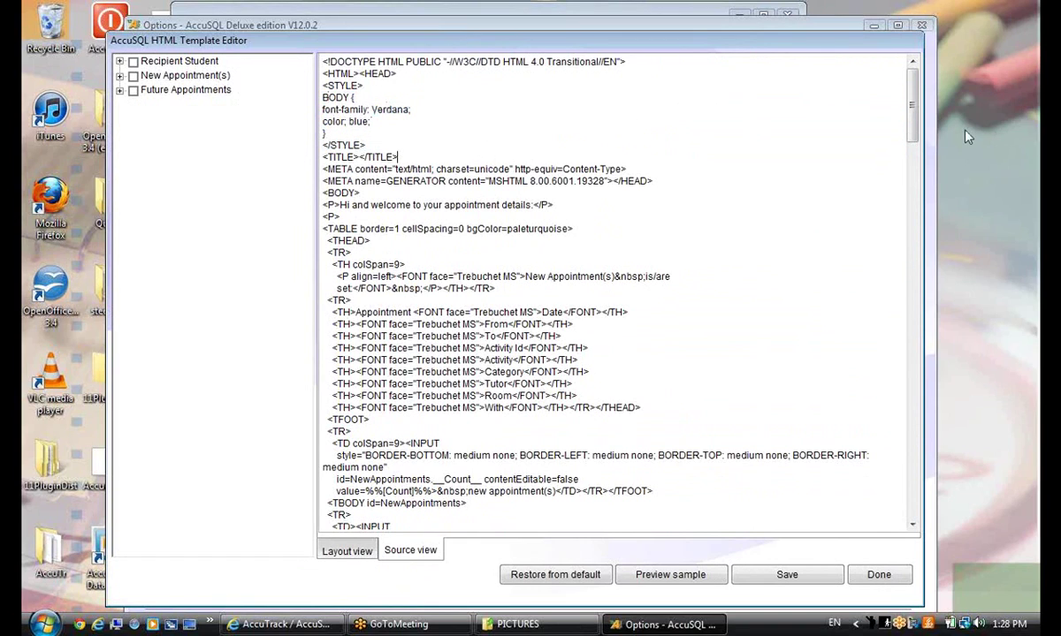
pyautogui.moveTo(912, 104); pyautogui.dragTo(356, 555)
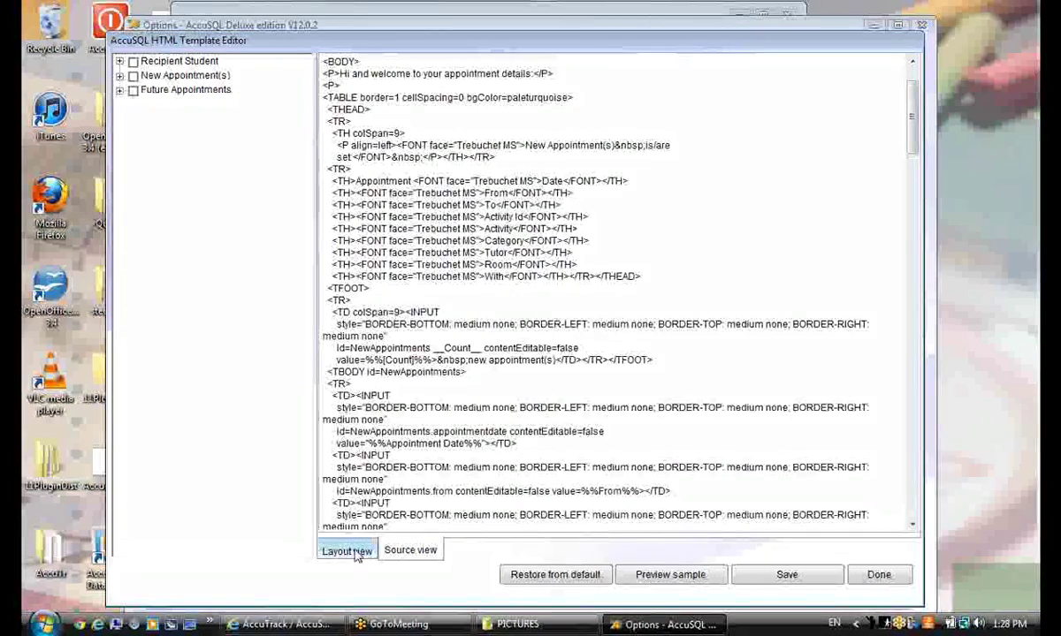
pyautogui.click(349, 550)
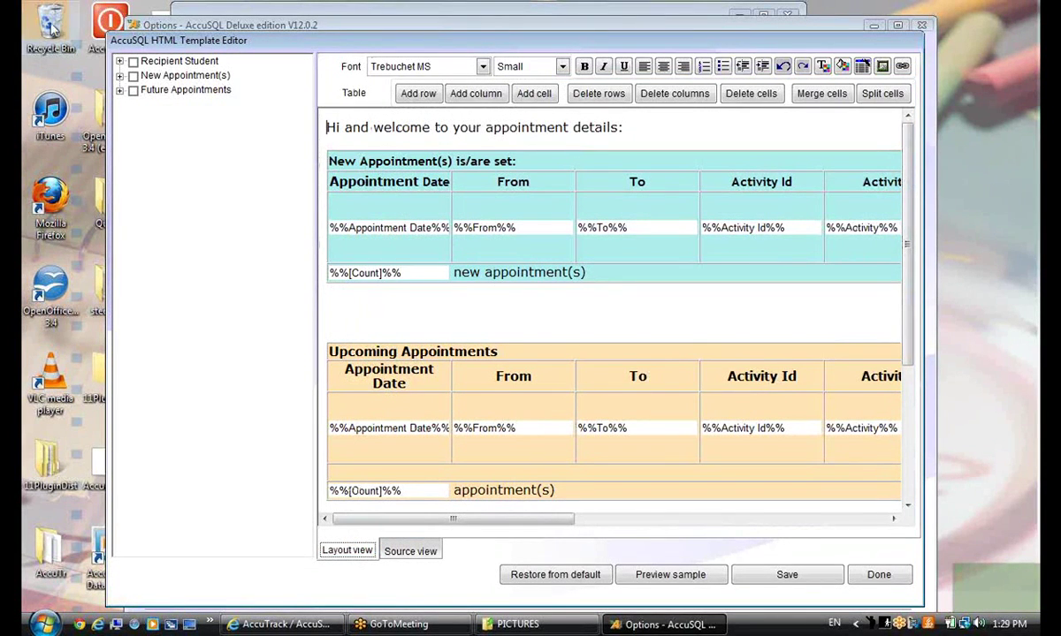
# Expand the Future Appointments, New Appointment(s) and Recipient Student field groups
pyautogui.click(119, 90)
pyautogui.click(119, 76)
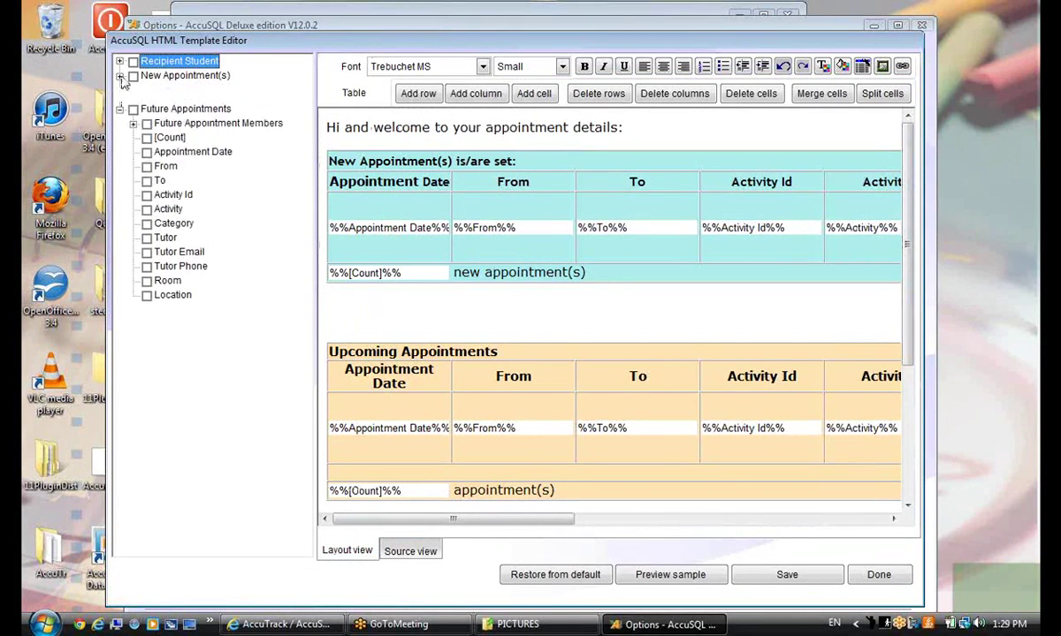
pyautogui.click(119, 62)
# Inspect the Appointment Date, From, To and Activity Id placeholders in the appointments table
pyautogui.click(466, 314)
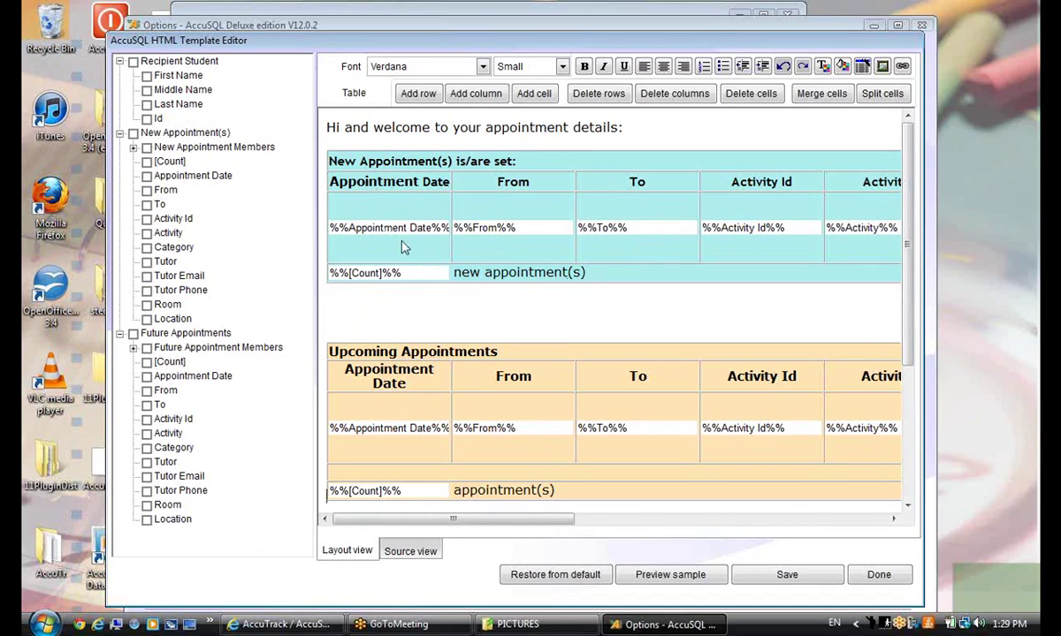
pyautogui.click(378, 222)
pyautogui.click(521, 233)
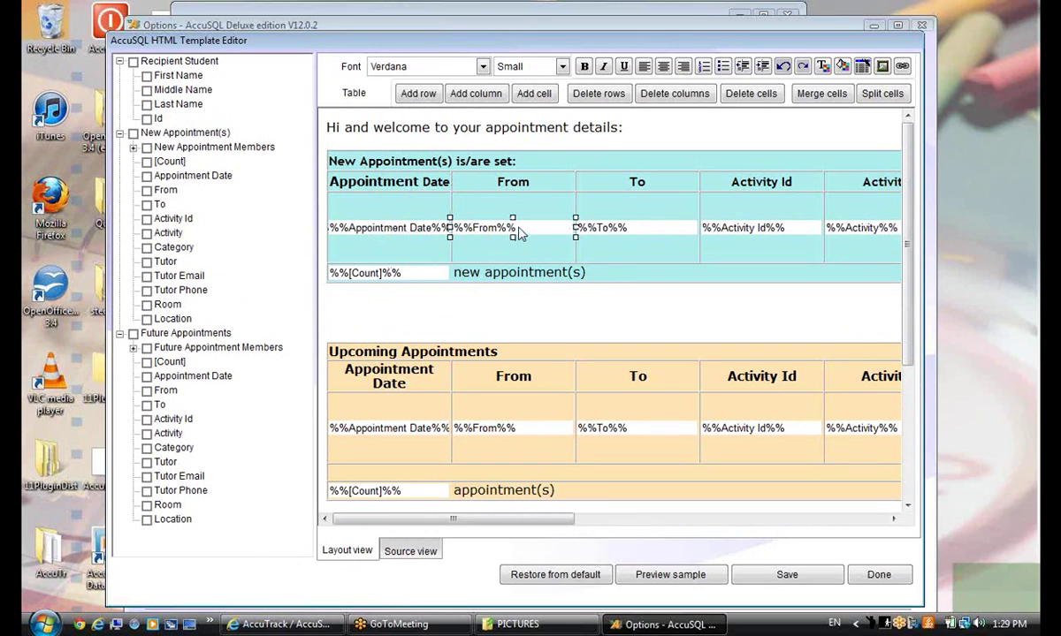
pyautogui.click(622, 232)
pyautogui.click(752, 236)
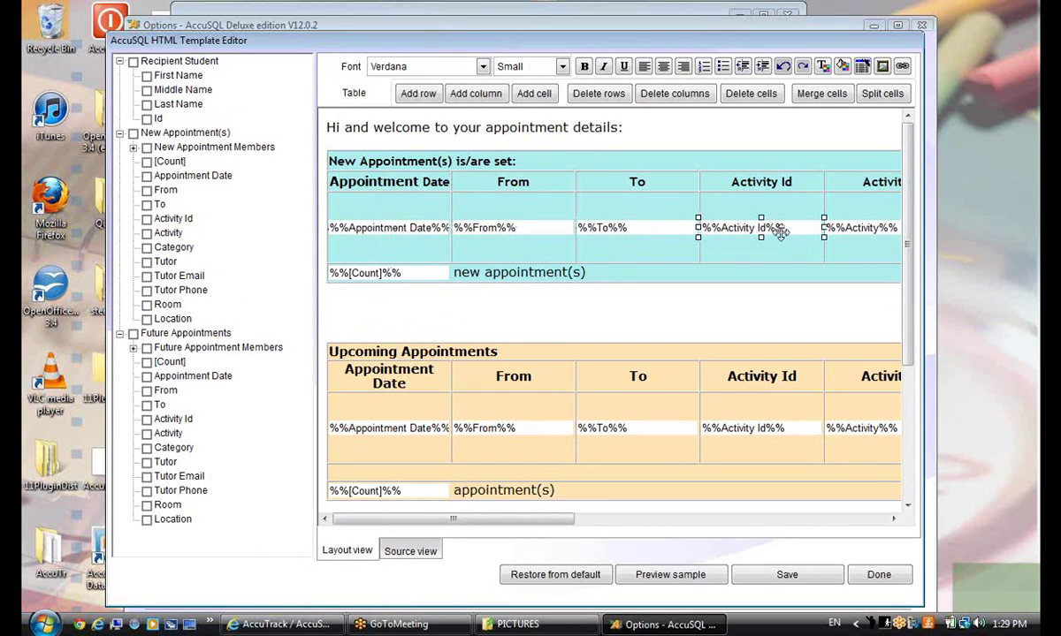
pyautogui.moveTo(482, 520); pyautogui.dragTo(412, 512)
# Insert Tutor Email and Tutor Phone fields from Future Appointments below the new-appointments table
pyautogui.click(147, 476)
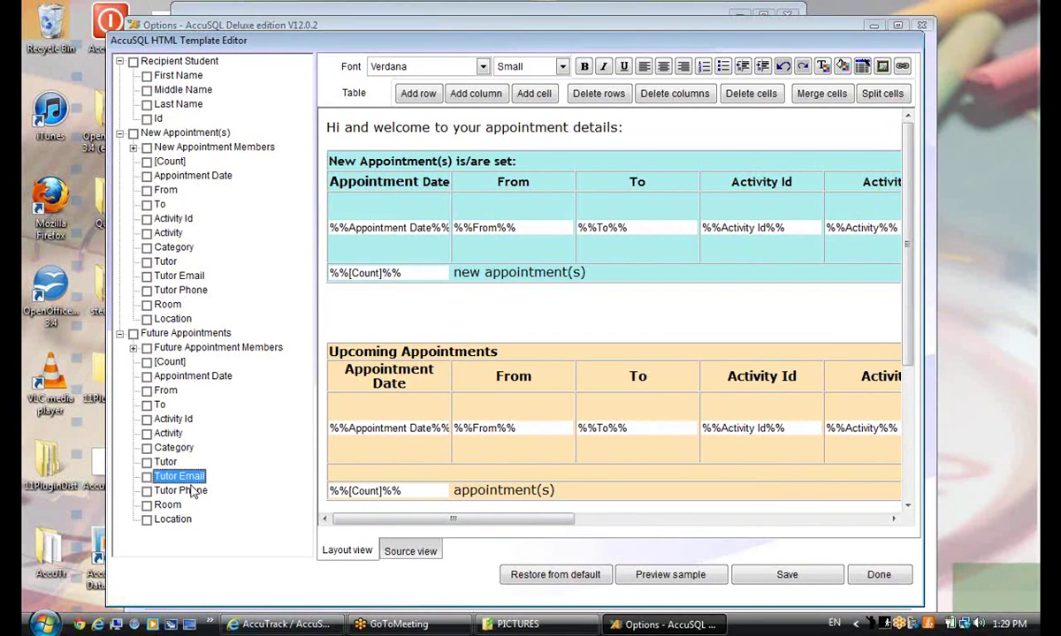
pyautogui.moveTo(176, 477); pyautogui.dragTo(384, 294)
pyautogui.click(147, 491)
pyautogui.moveTo(173, 490); pyautogui.dragTo(599, 321)
pyautogui.click(334, 301)
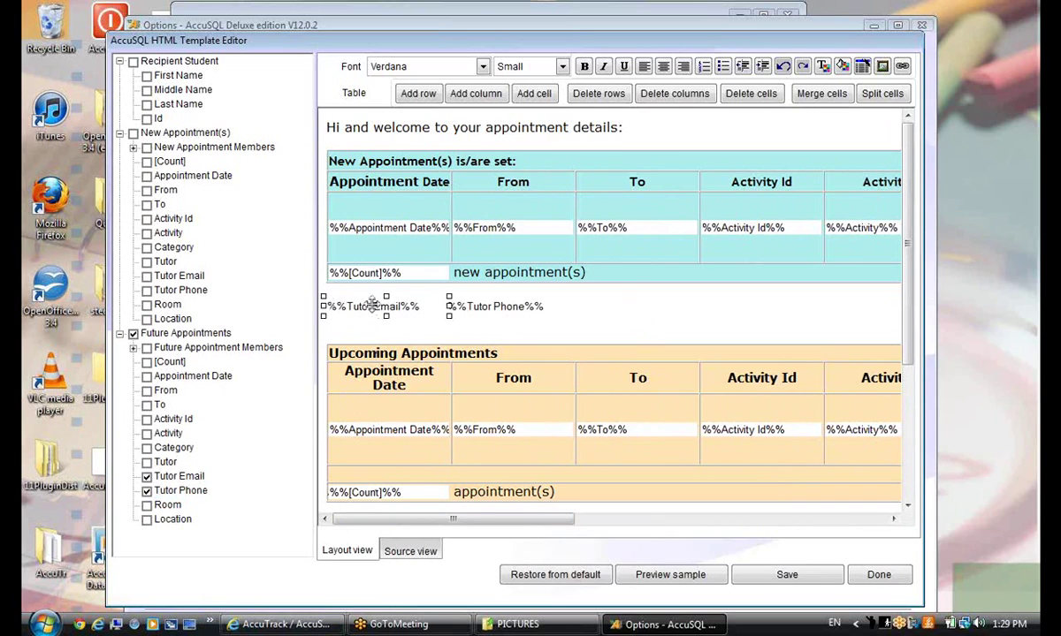
pyautogui.click(577, 306)
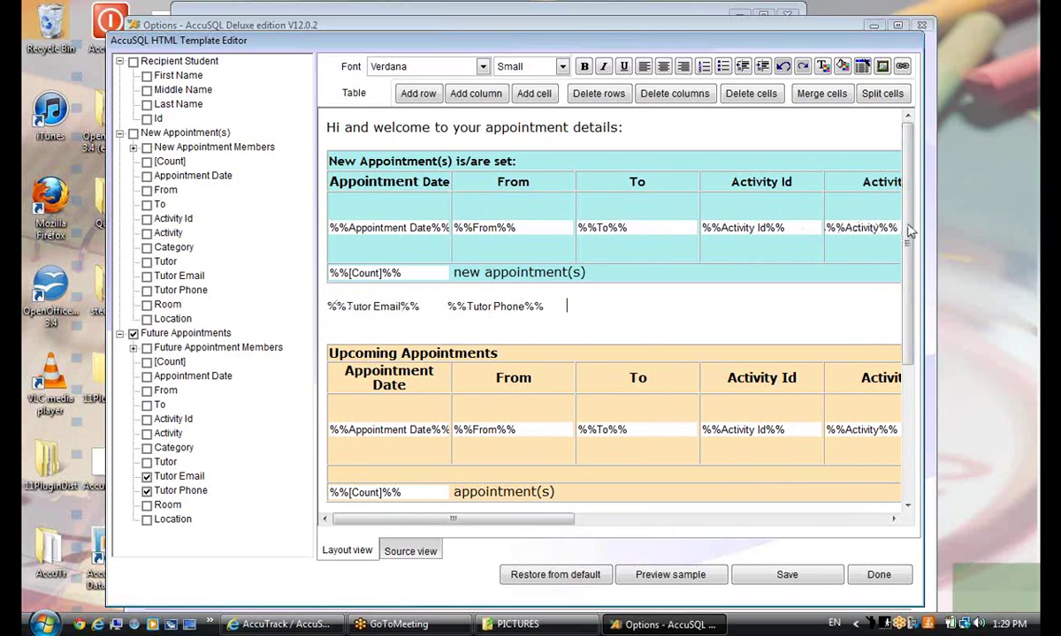
pyautogui.click(354, 305)
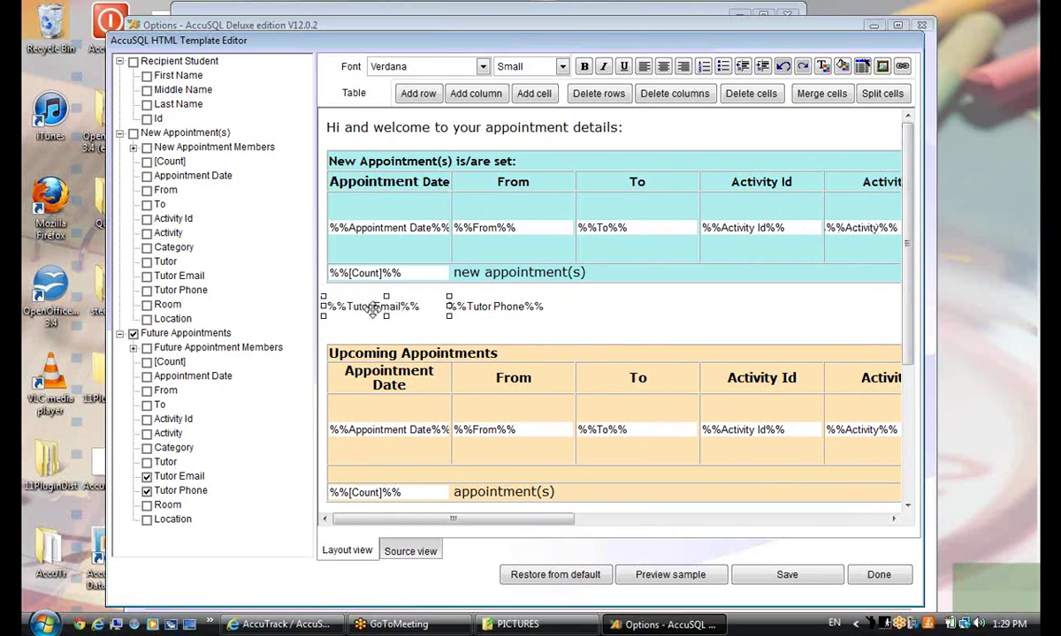
pyautogui.click(474, 304)
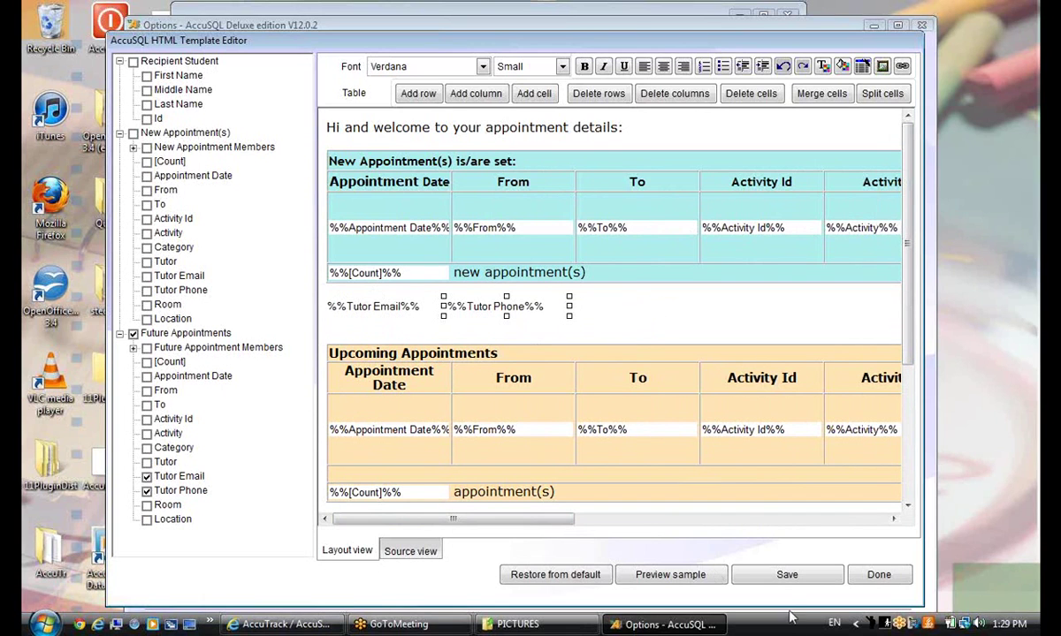
# Save the edited template and close the HTML Template Editor
pyautogui.click(784, 575)
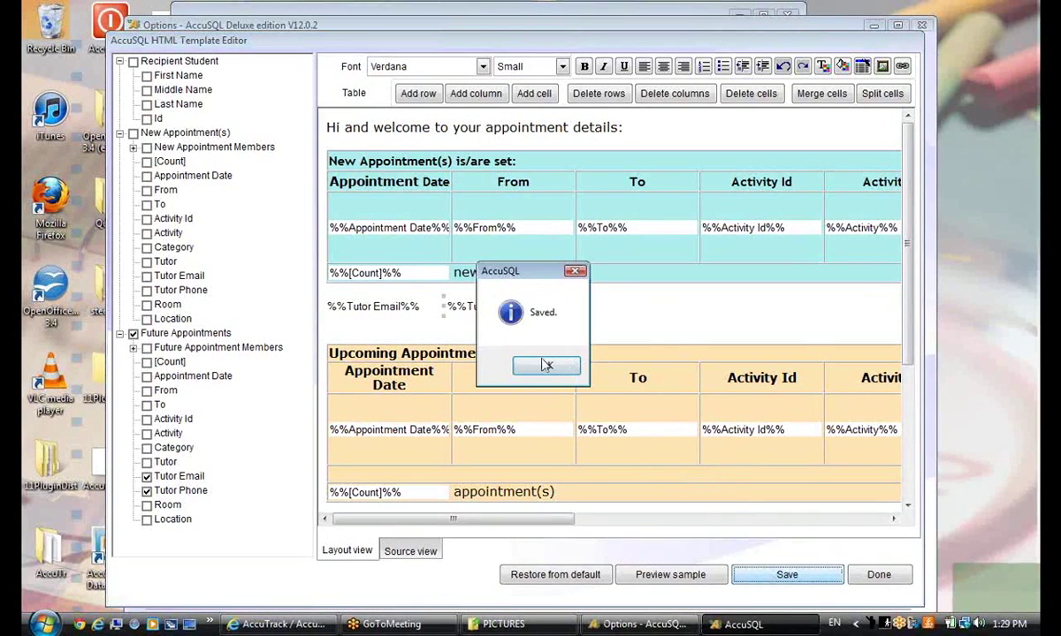
pyautogui.click(545, 365)
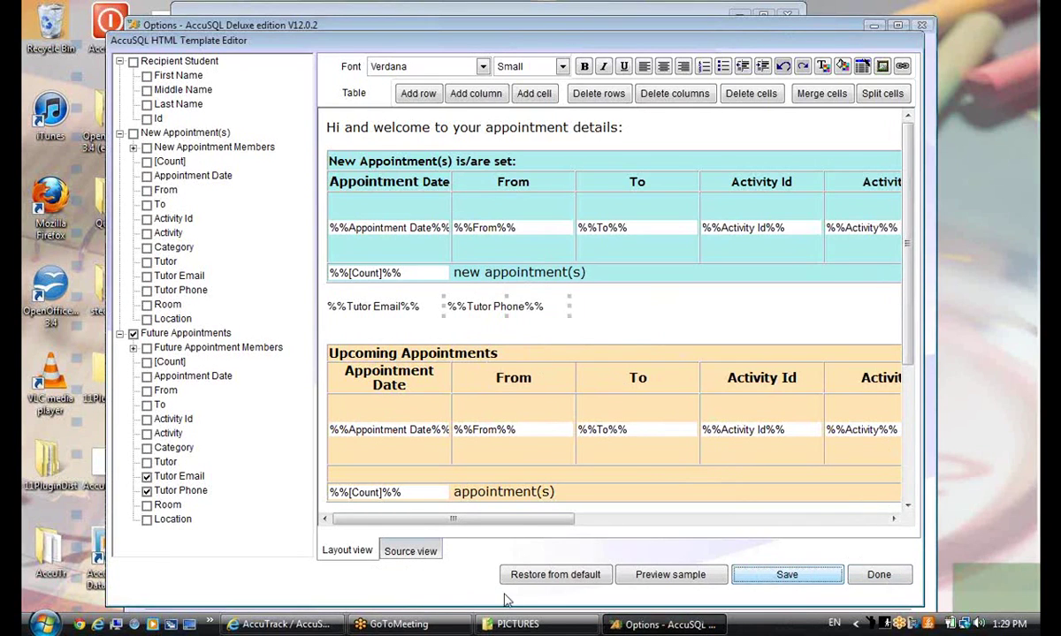
pyautogui.click(879, 575)
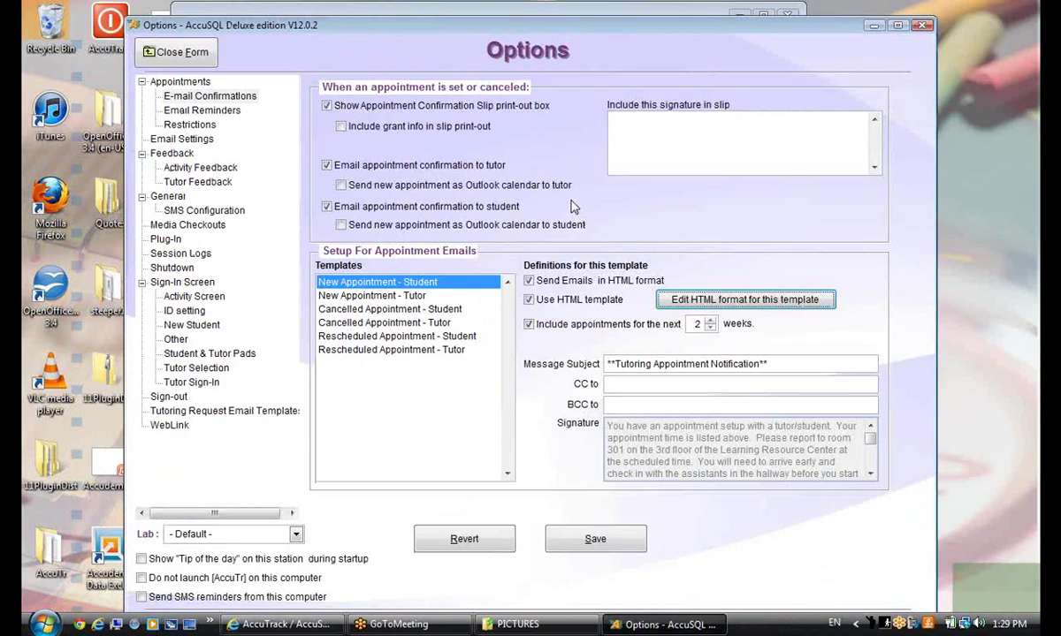
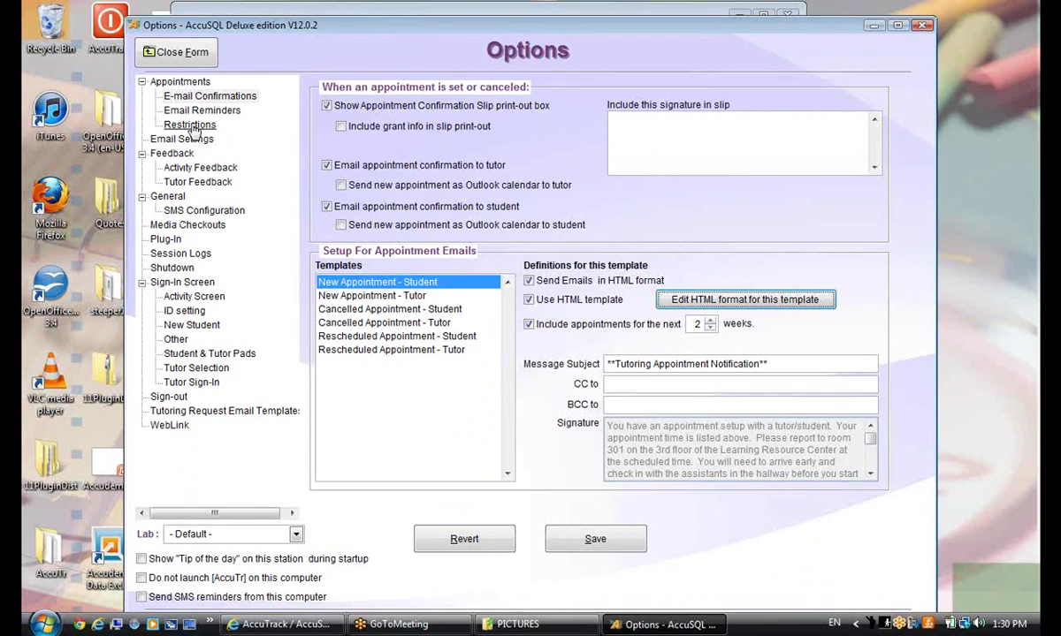
# In General > Terminology, set Student's term and plural to 'People', then save the terminology and options
pyautogui.click(167, 196)
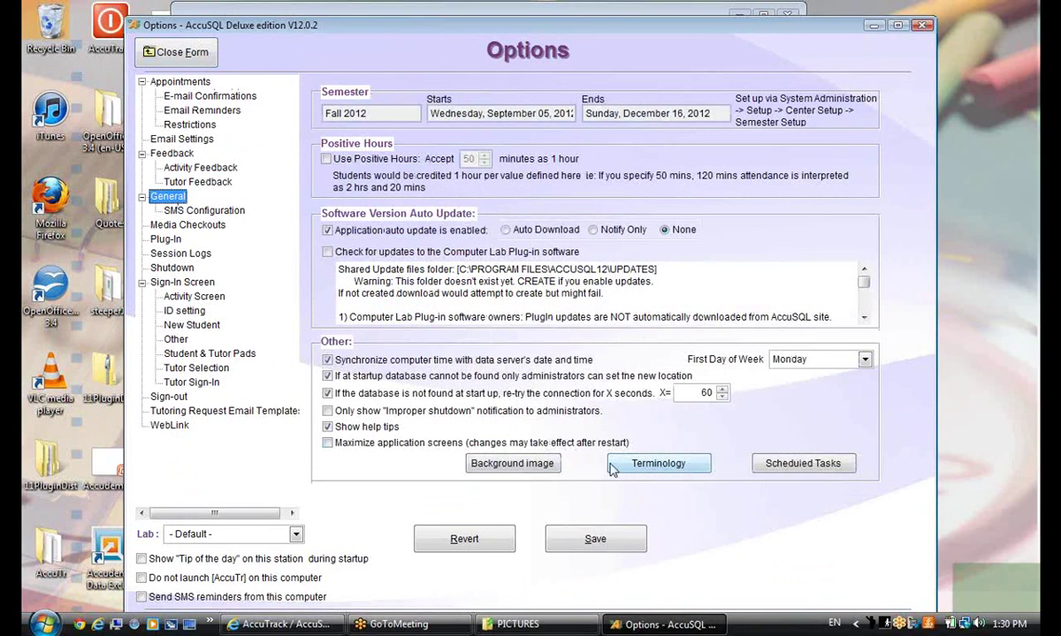
pyautogui.click(667, 466)
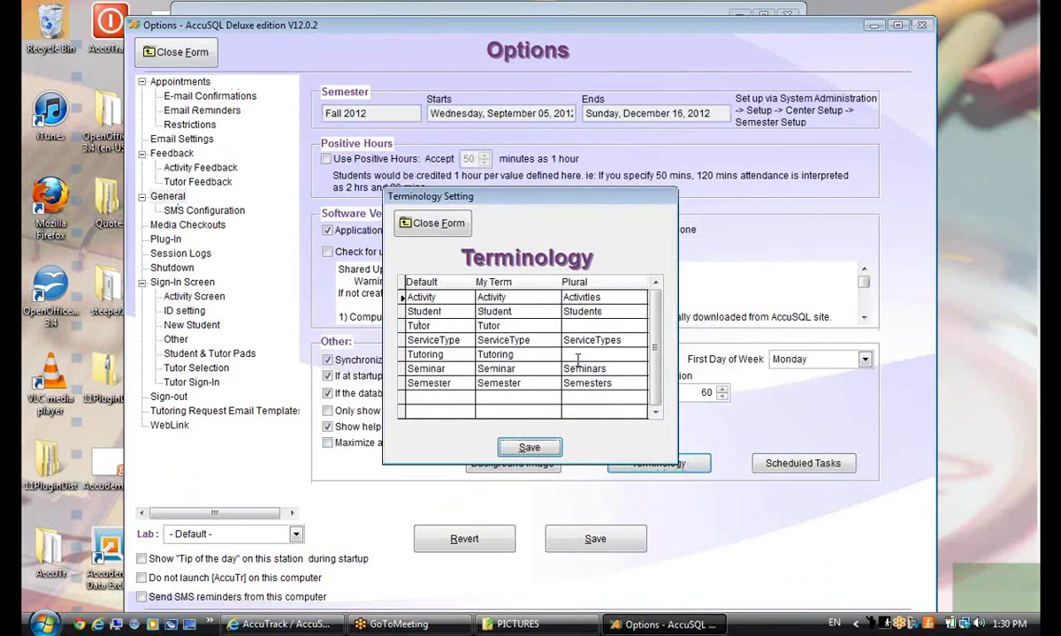
pyautogui.click(514, 311)
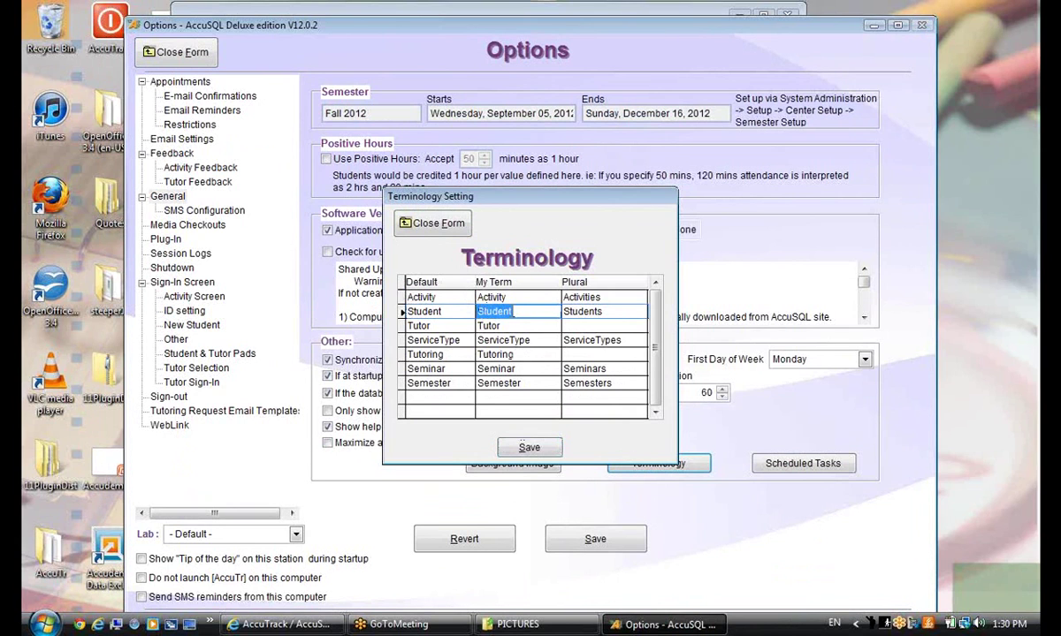
pyautogui.write('People')
pyautogui.click(598, 316)
pyautogui.write('P')
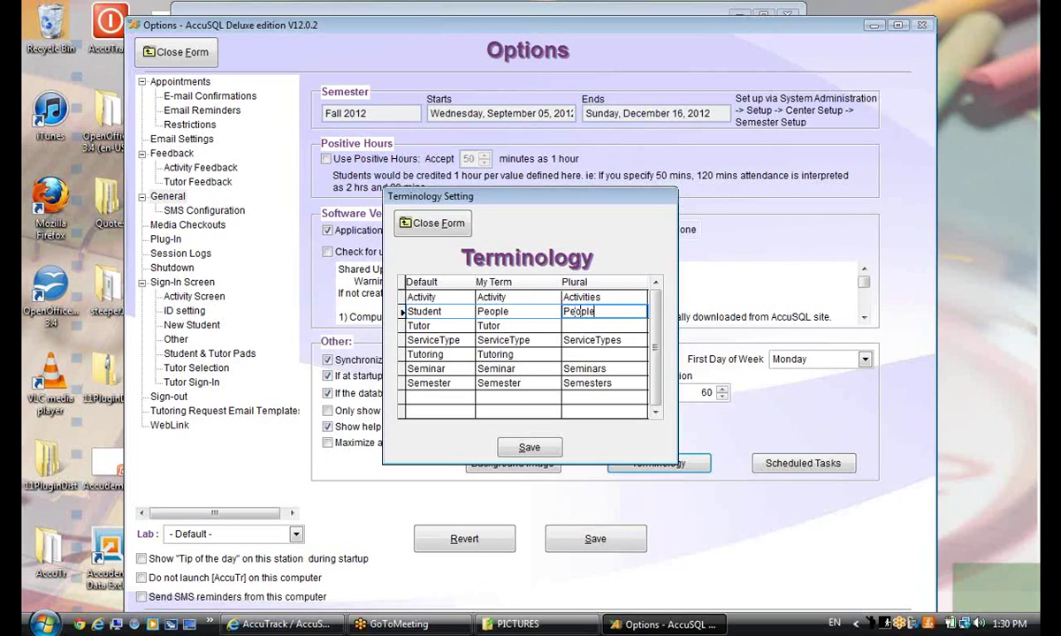
pyautogui.click(530, 447)
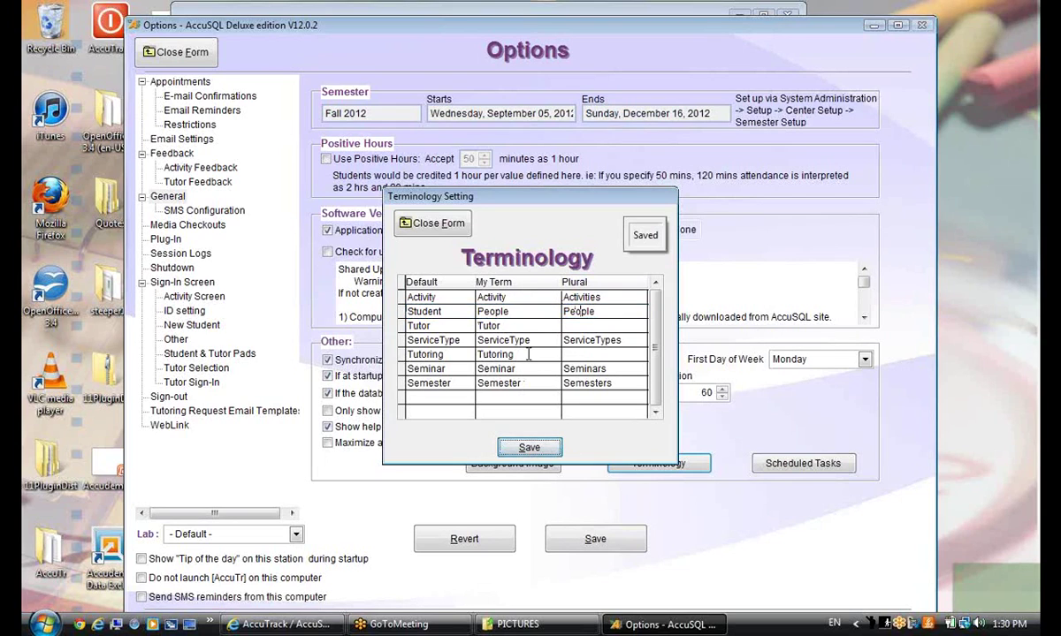
pyautogui.click(426, 224)
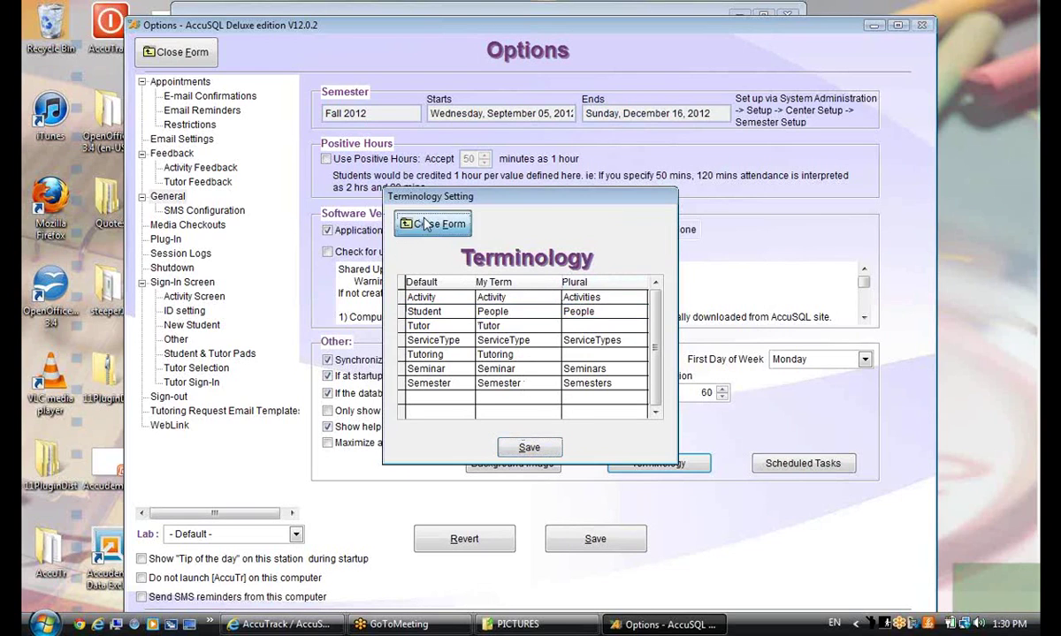
pyautogui.click(594, 540)
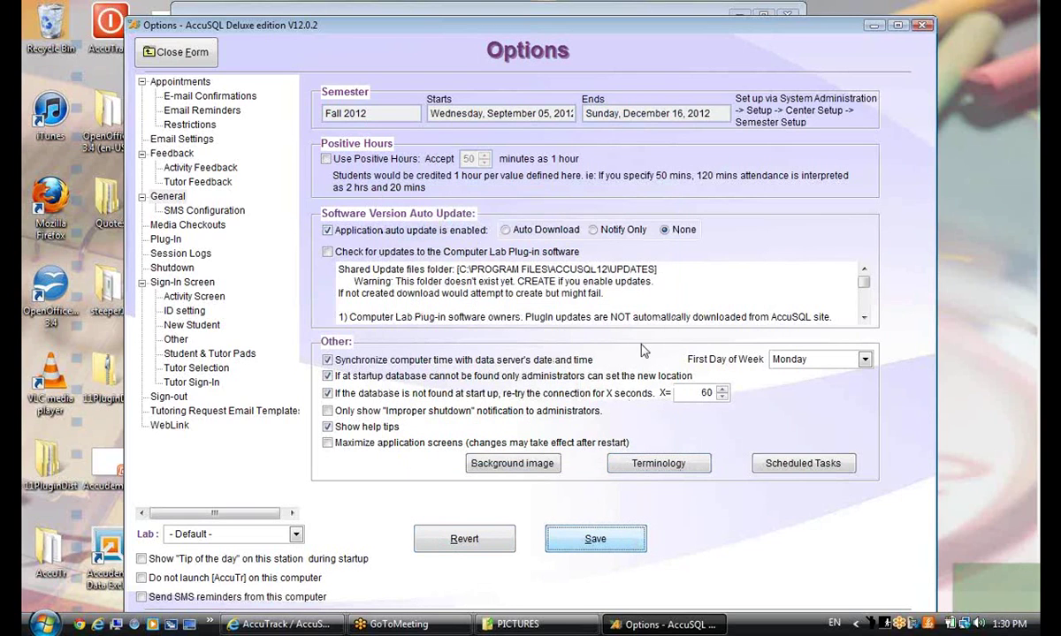
# Close the Options form and sign back in at the sign-in screen with the admin ID
pyautogui.click(180, 53)
pyautogui.click(237, 256)
pyautogui.click(157, 97)
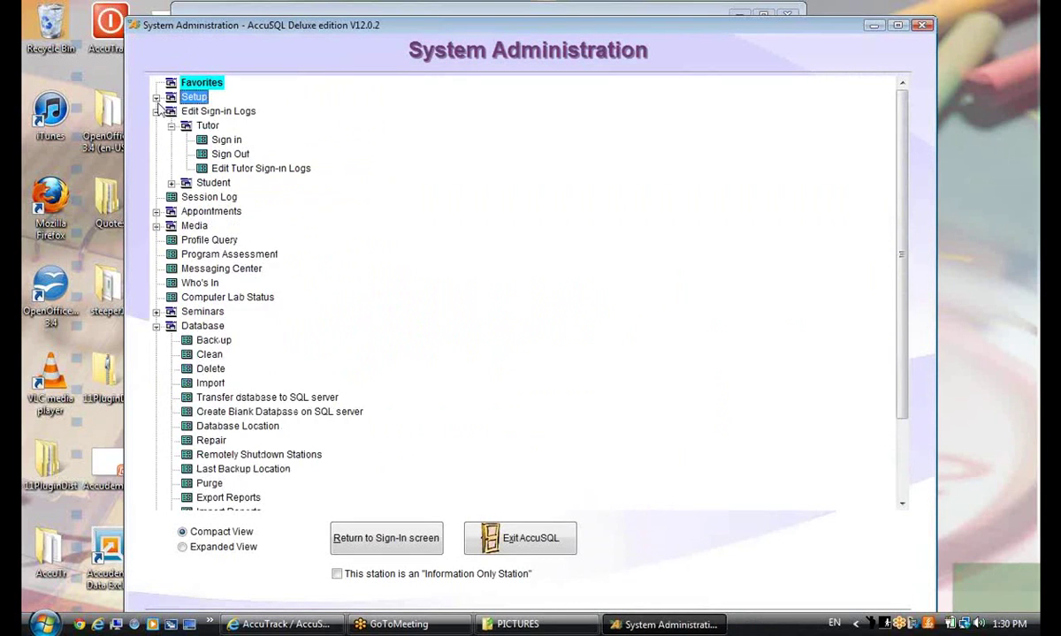
pyautogui.click(210, 183)
pyautogui.click(171, 183)
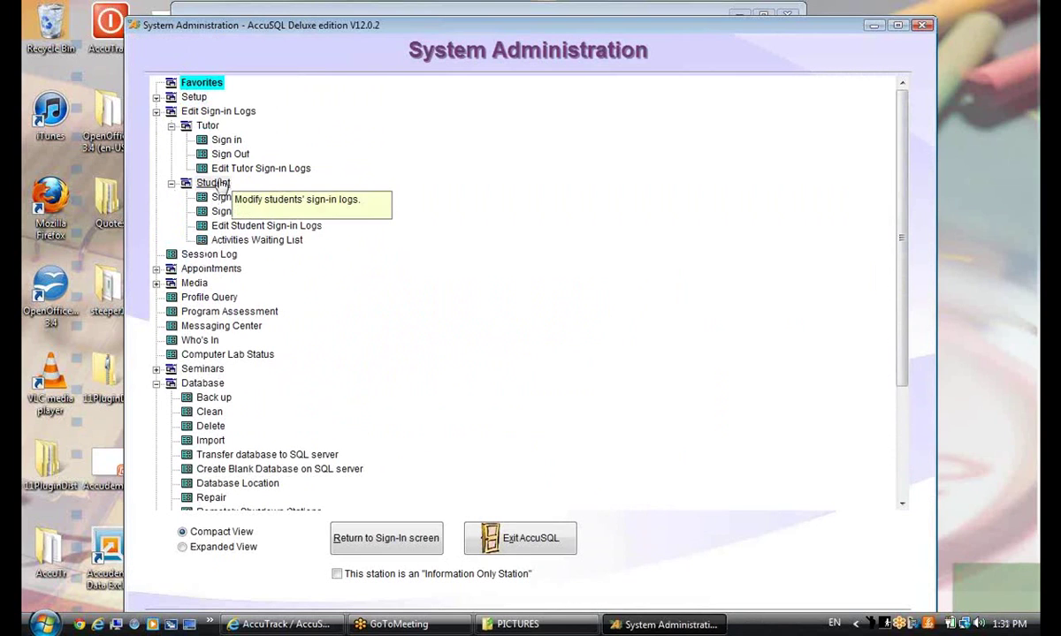
pyautogui.click(380, 538)
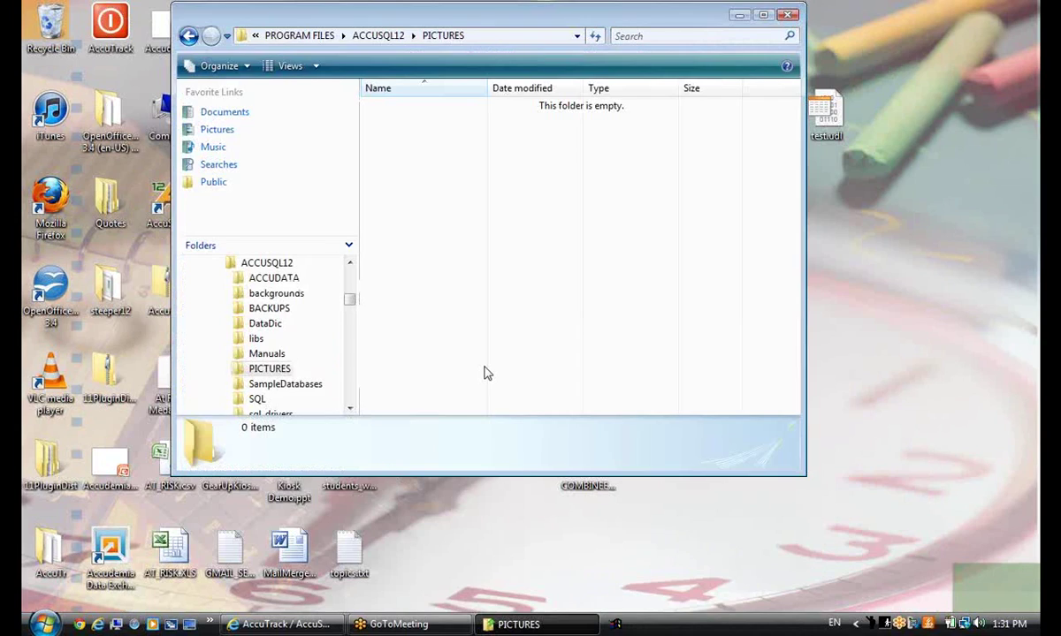
pyautogui.write('*******')
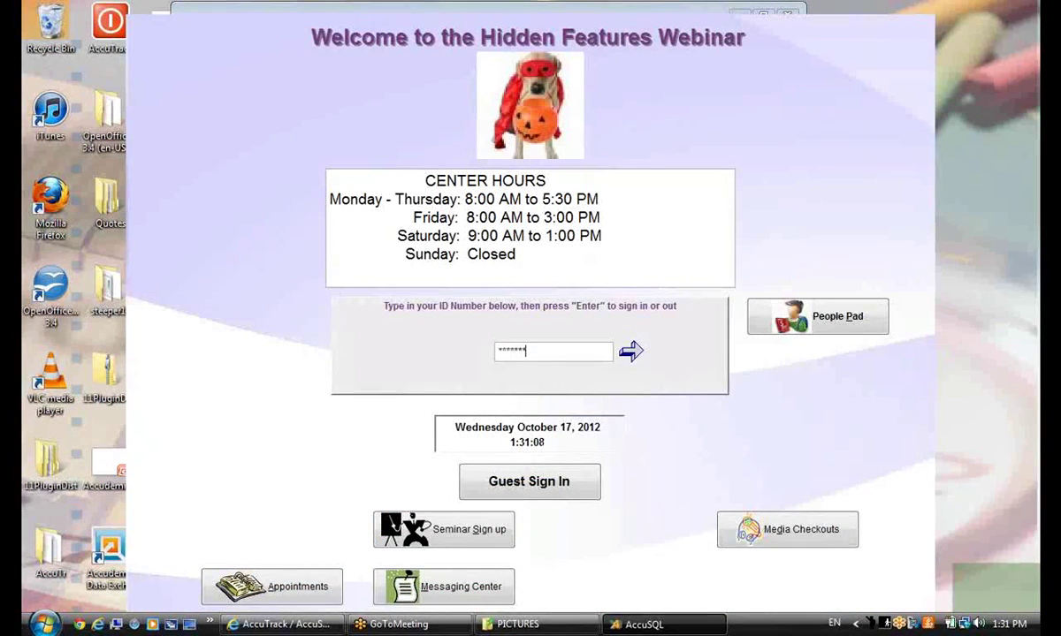
pyautogui.press('Return')
pyautogui.press('Return')
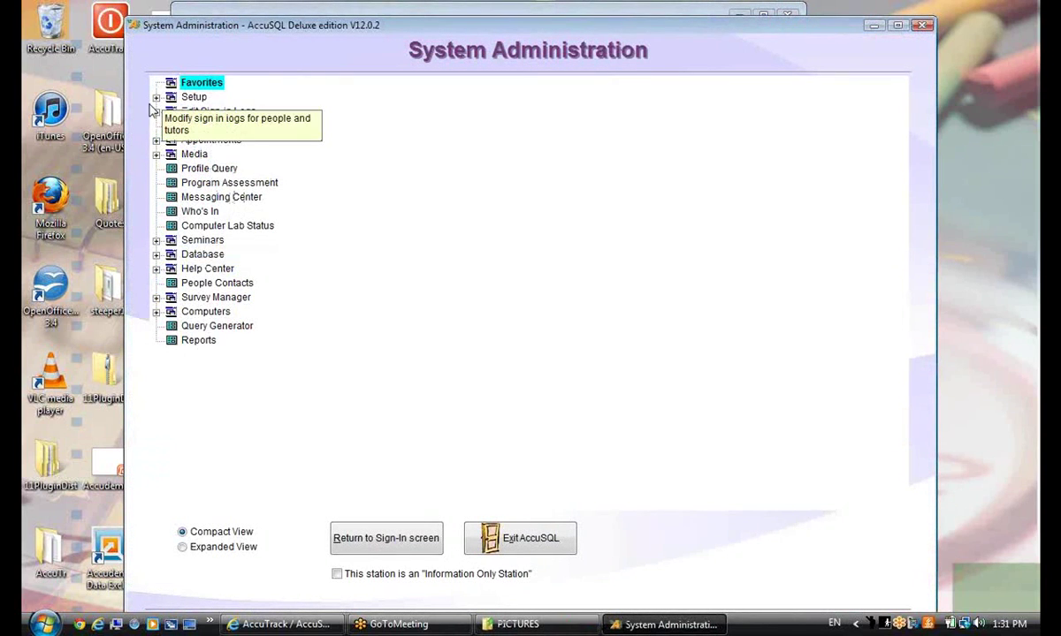
# Reopen Setup > Options > General > Terminology to confirm the People terms, then close it
pyautogui.click(156, 97)
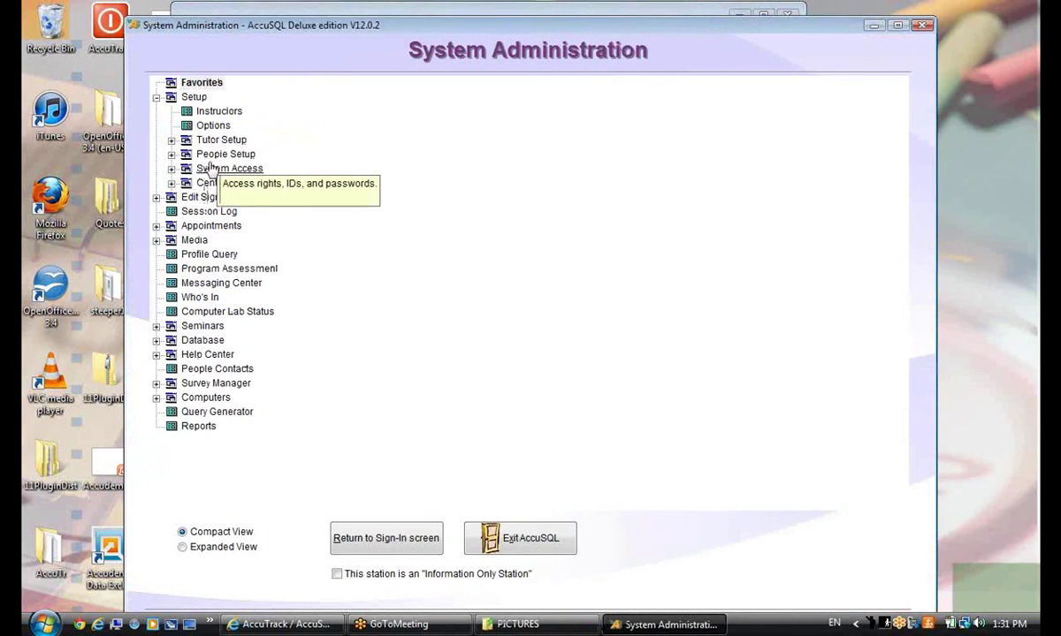
pyautogui.click(171, 154)
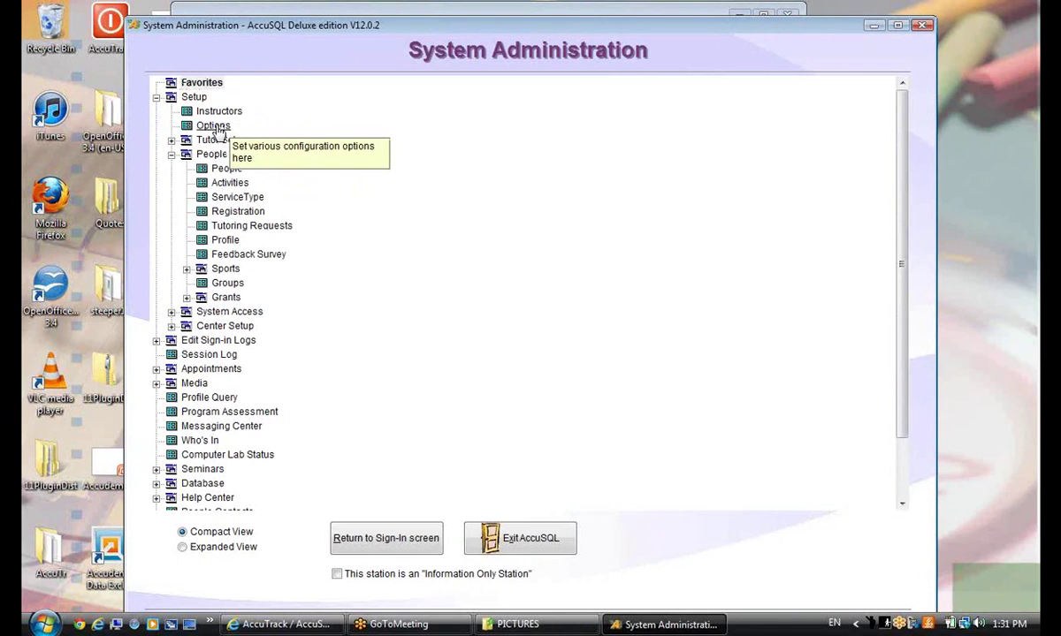
pyautogui.click(213, 125)
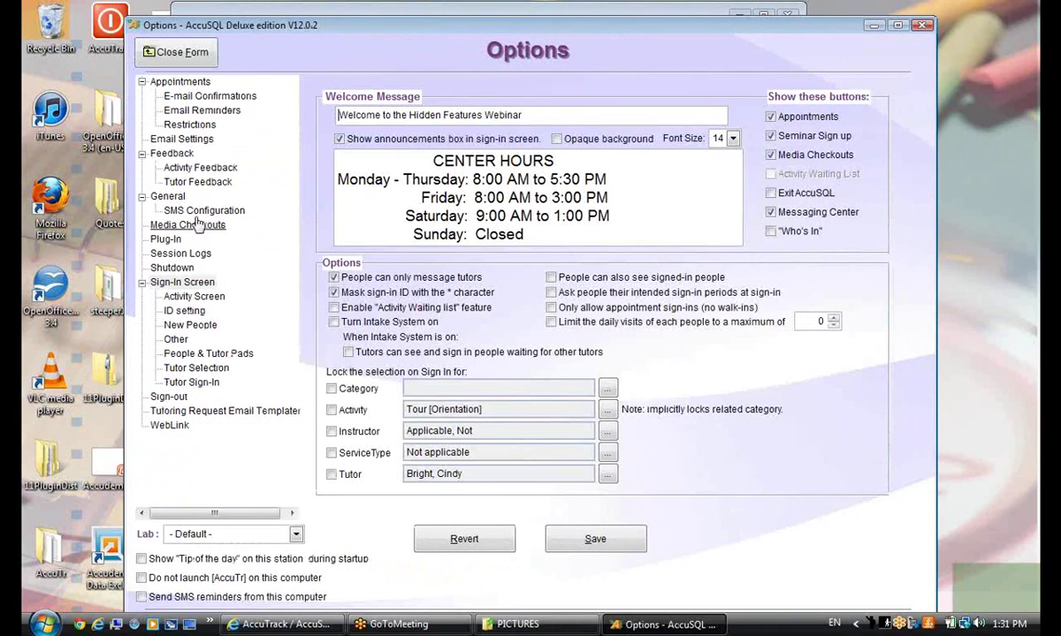
pyautogui.click(159, 196)
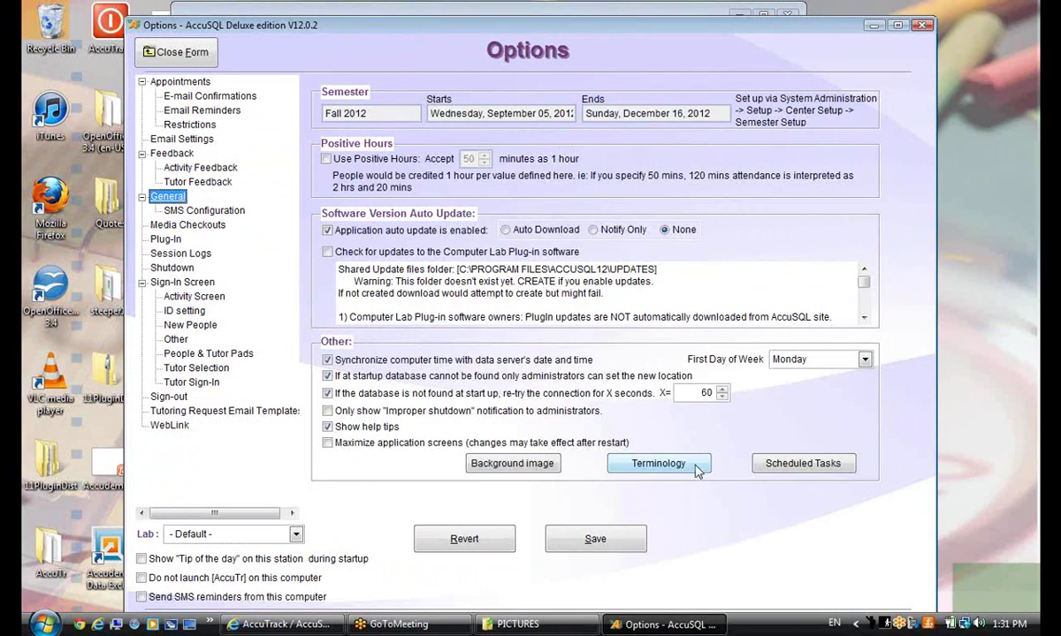
pyautogui.click(688, 463)
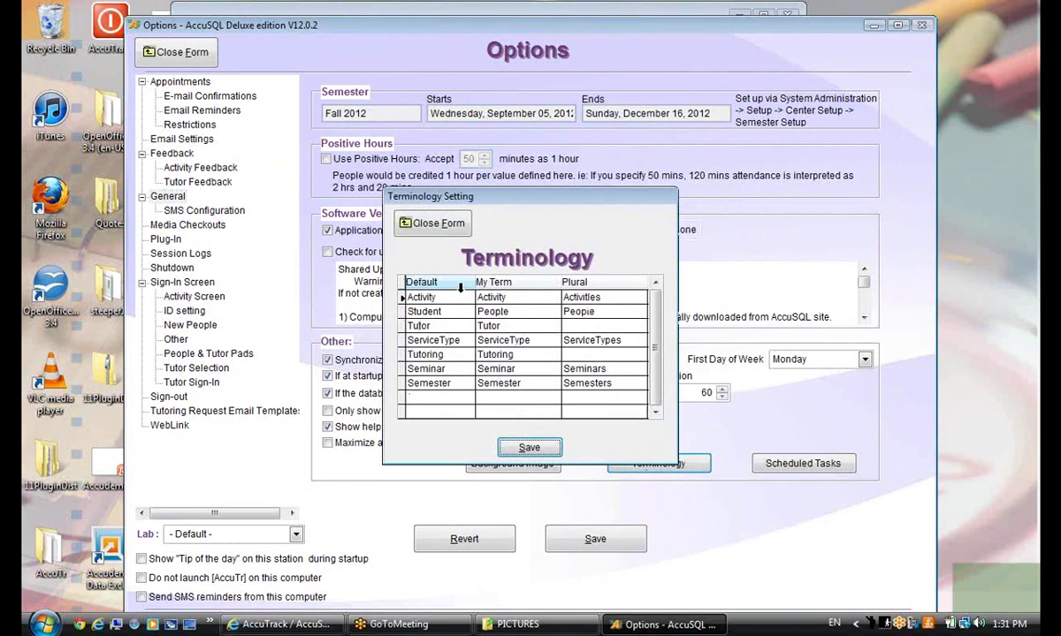
pyautogui.click(495, 297)
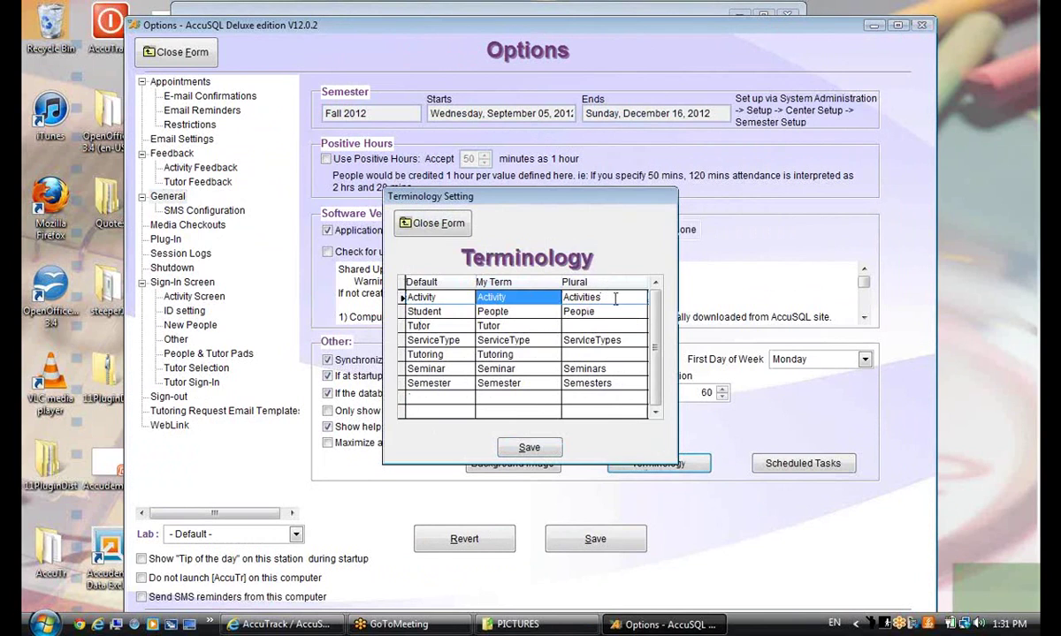
pyautogui.click(616, 299)
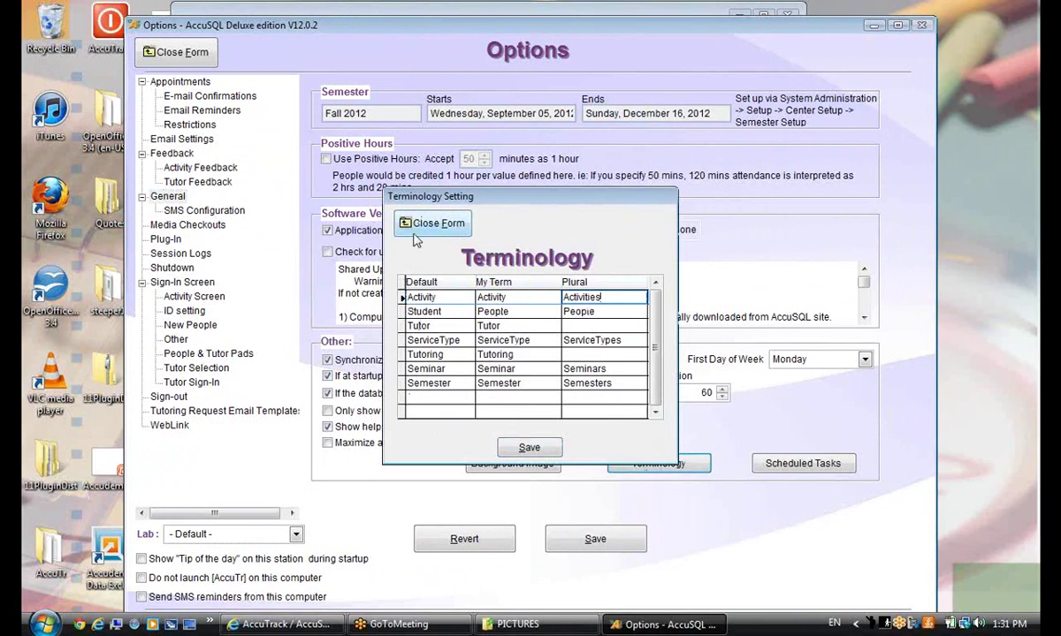
pyautogui.click(409, 223)
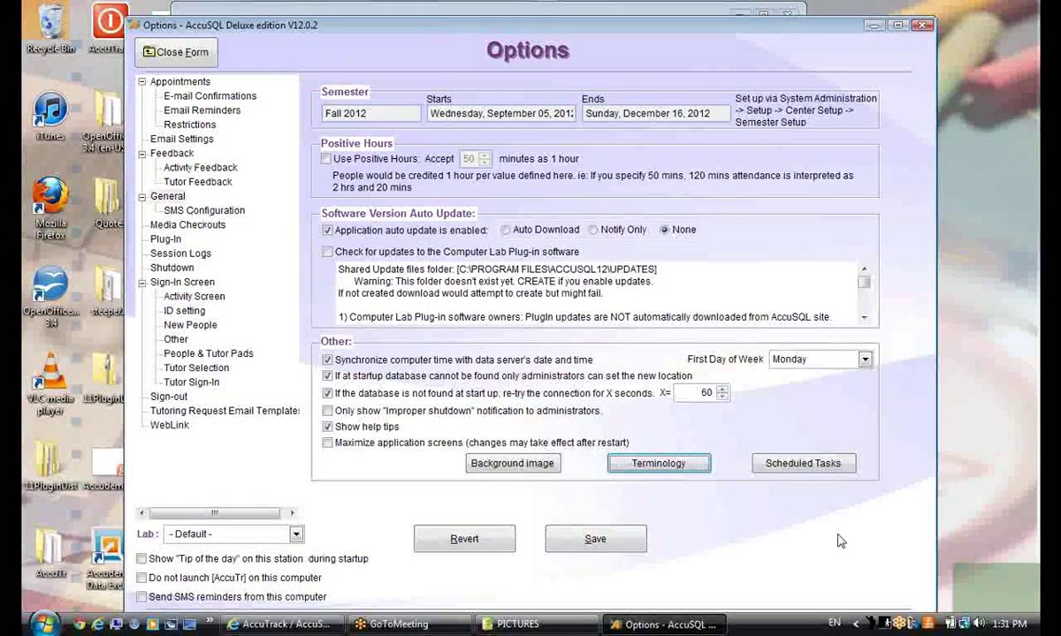
# Browse from file to the C:\Program Files\AccuSQL12\backgrounds folder for a background picture
pyautogui.click(495, 464)
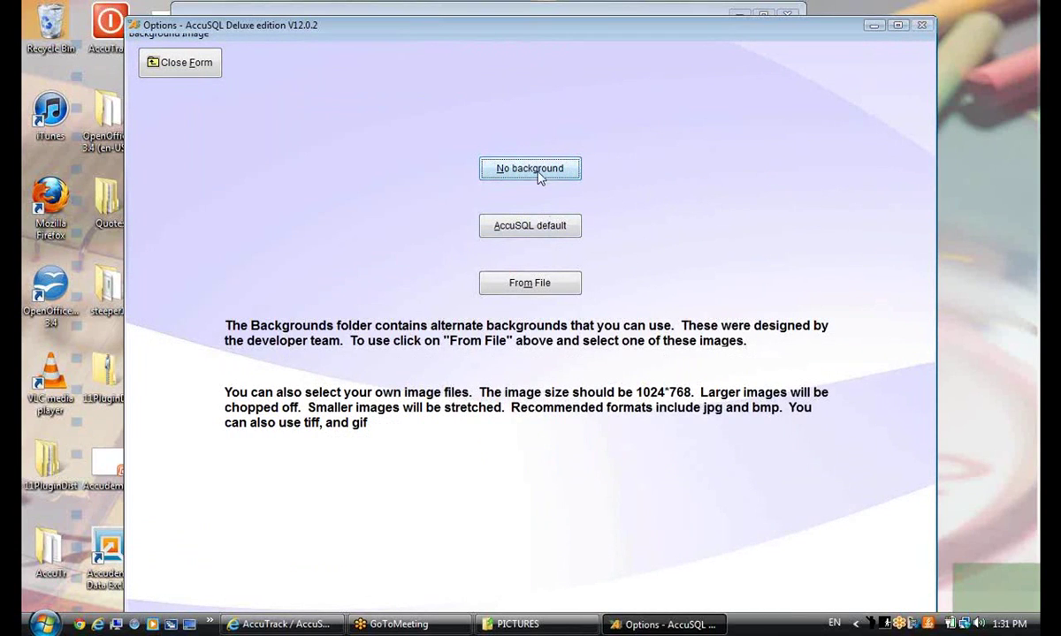
pyautogui.click(517, 292)
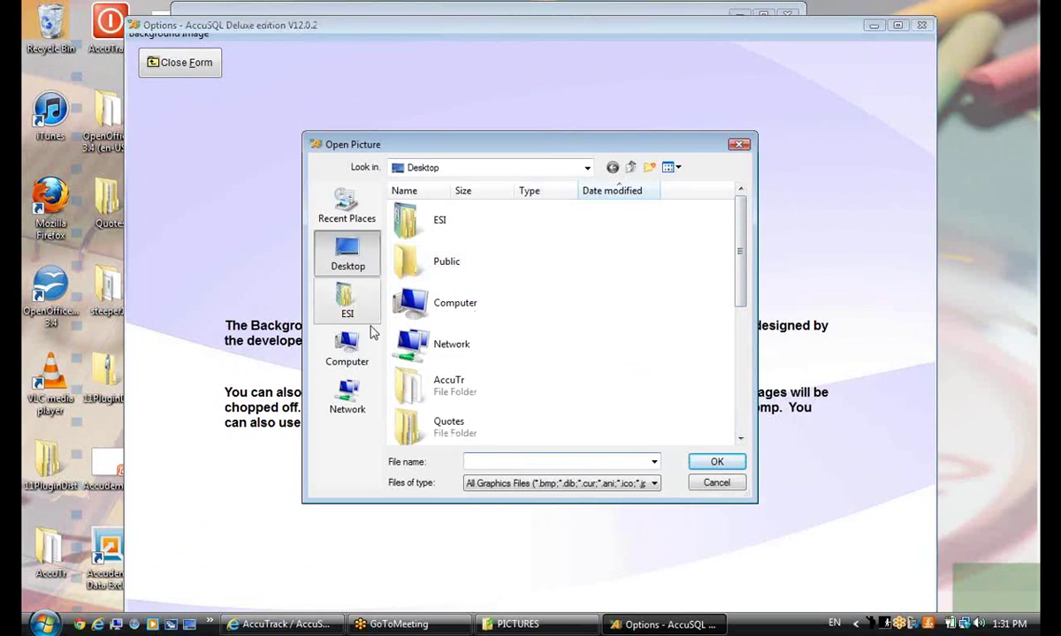
pyautogui.click(571, 168)
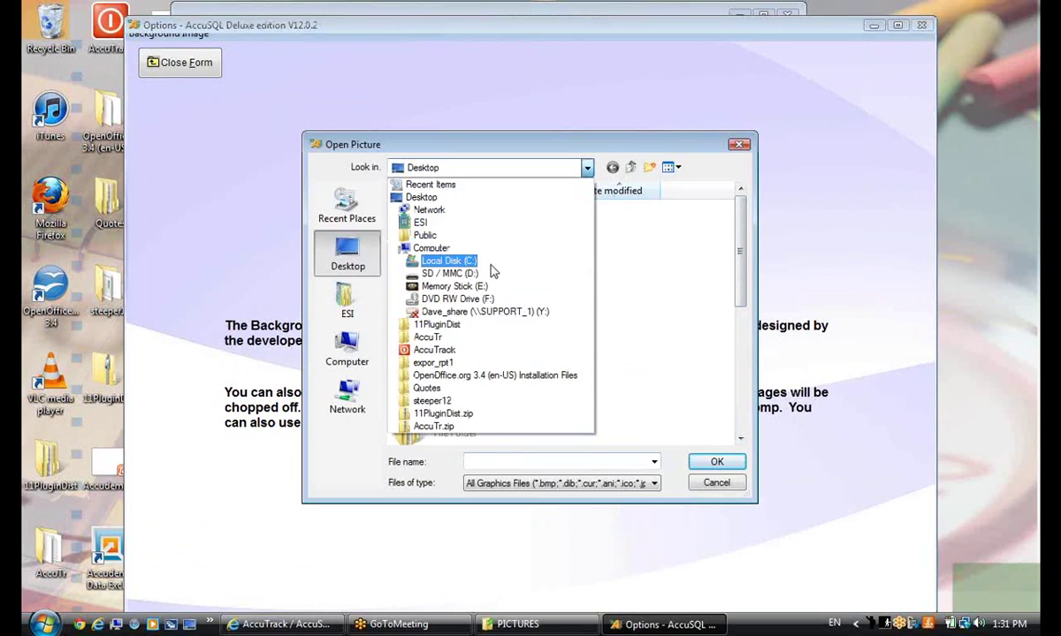
pyautogui.click(493, 267)
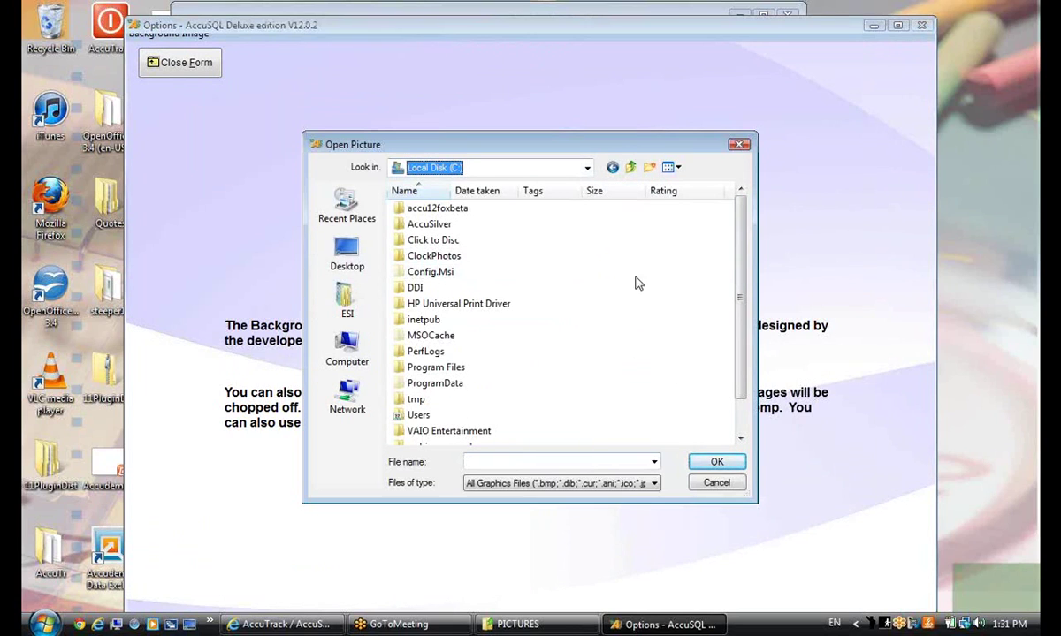
pyautogui.doubleClick(446, 367)
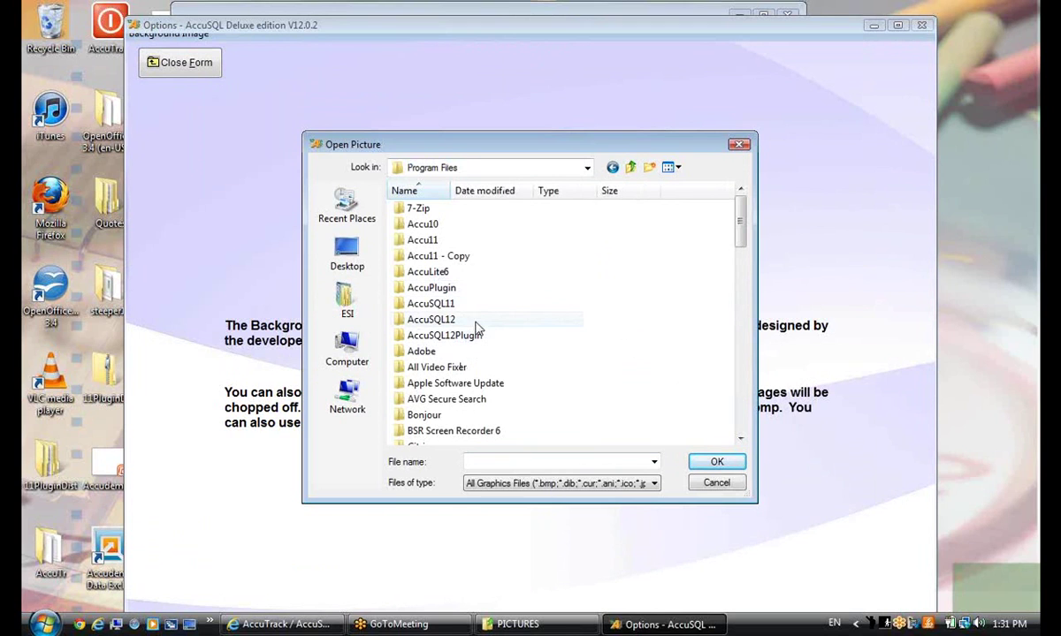
pyautogui.doubleClick(477, 326)
pyautogui.moveTo(733, 279)
pyautogui.mouseDown()
pyautogui.moveTo(743, 336)
pyautogui.moveTo(745, 265)
pyautogui.mouseUp()
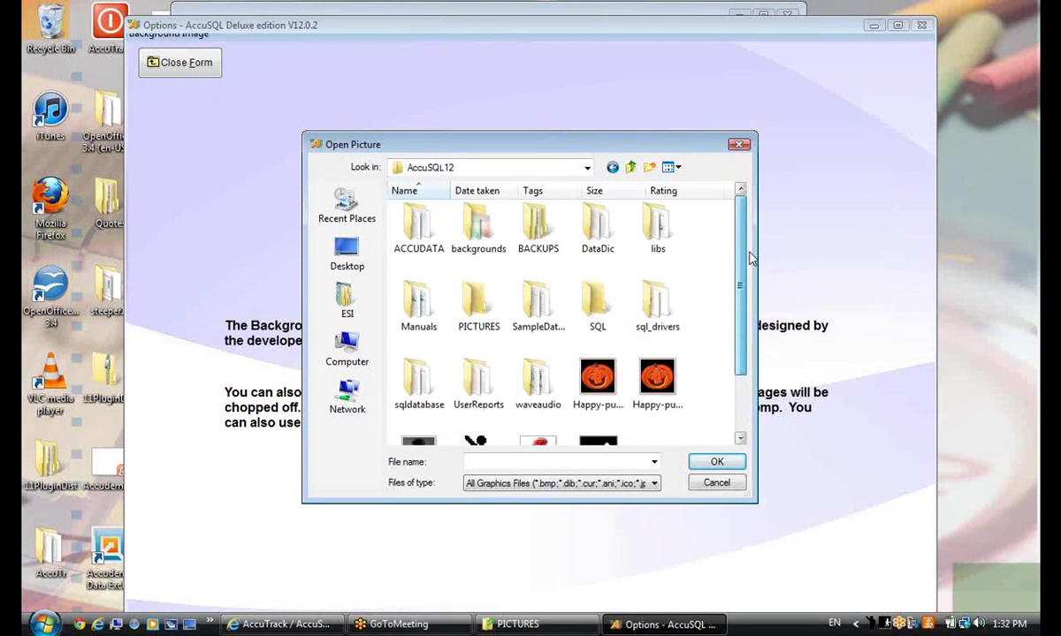
pyautogui.doubleClick(458, 240)
# Choose the Accu-School background image, close the background settings, and save the options
pyautogui.moveTo(739, 274)
pyautogui.mouseDown()
pyautogui.moveTo(731, 351)
pyautogui.moveTo(742, 254)
pyautogui.mouseUp()
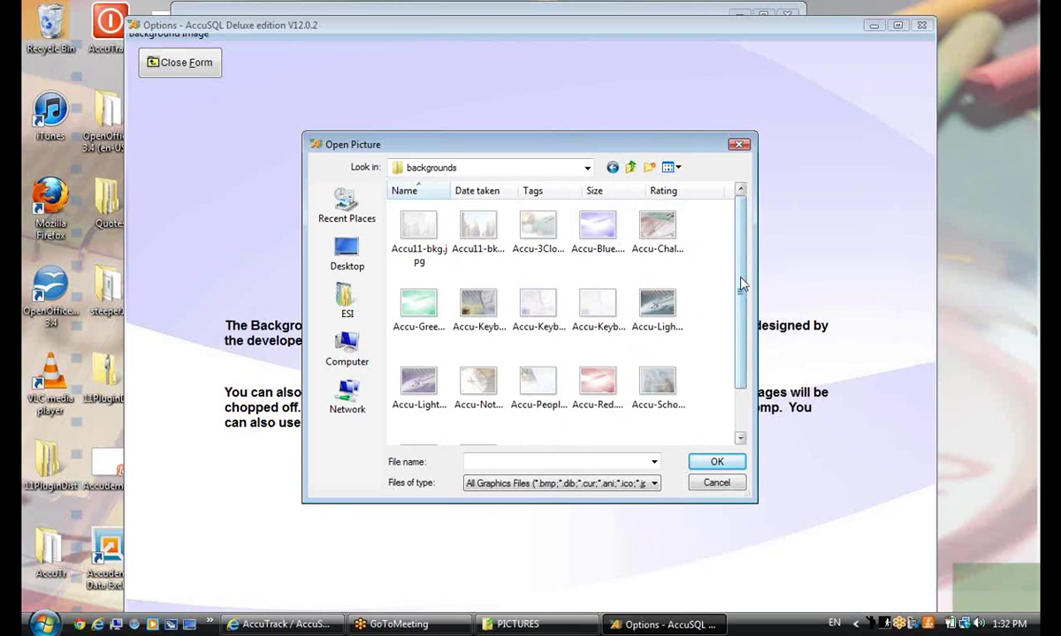
pyautogui.moveTo(741, 297); pyautogui.dragTo(743, 361)
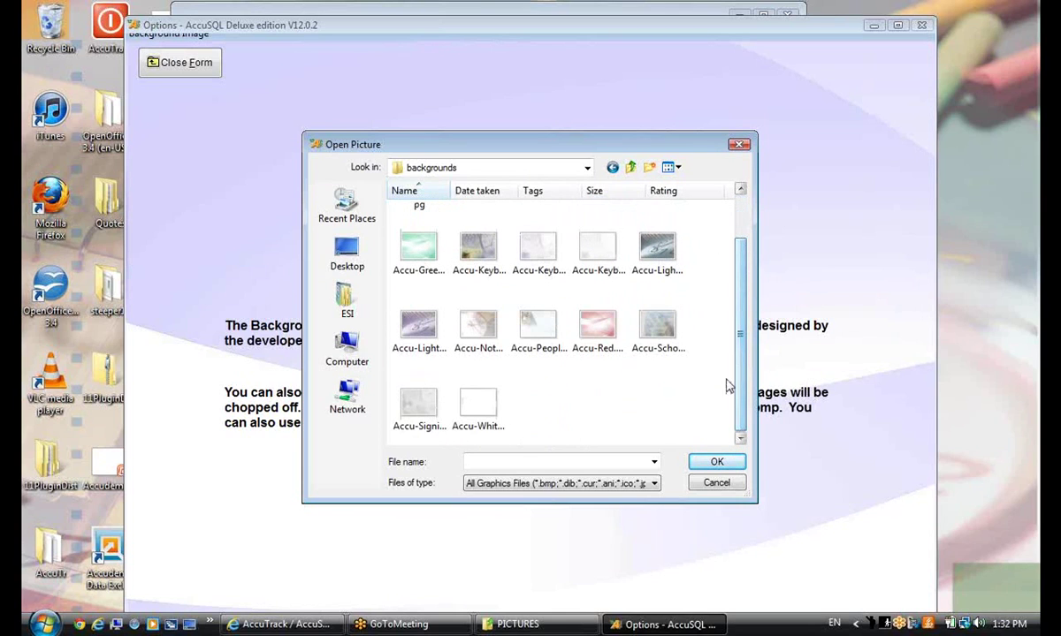
pyautogui.click(653, 323)
pyautogui.click(712, 462)
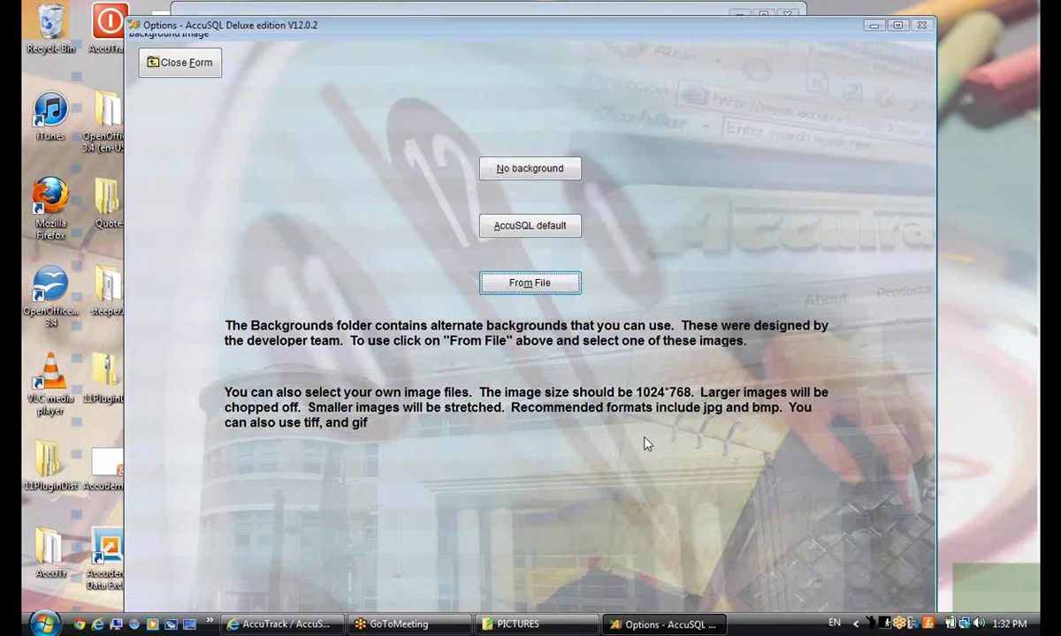
pyautogui.click(180, 62)
pyautogui.click(591, 543)
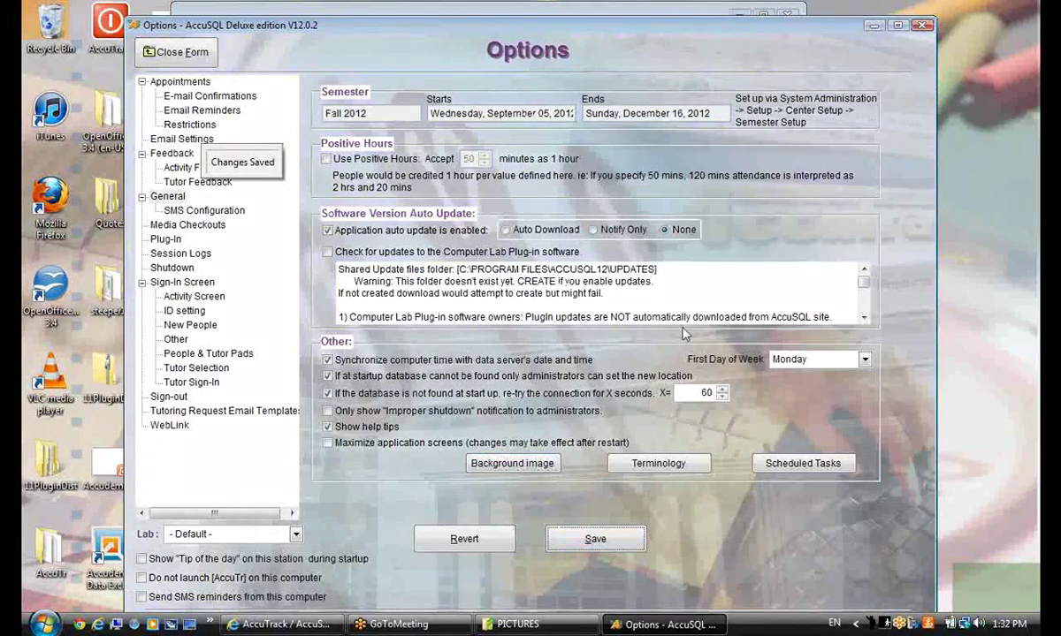
# Open the background From File picker and select Accu-Blue.jpg
pyautogui.click(520, 465)
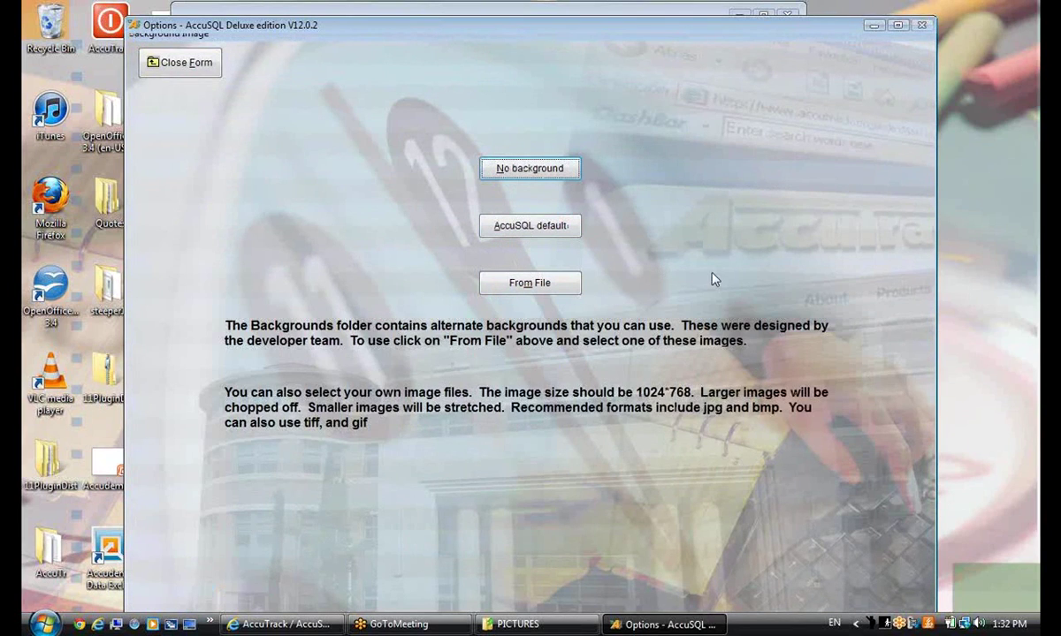
pyautogui.click(528, 285)
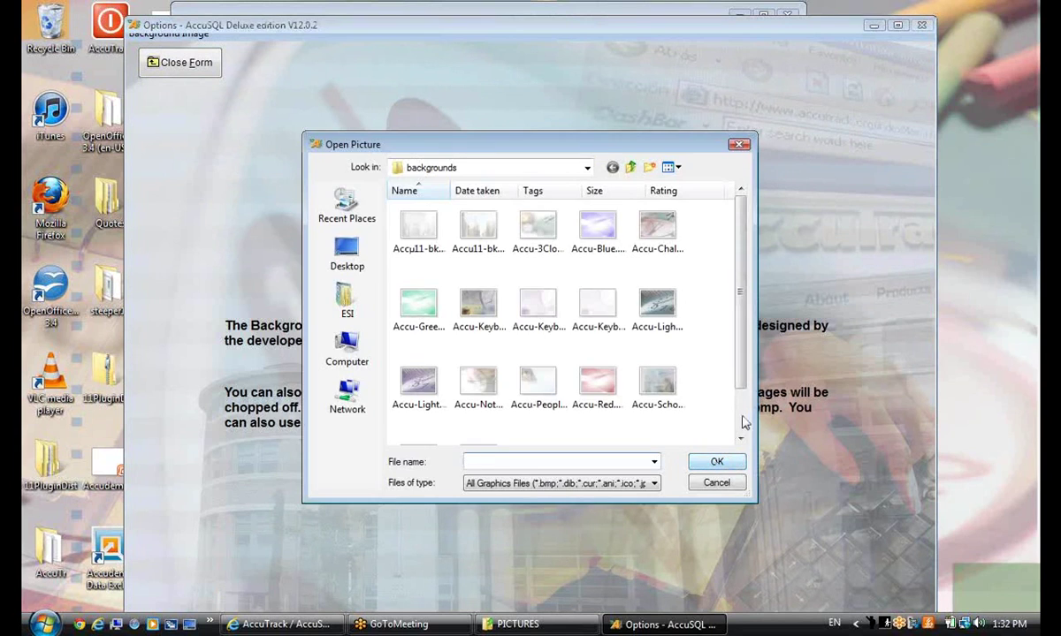
pyautogui.click(598, 246)
pyautogui.rightClick(598, 240)
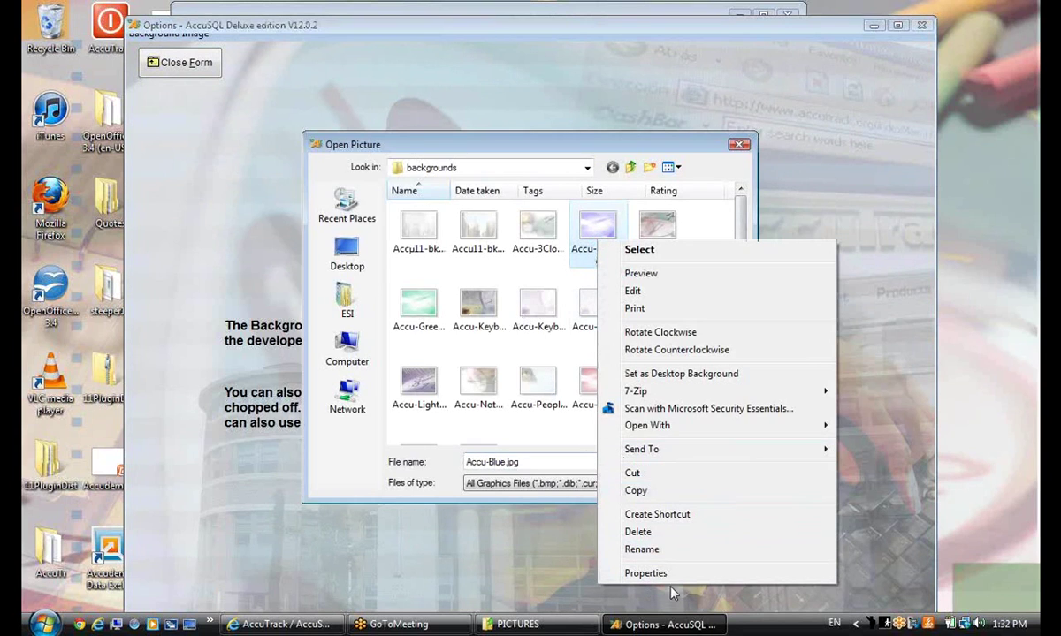
# Check Accu-Blue.jpg's Properties details, confirming its 1800 x 1350 dimensions, then close Properties
pyautogui.click(650, 572)
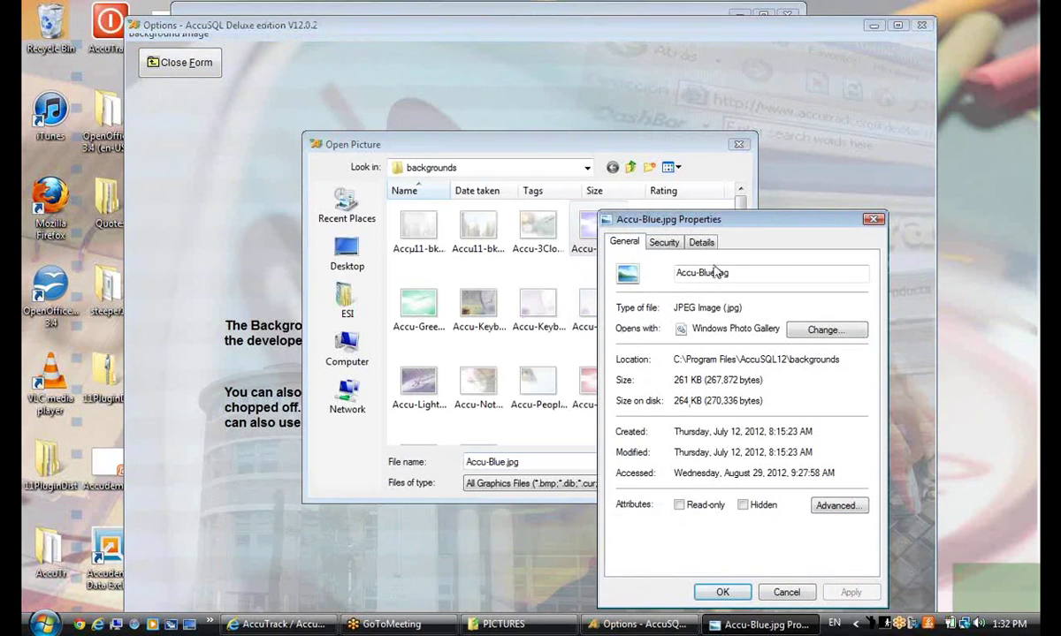
pyautogui.moveTo(741, 221); pyautogui.dragTo(630, 204)
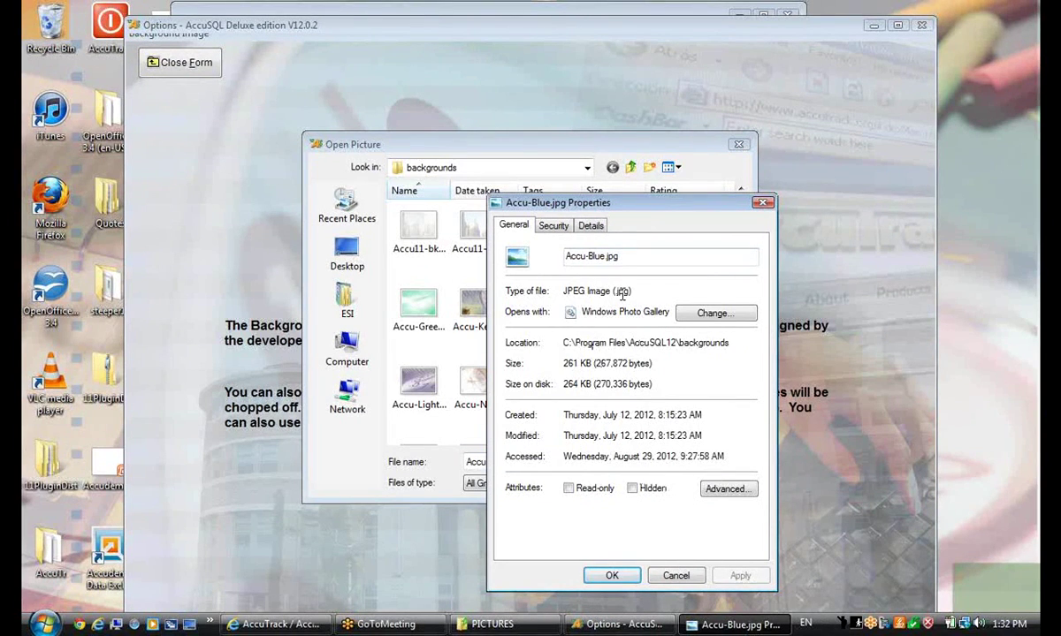
pyautogui.click(553, 225)
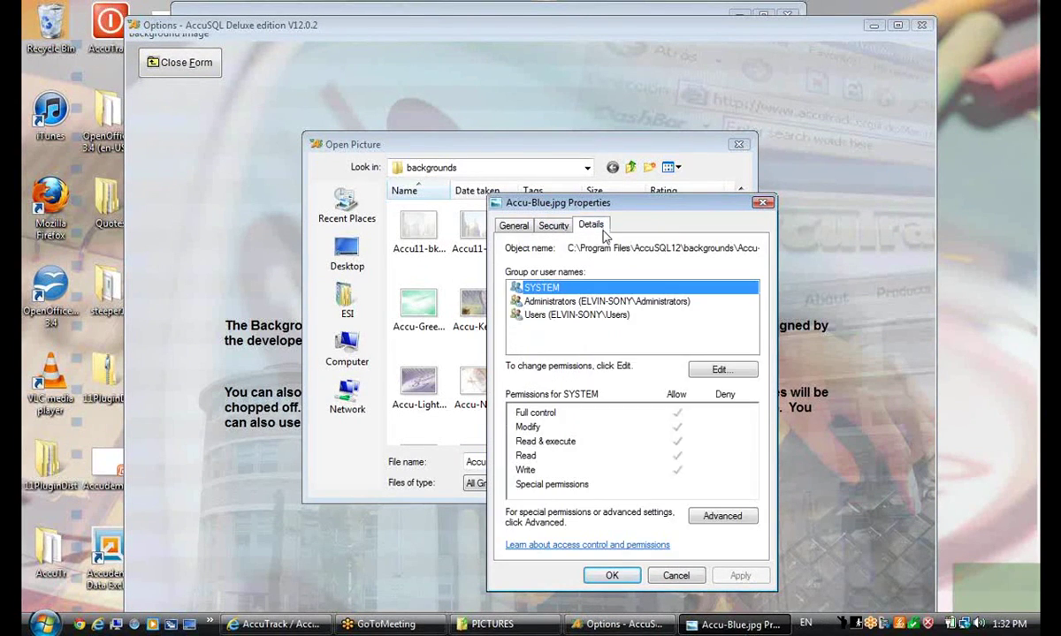
pyautogui.click(592, 226)
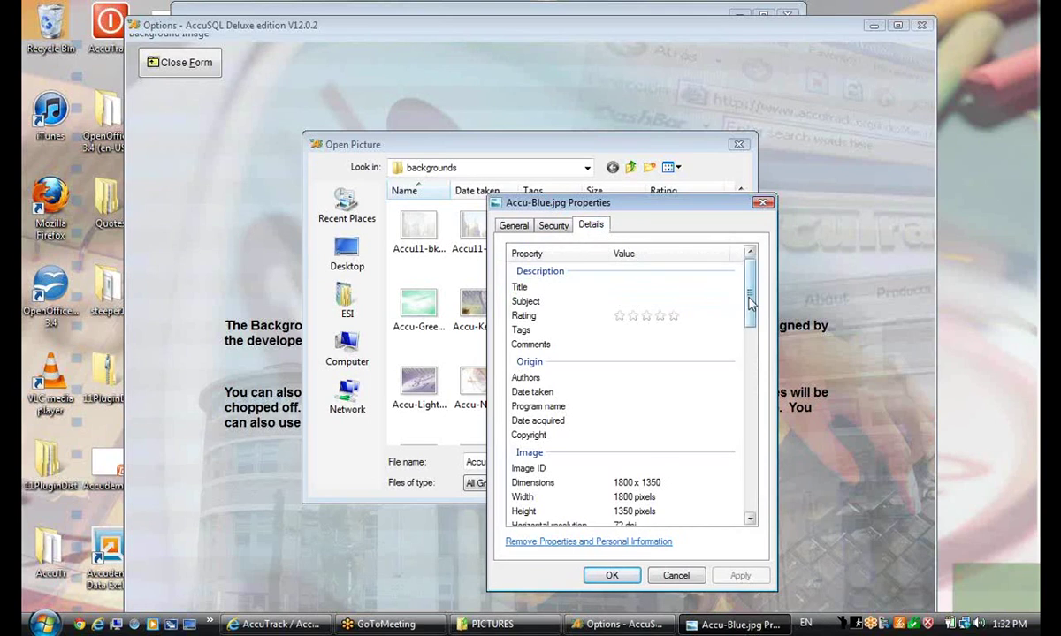
pyautogui.moveTo(749, 306); pyautogui.dragTo(747, 330)
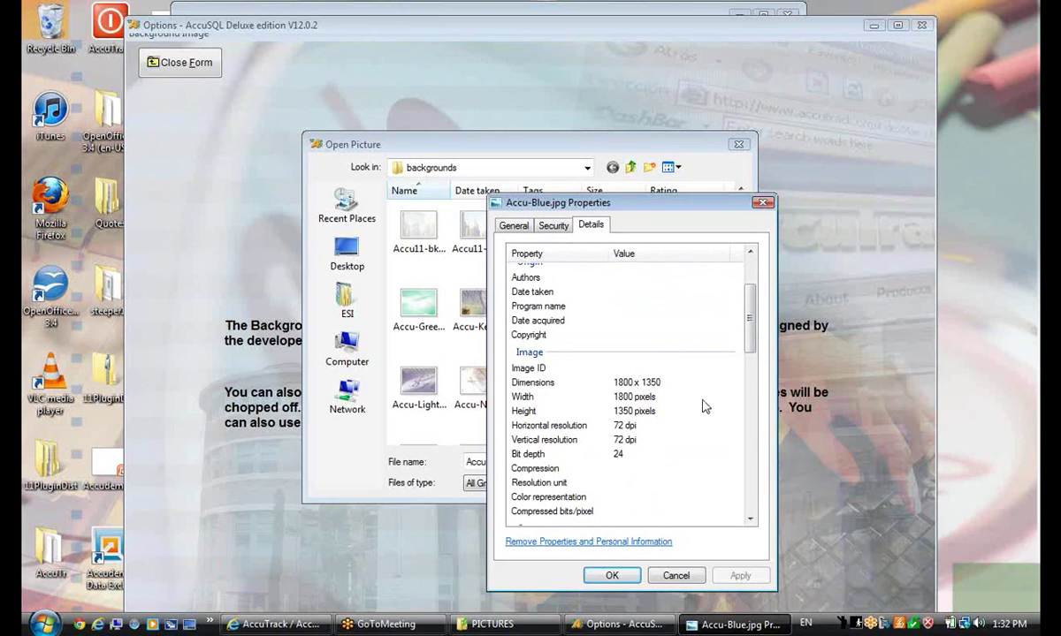
pyautogui.moveTo(750, 352)
pyautogui.mouseDown()
pyautogui.moveTo(749, 339)
pyautogui.moveTo(752, 353)
pyautogui.mouseUp()
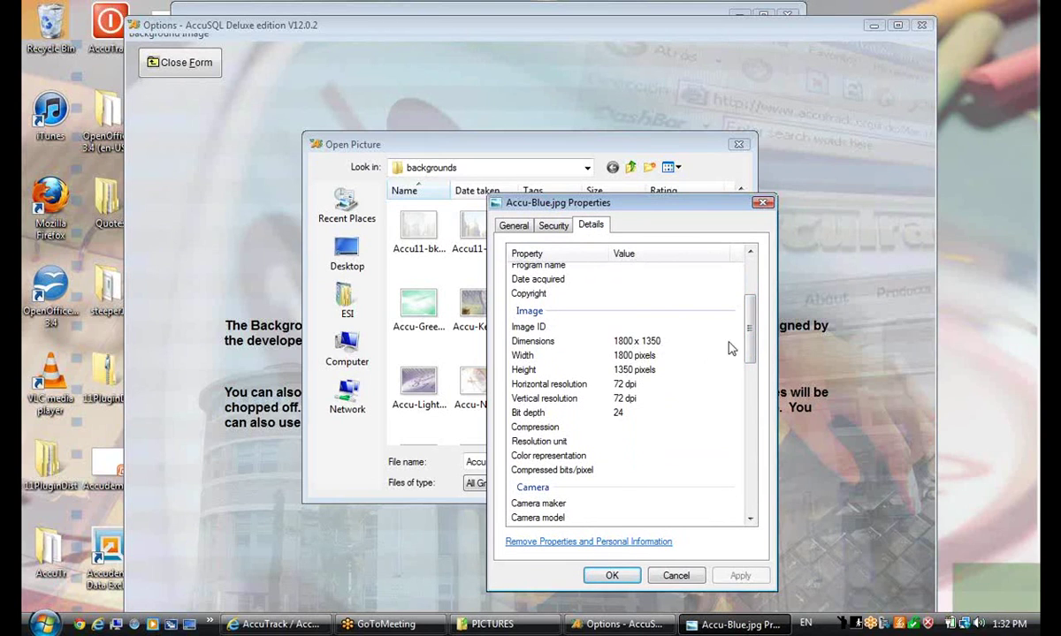
pyautogui.click(676, 576)
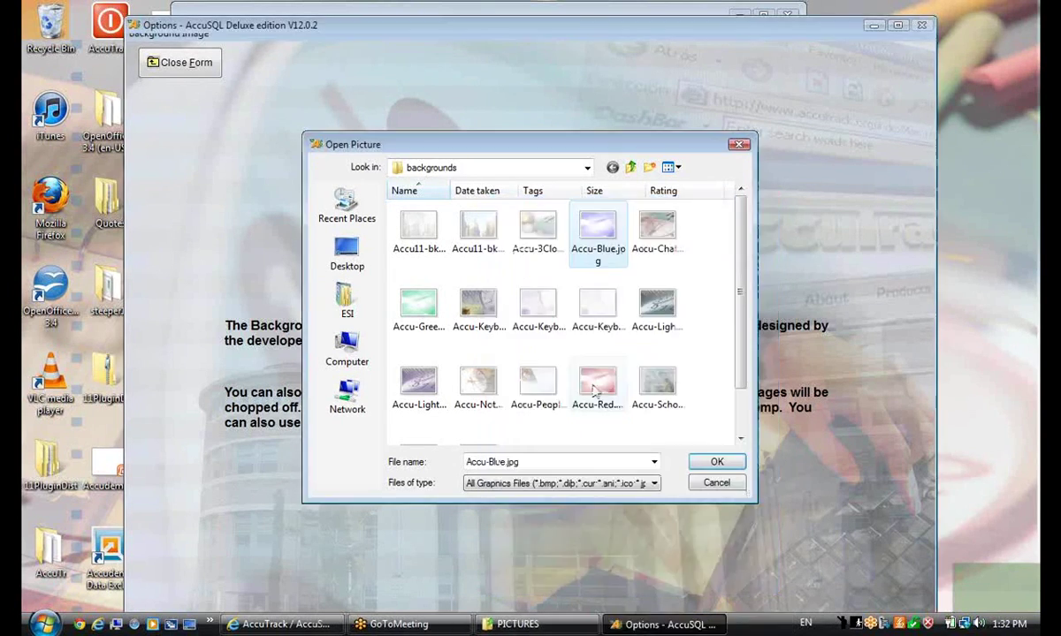
# Apply Accu-Blue as the background, save the options, and close the Options form
pyautogui.click(702, 463)
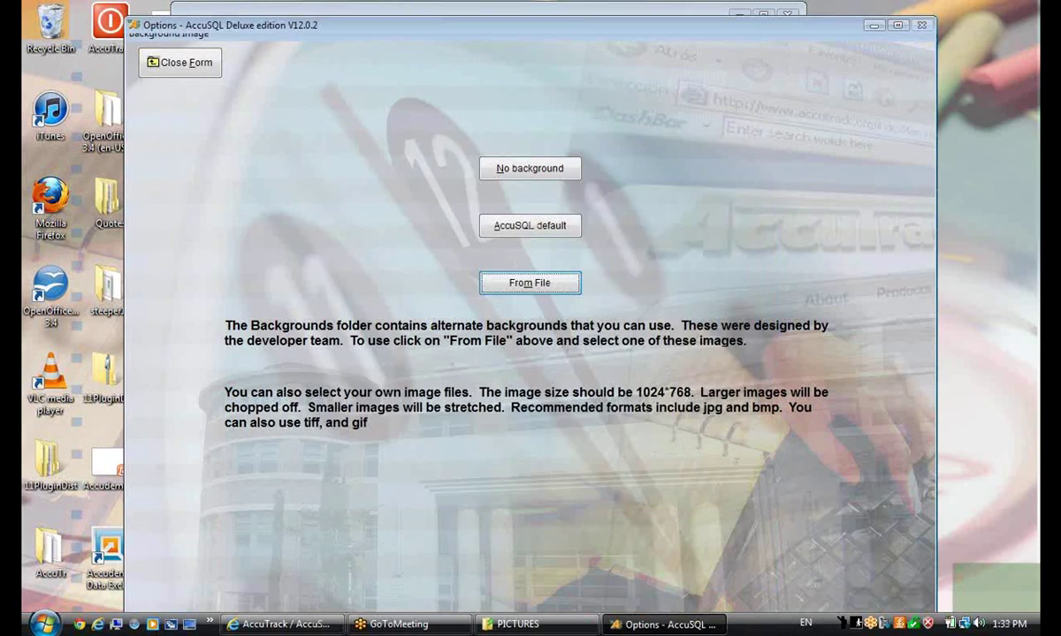
pyautogui.click(177, 63)
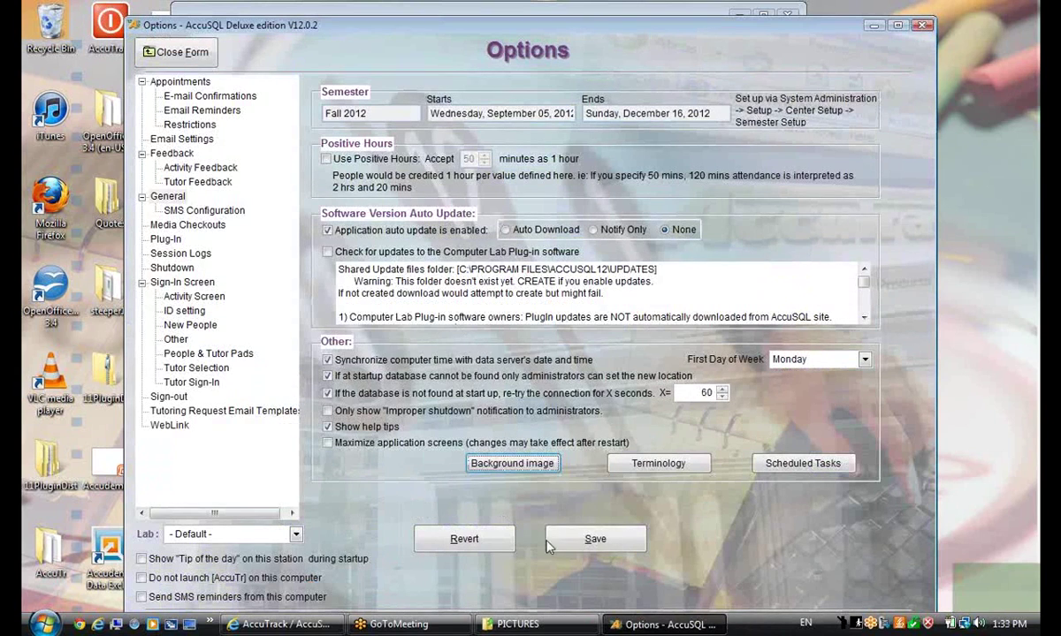
pyautogui.click(595, 537)
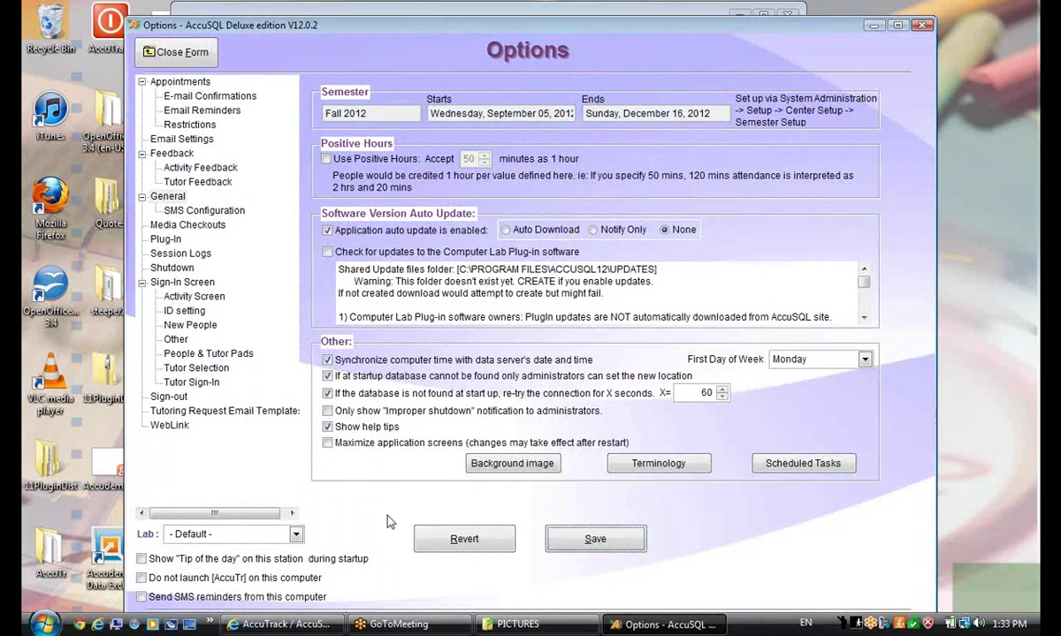
pyautogui.click(593, 541)
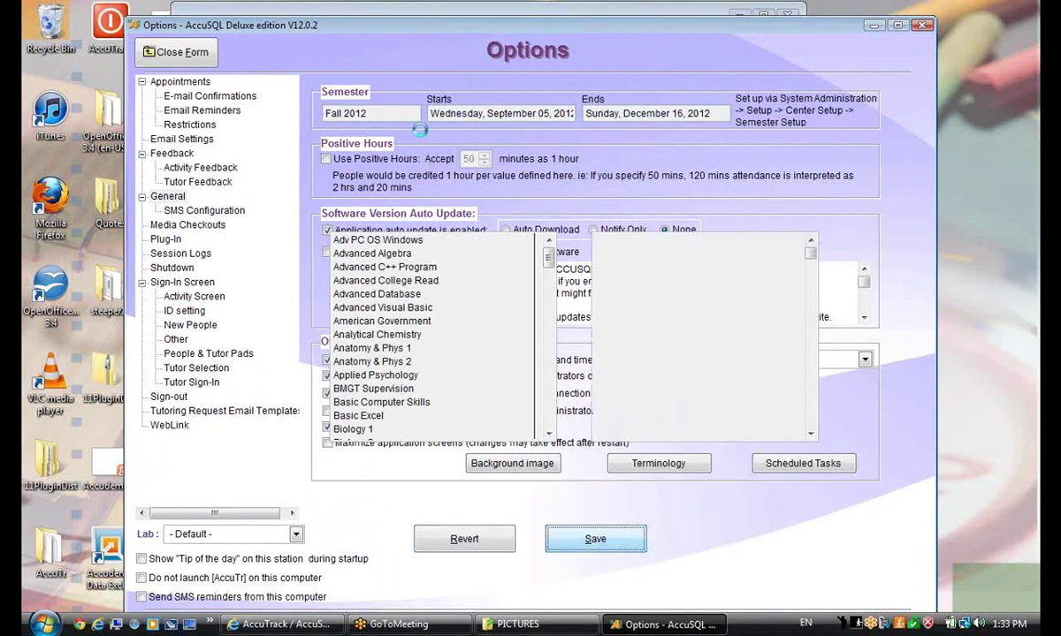
pyautogui.click(176, 53)
pyautogui.scroll(-2, 521, 225)
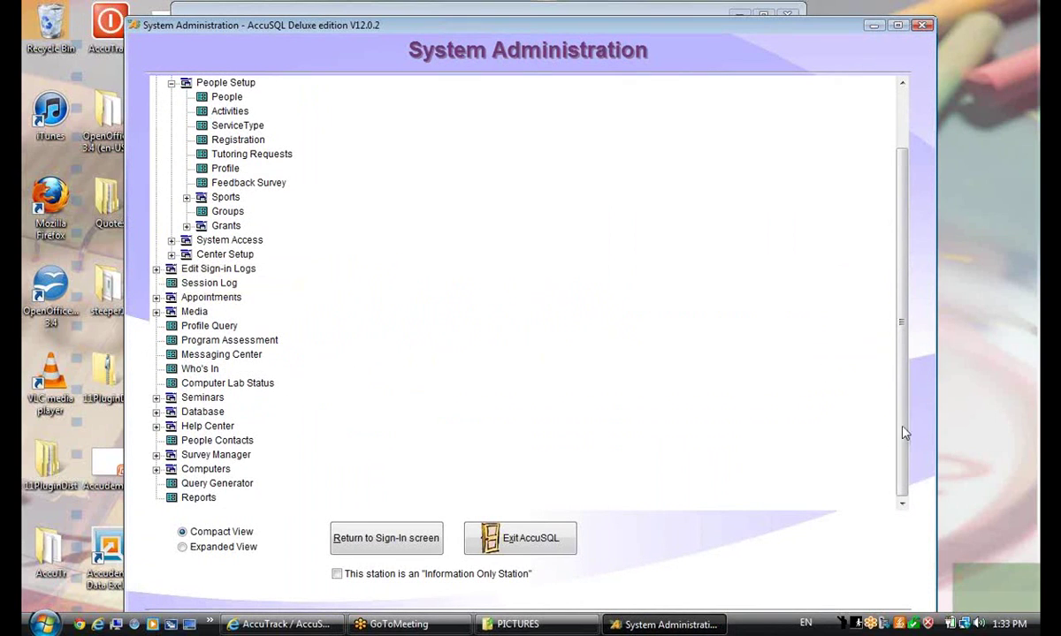
# Open the Query Generator from the System Administration tree
pyautogui.scroll(2, 144, 160)
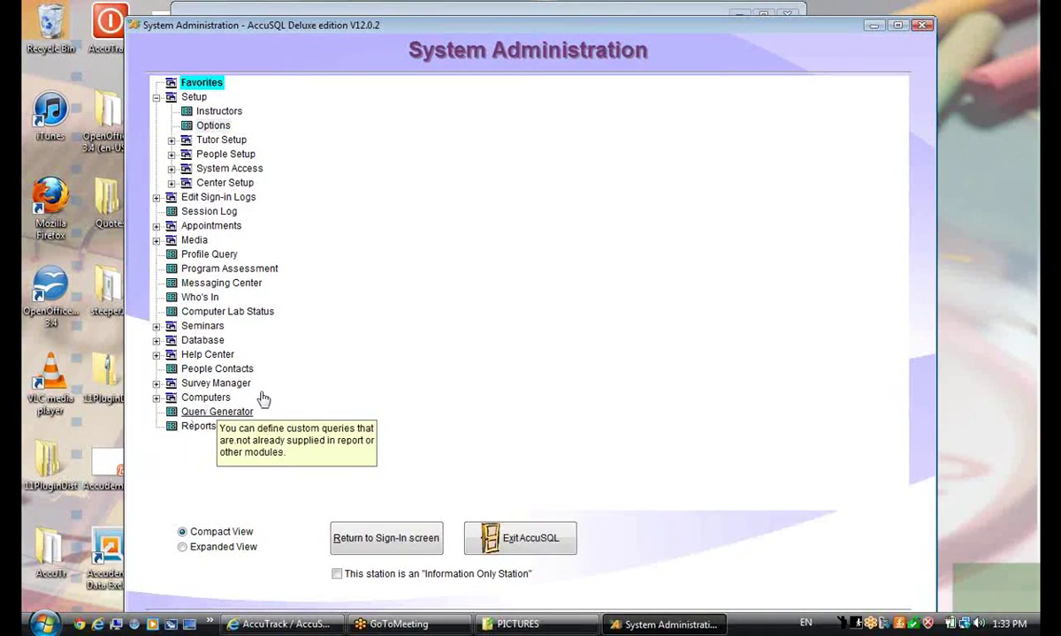
pyautogui.click(226, 411)
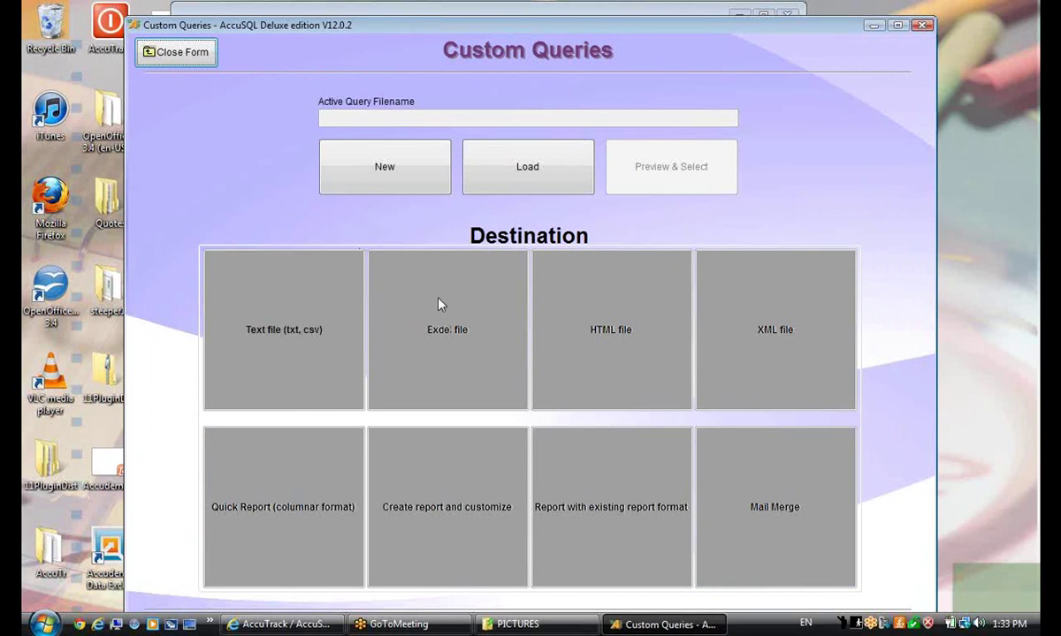
# Start a new query on Student Sign-in logs, including its fields except LabID
pyautogui.click(378, 168)
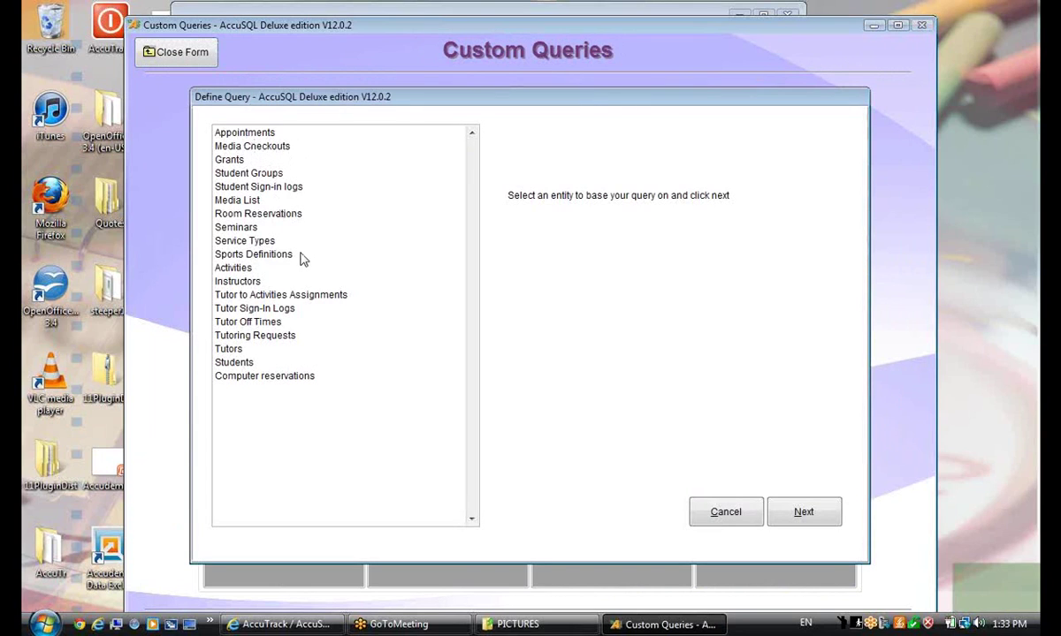
pyautogui.click(277, 187)
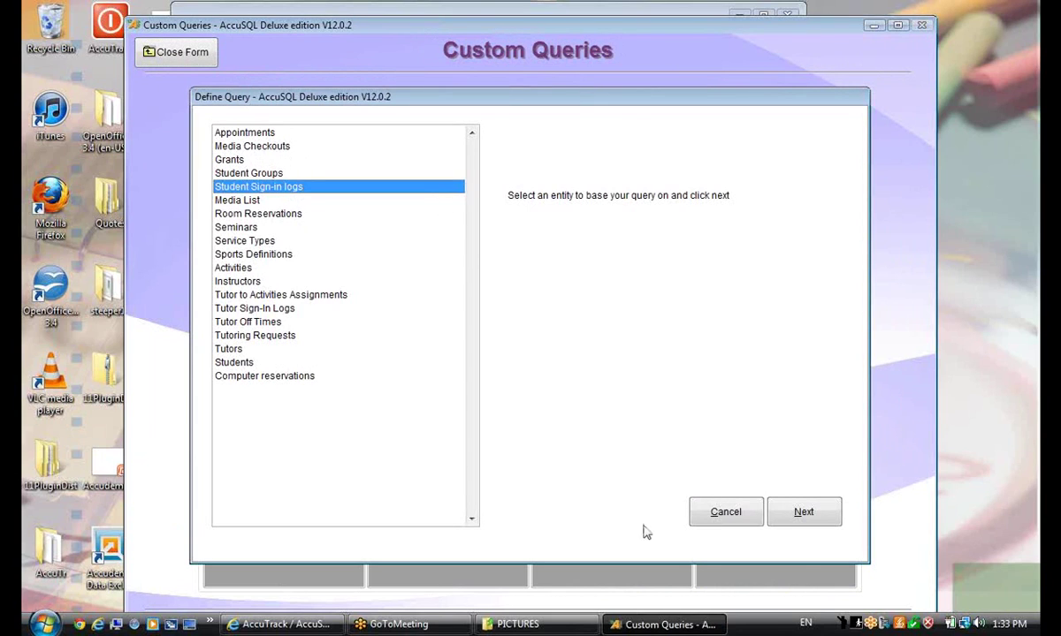
pyautogui.click(803, 513)
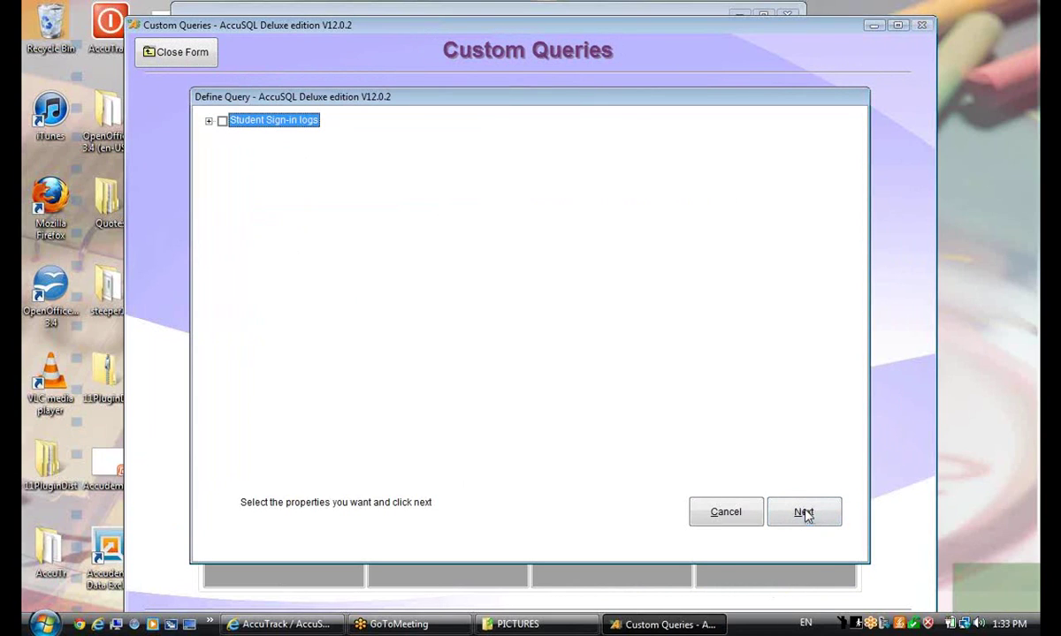
pyautogui.click(208, 121)
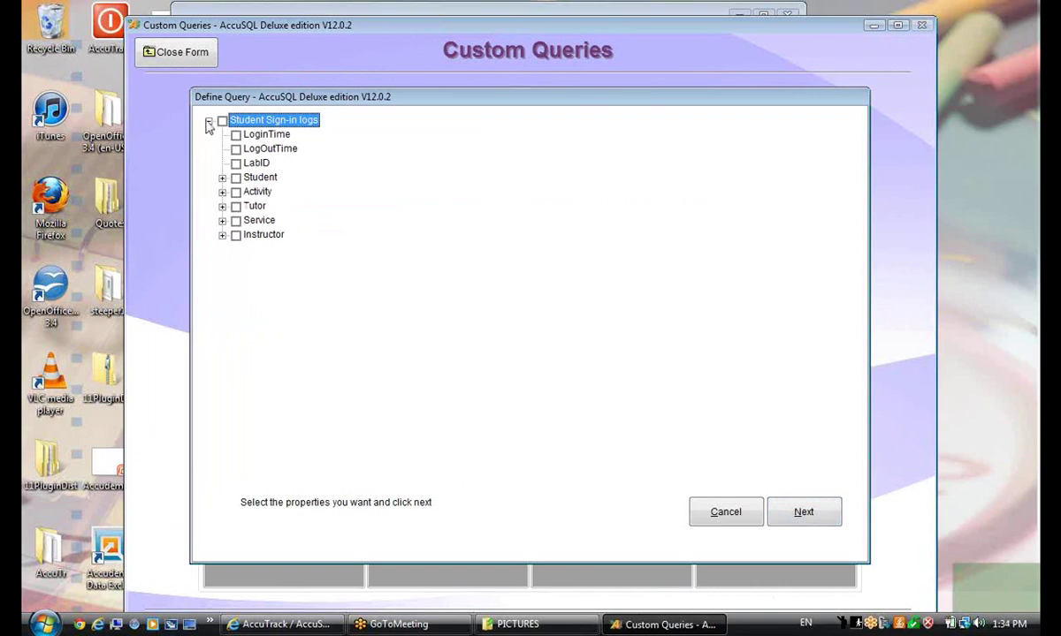
pyautogui.click(222, 121)
pyautogui.click(236, 162)
# Add the student Lastname, Firstname and Email fields and skip the filter criteria
pyautogui.click(222, 178)
pyautogui.click(250, 192)
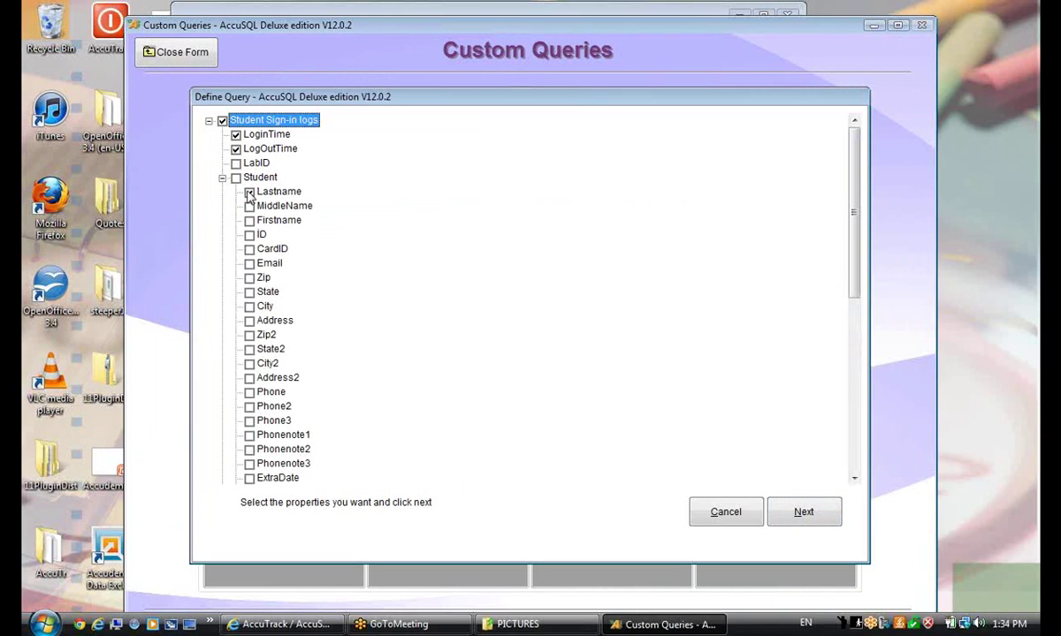
pyautogui.click(250, 220)
pyautogui.click(249, 264)
pyautogui.click(800, 513)
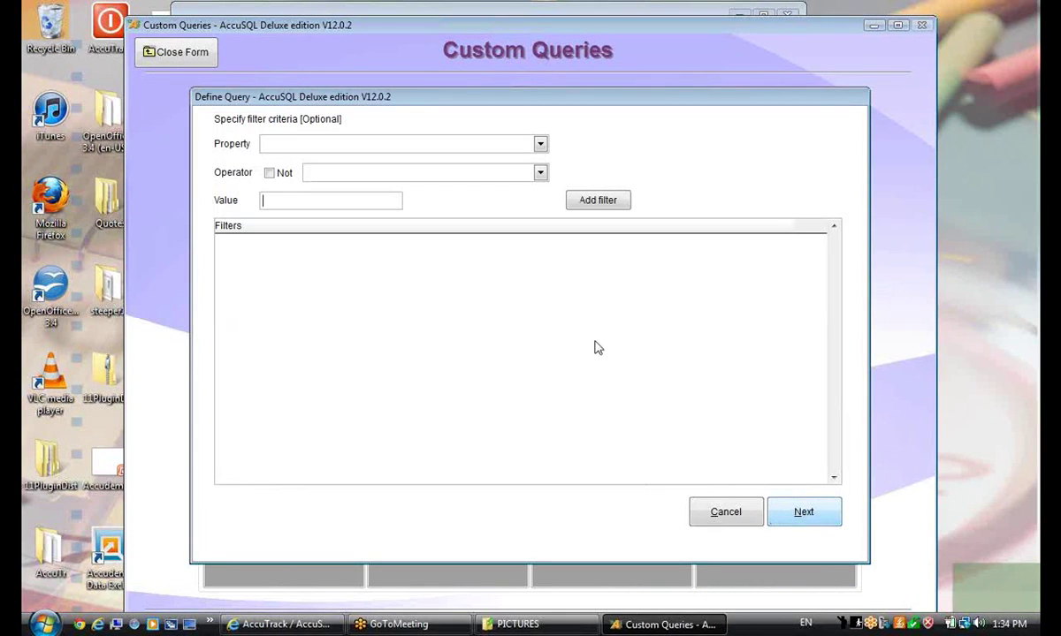
pyautogui.click(805, 512)
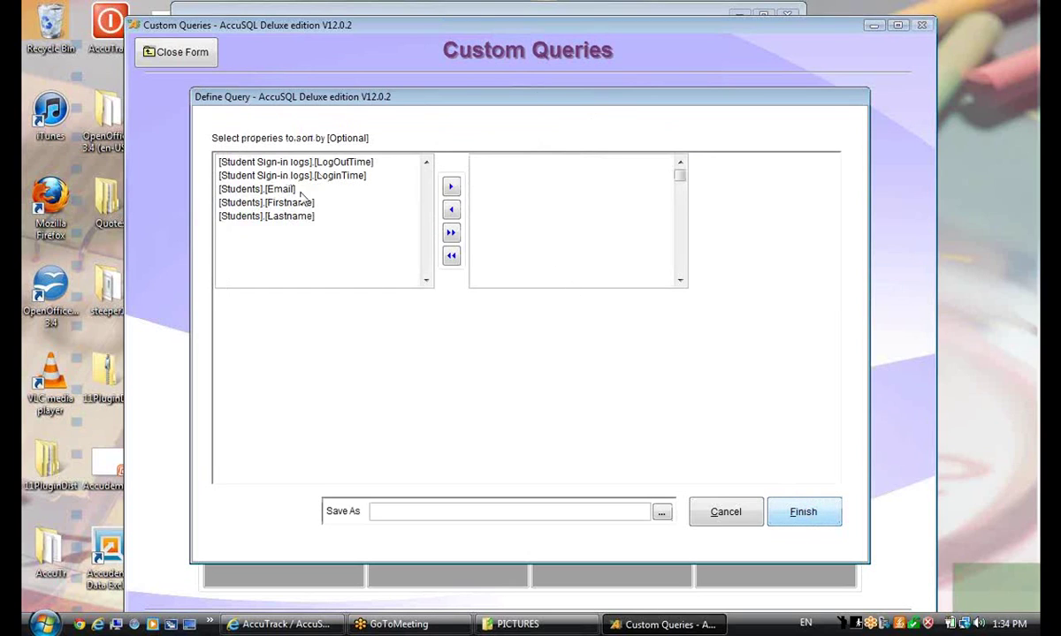
# Sort the query by Lastname, save it as sign_ins_stu.aqr in AccuSQL12, and finish
pyautogui.moveTo(283, 216); pyautogui.dragTo(498, 196)
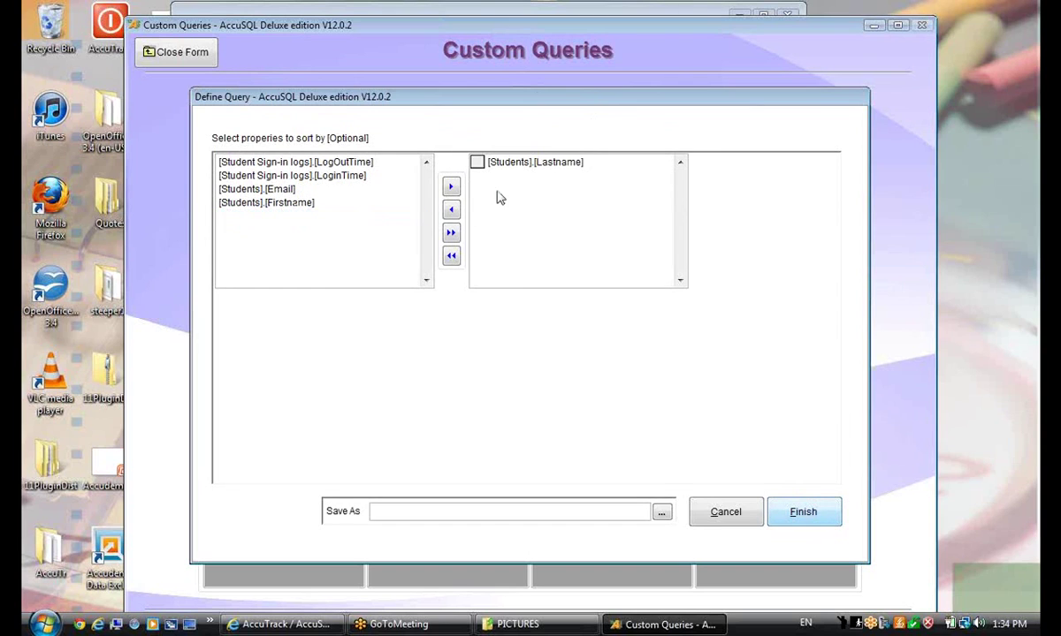
pyautogui.click(400, 511)
pyautogui.click(658, 513)
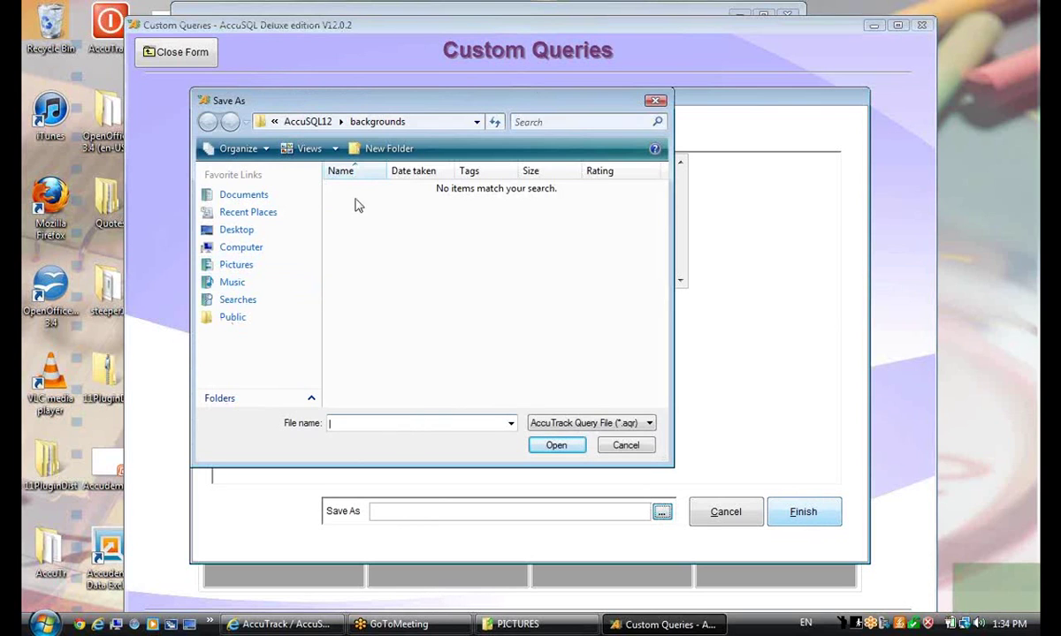
pyautogui.click(310, 122)
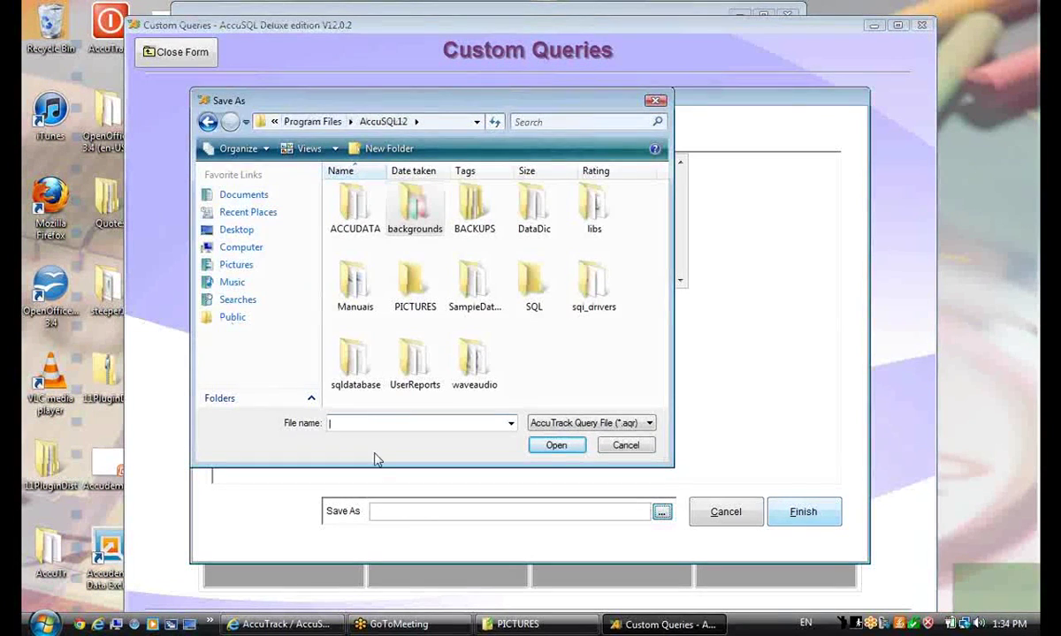
pyautogui.write('ac')
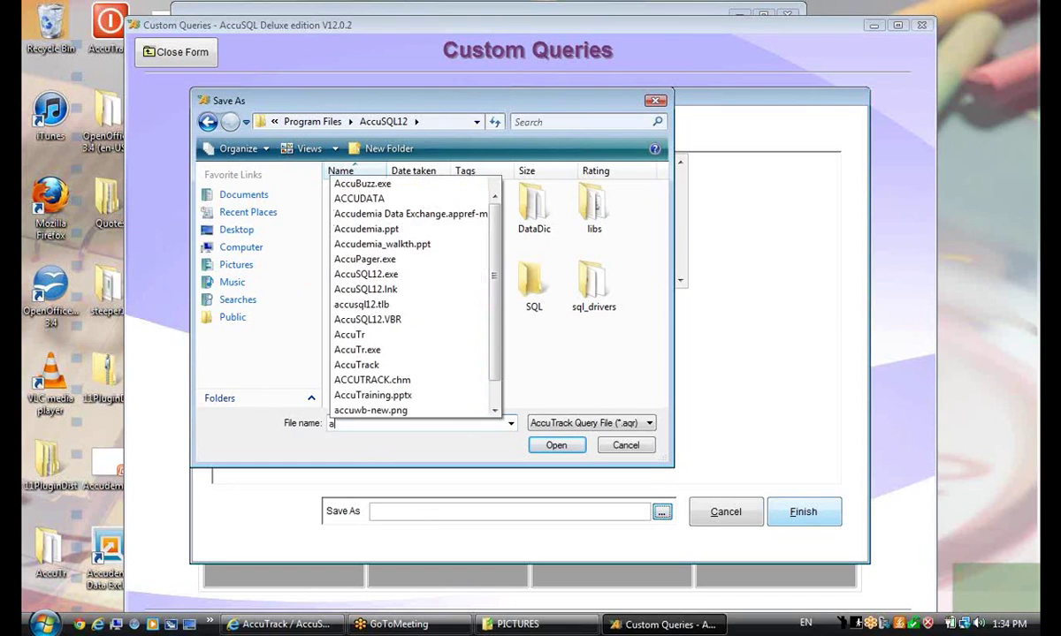
pyautogui.press('BackSpace')
pyautogui.press('BackSpace')
pyautogui.write('sign_')
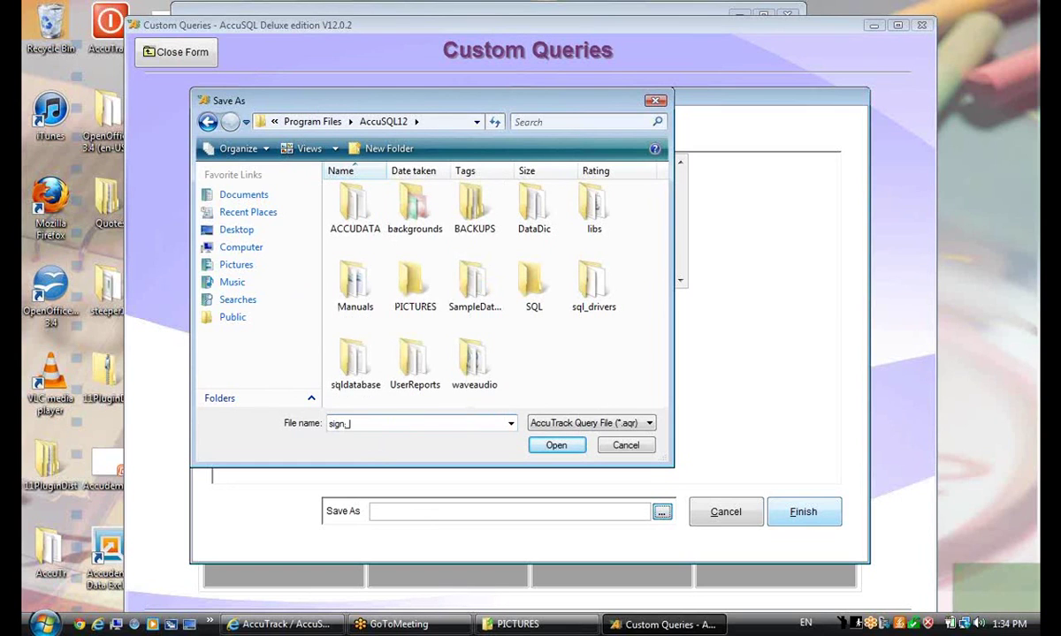
pyautogui.write('ins_stu')
pyautogui.click(567, 447)
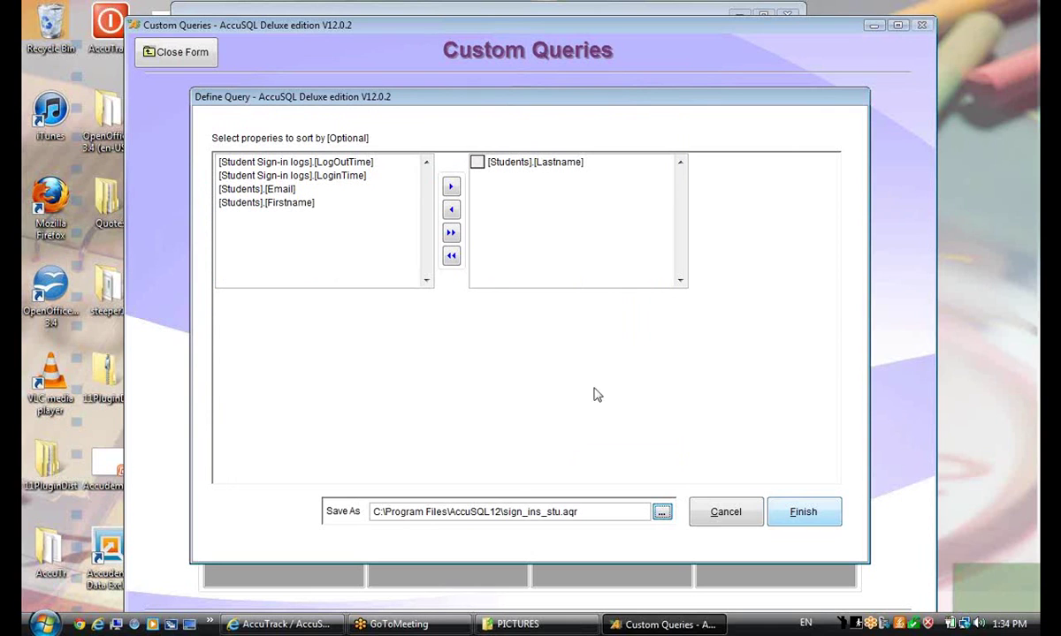
pyautogui.click(809, 512)
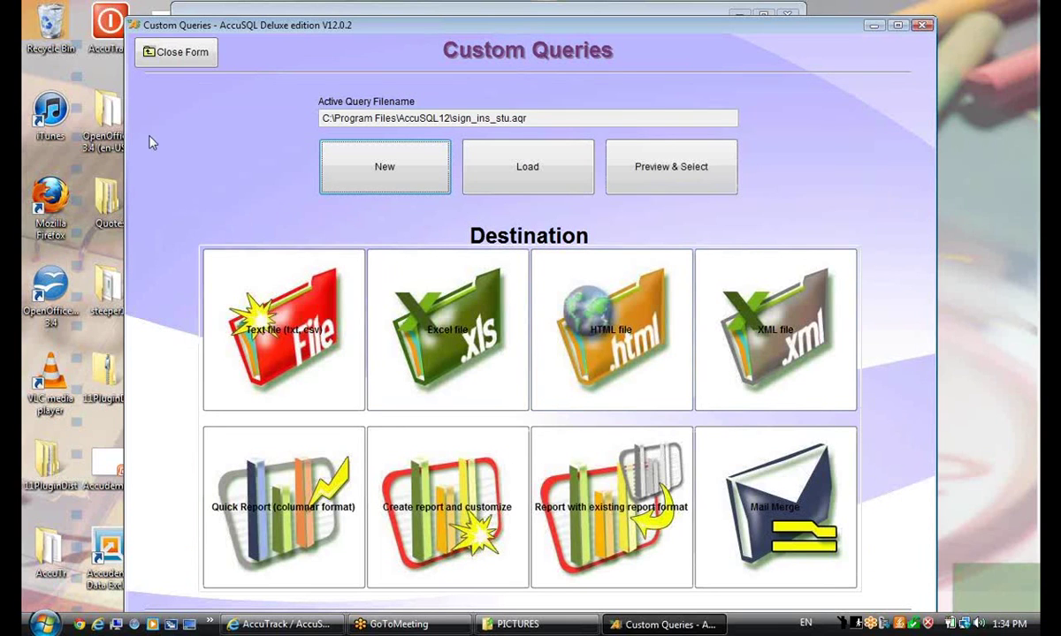
# Preview the query results, tick one sign-in record, then close the preview and Custom Queries
pyautogui.click(707, 186)
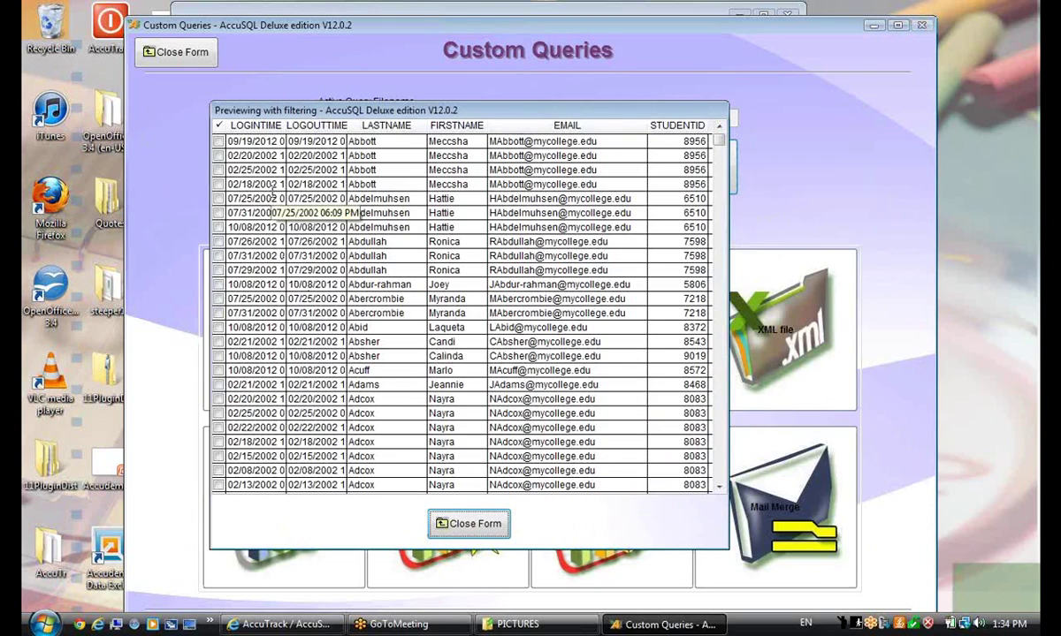
pyautogui.click(273, 198)
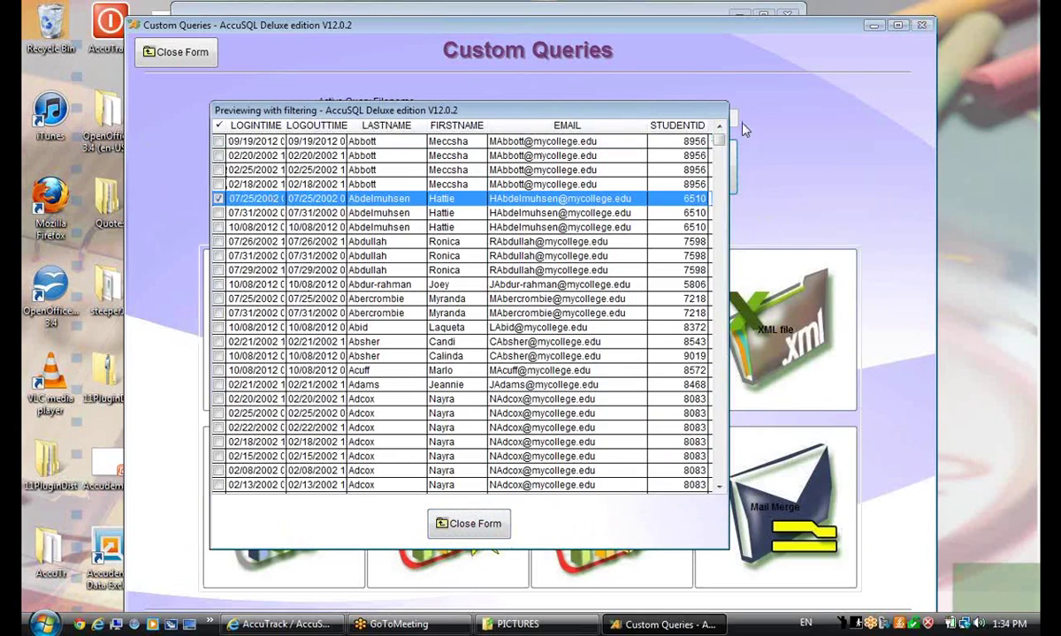
pyautogui.click(469, 524)
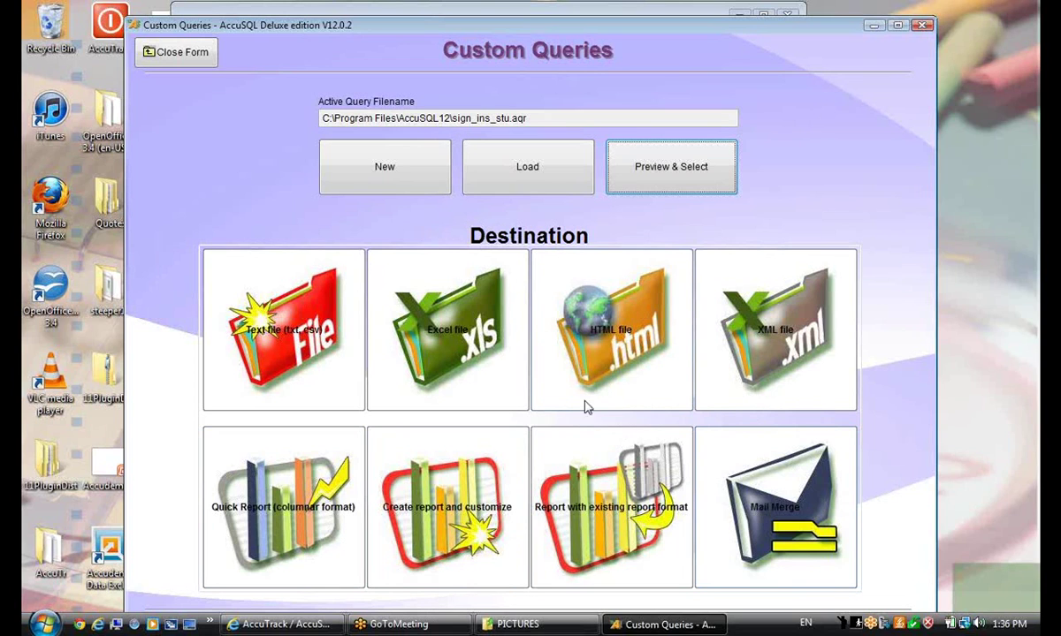
pyautogui.click(185, 58)
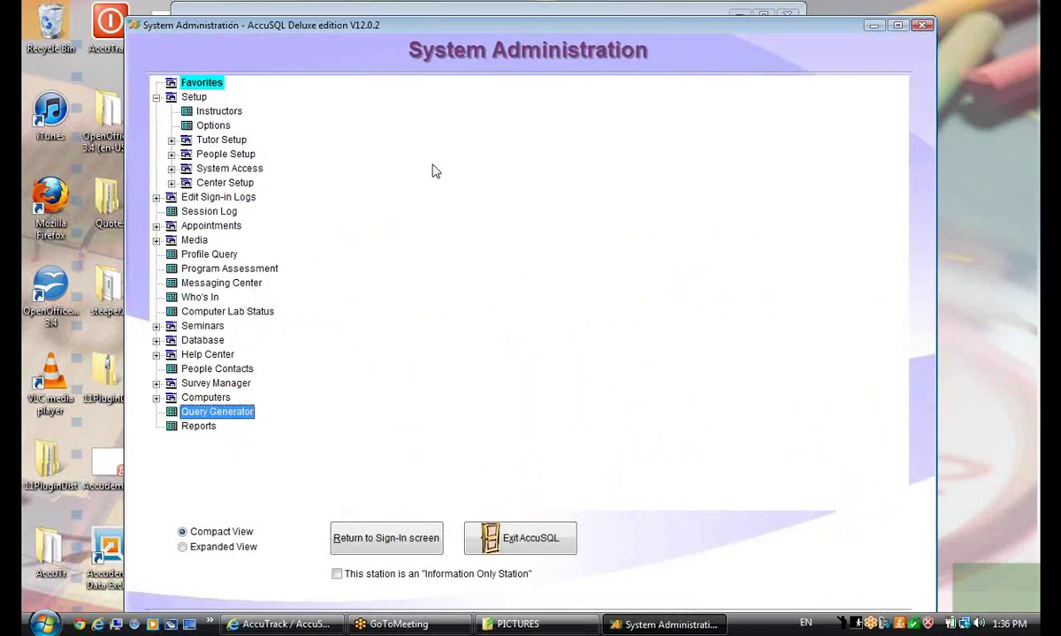
# Reopen the Query Generator and load the saved sign_ins_stu.aqr query file
pyautogui.doubleClick(216, 412)
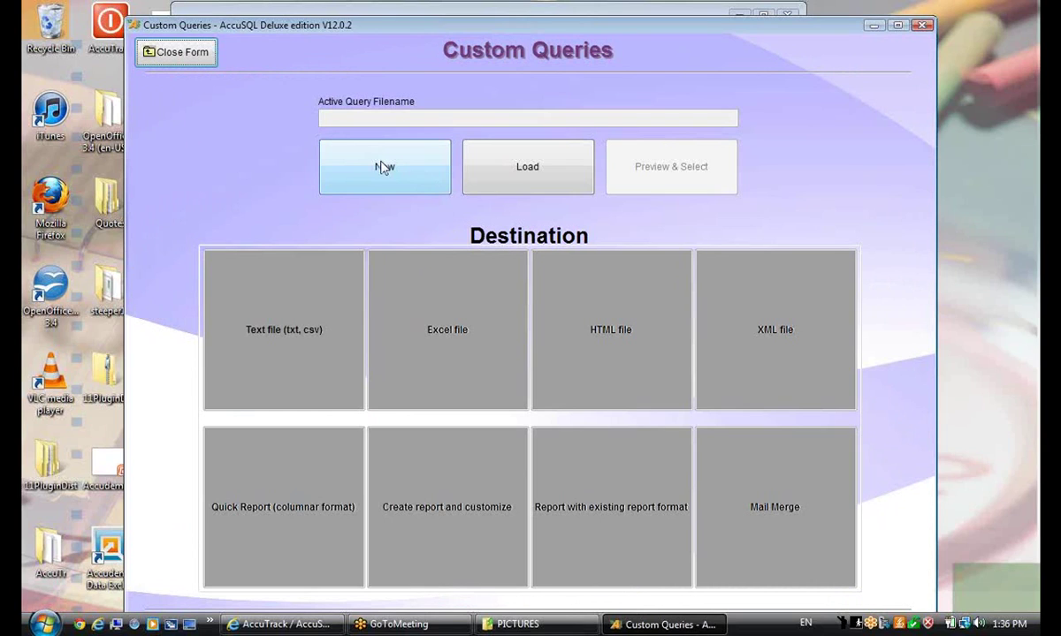
pyautogui.click(530, 187)
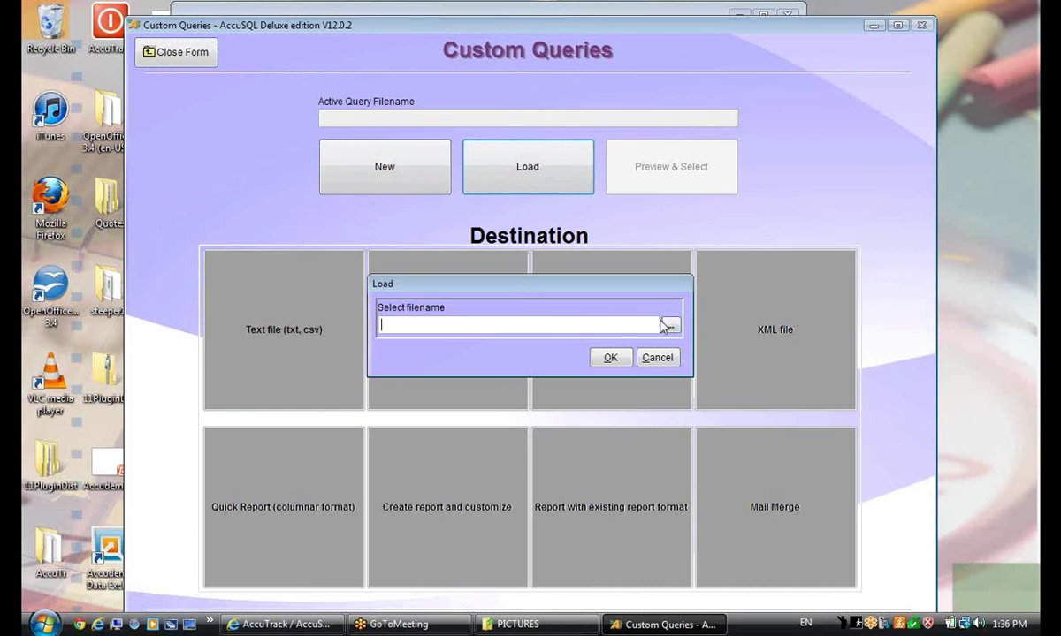
pyautogui.click(670, 325)
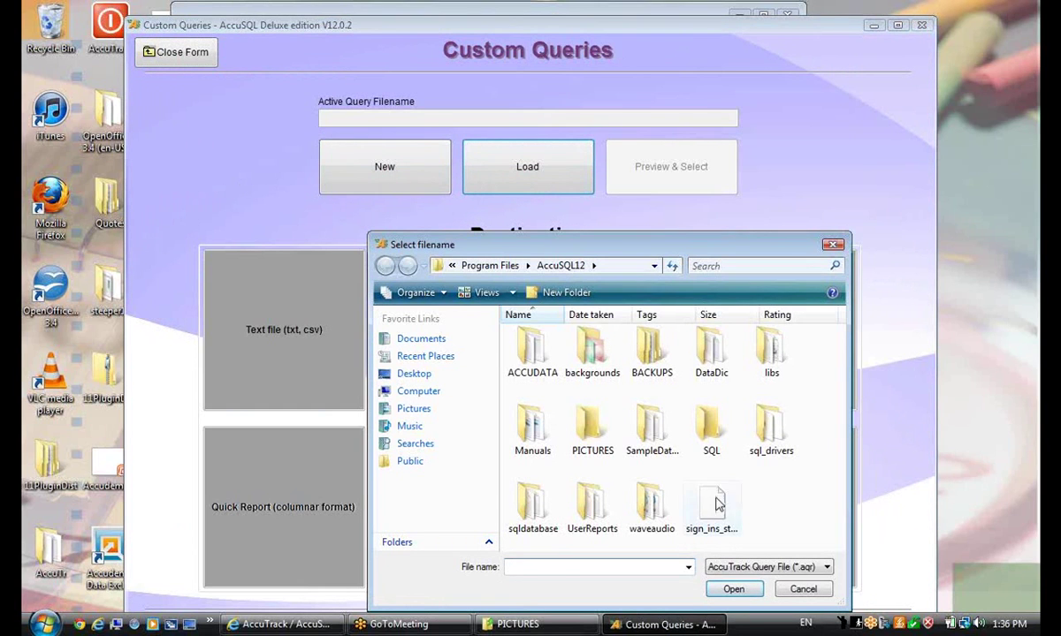
pyautogui.click(707, 504)
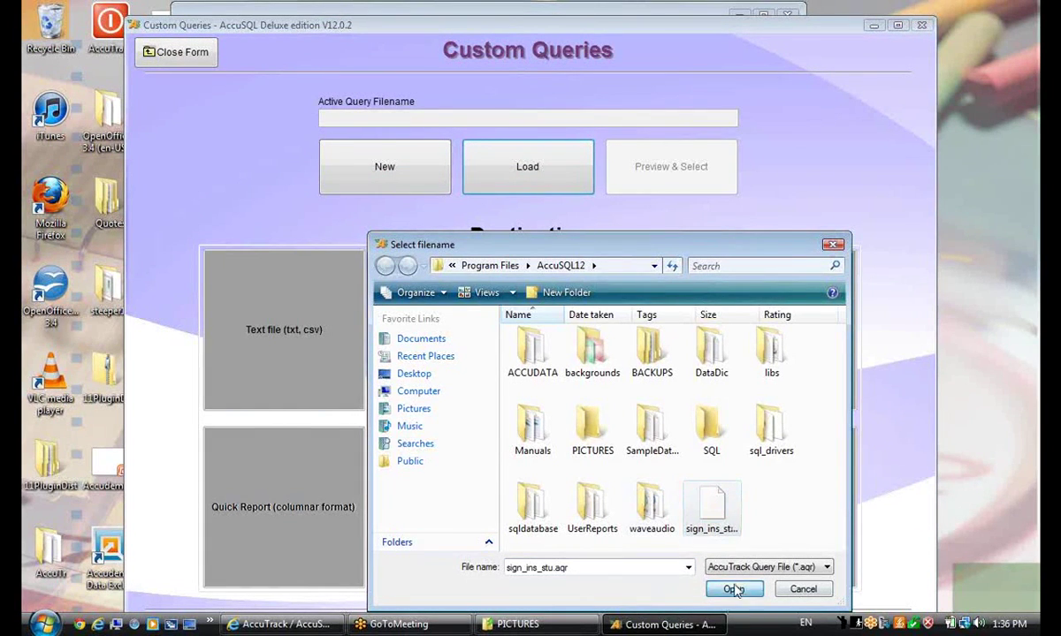
pyautogui.doubleClick(711, 504)
pyautogui.click(612, 358)
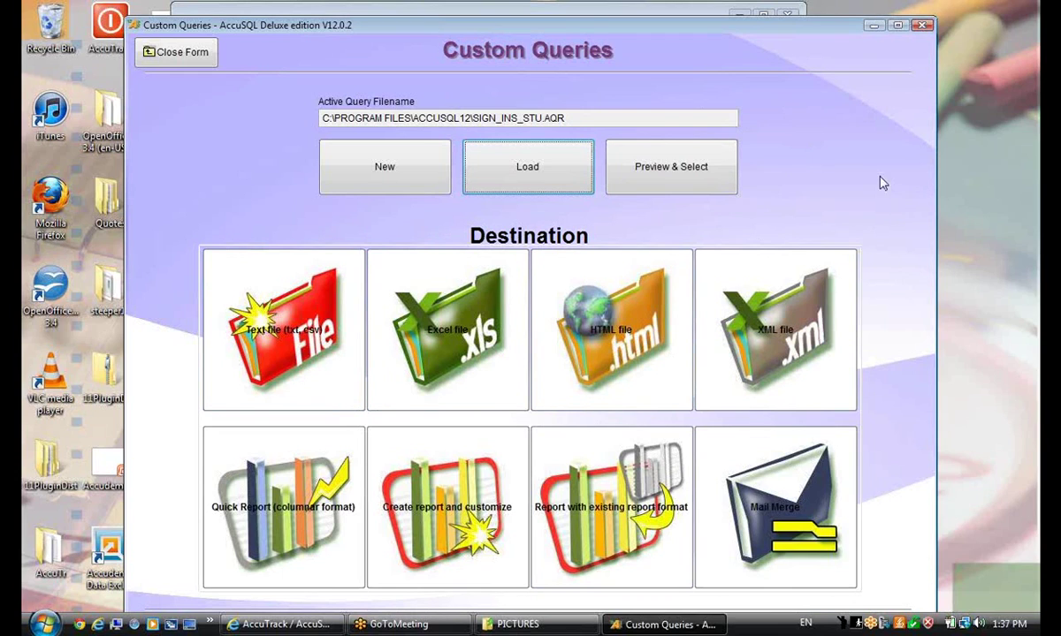
# Save the query results as the text file stu_, then minimize AccuSQL Deluxe
pyautogui.click(278, 341)
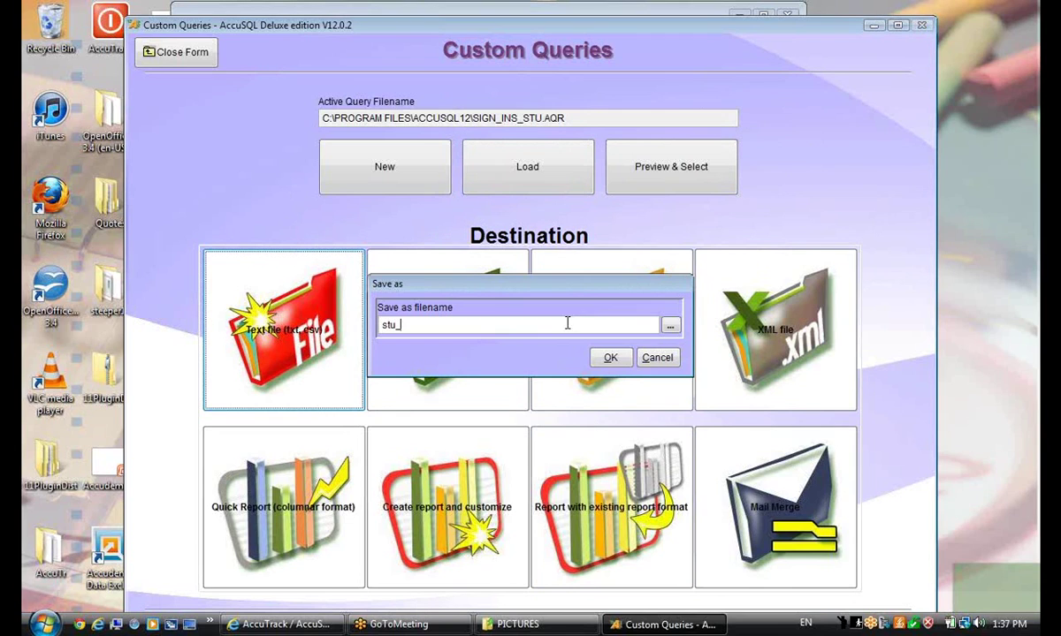
pyautogui.click(608, 358)
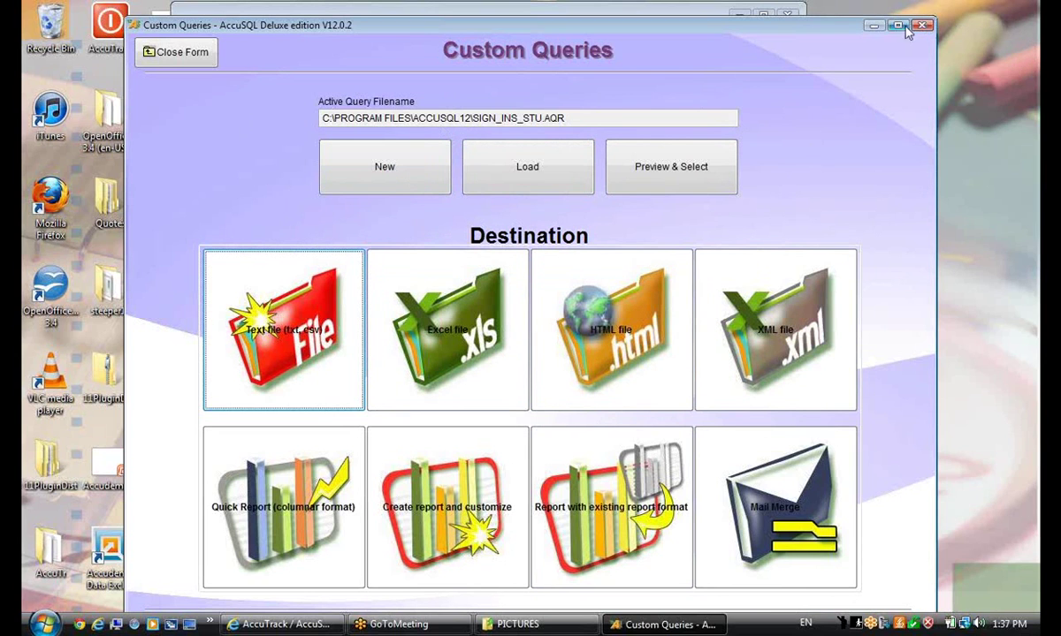
pyautogui.click(874, 26)
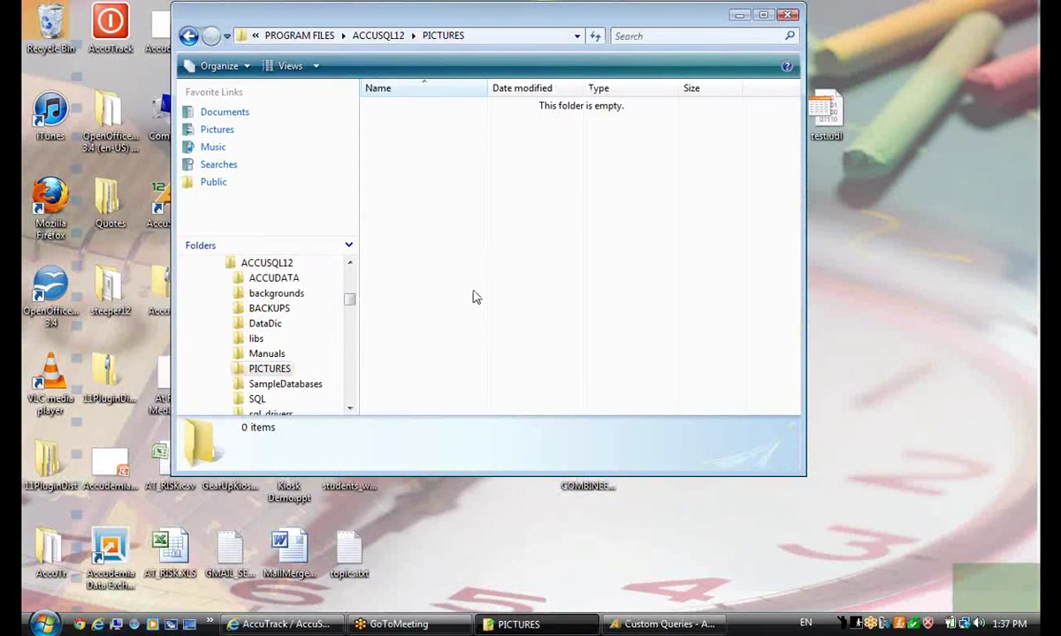
# Open STU_.TXT from the ACCUSQL12 folder in Notepad, maximize it to review, then close it
pyautogui.scroll(3, 346, 296)
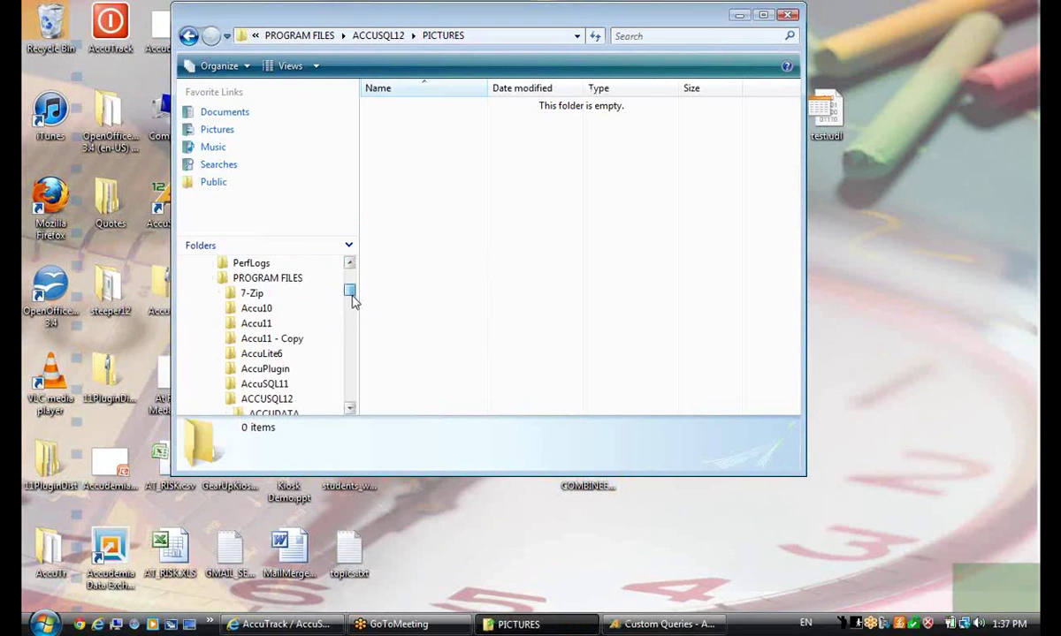
pyautogui.click(311, 395)
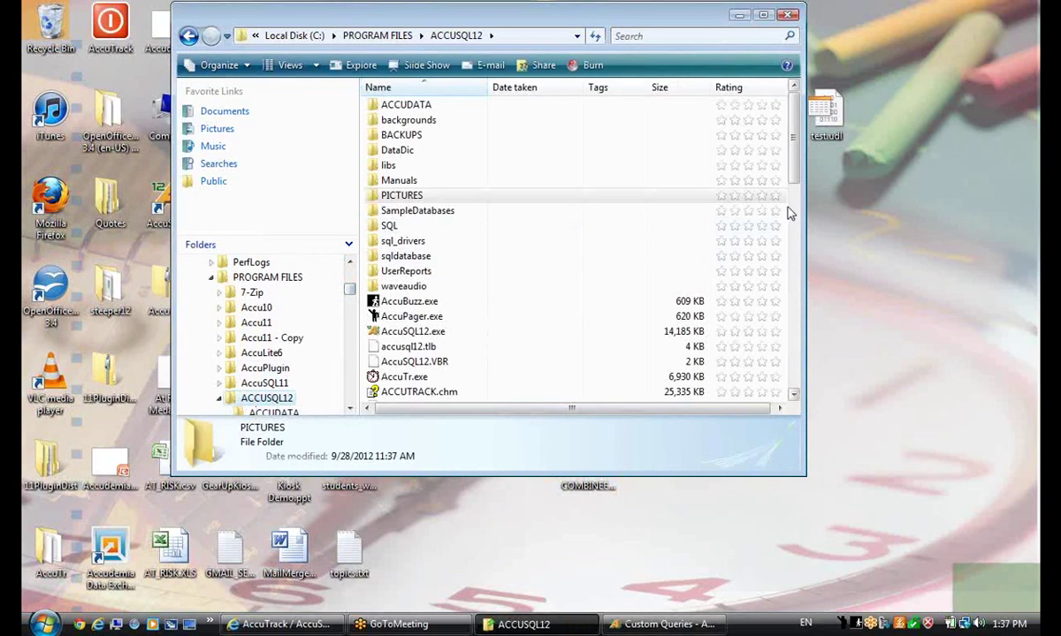
pyautogui.moveTo(795, 155); pyautogui.dragTo(753, 346)
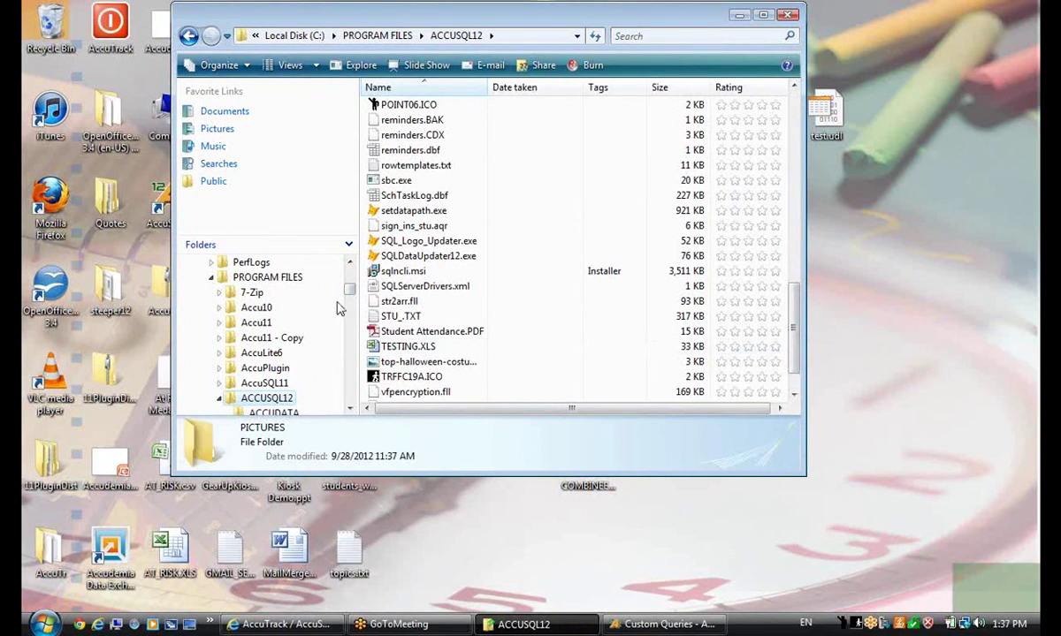
pyautogui.doubleClick(401, 315)
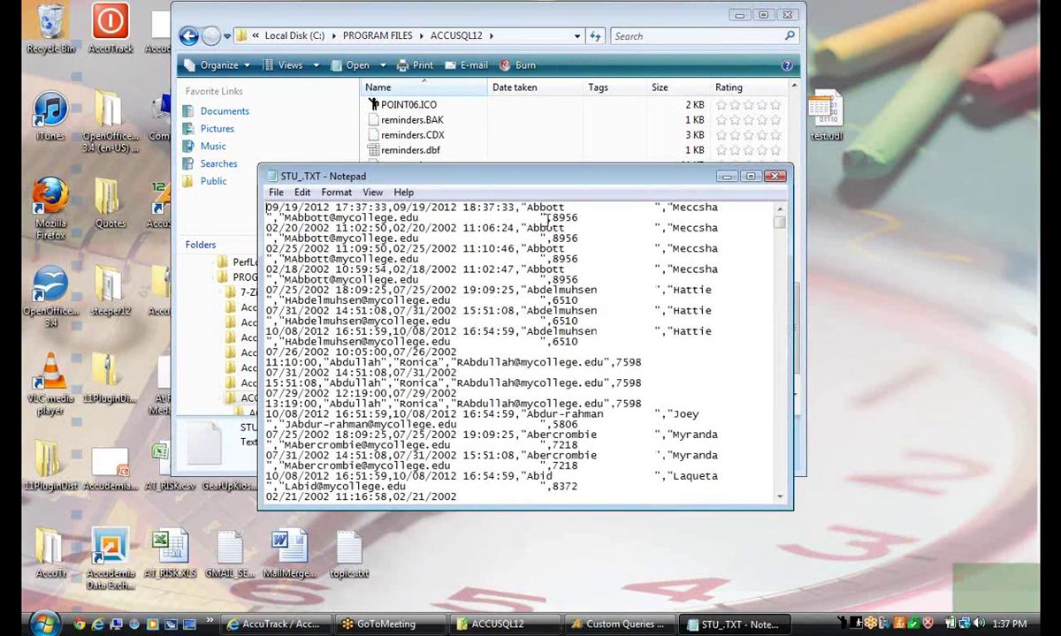
pyautogui.doubleClick(704, 173)
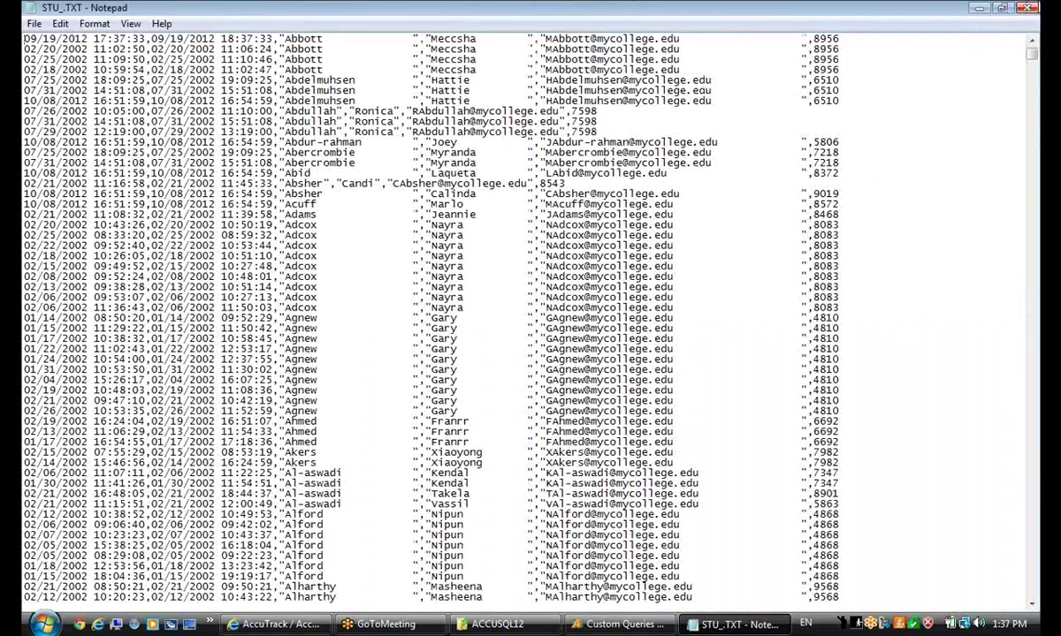
pyautogui.click(1028, 7)
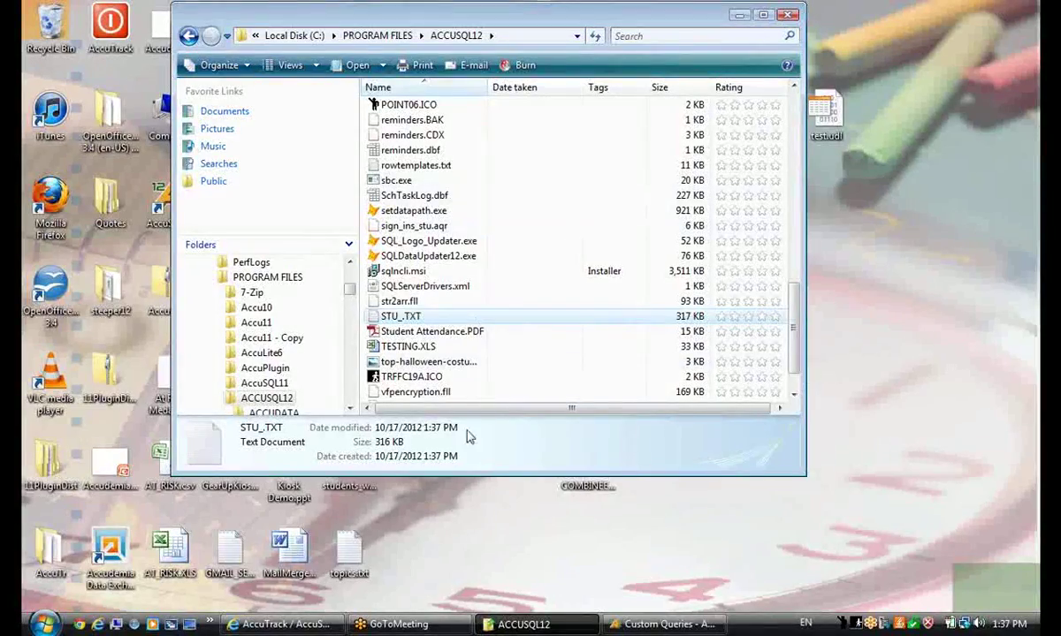
# Close Explorer, restore AccuSQL and close the Custom Queries form
pyautogui.click(788, 15)
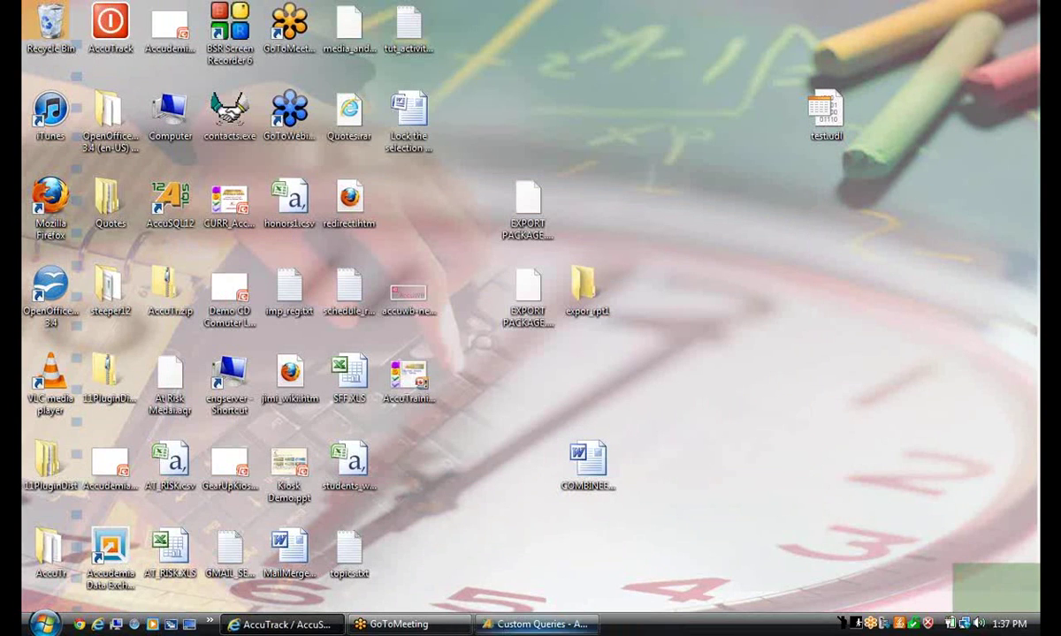
pyautogui.click(548, 624)
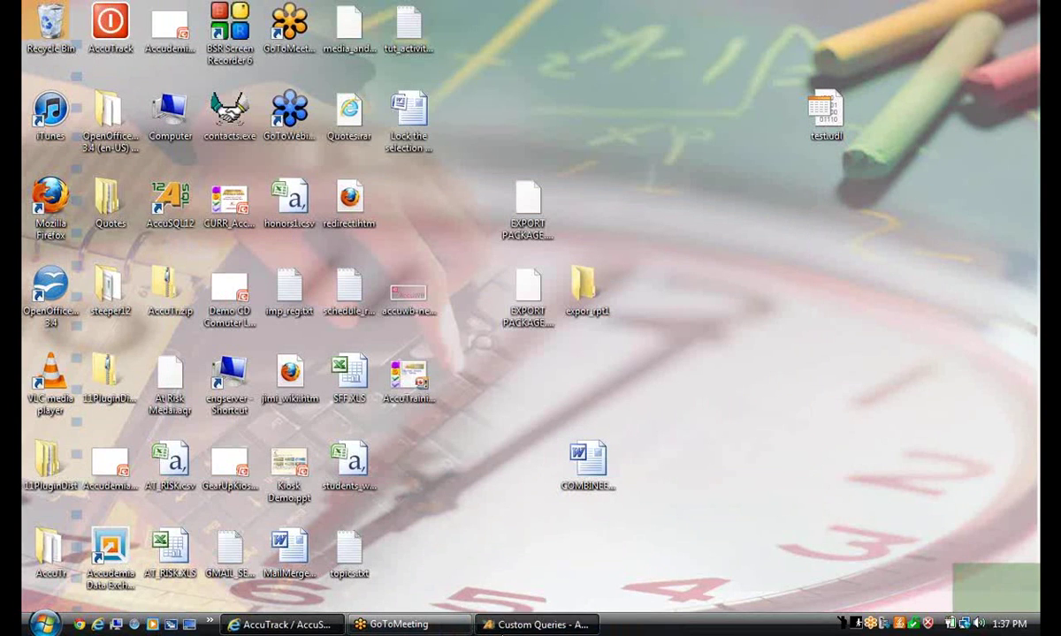
pyautogui.click(202, 53)
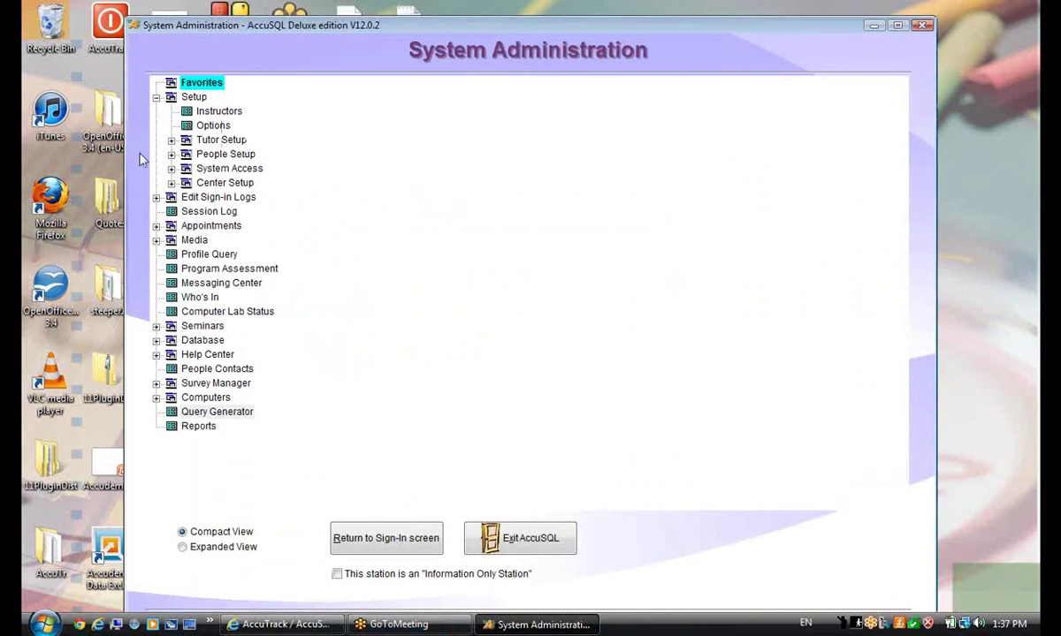
# Review the At Risk, Economics and Early Alert student groups under People Setup, then close the form
pyautogui.click(171, 154)
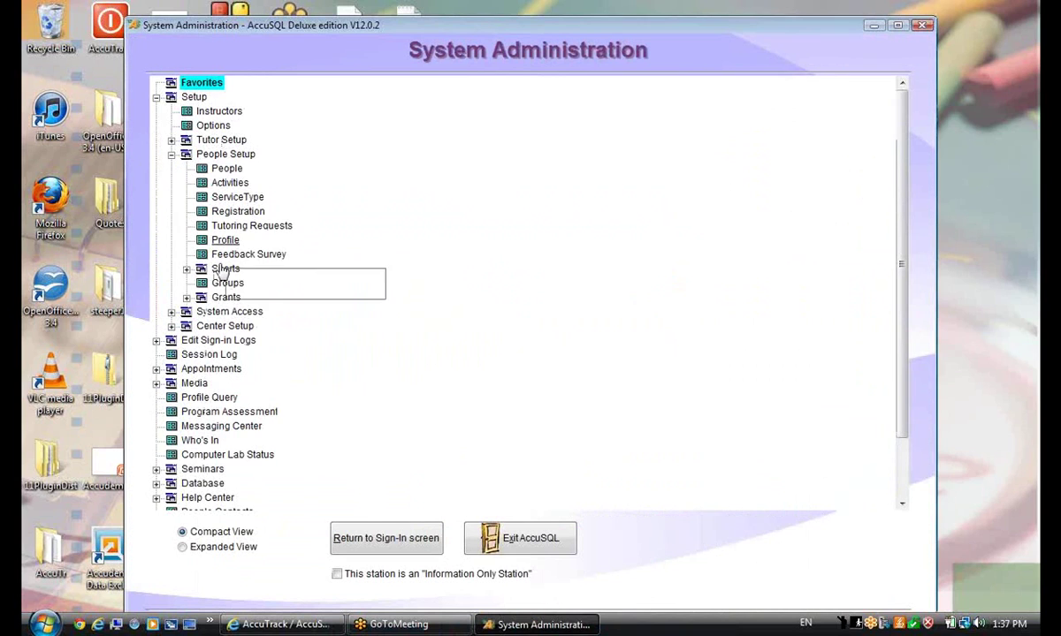
pyautogui.click(228, 284)
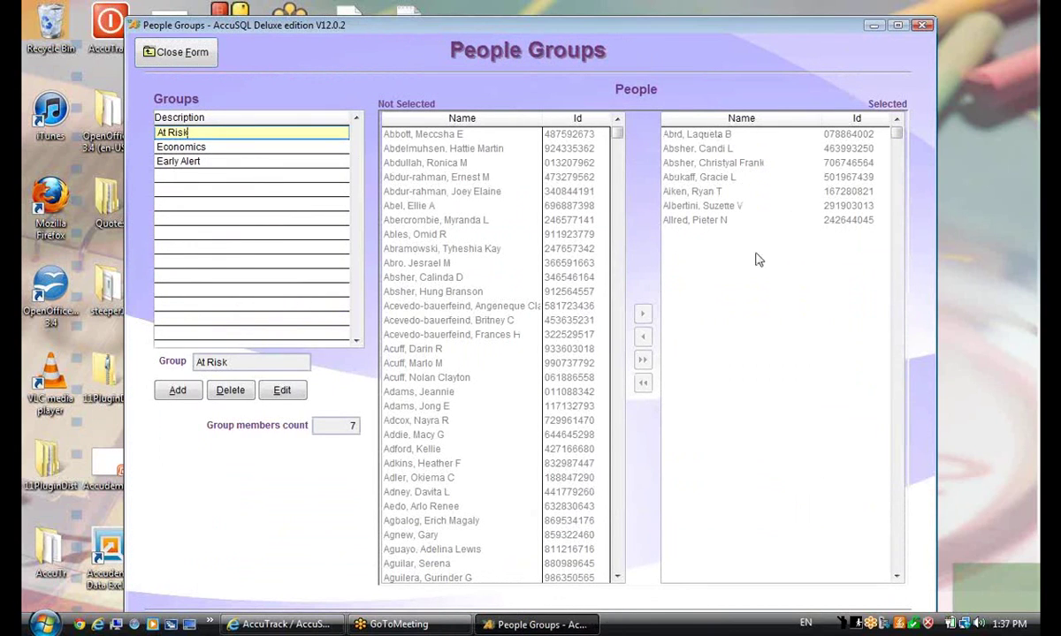
pyautogui.click(176, 53)
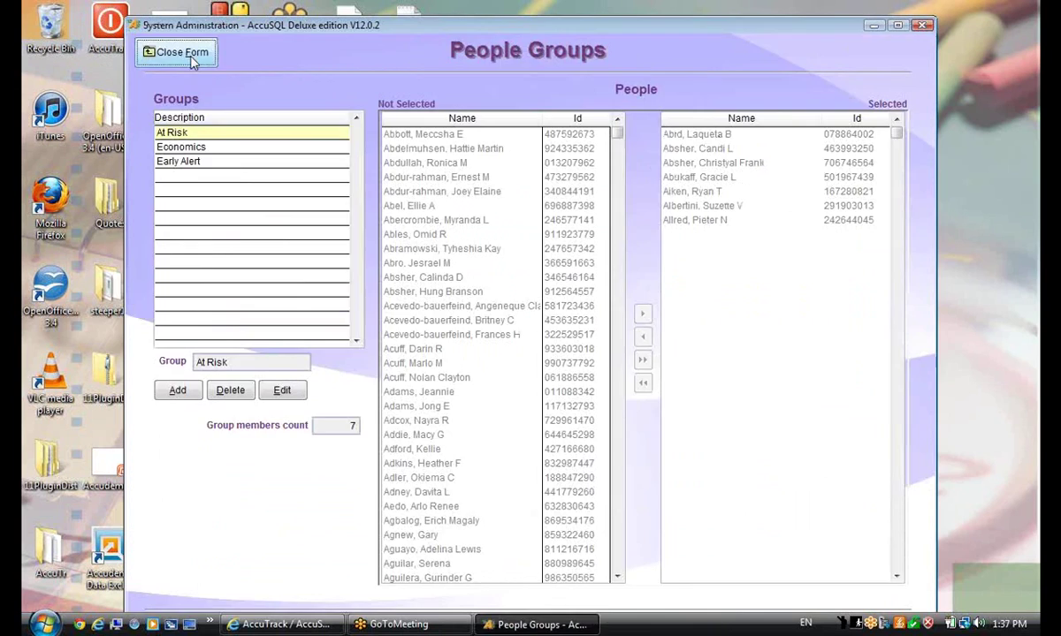
# Reopen the Query Generator and begin defining a new query
pyautogui.scroll(-2, 214, 504)
pyautogui.doubleClick(205, 483)
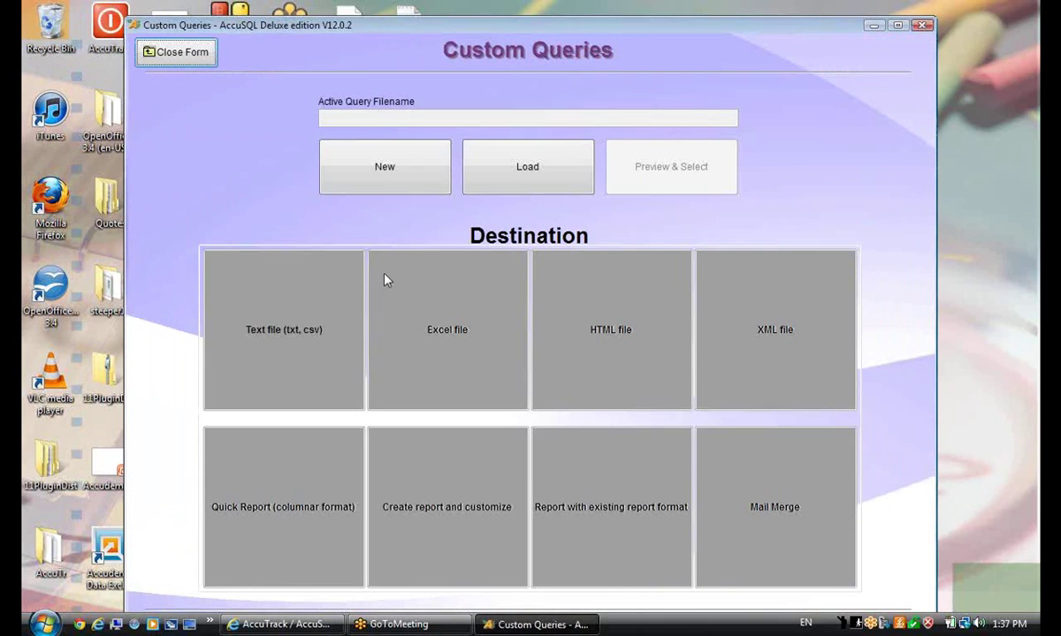
pyautogui.click(386, 173)
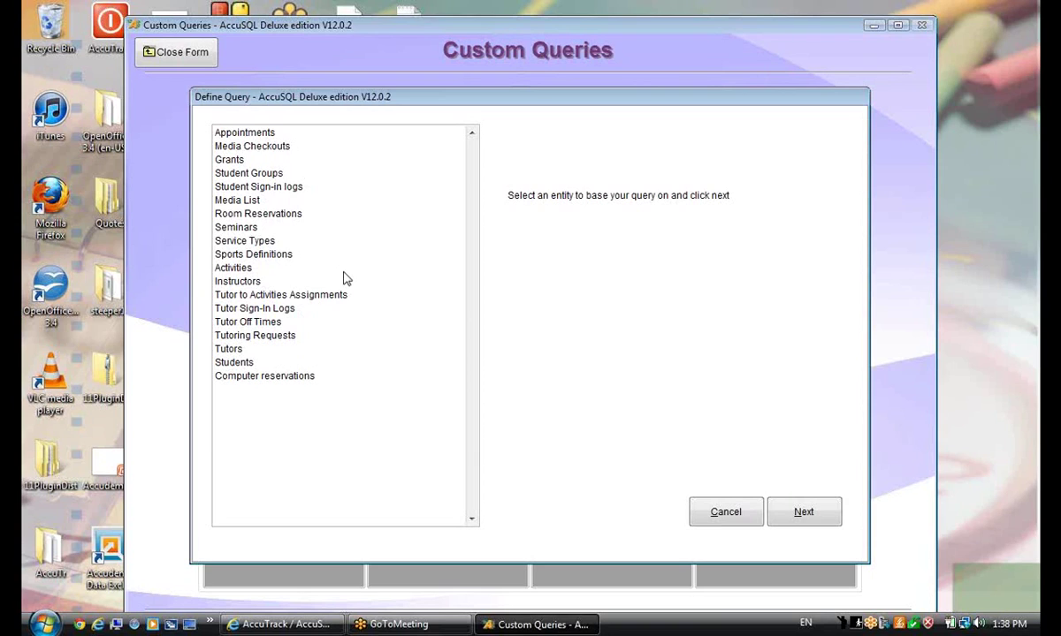
# Base the query on Students, including Lastname, Firstname, Email and Student Groups GroupName
pyautogui.click(235, 363)
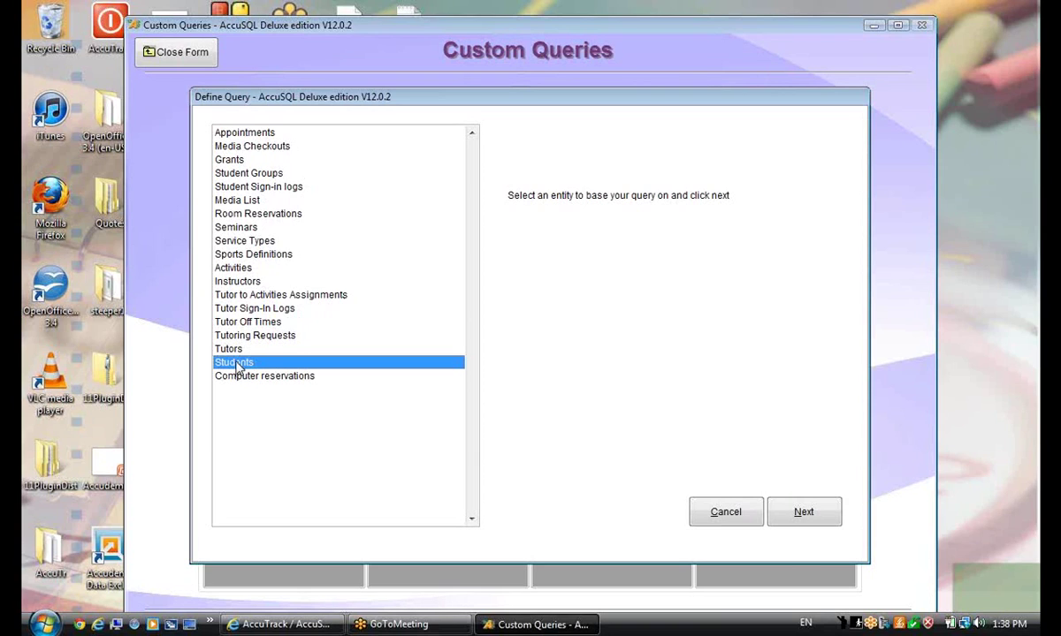
pyautogui.click(801, 515)
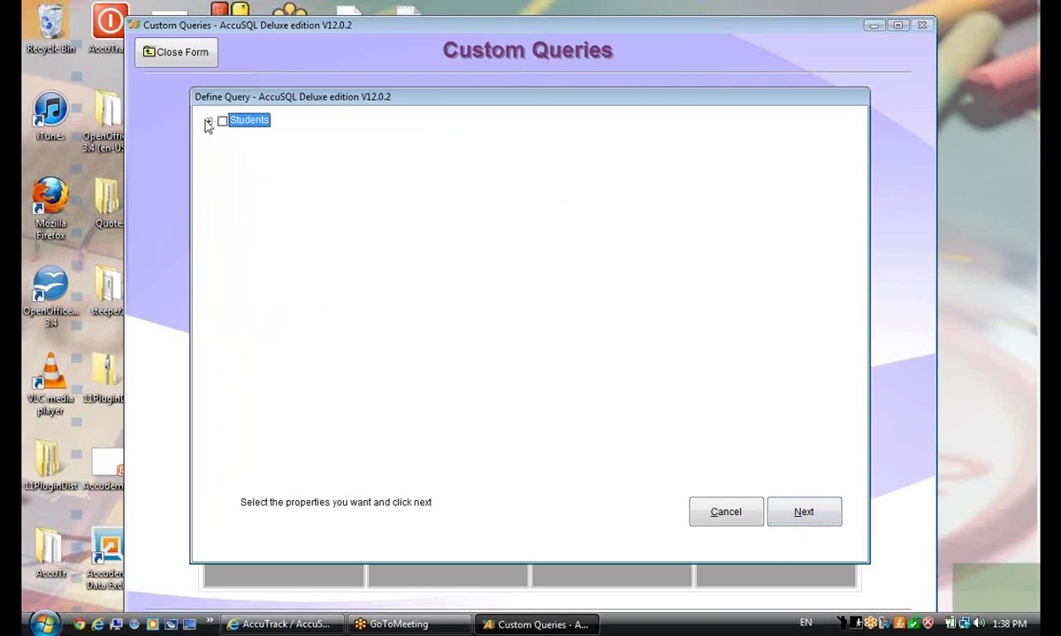
pyautogui.click(209, 122)
pyautogui.click(235, 134)
pyautogui.click(235, 163)
pyautogui.click(235, 206)
pyautogui.moveTo(854, 299); pyautogui.dragTo(827, 453)
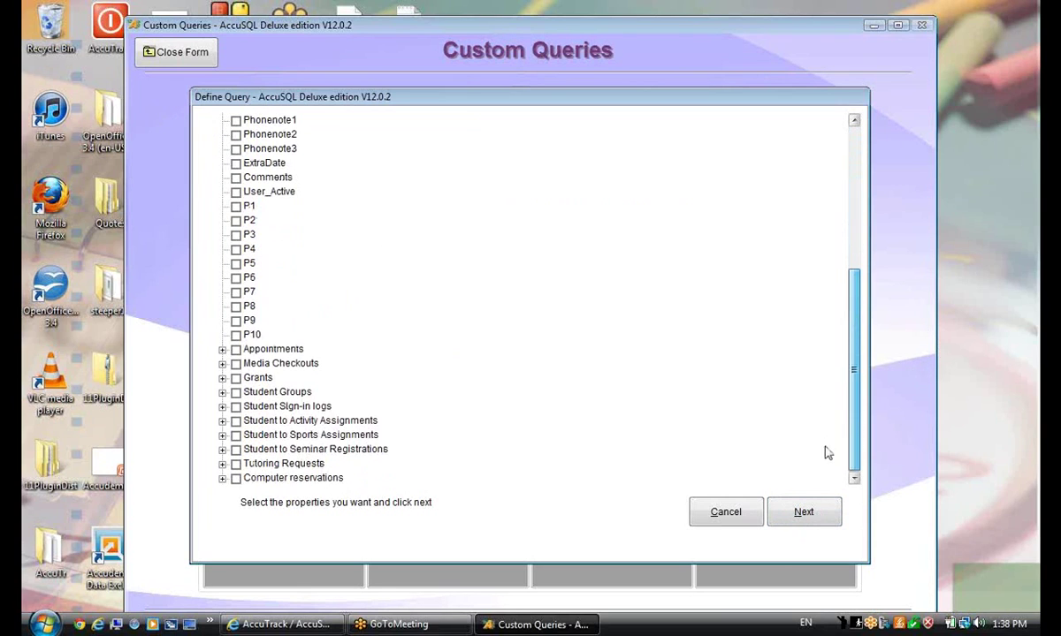
pyautogui.click(222, 392)
pyautogui.click(250, 407)
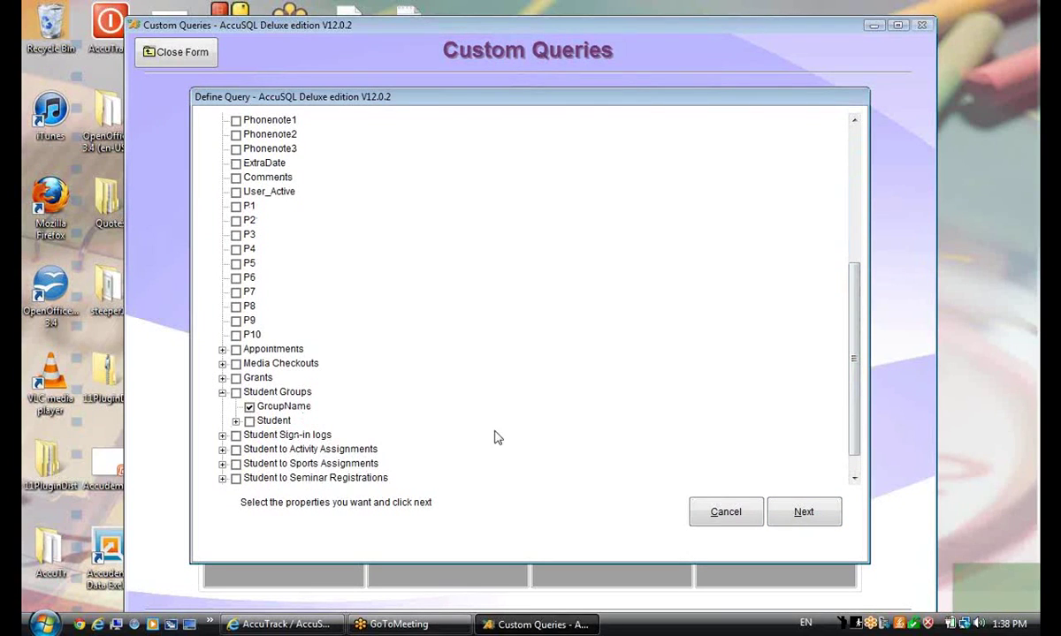
pyautogui.moveTo(861, 408); pyautogui.dragTo(829, 386)
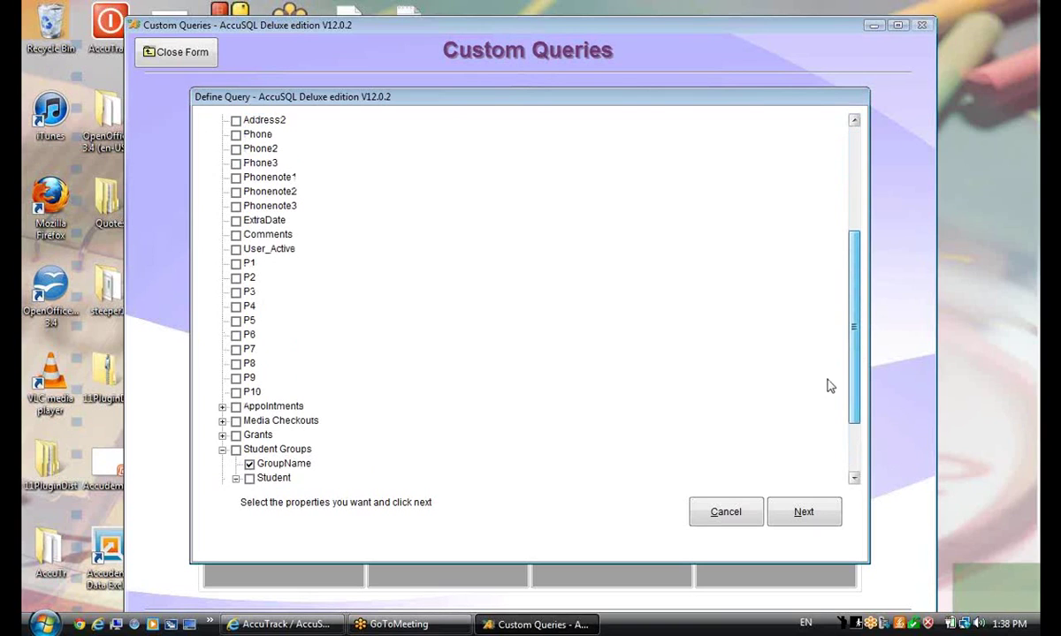
# Filter on GroupName equal to At Risk and sort the results by student Lastname
pyautogui.click(801, 515)
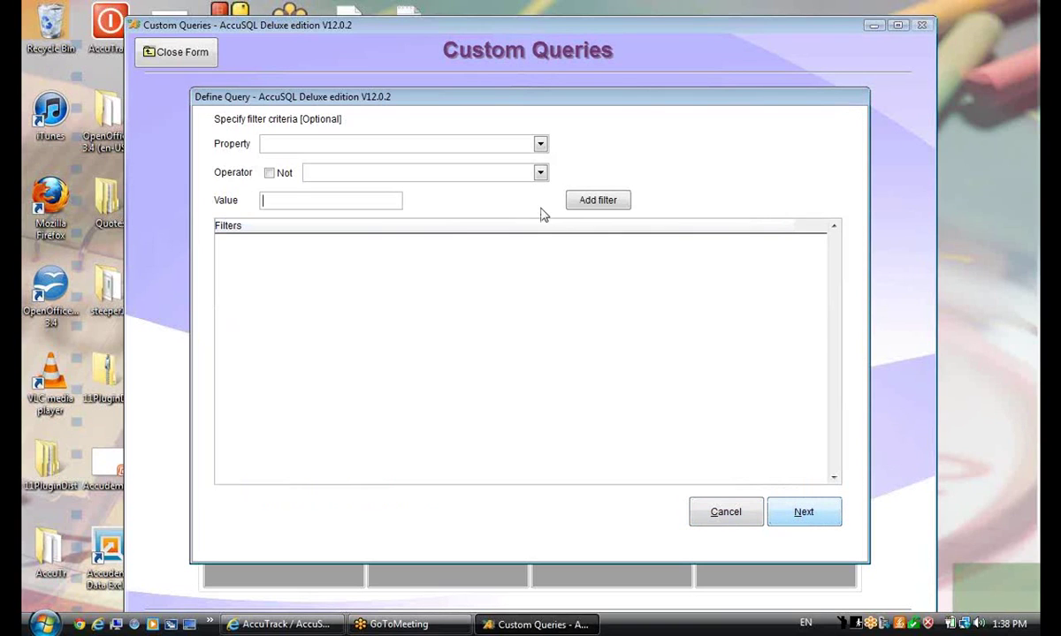
pyautogui.click(540, 143)
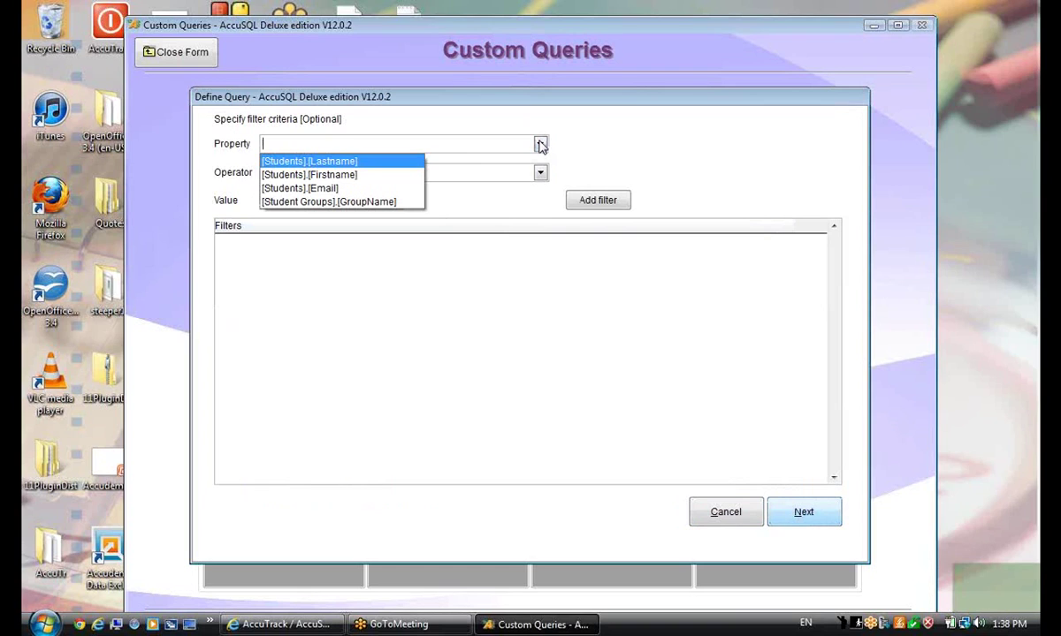
pyautogui.click(357, 200)
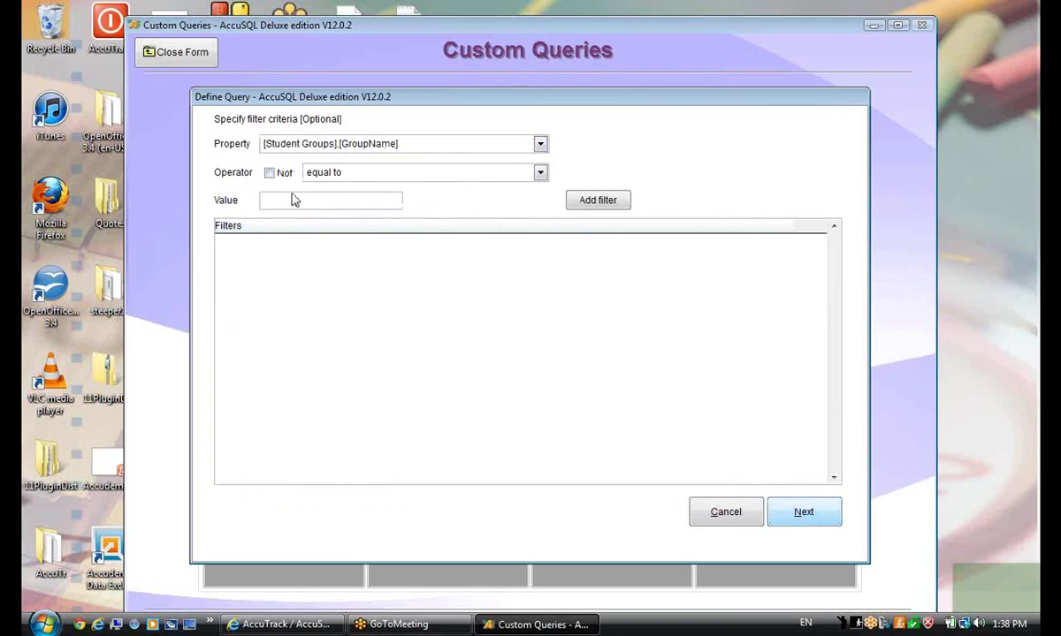
pyautogui.click(262, 201)
pyautogui.write('At Risk')
pyautogui.click(592, 201)
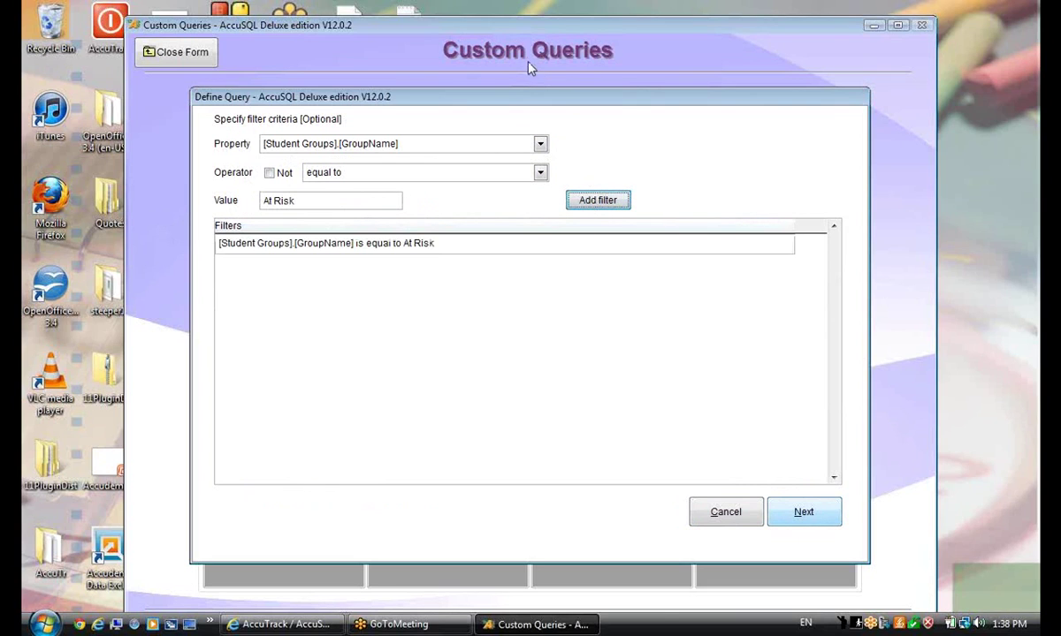
pyautogui.click(804, 513)
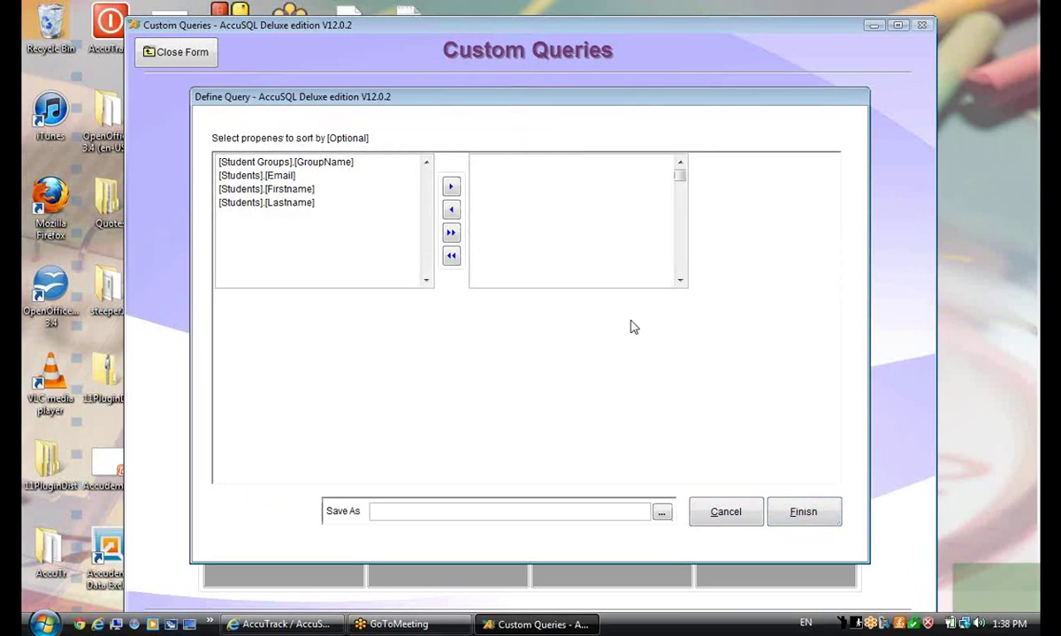
pyautogui.doubleClick(267, 204)
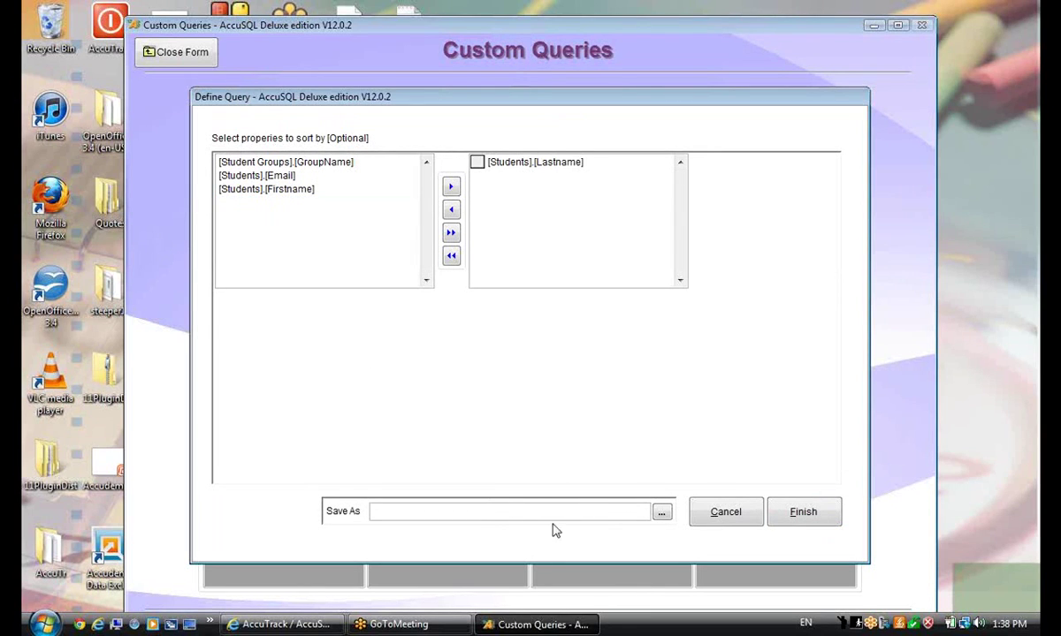
# Preview the seven At Risk students, mark the first record, then start another new query
pyautogui.click(793, 519)
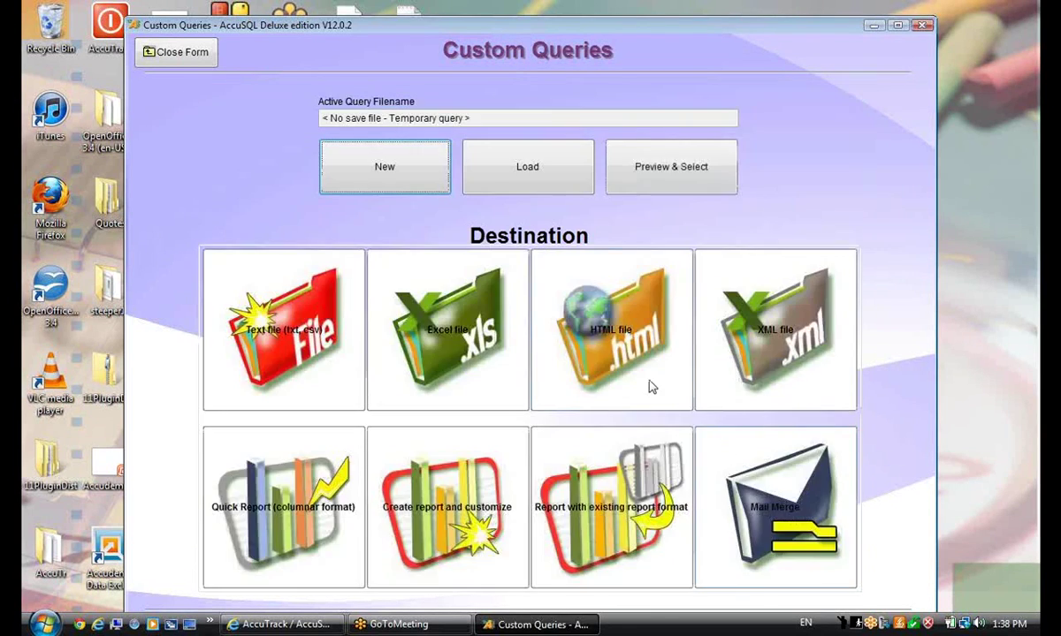
pyautogui.click(688, 183)
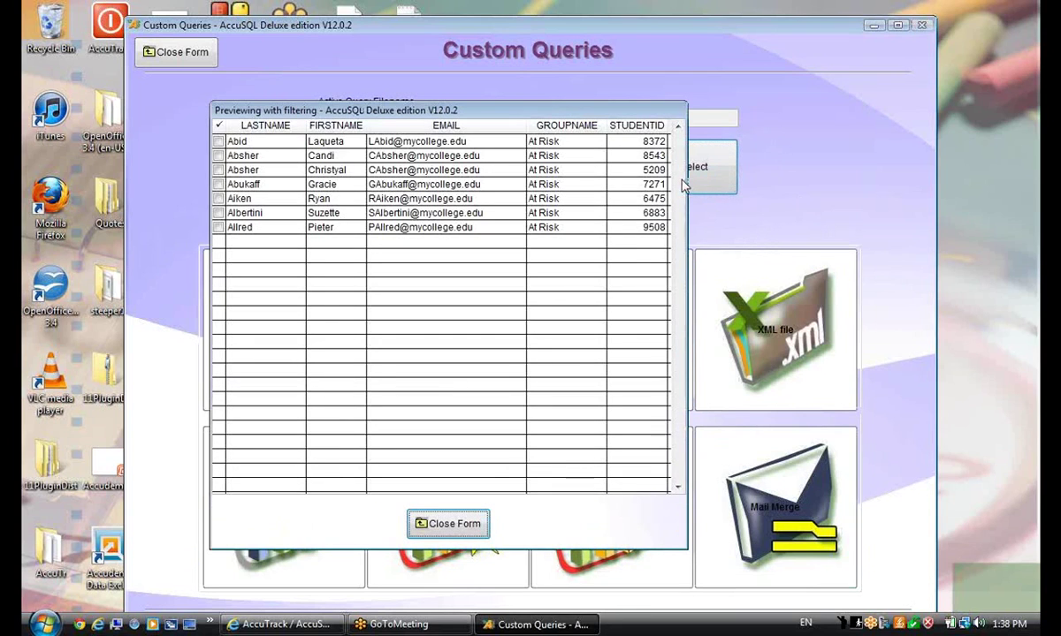
pyautogui.click(329, 144)
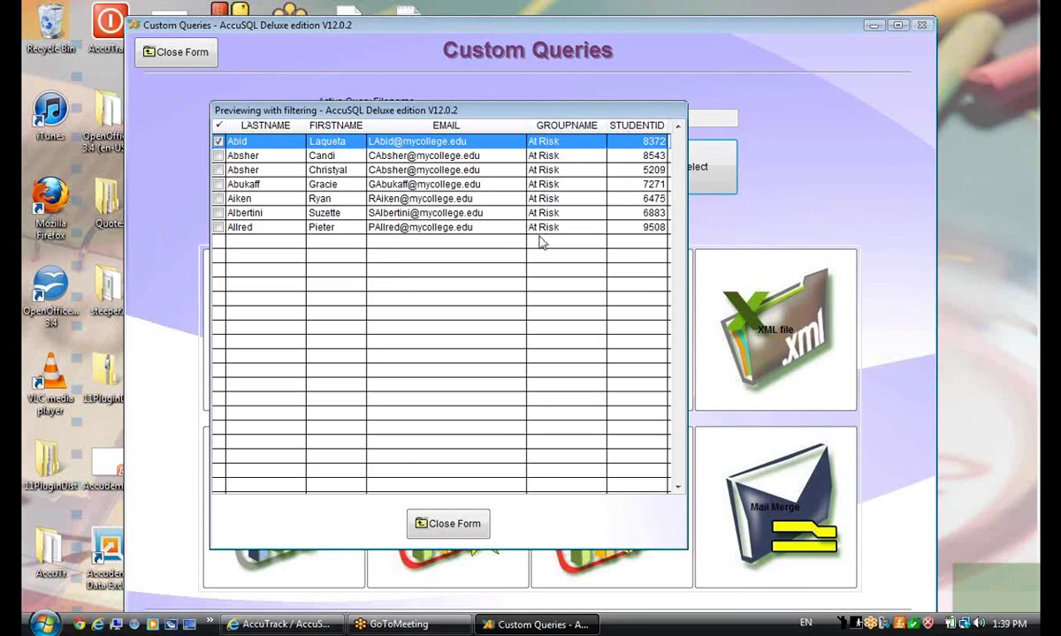
pyautogui.click(440, 525)
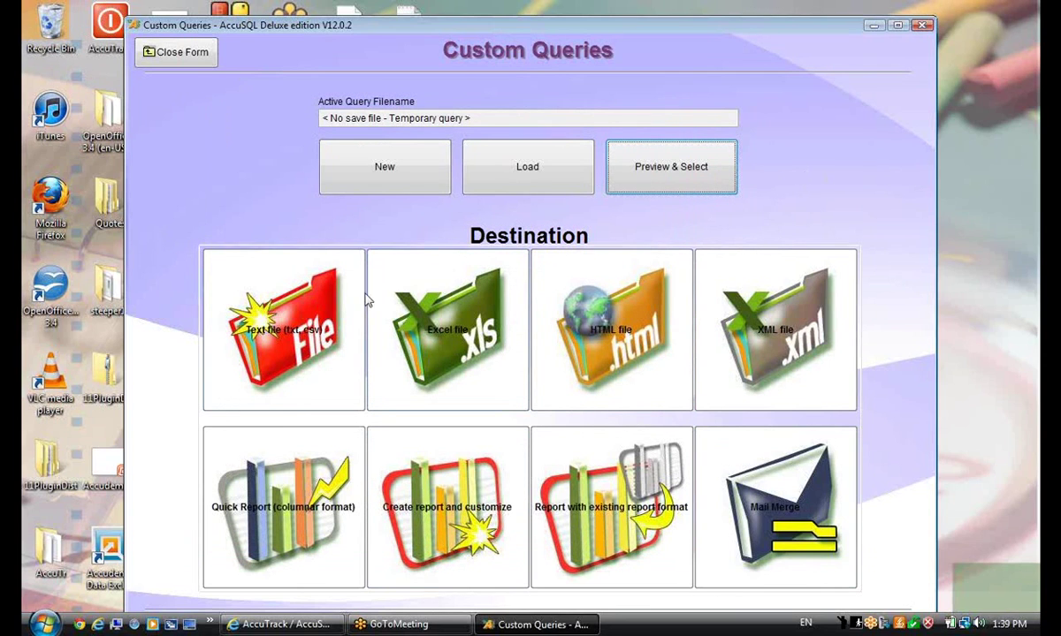
pyautogui.click(336, 170)
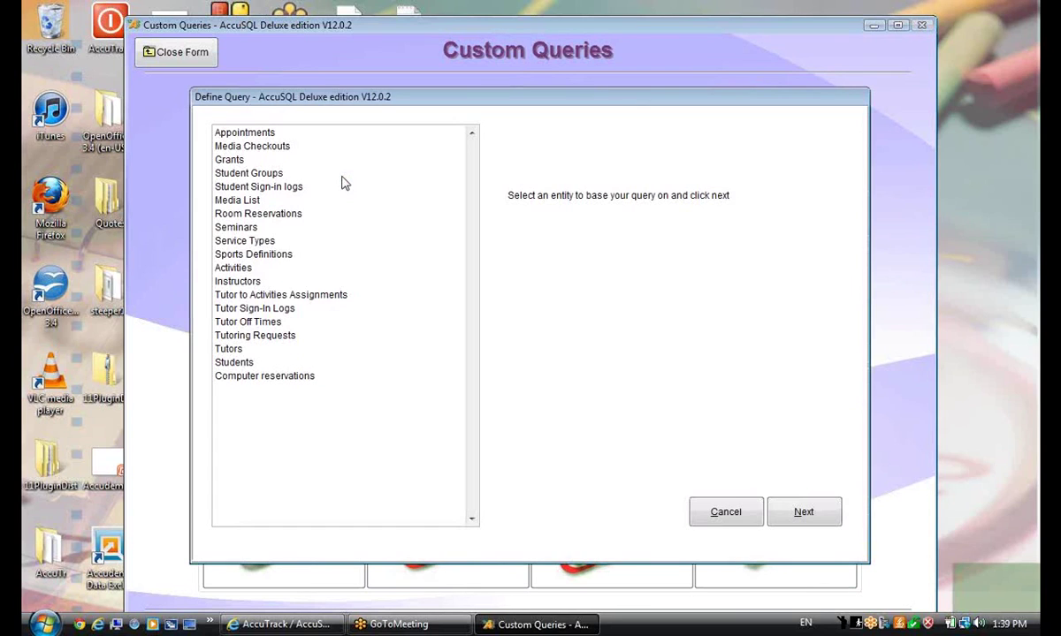
# Base a new query on Student Sign-in logs with login/logout times, student first name and activity Category
pyautogui.click(252, 187)
pyautogui.click(800, 511)
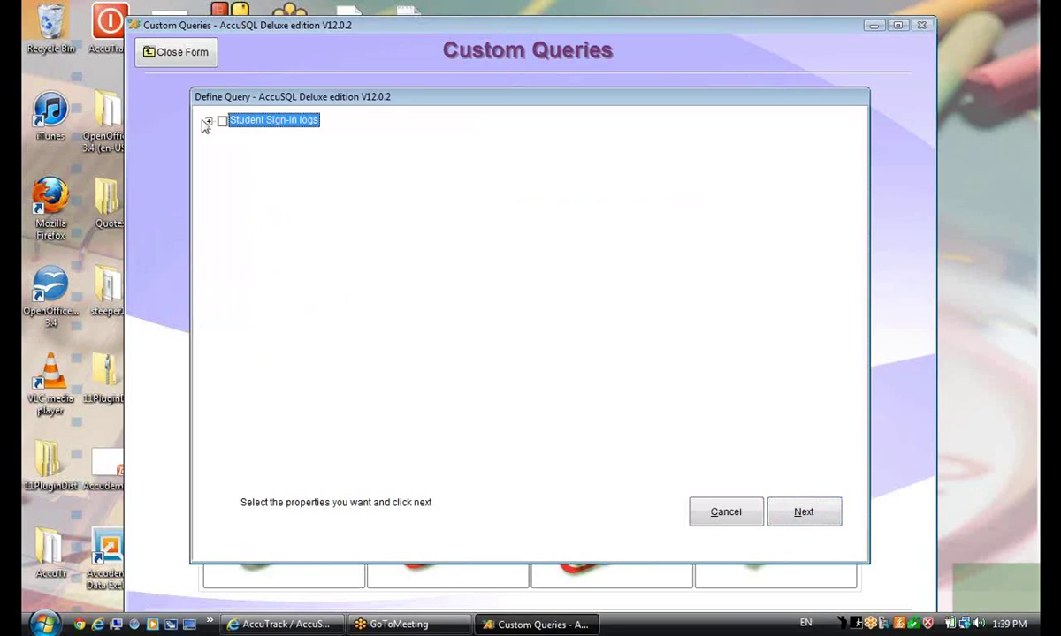
pyautogui.click(209, 121)
pyautogui.click(235, 134)
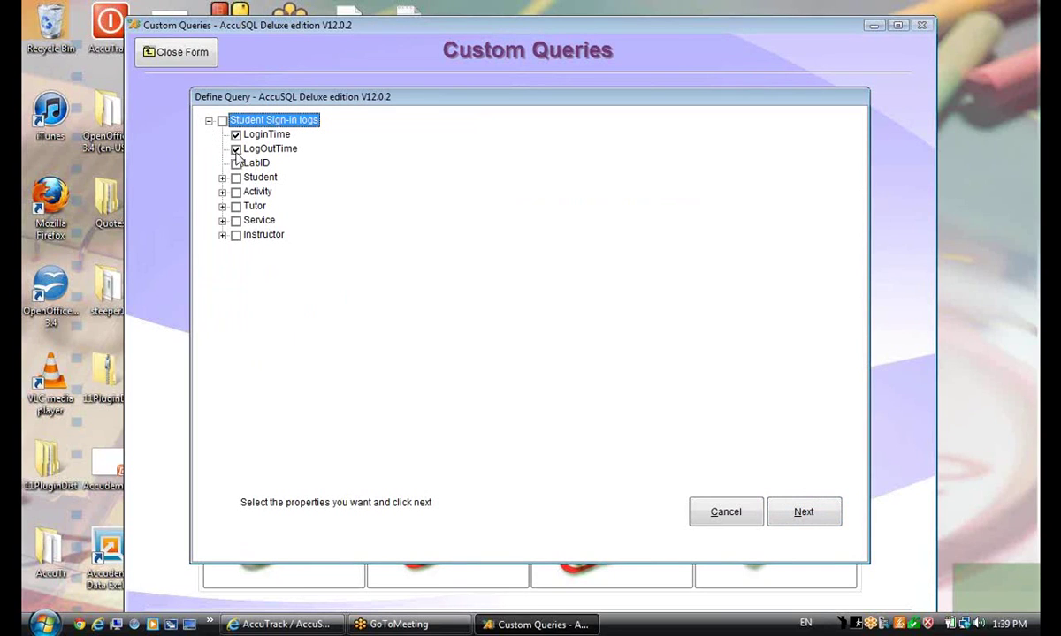
pyautogui.click(222, 178)
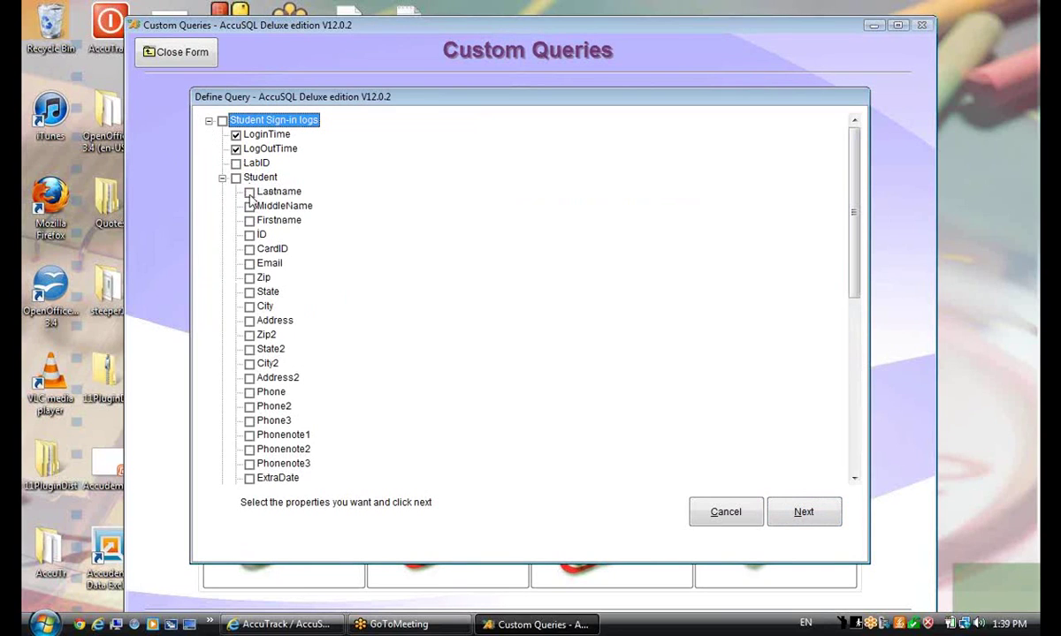
pyautogui.click(249, 220)
pyautogui.scroll(-5, 839, 354)
pyautogui.scroll(-2, 839, 381)
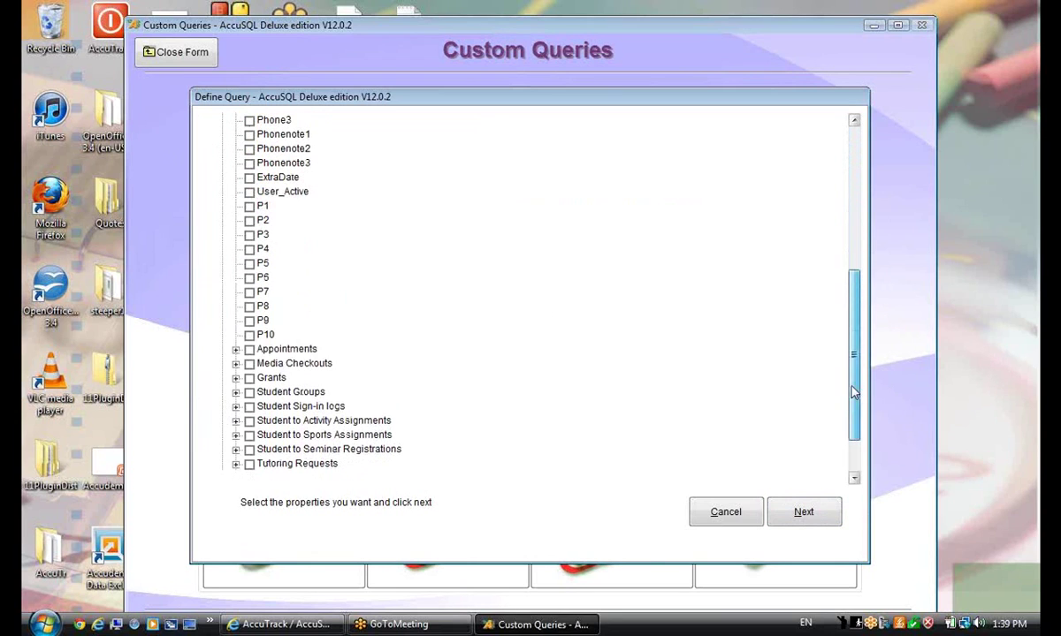
pyautogui.scroll(-2, 849, 386)
pyautogui.click(223, 435)
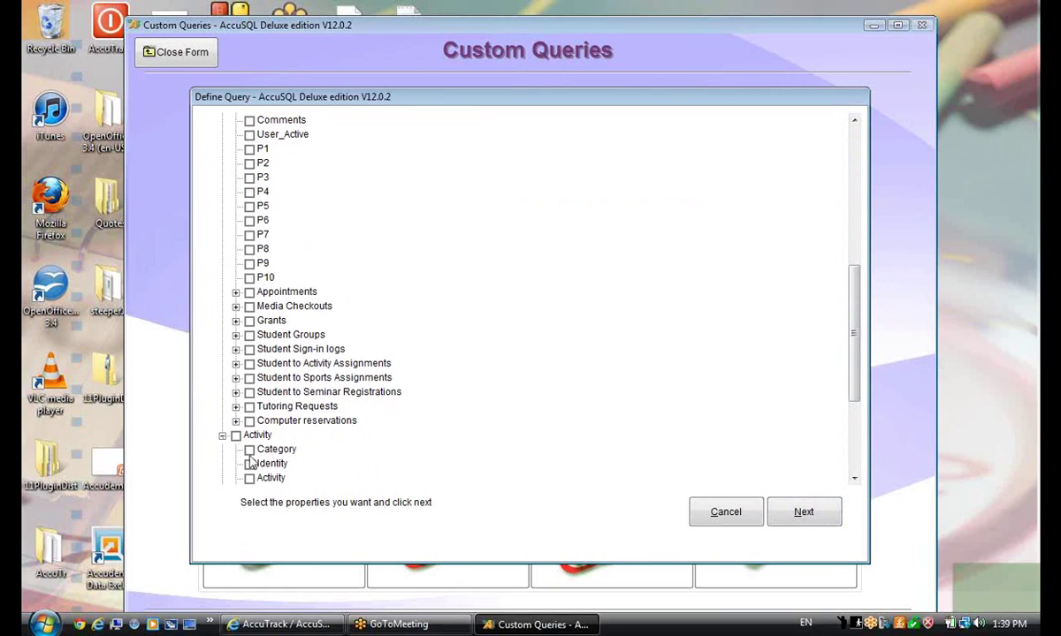
pyautogui.click(250, 450)
pyautogui.scroll(-3, 916, 386)
# Add a filter for LoginTime greater than 10/1/2012 and continue to sorting
pyautogui.click(804, 515)
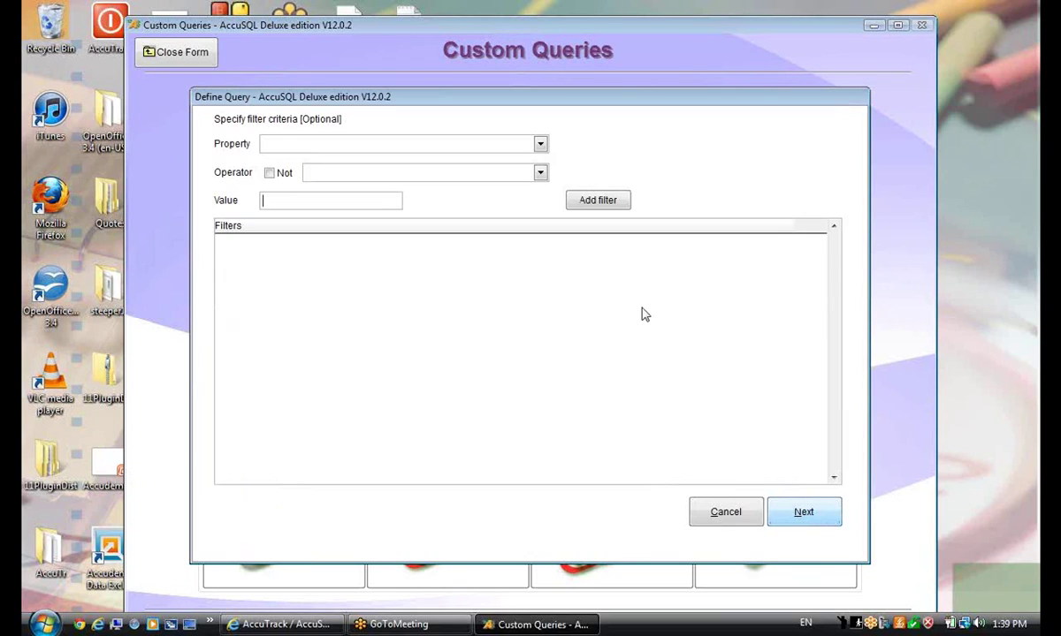
pyautogui.click(540, 144)
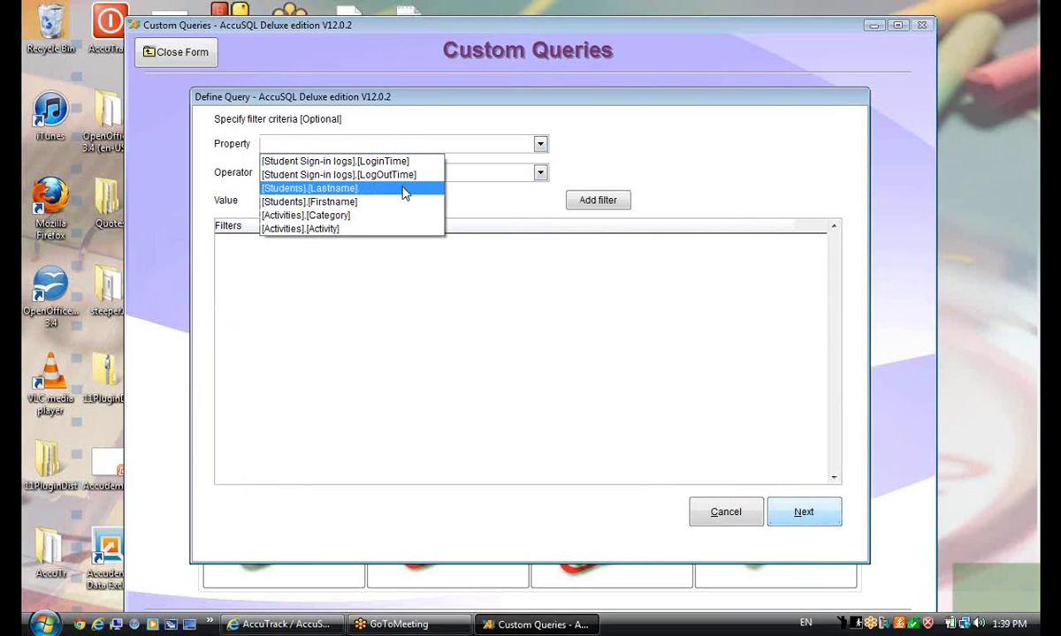
pyautogui.click(389, 161)
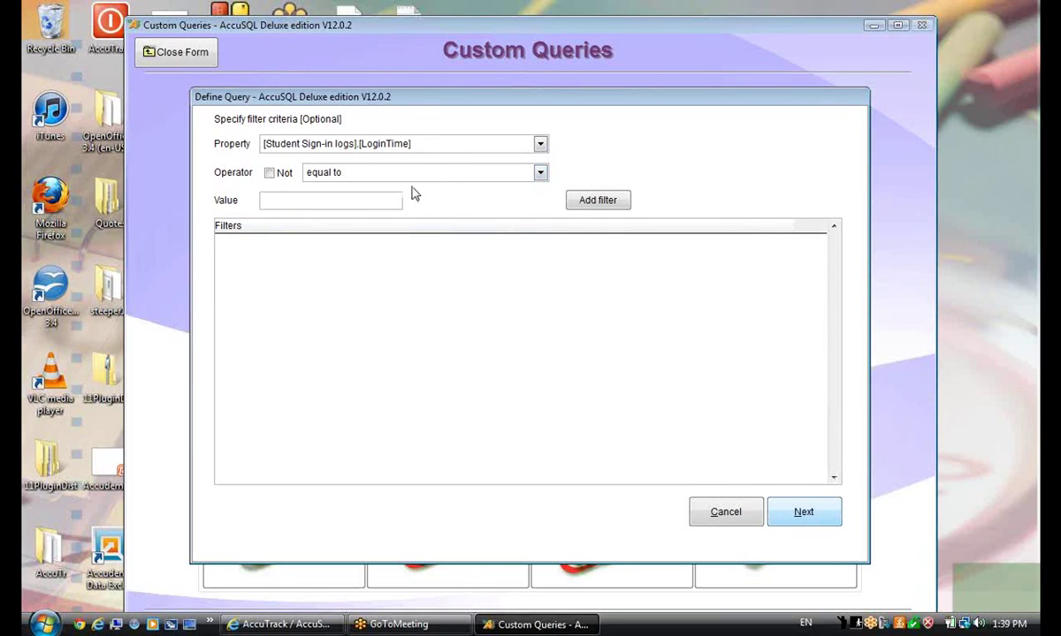
pyautogui.click(541, 174)
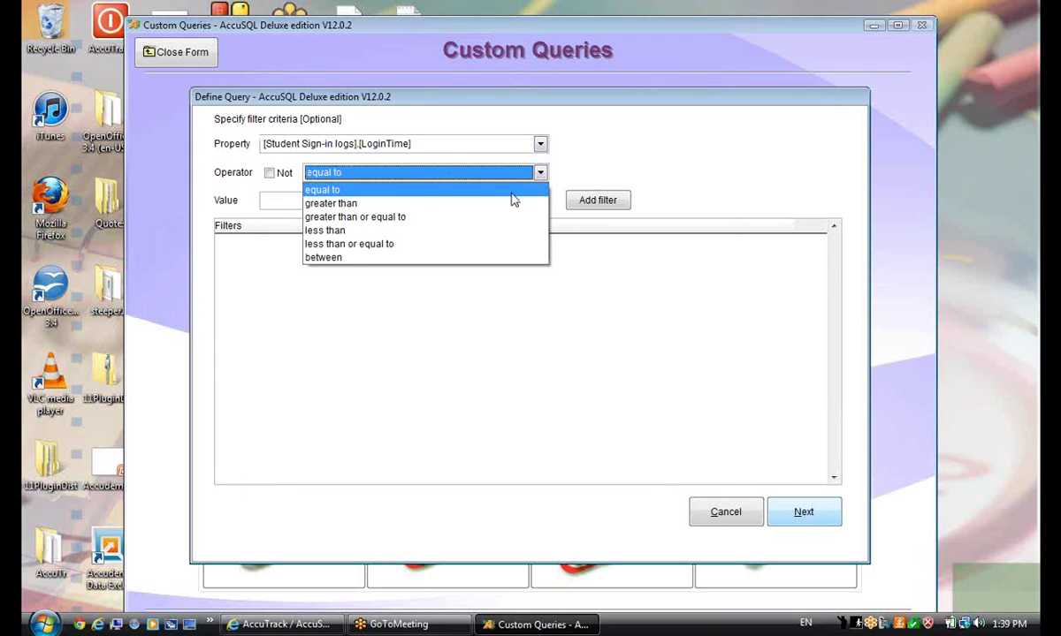
pyautogui.click(447, 204)
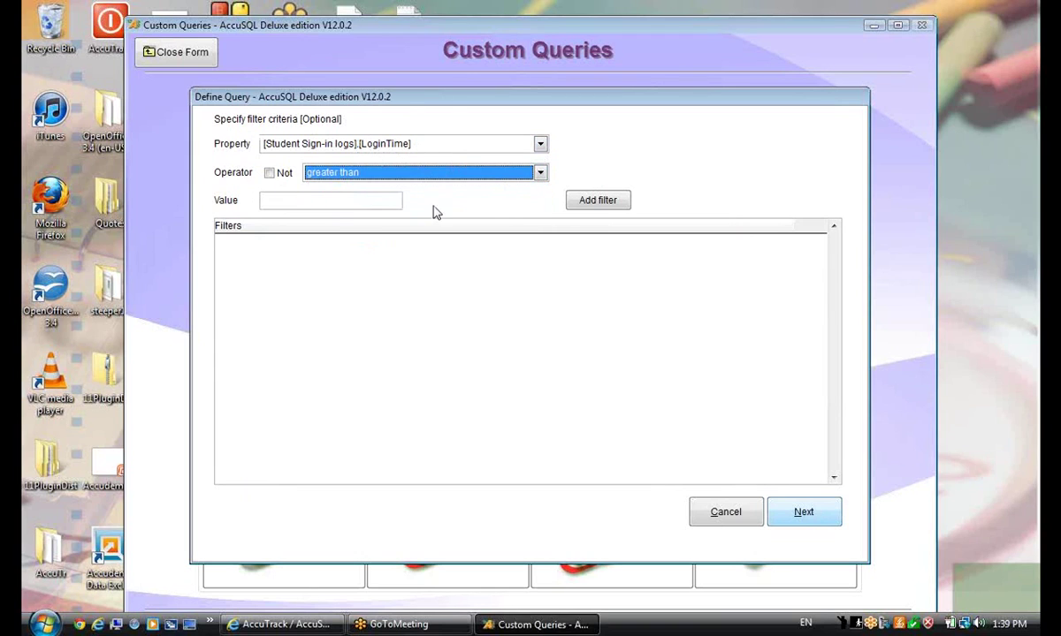
pyautogui.click(341, 202)
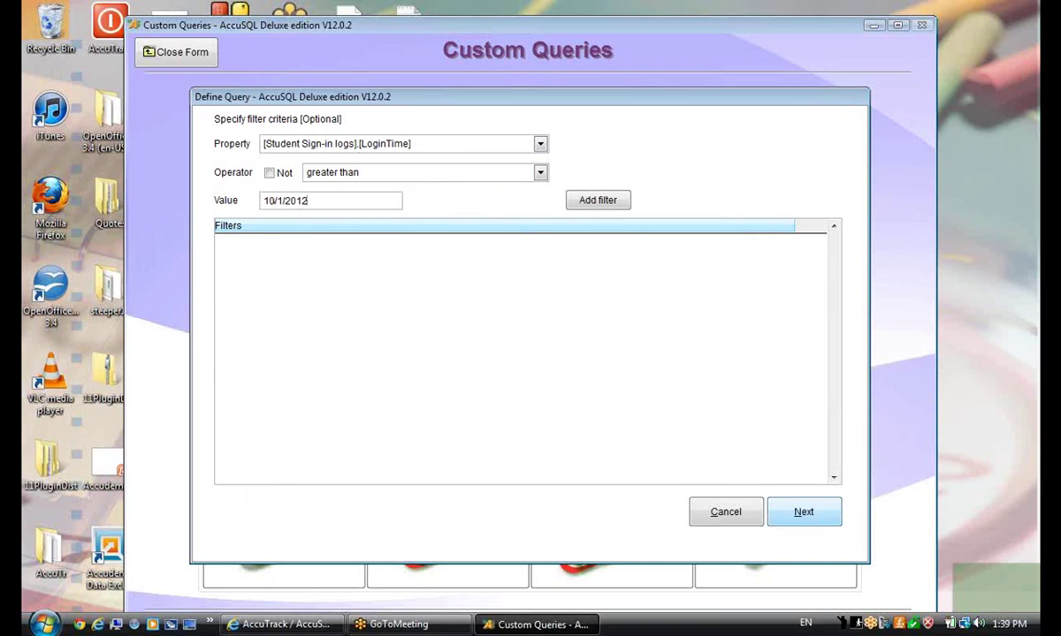
pyautogui.click(597, 201)
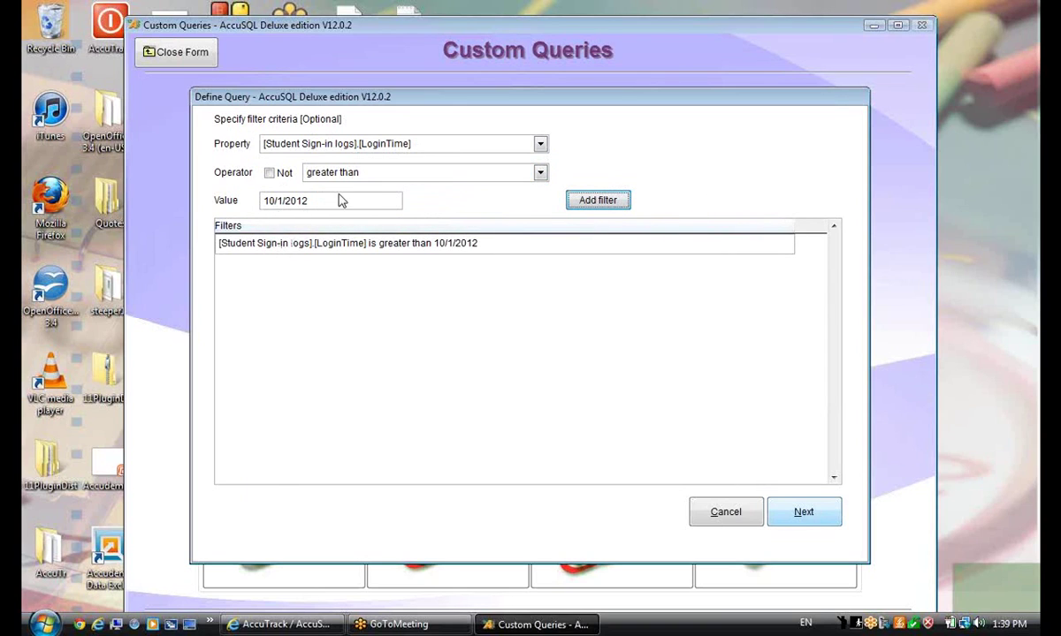
pyautogui.click(806, 516)
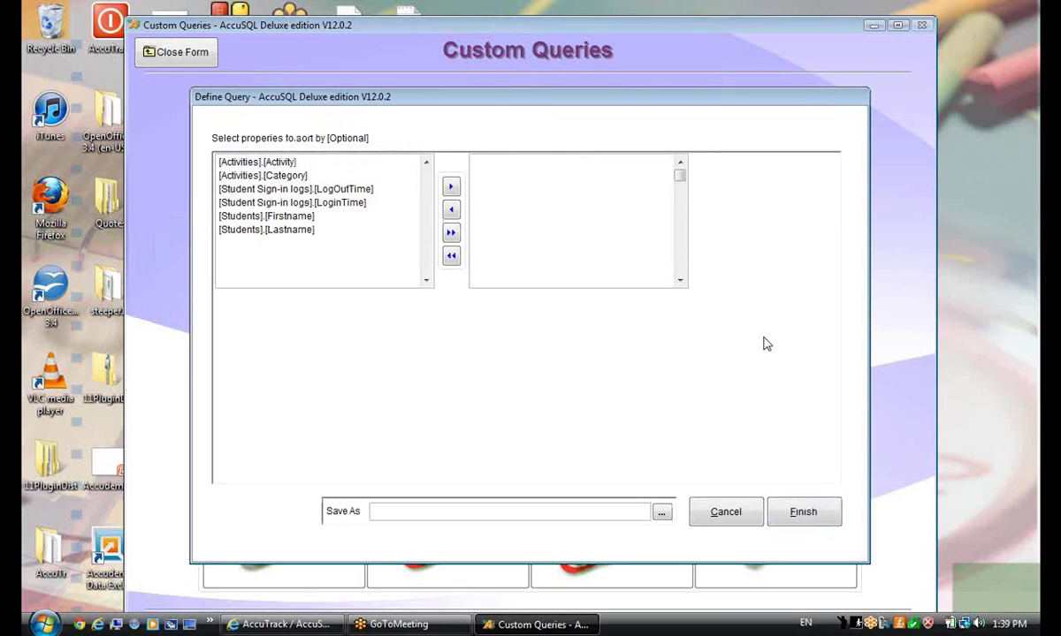
# Preview the sign-ins since 10/01/2012, widening LOGINTIME and scrolling the grid, then close the preview
pyautogui.click(803, 514)
pyautogui.click(659, 175)
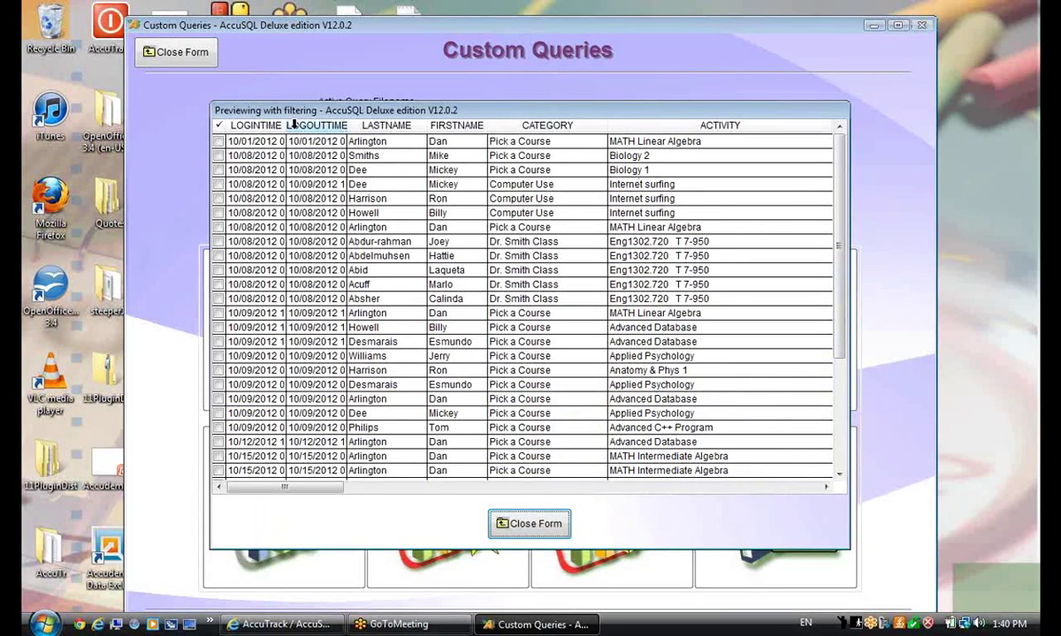
pyautogui.doubleClick(284, 124)
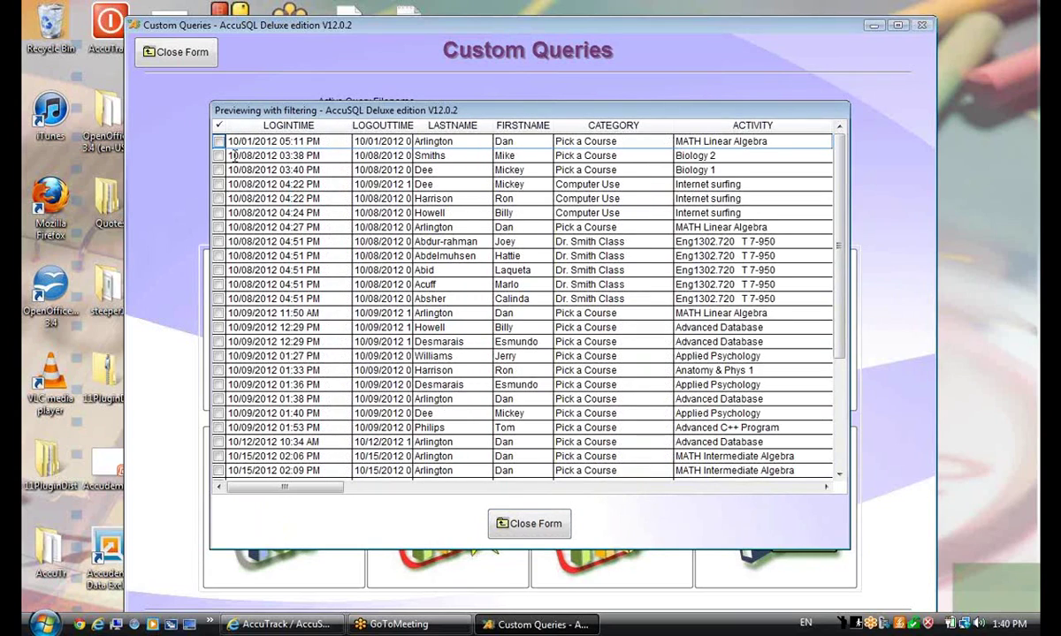
pyautogui.scroll(-8, 404, 350)
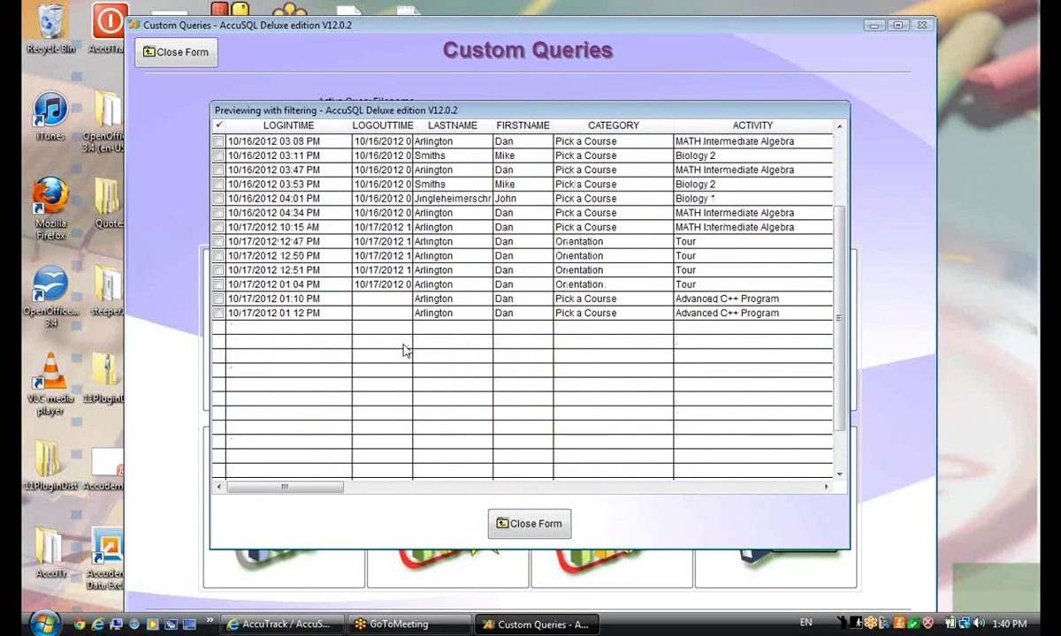
pyautogui.scroll(5, 380, 329)
pyautogui.scroll(3, 298, 172)
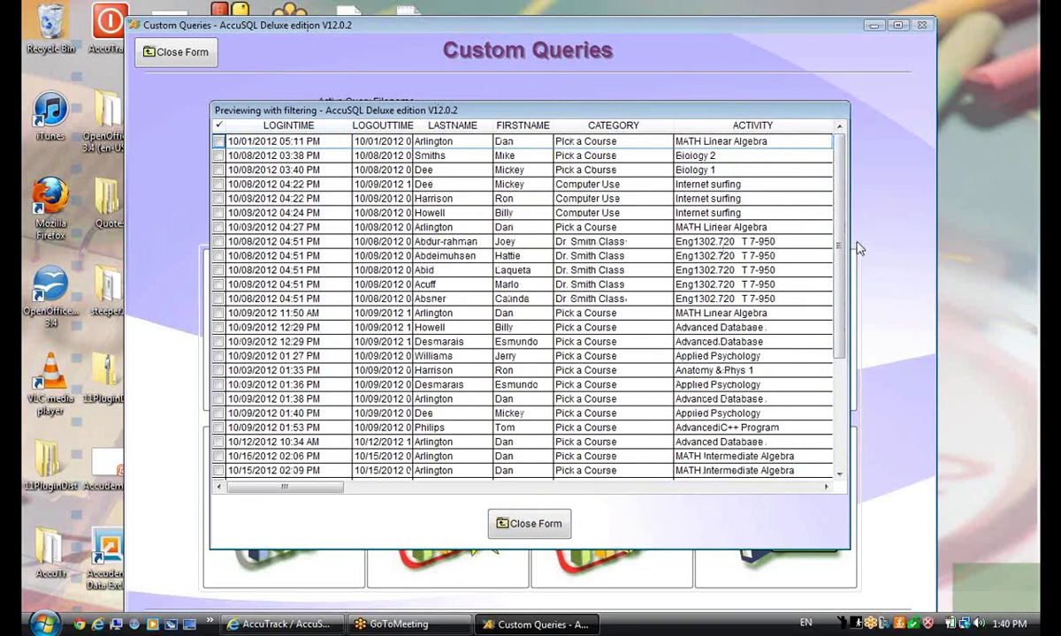
pyautogui.scroll(-10, 618, 309)
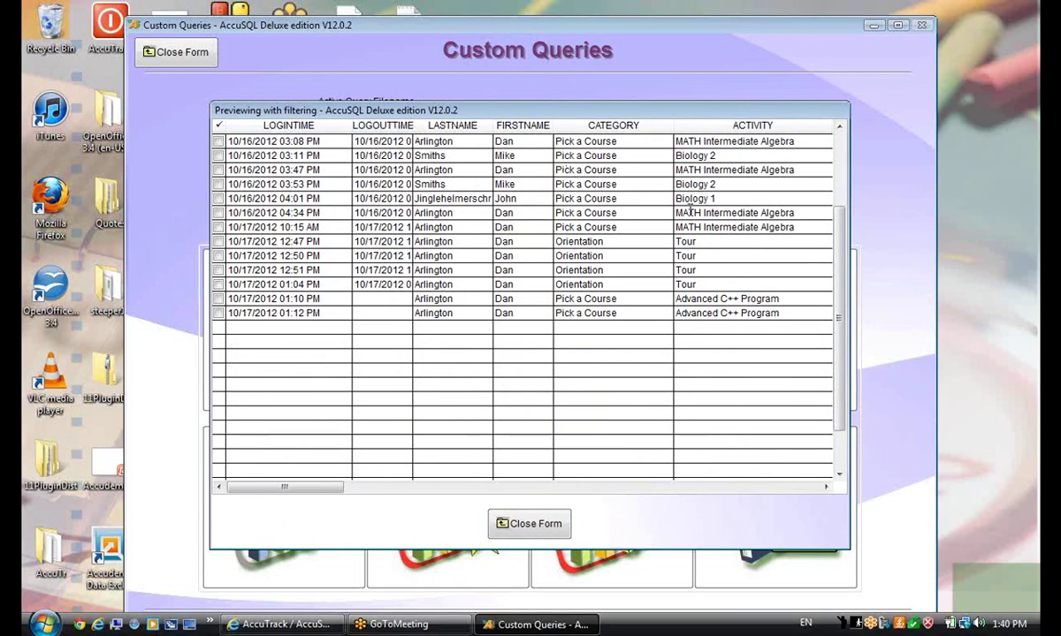
pyautogui.scroll(10, 562, 489)
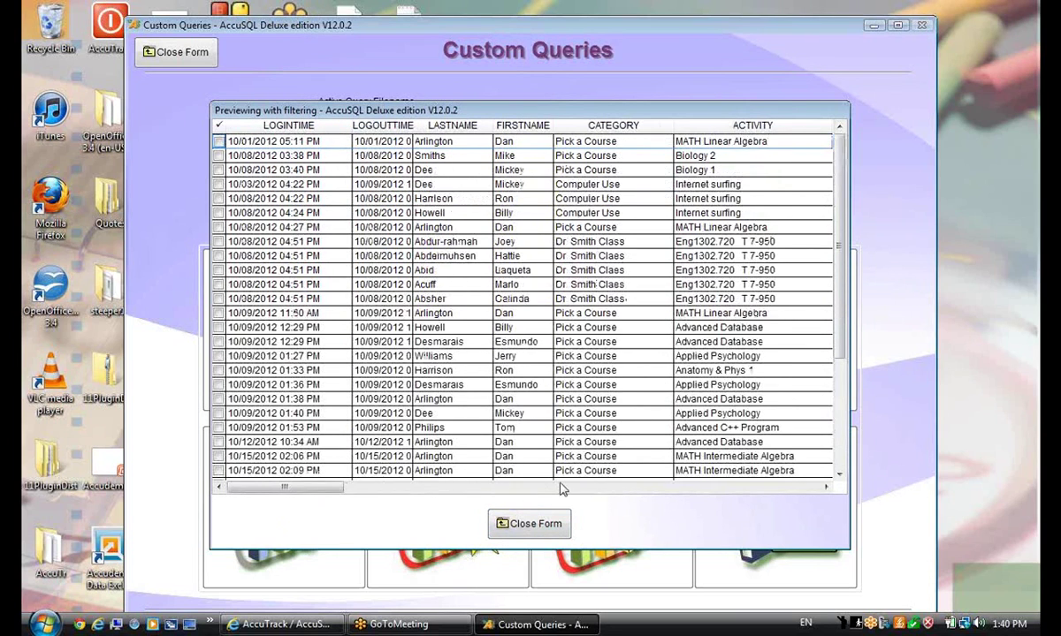
pyautogui.click(562, 489)
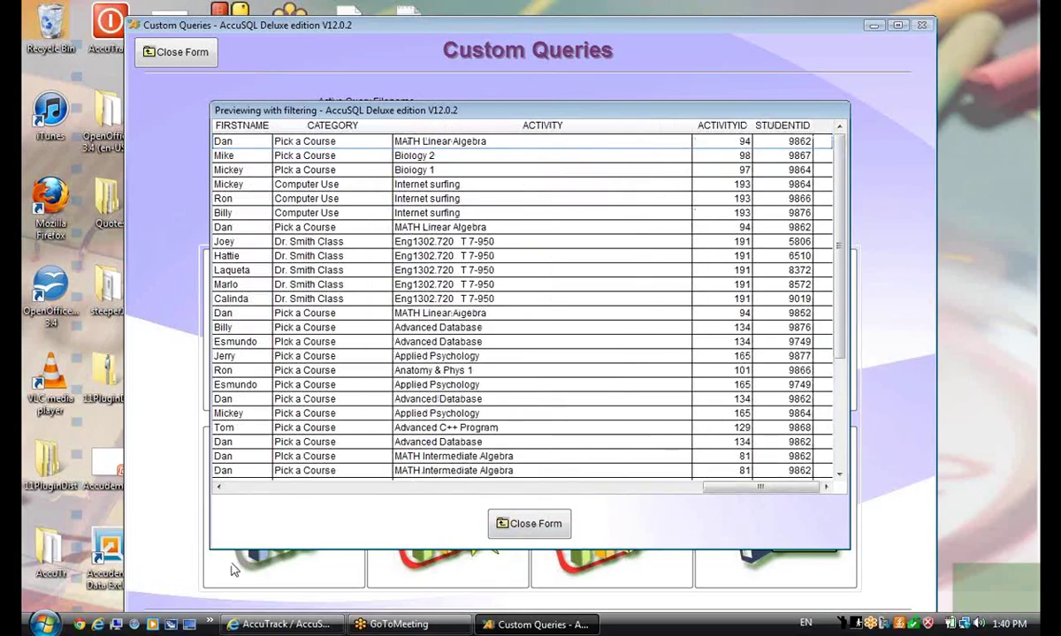
pyautogui.click(265, 488)
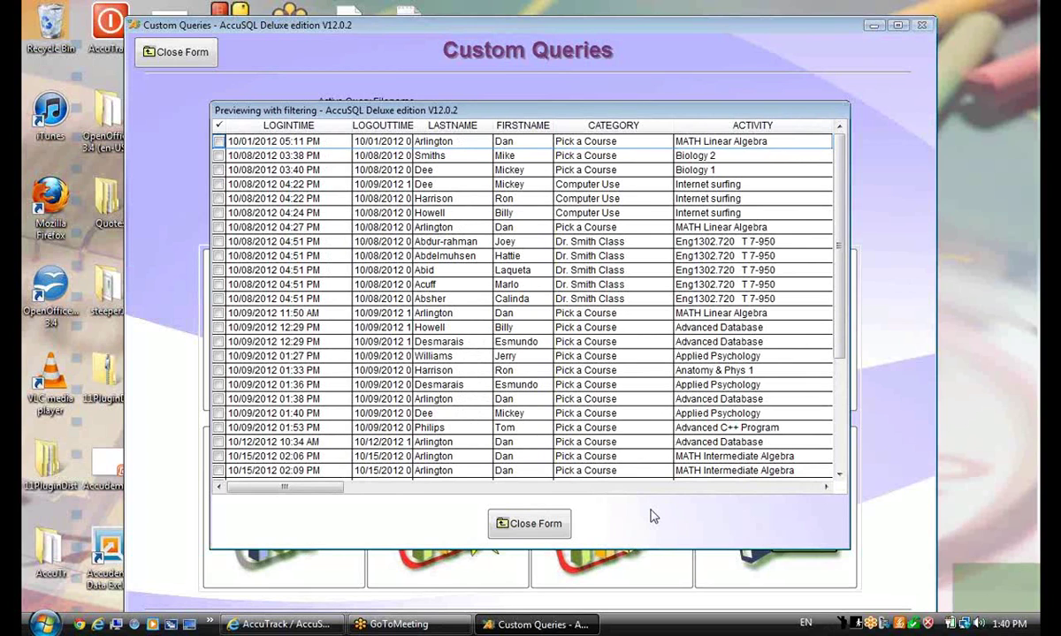
pyautogui.click(508, 522)
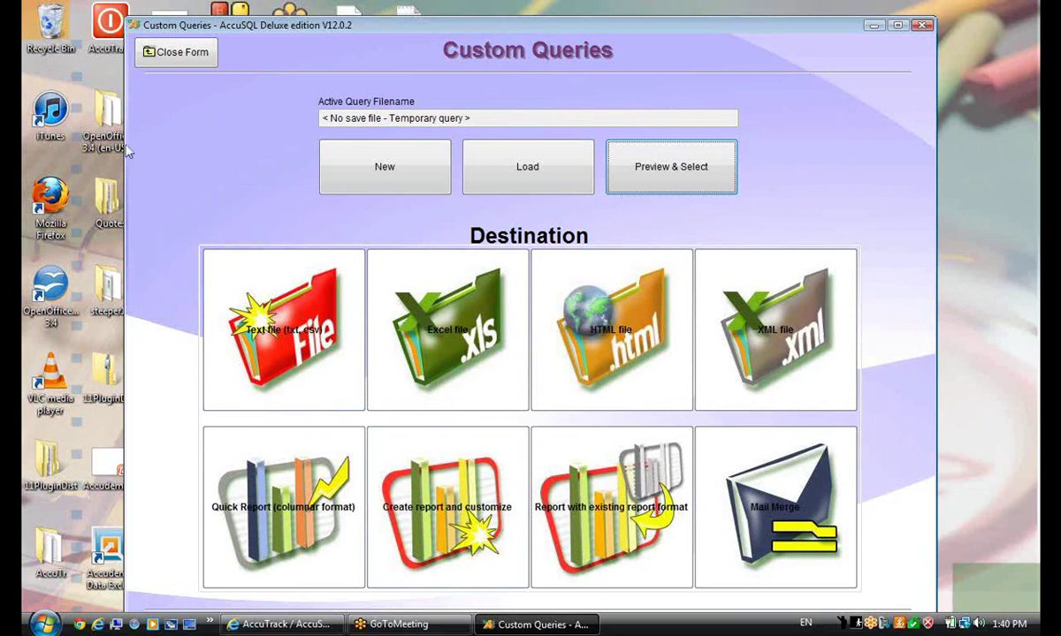
# Close Custom Queries, then open the Reports form, expand and collapse Visits, and close it
pyautogui.click(164, 46)
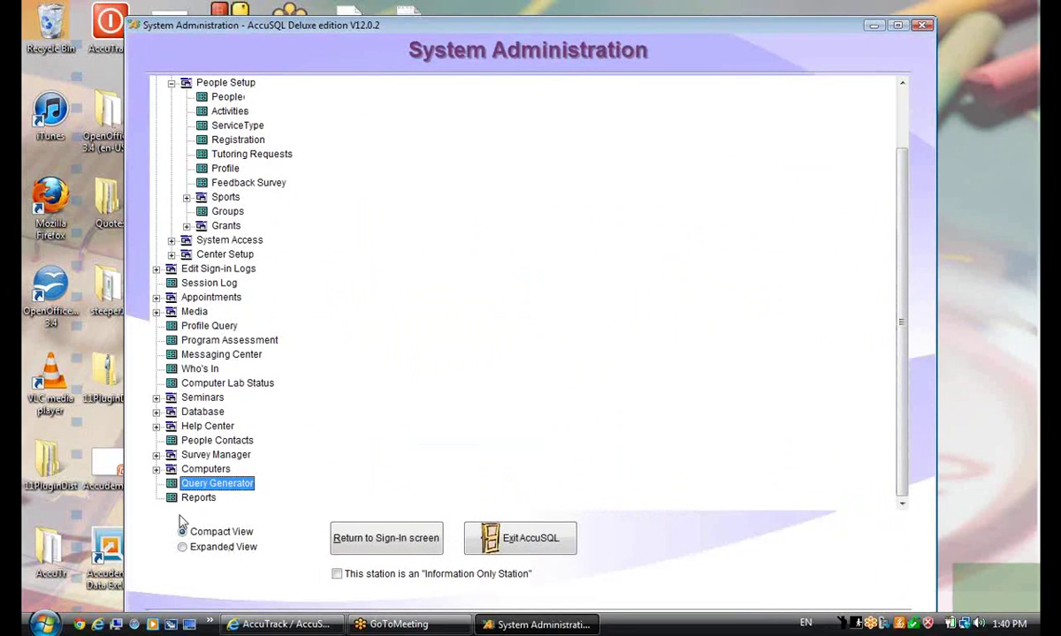
pyautogui.click(198, 498)
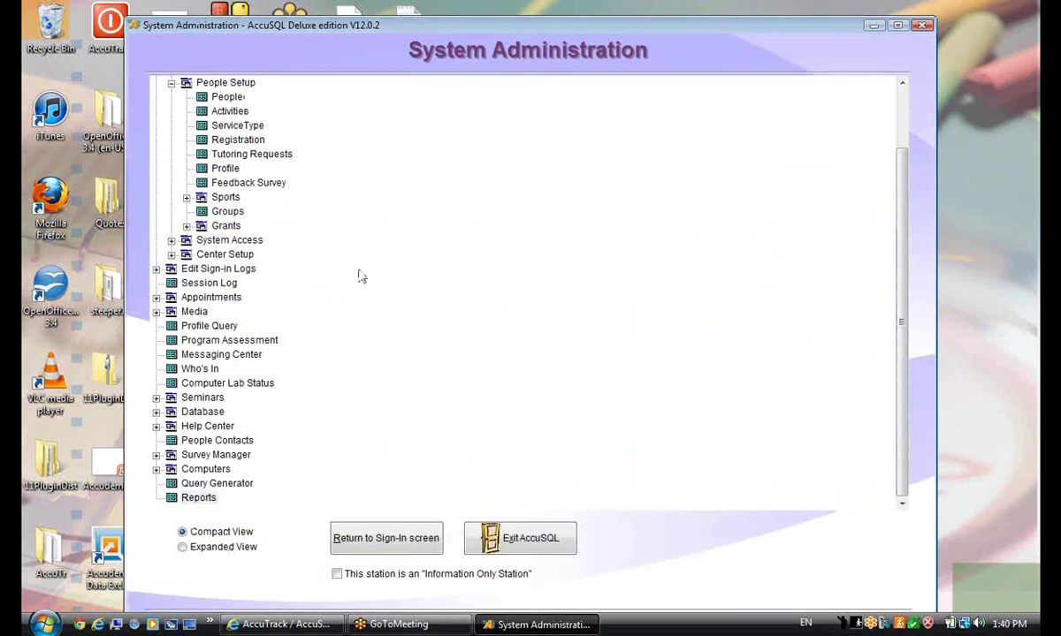
pyautogui.doubleClick(212, 498)
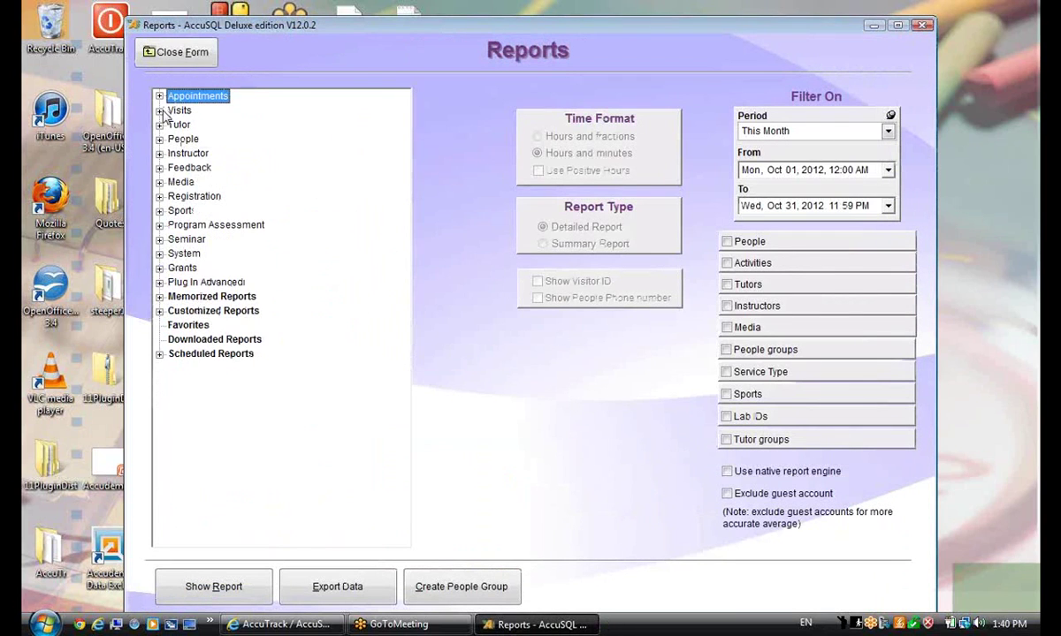
pyautogui.click(160, 113)
pyautogui.click(160, 111)
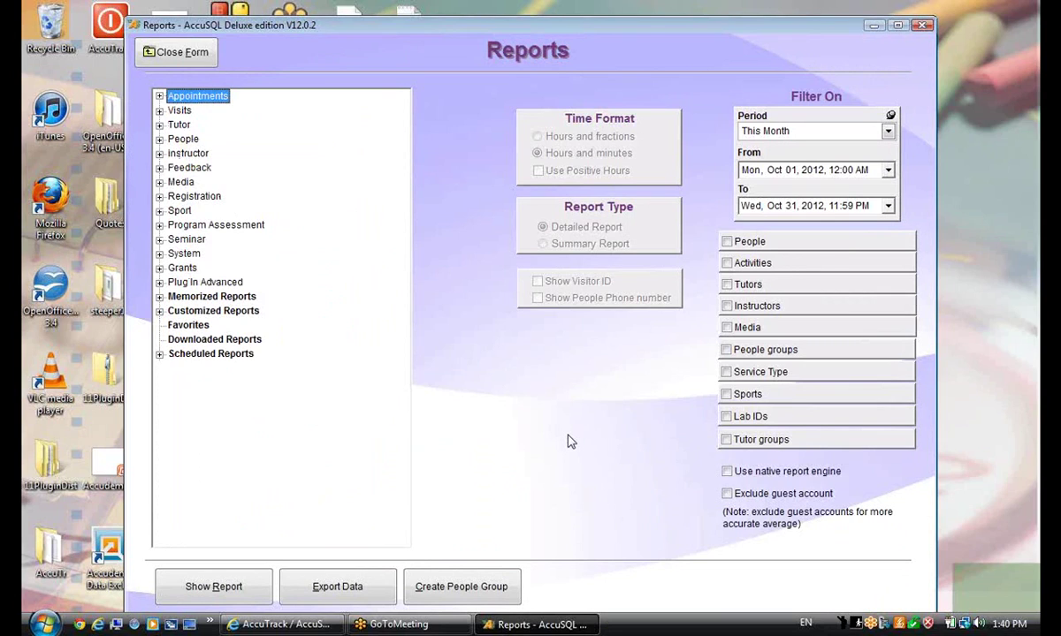
pyautogui.click(148, 54)
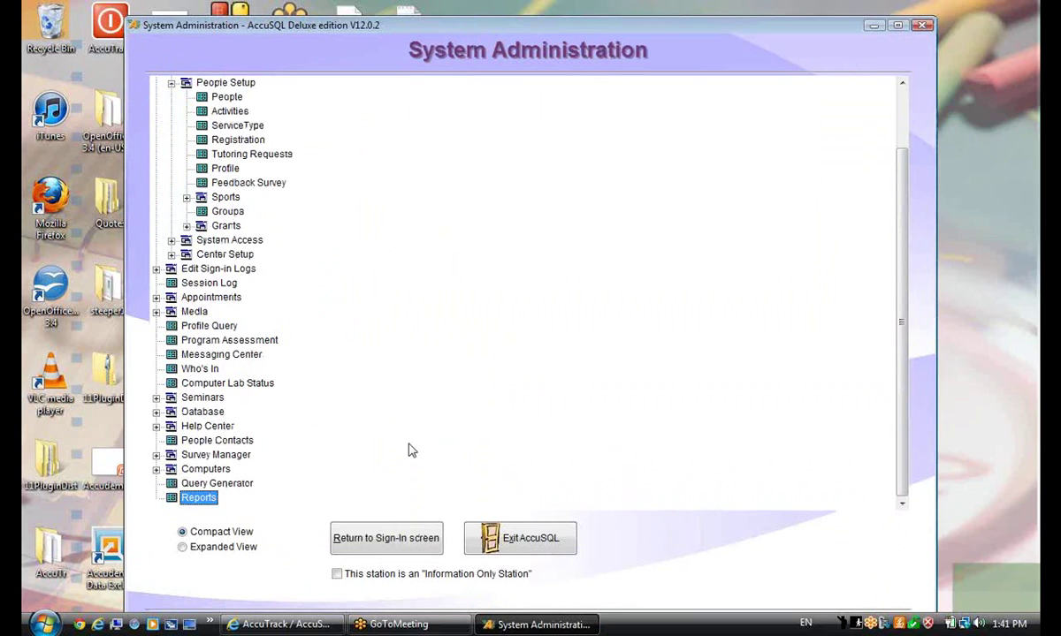
# Open and close the Query Generator and Options, then open the instructors list
pyautogui.click(228, 483)
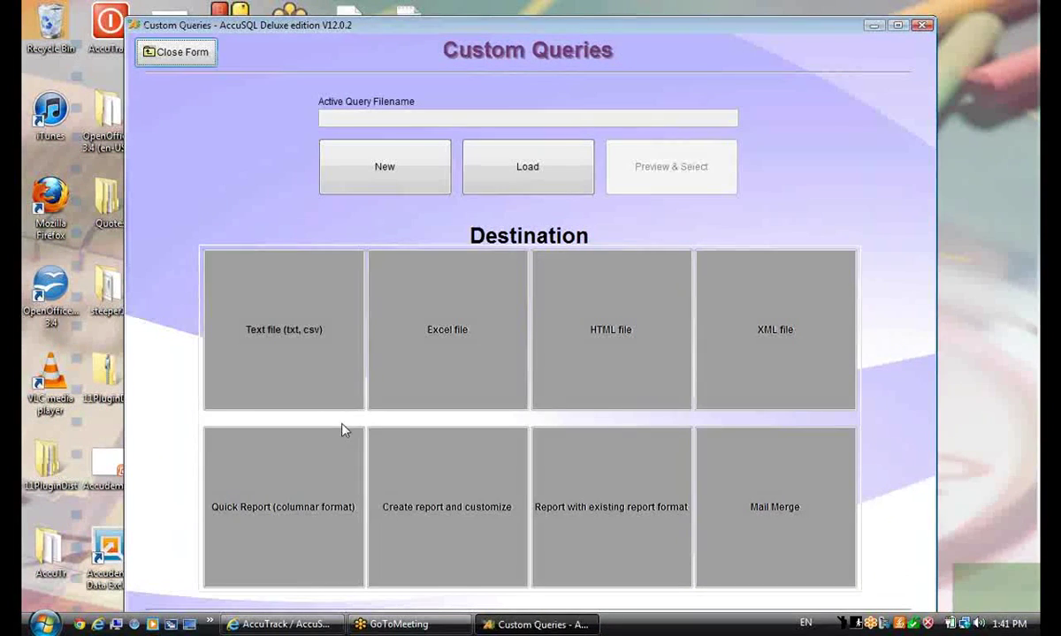
pyautogui.click(172, 51)
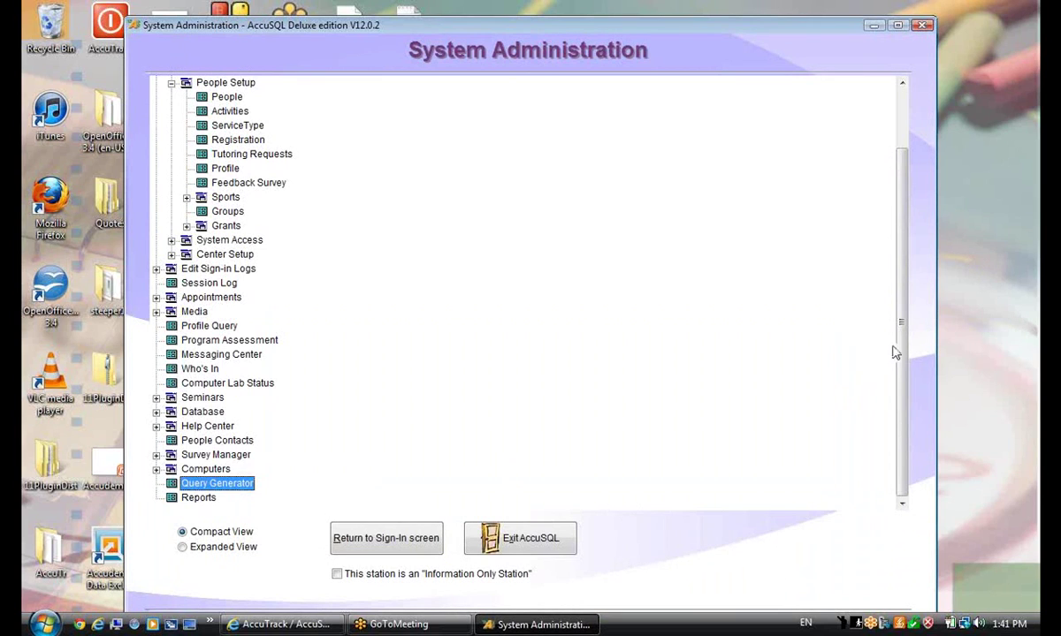
pyautogui.scroll(1, 903, 346)
pyautogui.scroll(2, 904, 344)
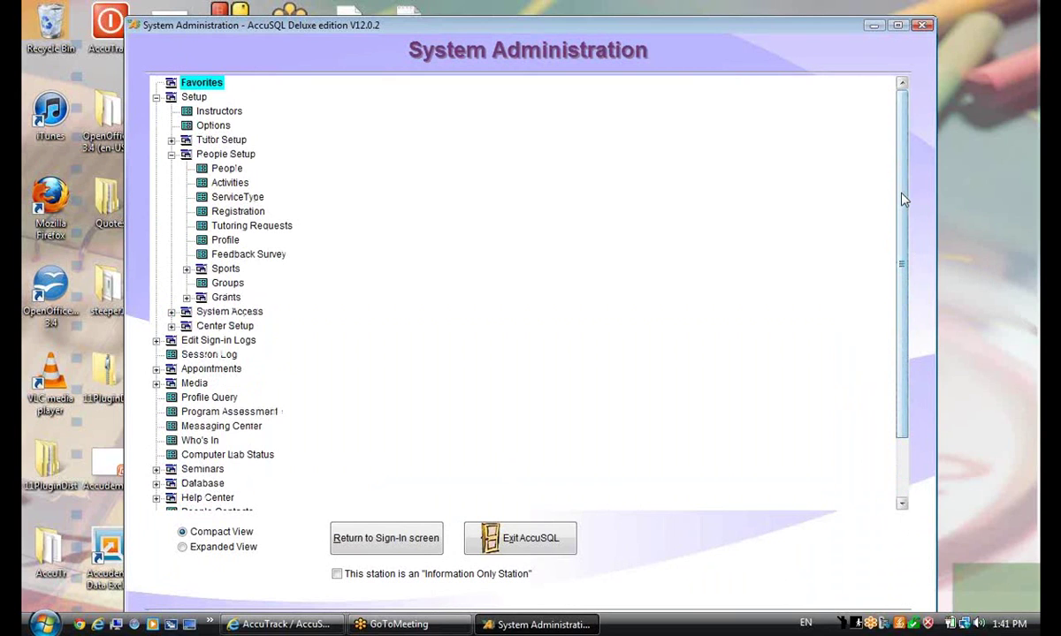
pyautogui.doubleClick(199, 125)
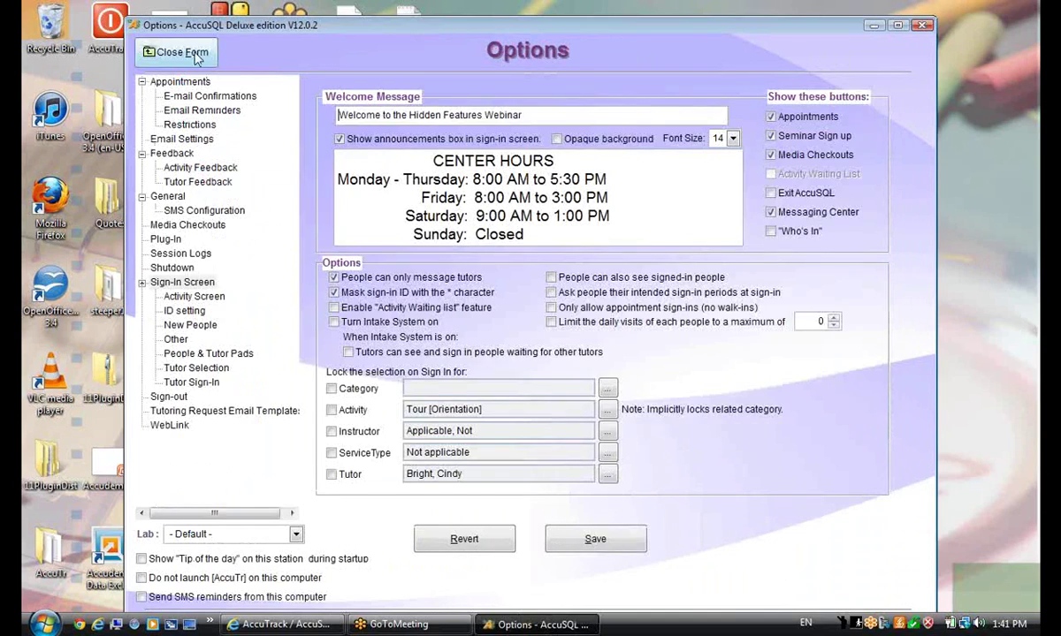
pyautogui.click(181, 53)
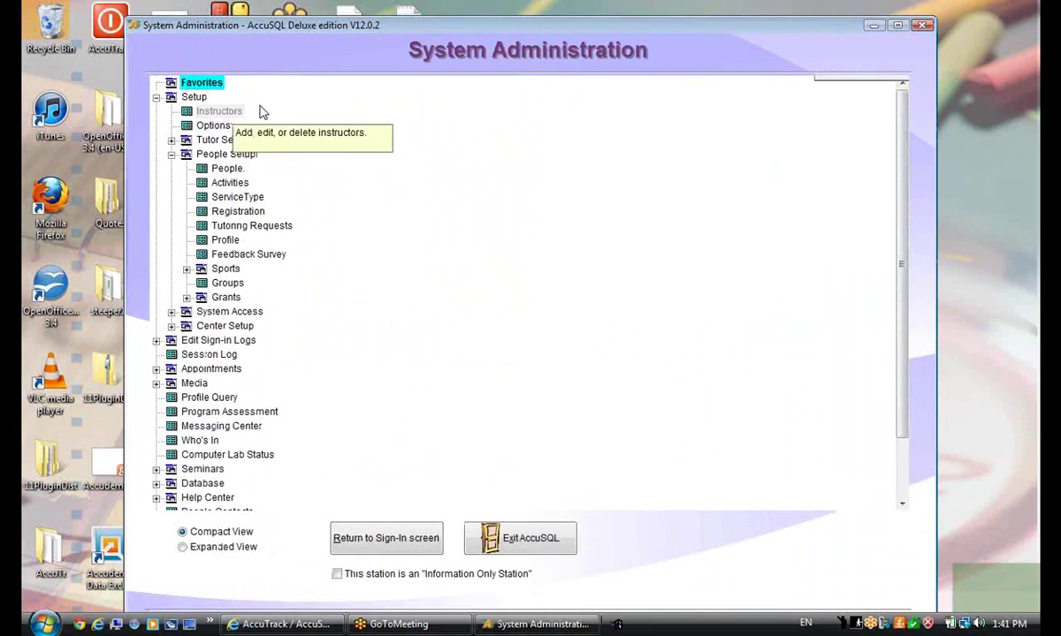
pyautogui.doubleClick(262, 111)
pyautogui.click(510, 115)
pyautogui.click(455, 158)
pyautogui.click(458, 200)
pyautogui.click(469, 257)
pyautogui.click(498, 285)
pyautogui.click(498, 302)
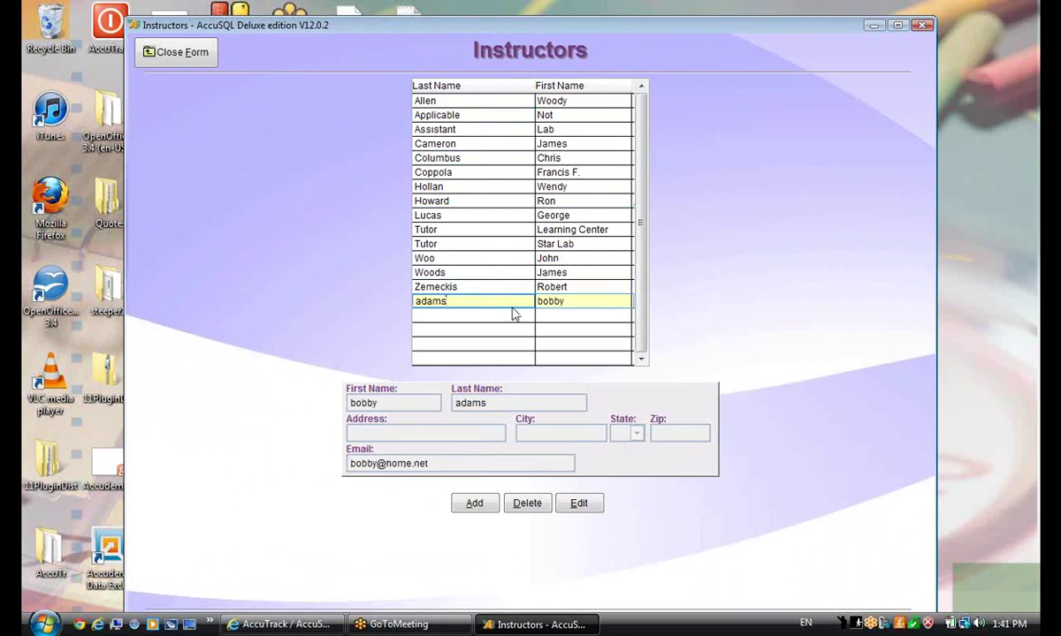
pyautogui.click(465, 203)
pyautogui.click(456, 258)
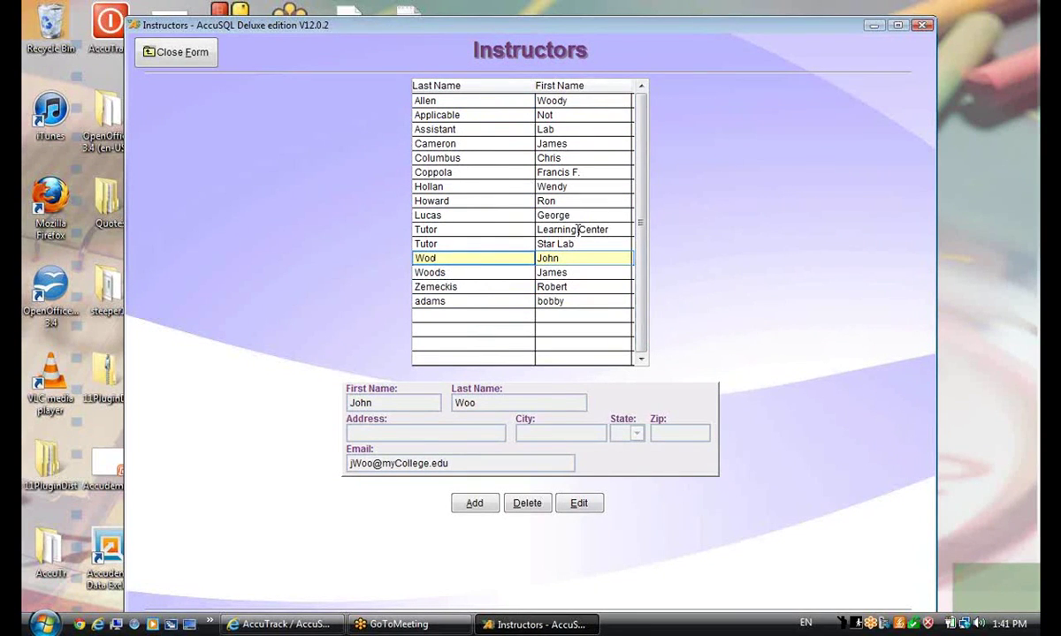
pyautogui.click(478, 144)
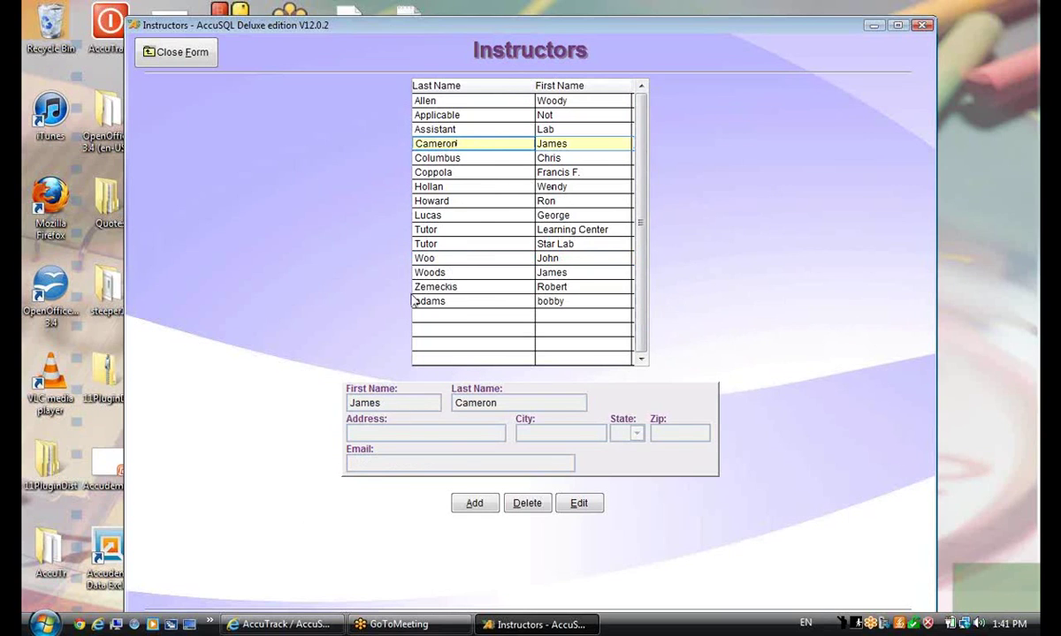
pyautogui.click(474, 257)
pyautogui.click(464, 300)
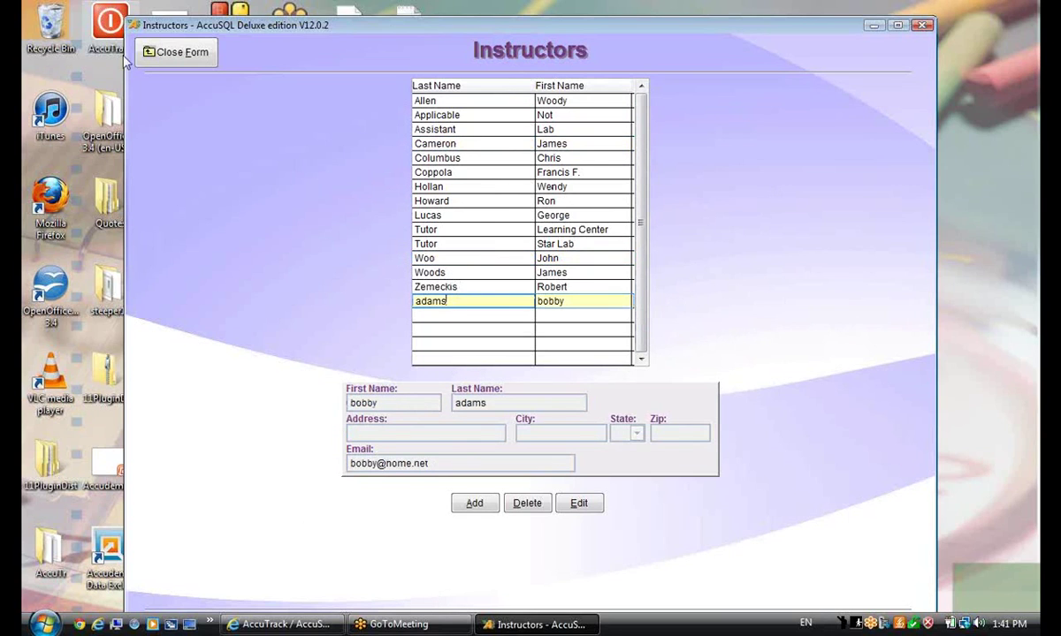
pyautogui.click(196, 55)
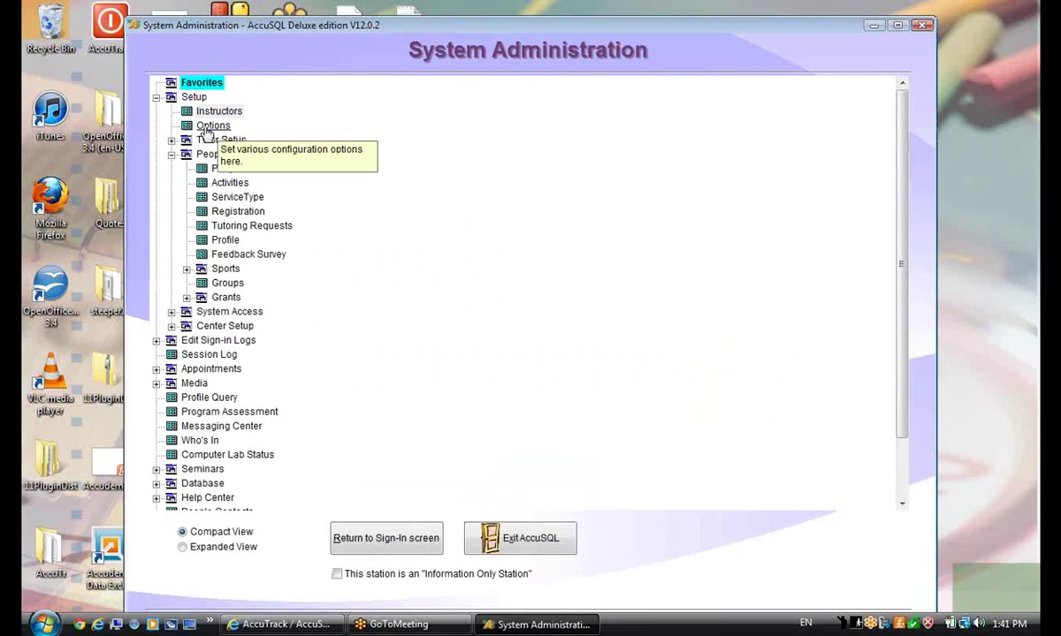
pyautogui.click(212, 125)
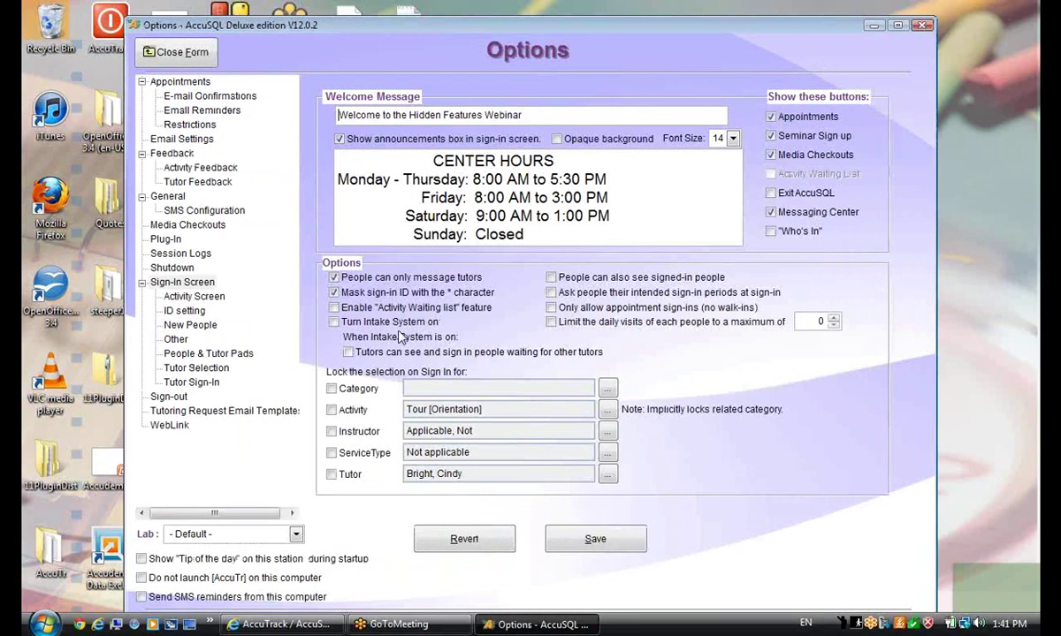
# Open the instructor attendance report schedule and set its end date to Nov 30, 2012
pyautogui.click(189, 296)
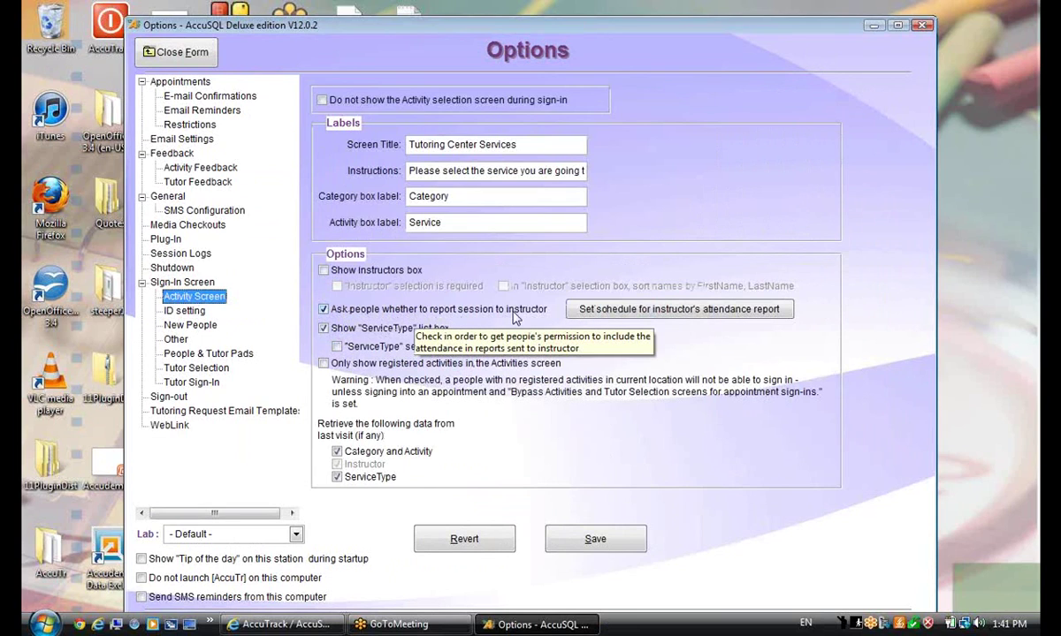
pyautogui.click(601, 308)
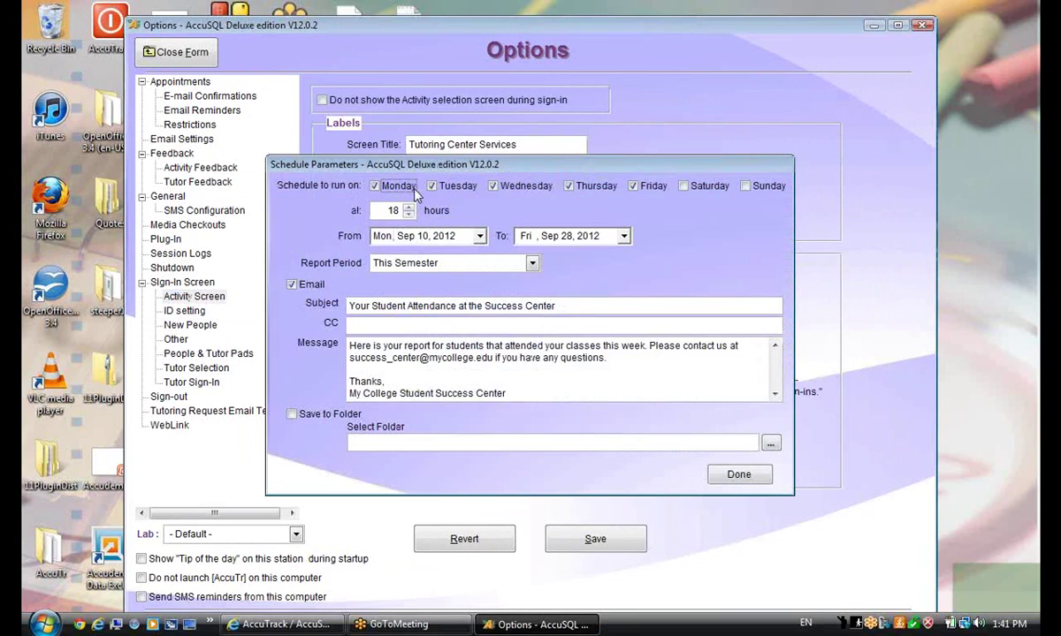
pyautogui.click(473, 236)
pyautogui.click(460, 231)
pyautogui.click(623, 236)
pyautogui.click(656, 258)
pyautogui.click(656, 258)
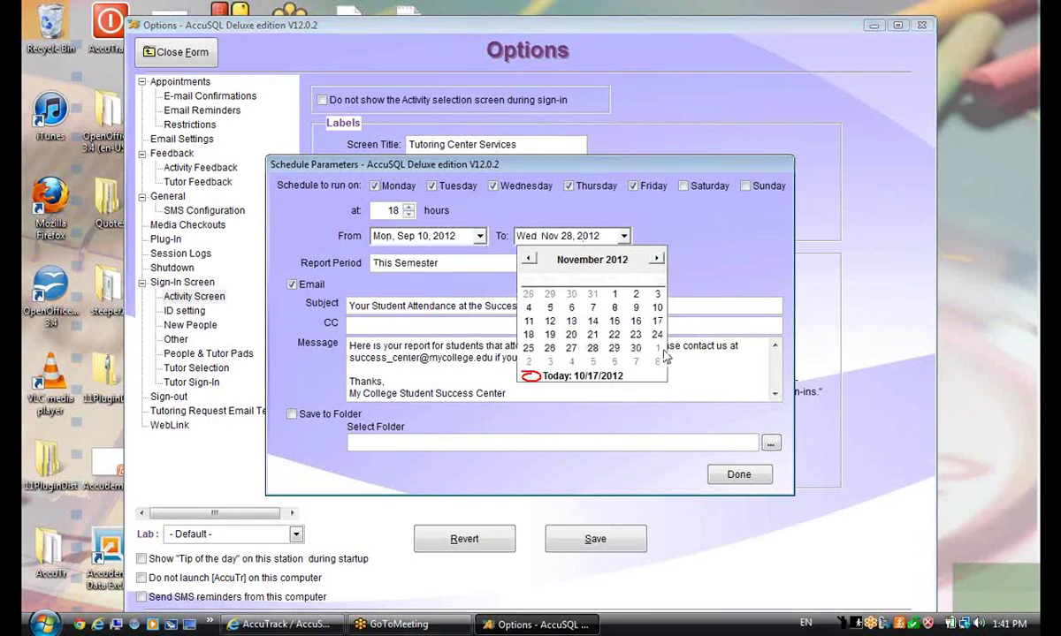
pyautogui.click(635, 347)
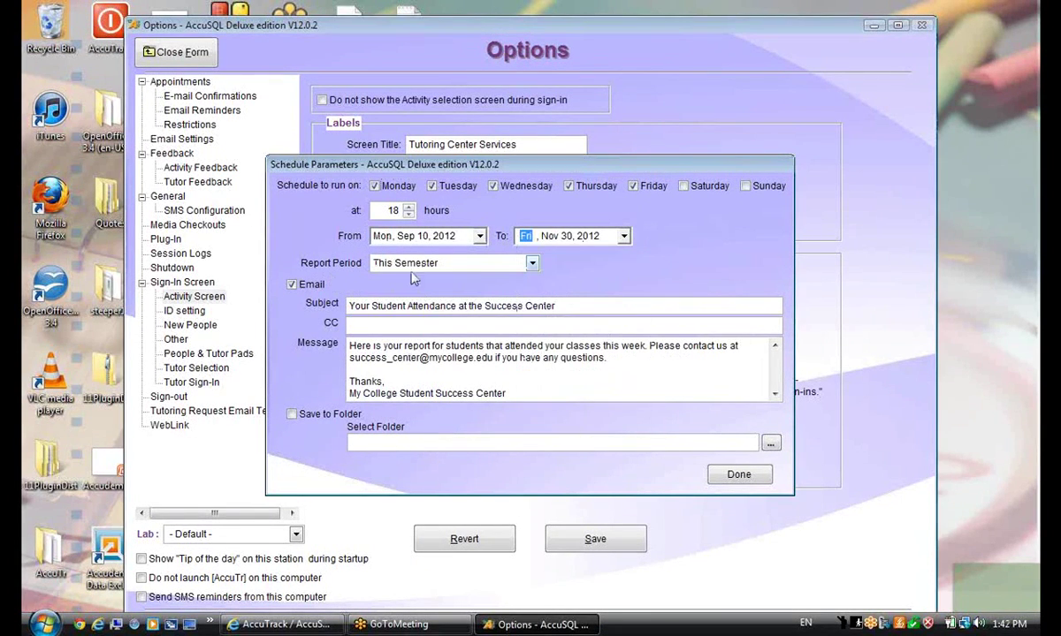
# Set the report period to This Month and clear the Monday through Thursday run days
pyautogui.click(531, 263)
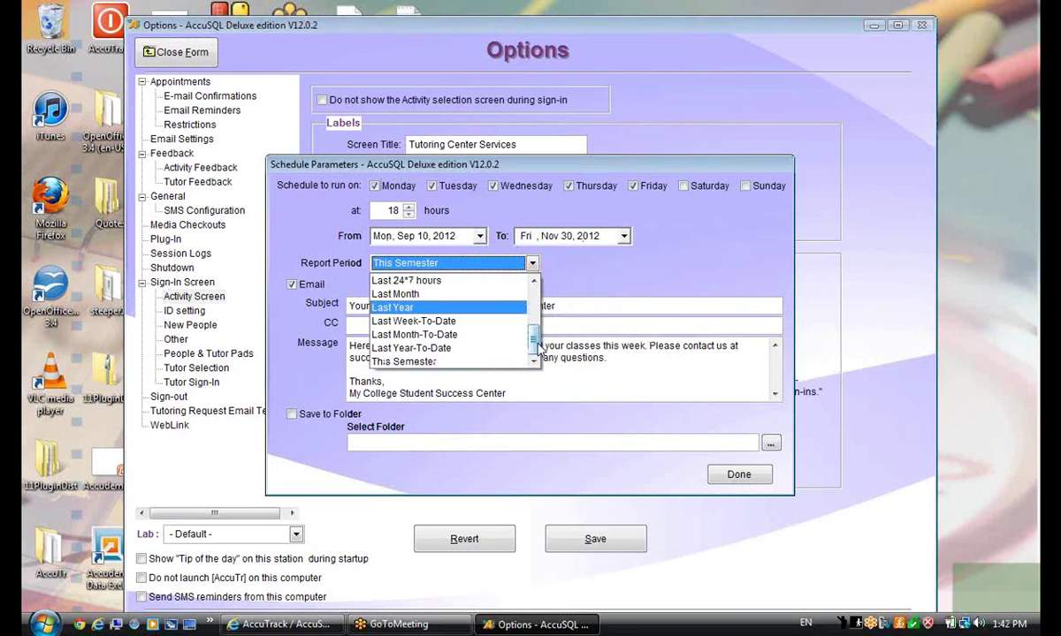
pyautogui.scroll(3, 538, 305)
pyautogui.scroll(-1, 542, 311)
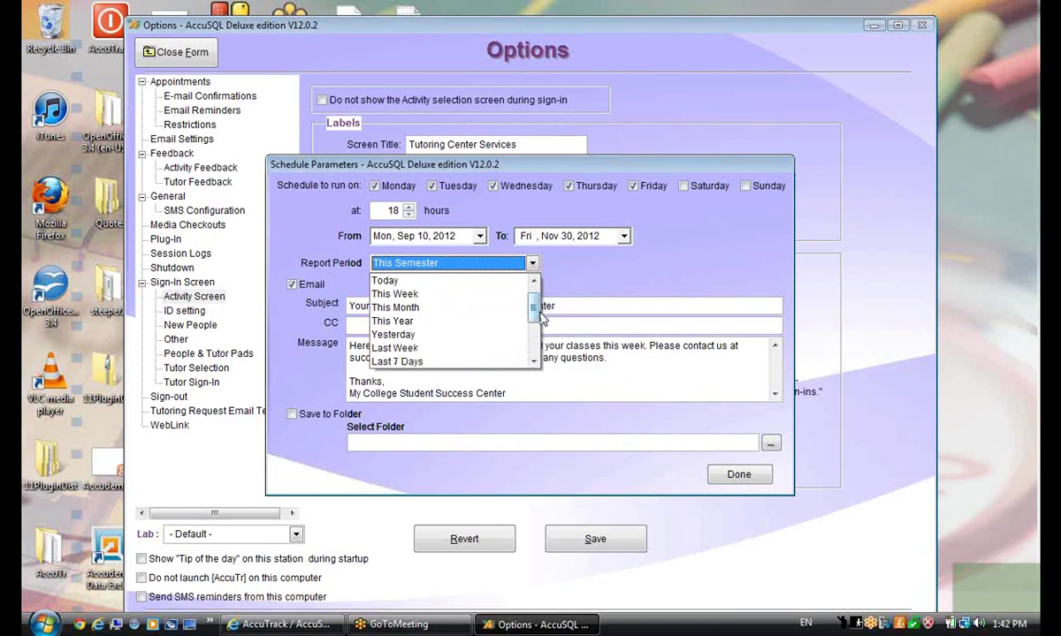
pyautogui.click(474, 308)
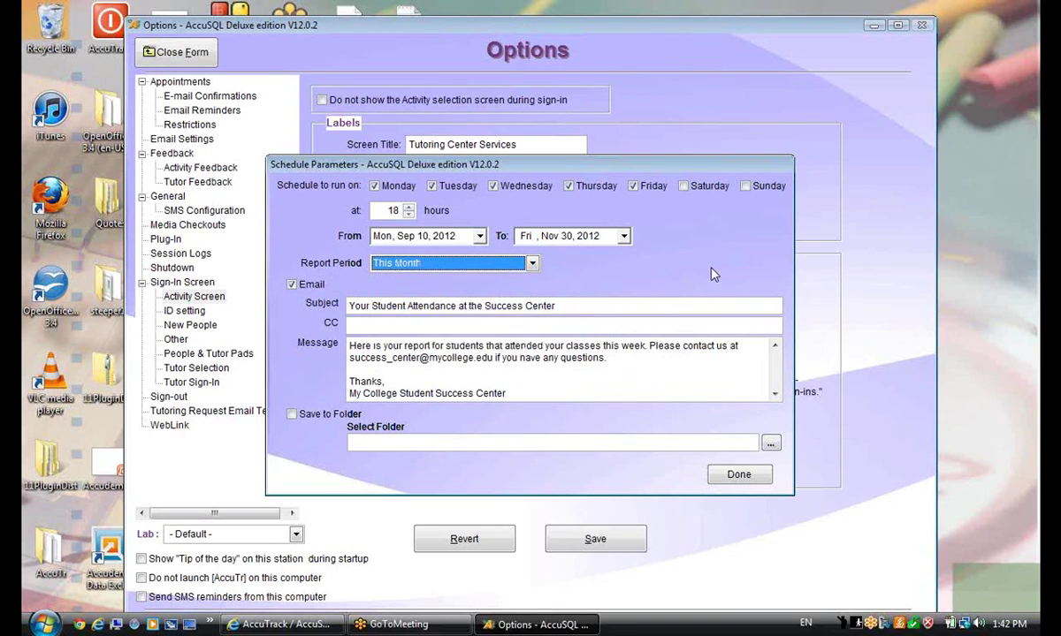
pyautogui.click(375, 186)
pyautogui.click(461, 187)
pyautogui.click(511, 187)
pyautogui.click(576, 187)
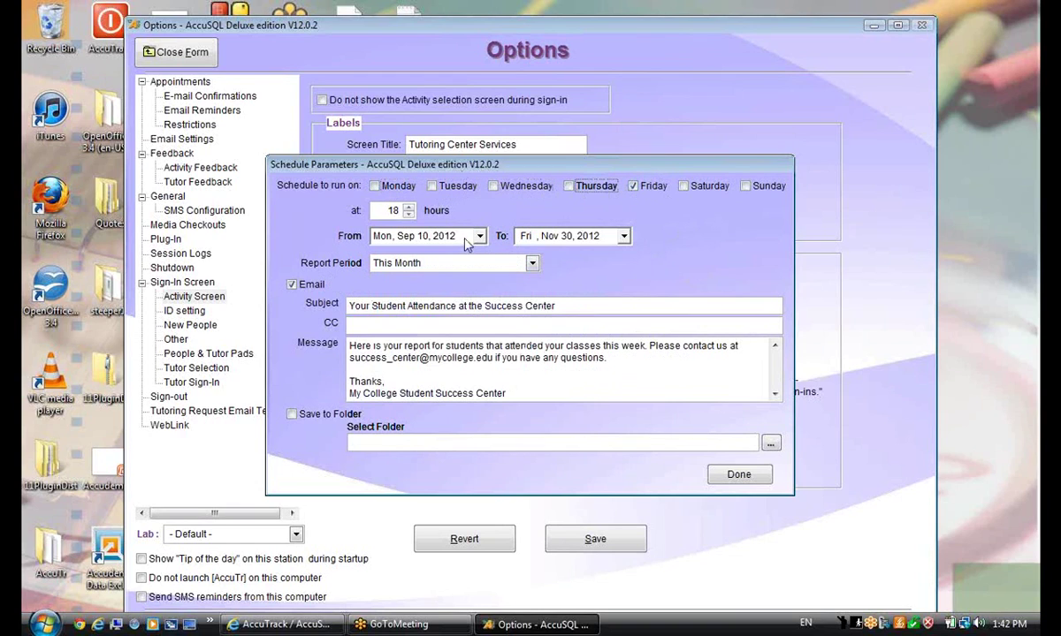
# Set the run hour to 18, switch the report period to This Week, and finish the schedule
pyautogui.click(386, 205)
pyautogui.click(529, 266)
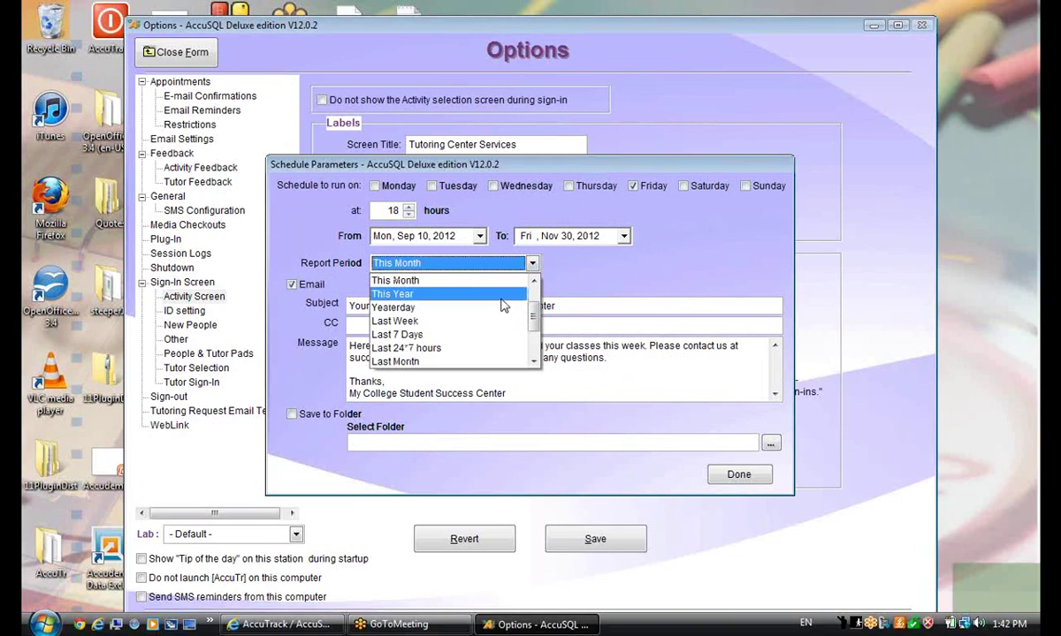
pyautogui.scroll(2, 536, 334)
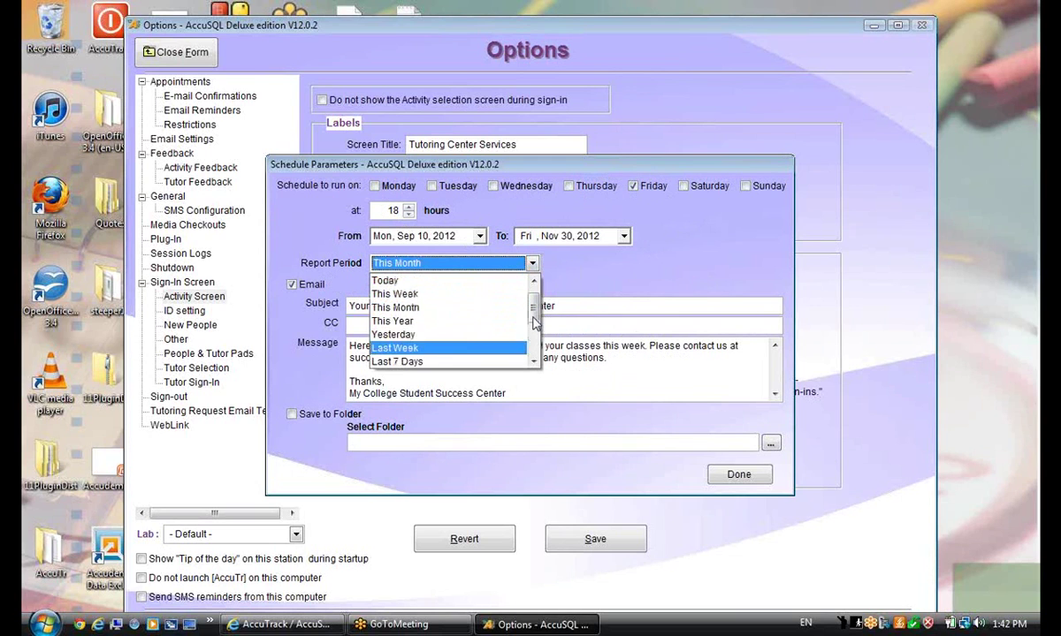
pyautogui.click(481, 302)
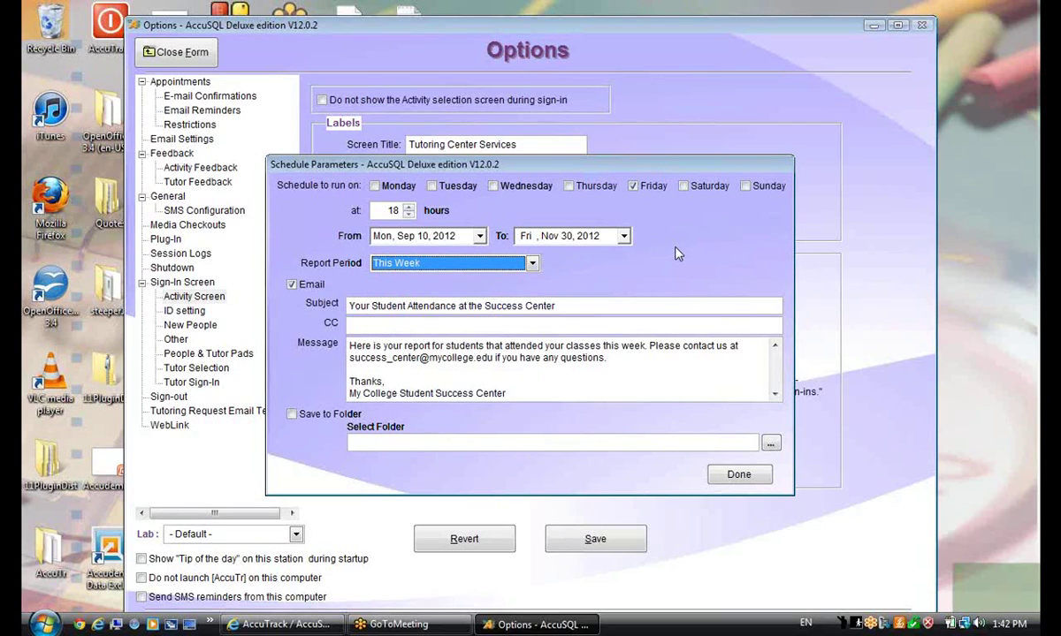
pyautogui.click(739, 475)
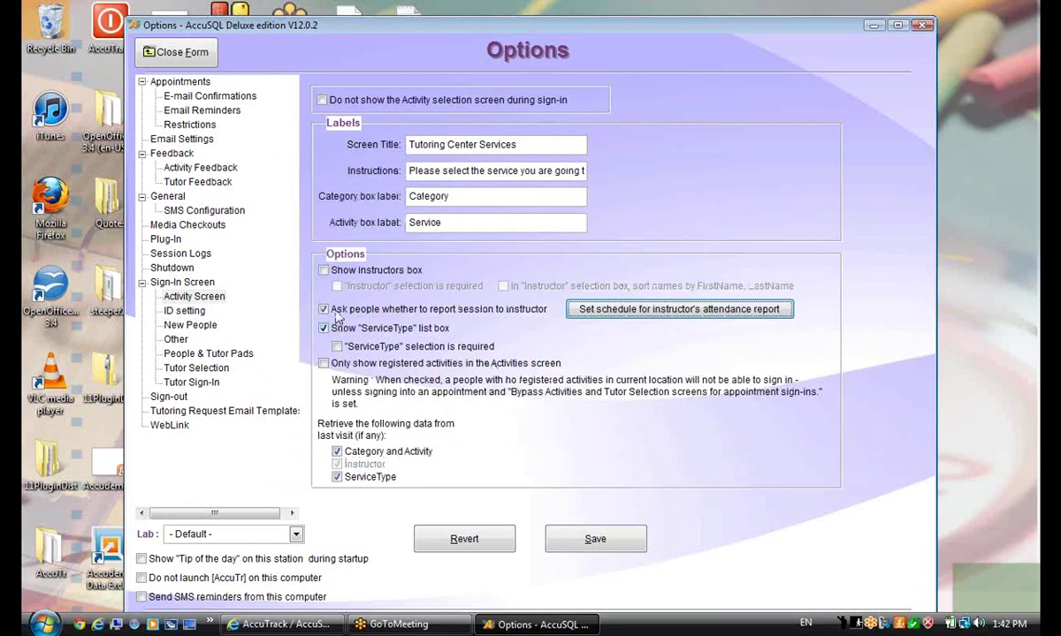
# Enable Show instructors box and required instructor selection, save the options, and close the form
pyautogui.click(324, 271)
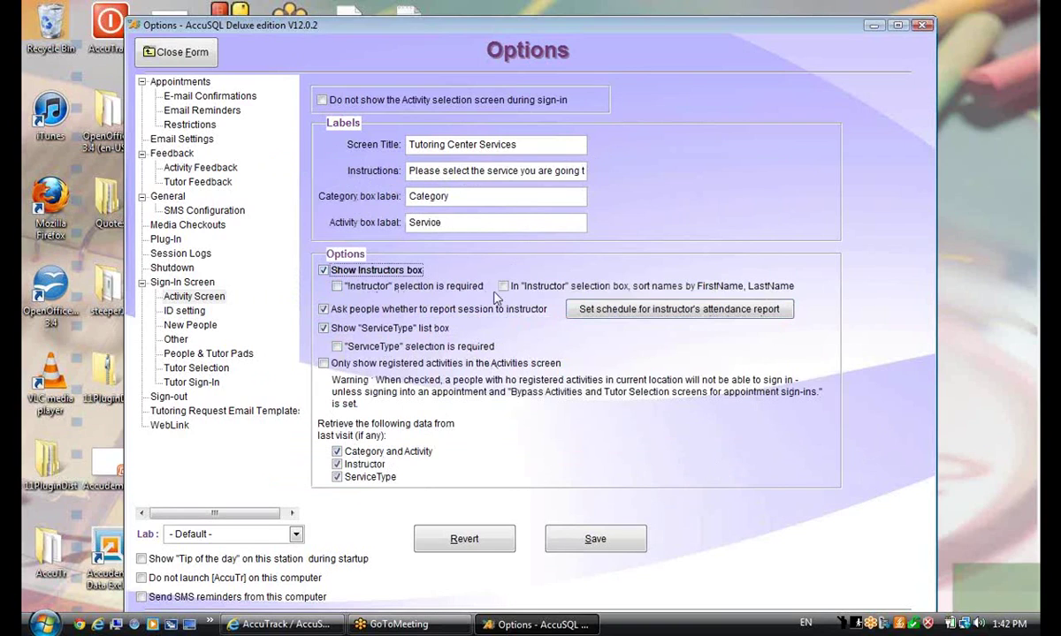
pyautogui.click(337, 286)
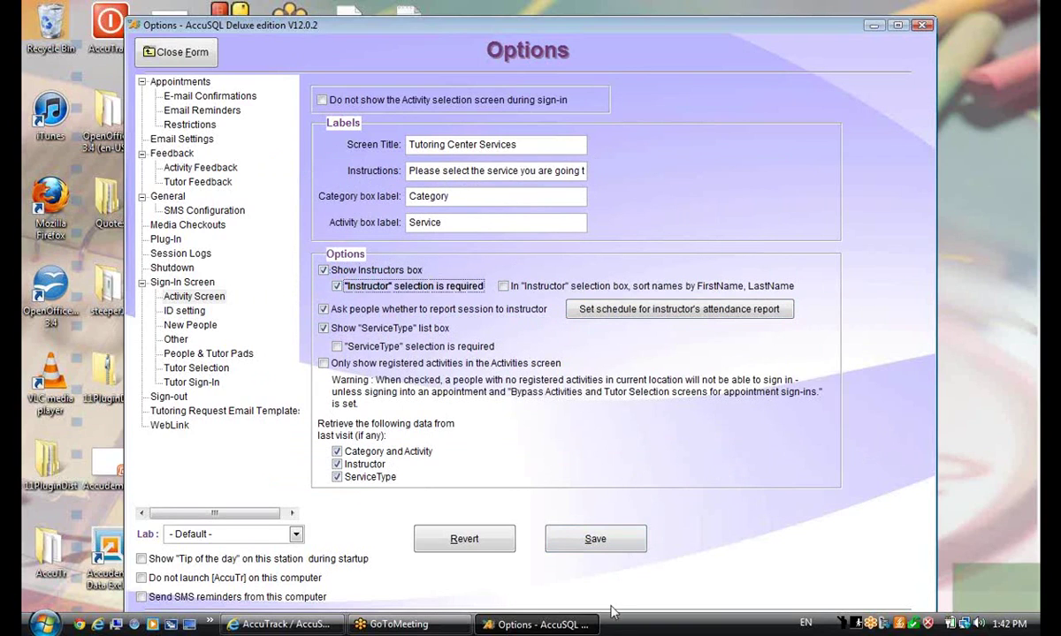
pyautogui.click(572, 543)
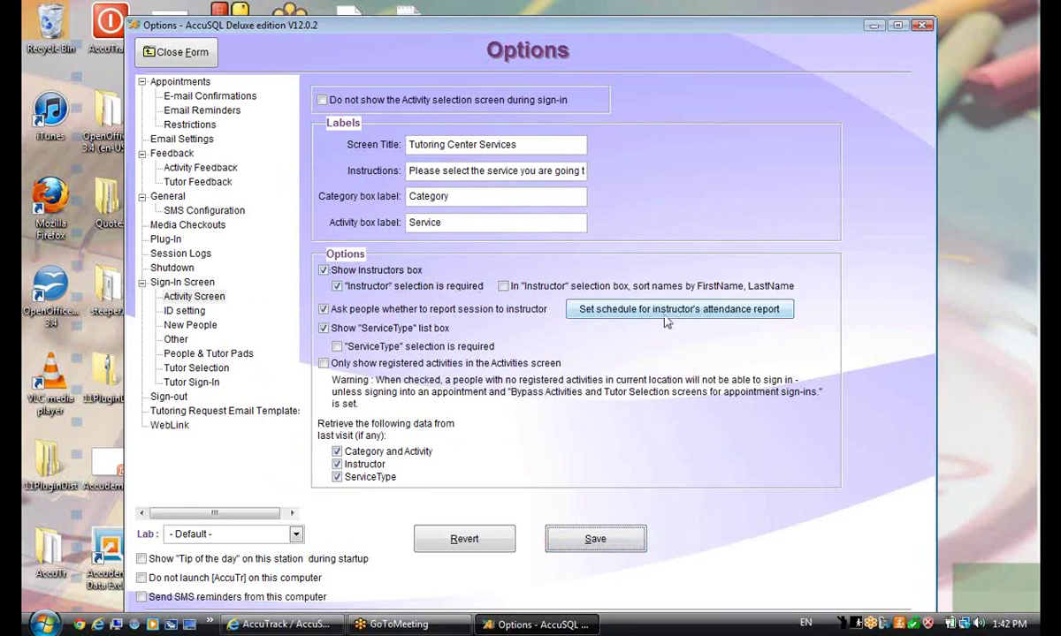
pyautogui.click(184, 53)
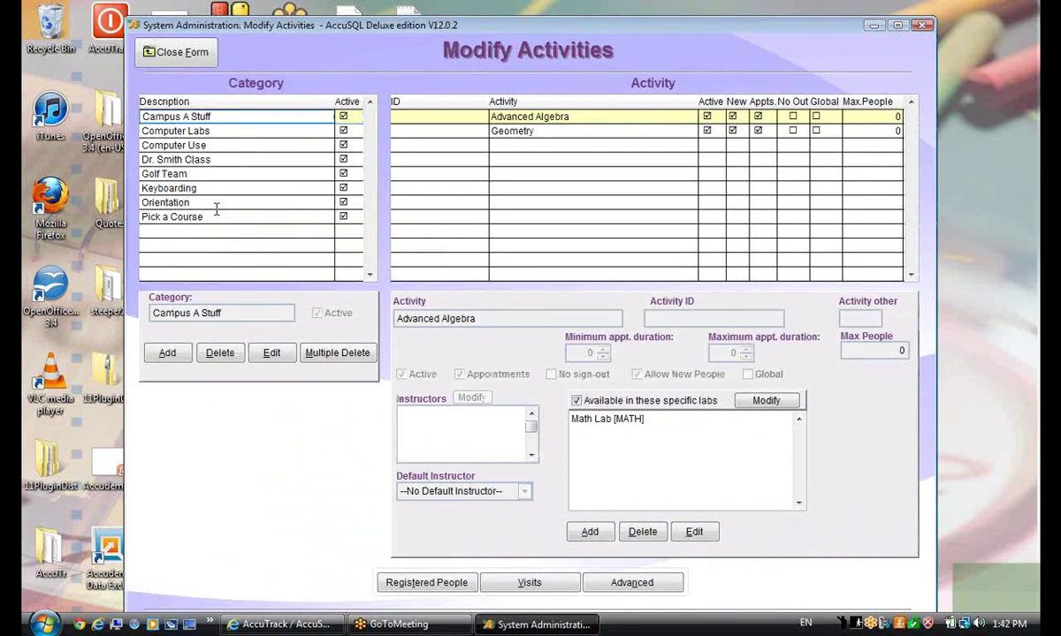
# Replace the Learning Center tutor on Anatomy & Phys 1 with two assigned instructors and save
pyautogui.click(216, 205)
pyautogui.click(218, 217)
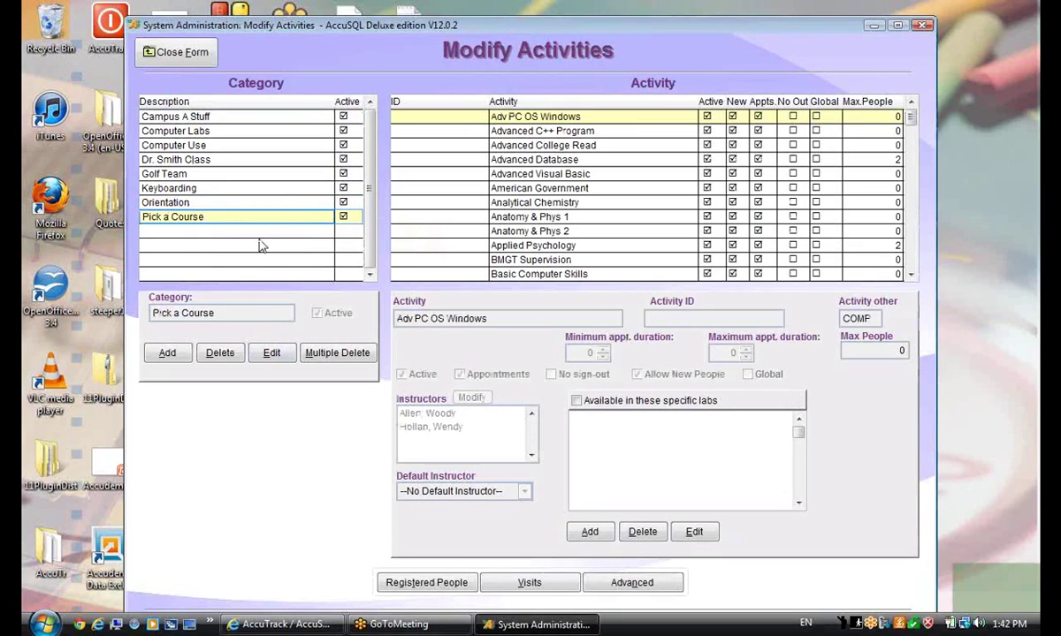
pyautogui.click(527, 217)
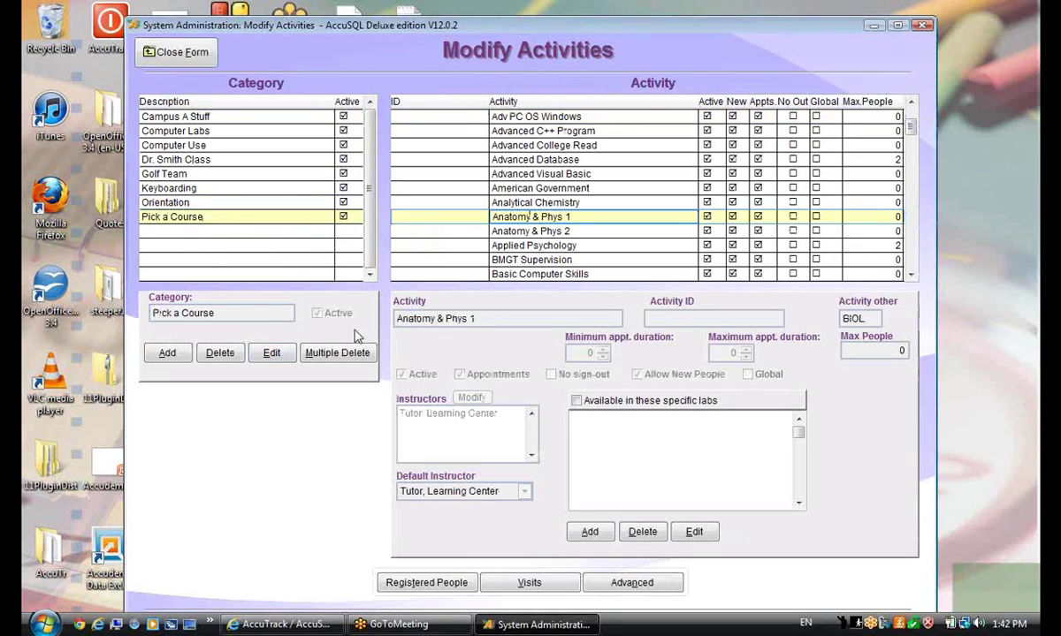
pyautogui.click(694, 533)
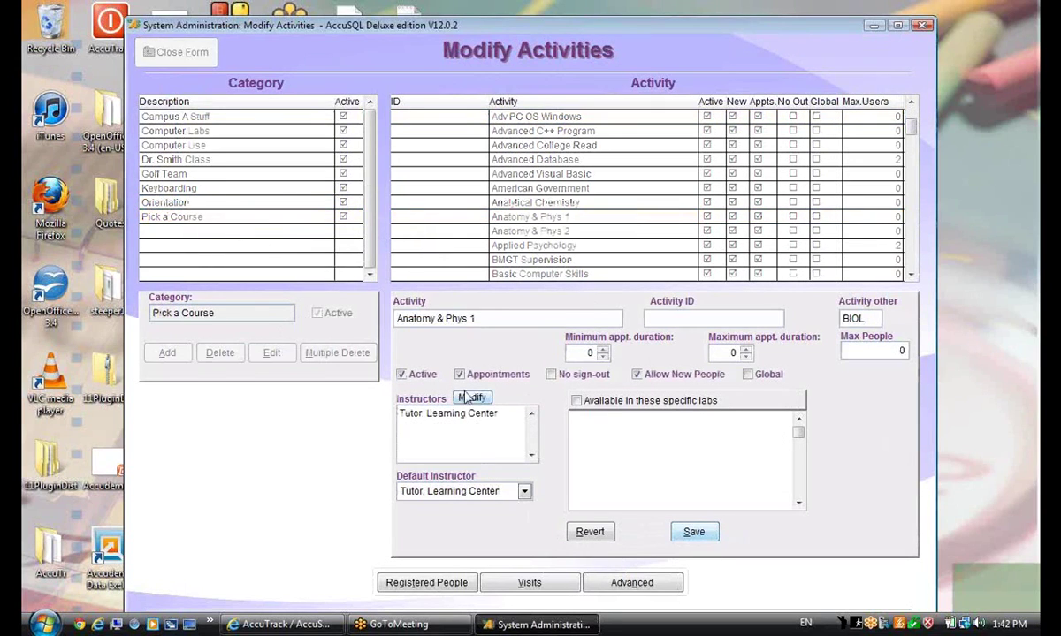
pyautogui.click(474, 399)
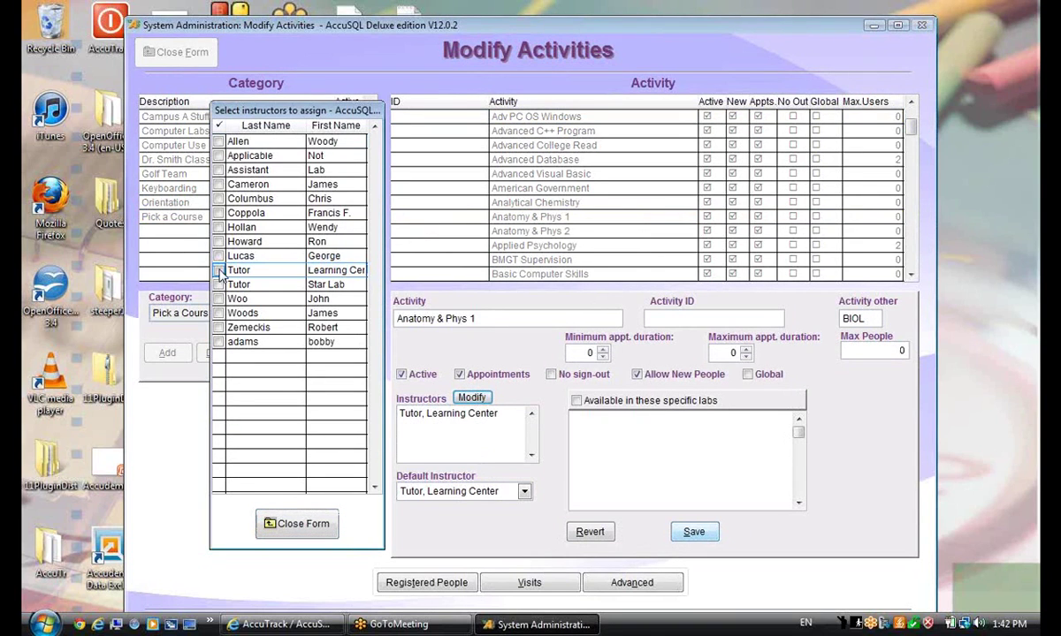
pyautogui.click(219, 142)
pyautogui.click(218, 199)
pyautogui.click(304, 532)
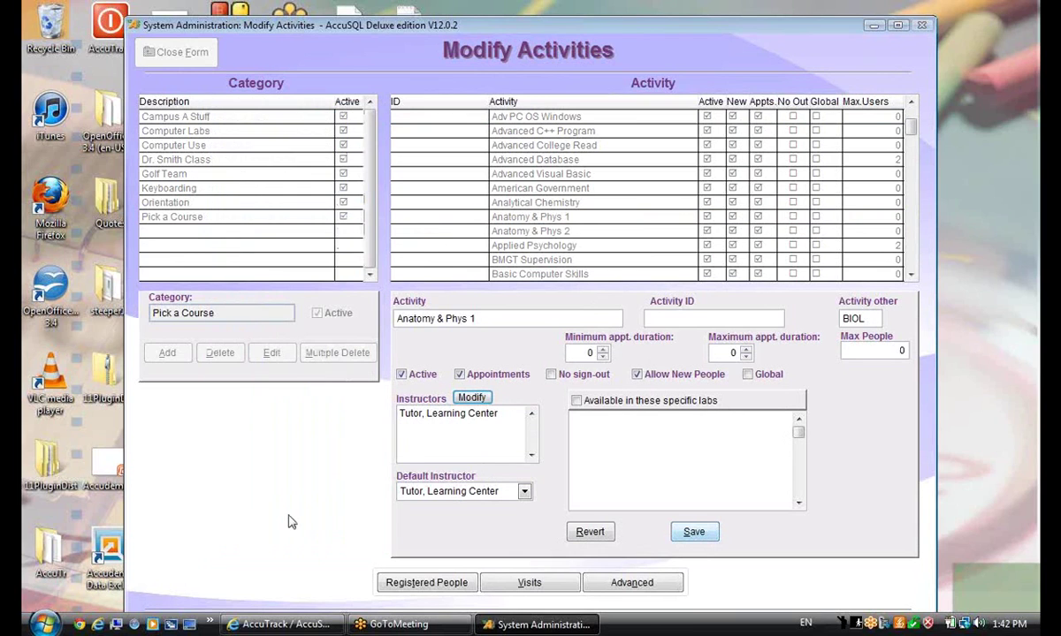
pyautogui.click(694, 533)
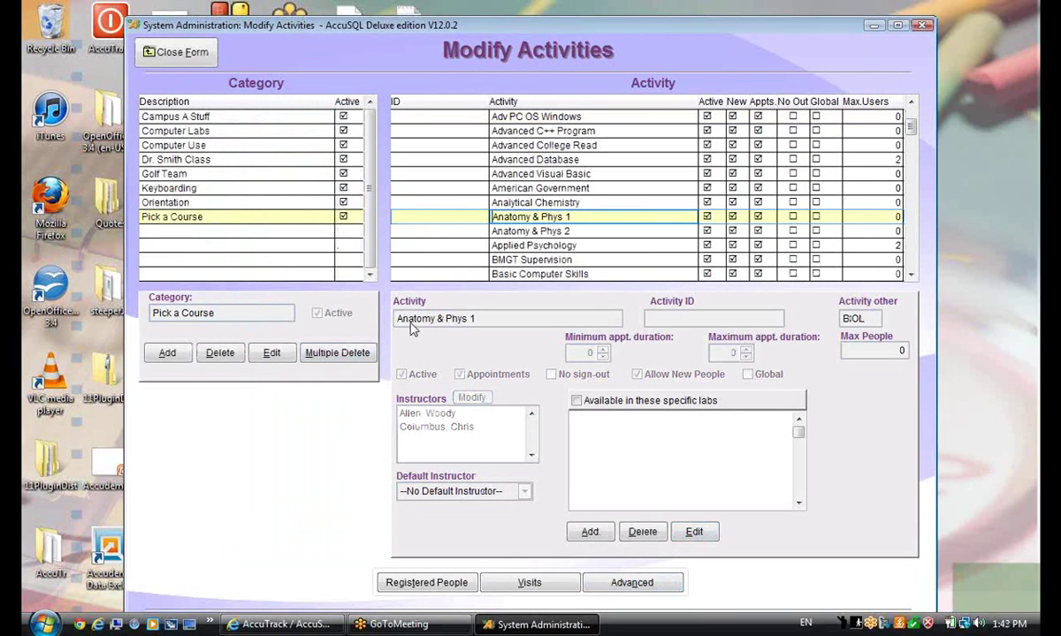
# Return to sign-in, enter a student's ID, and choose Anatomy & Phys 1 - BIOL with Required Hours
pyautogui.click(172, 52)
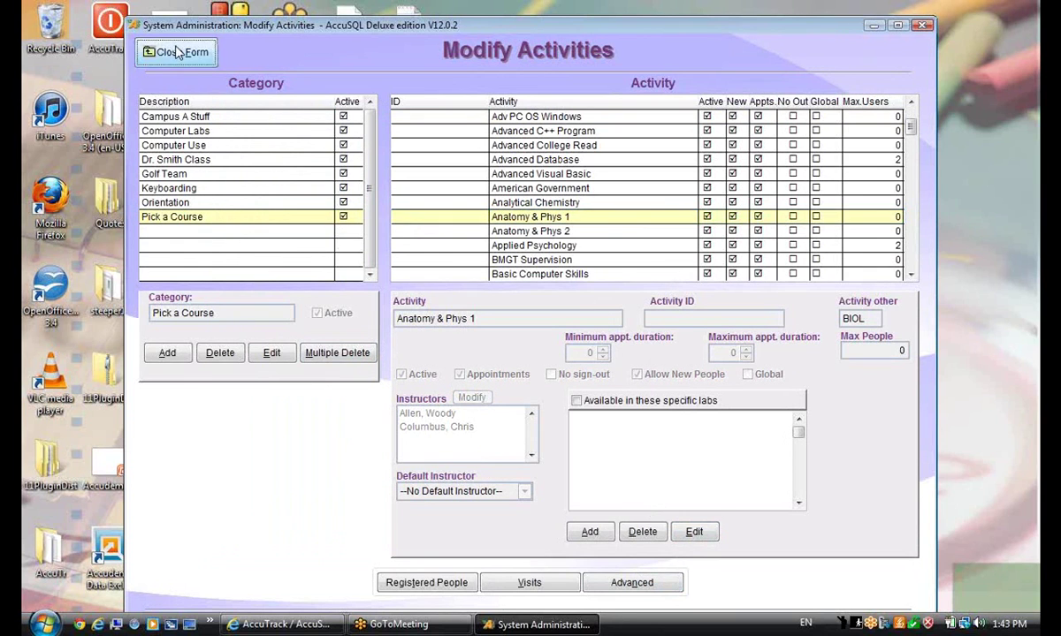
pyautogui.click(408, 551)
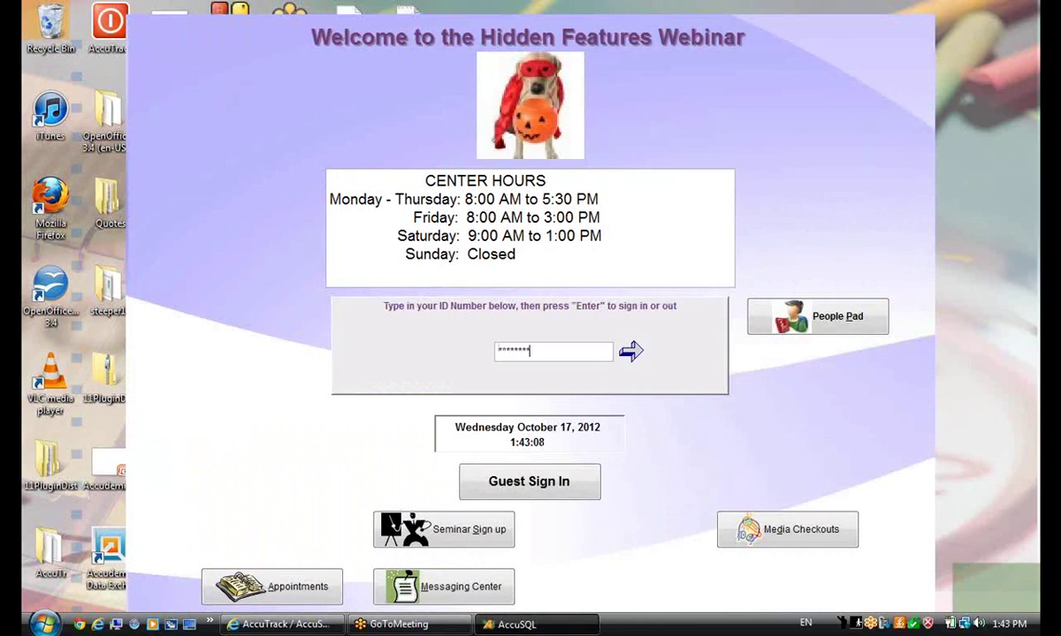
pyautogui.press('Return')
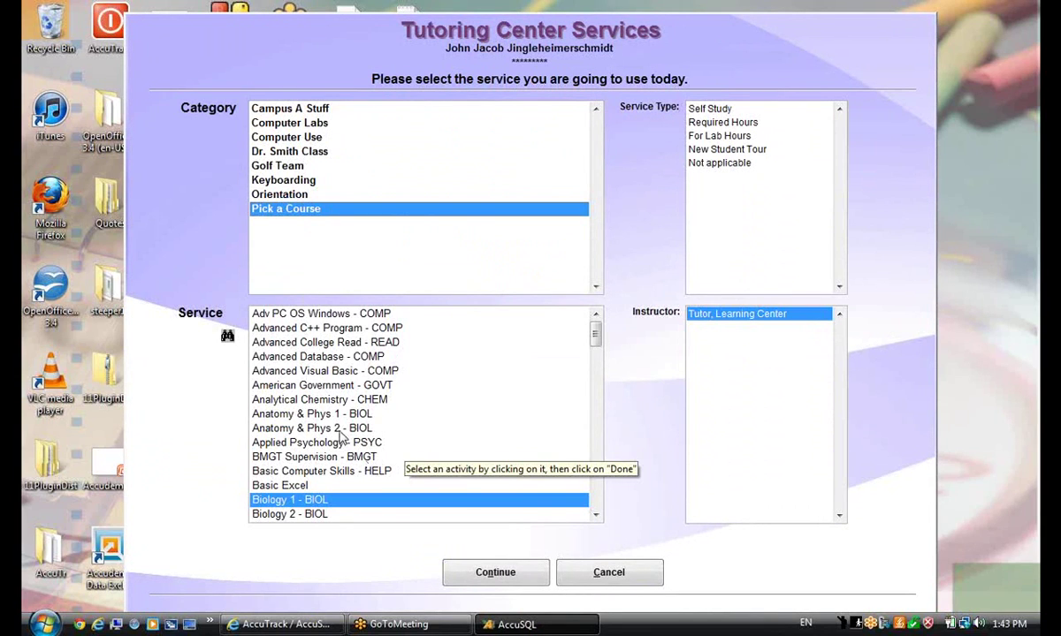
pyautogui.click(329, 414)
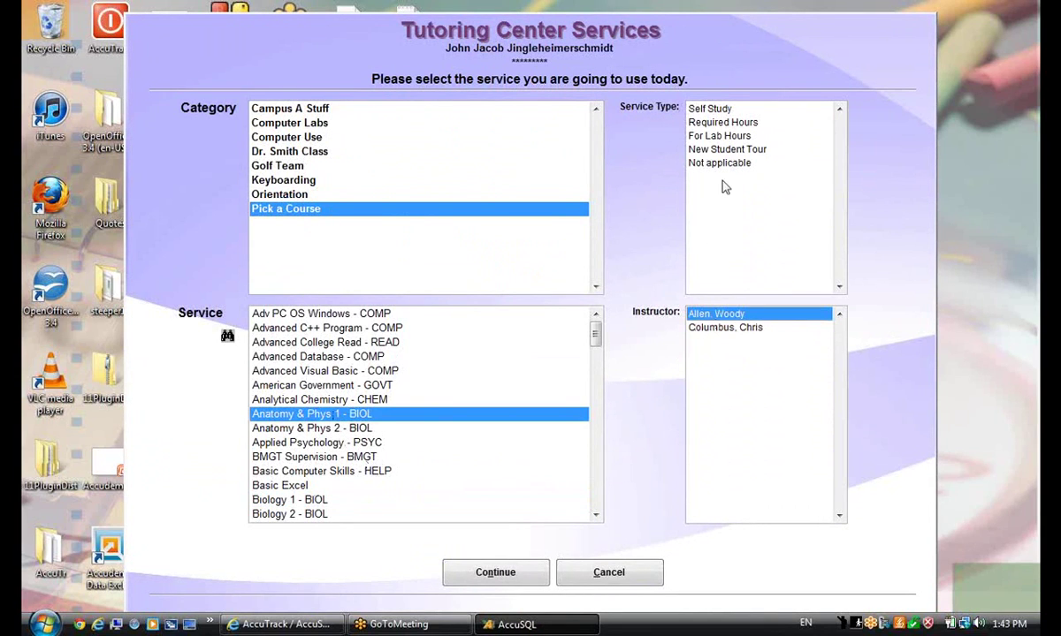
pyautogui.click(707, 122)
pyautogui.click(492, 566)
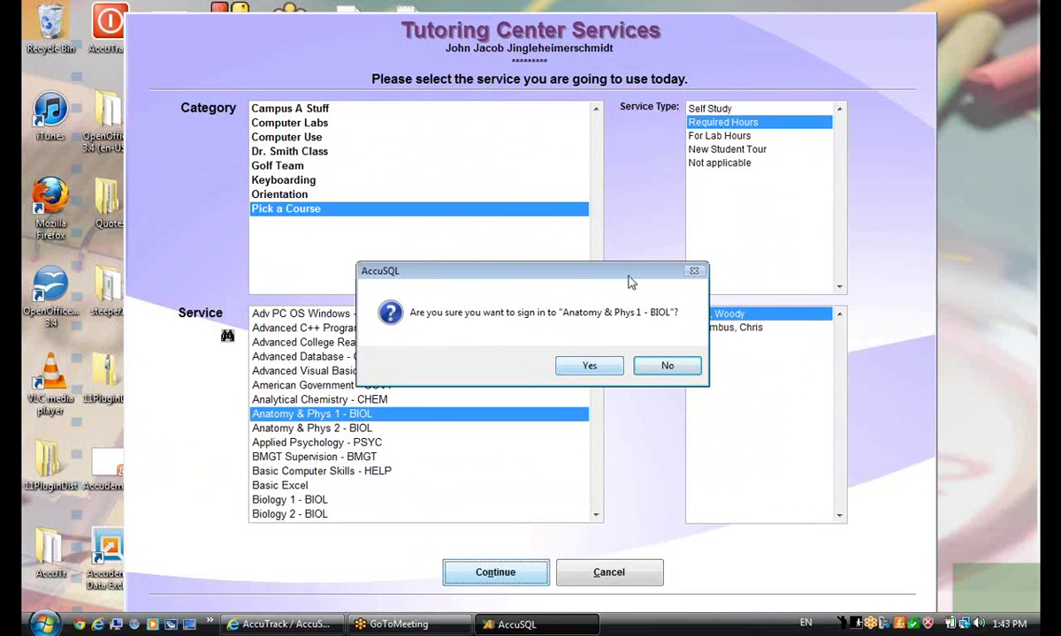
# Confirm the Anatomy & Phys 1 sign-in with a chosen tutor and report the visit to the instructor
pyautogui.click(573, 367)
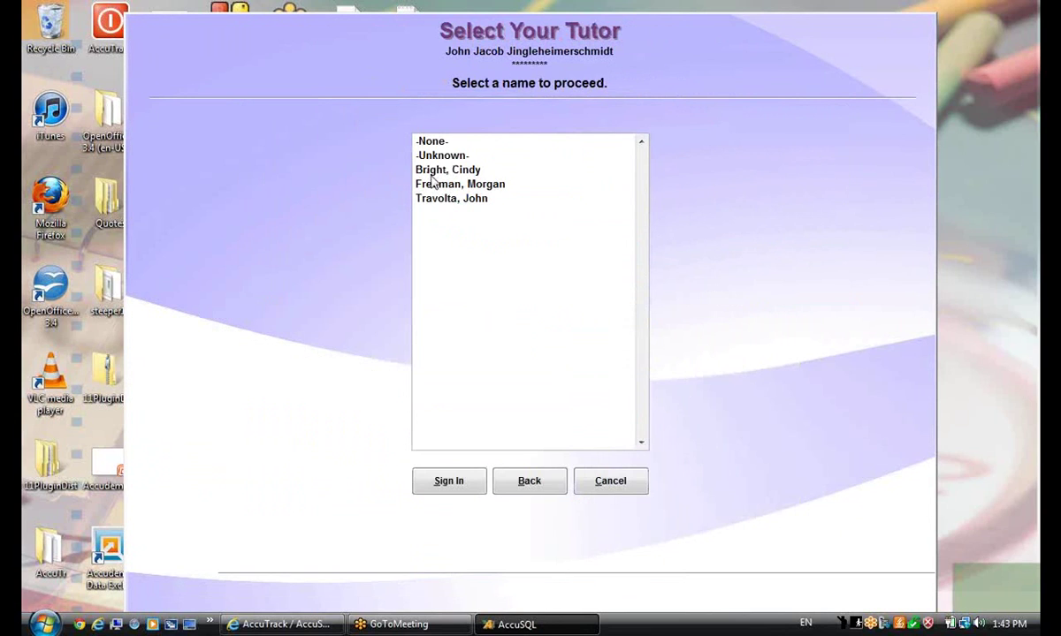
pyautogui.click(421, 184)
pyautogui.click(450, 488)
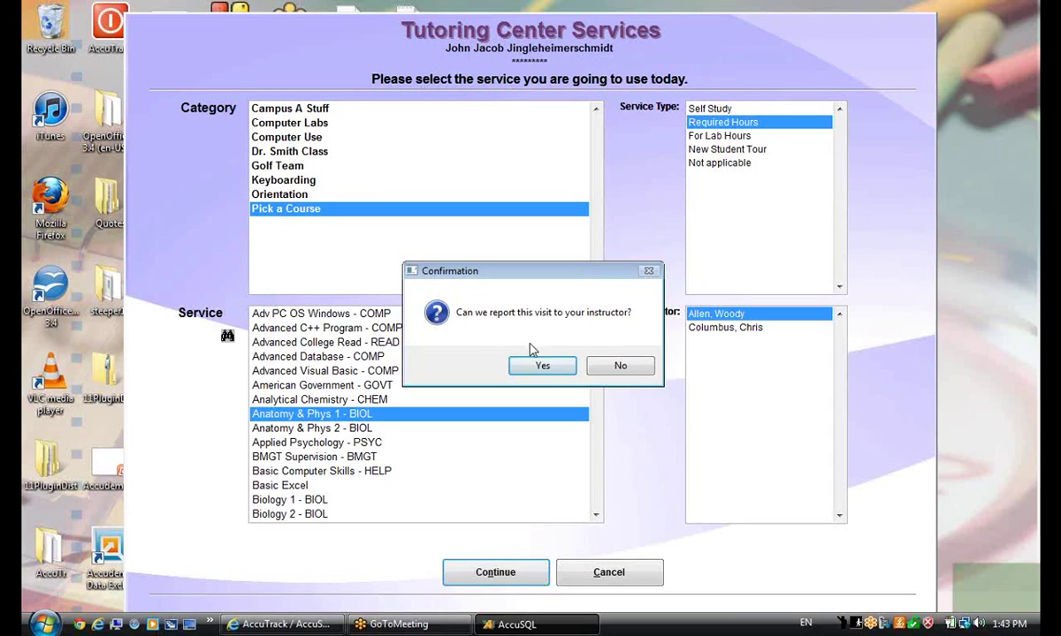
pyautogui.click(620, 369)
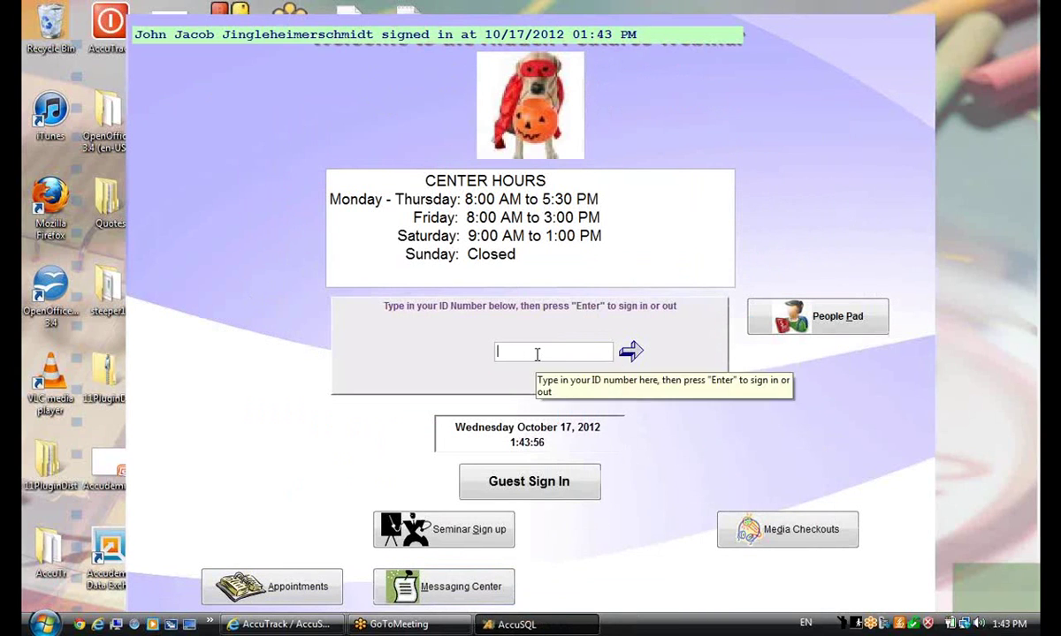
# Log in to System Administration with the administrator ID and password
pyautogui.write('*********')
pyautogui.press('Return')
pyautogui.write('****')
pyautogui.press('Return')
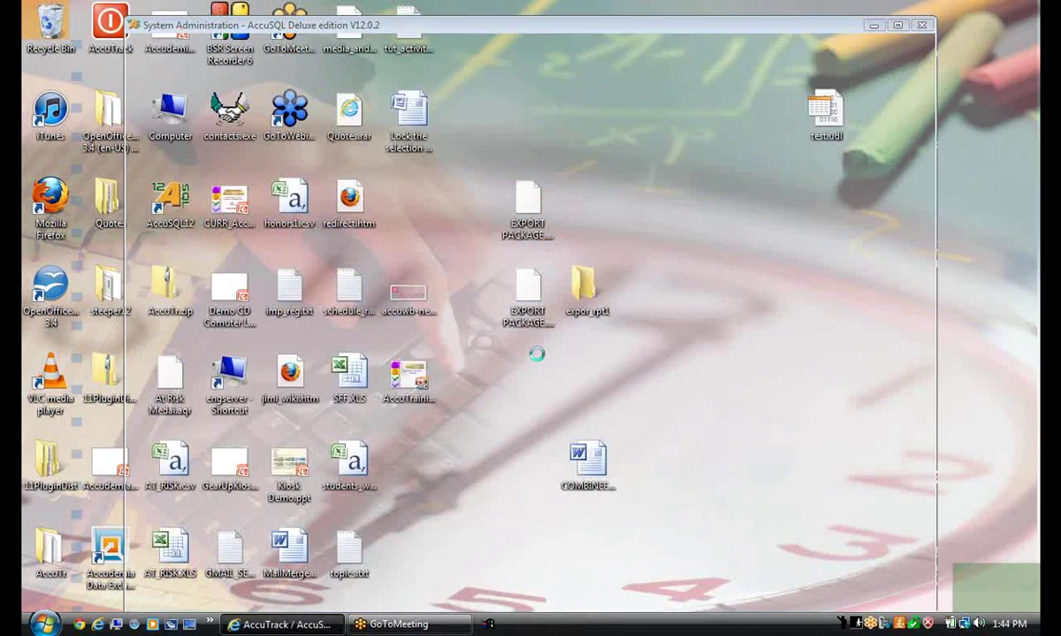
# Schedule the Visits > People Attendance report under the name 'Student Attendance'
pyautogui.click(196, 325)
pyautogui.click(176, 53)
pyautogui.click(192, 341)
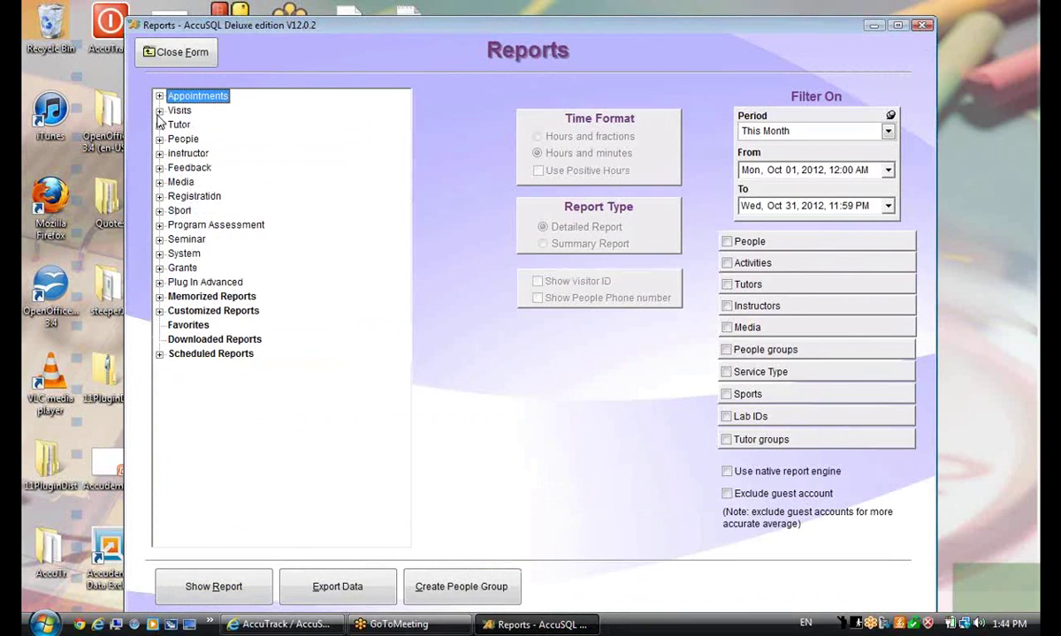
pyautogui.click(159, 111)
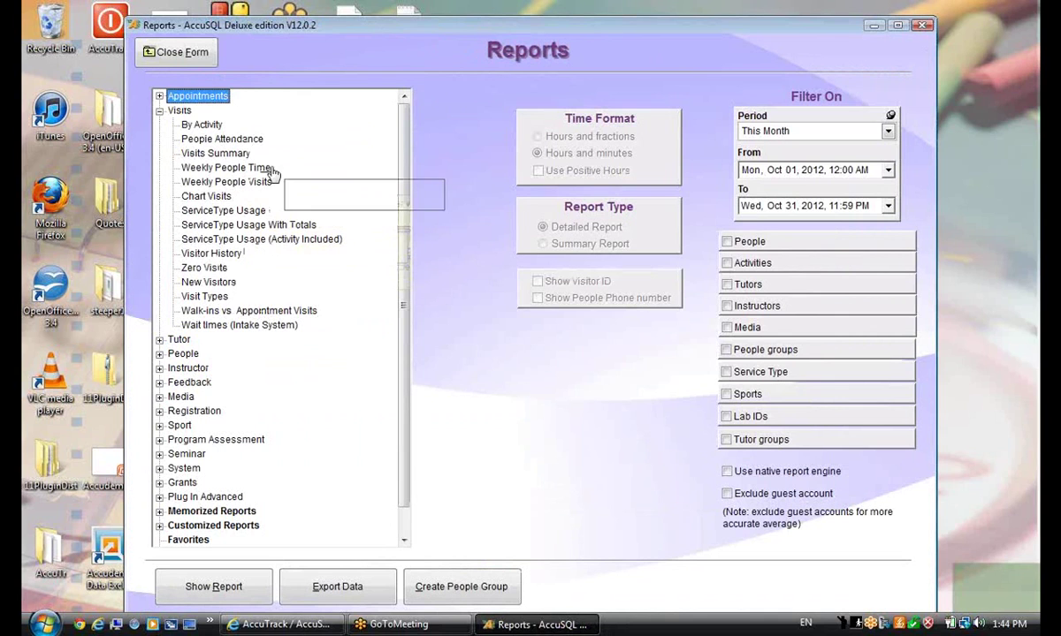
pyautogui.rightClick(241, 144)
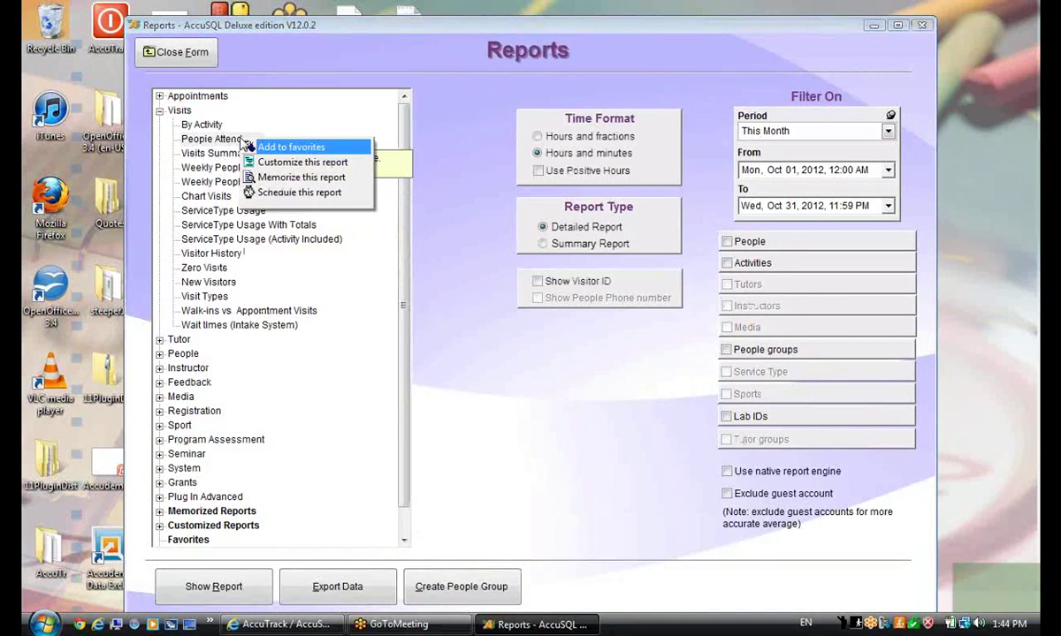
pyautogui.click(294, 193)
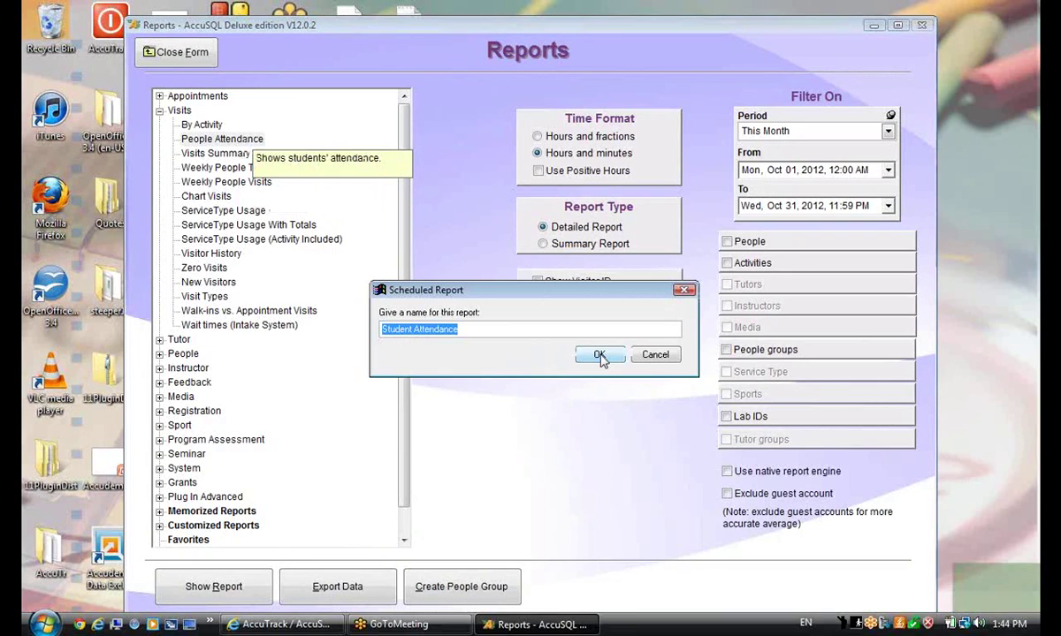
pyautogui.click(509, 332)
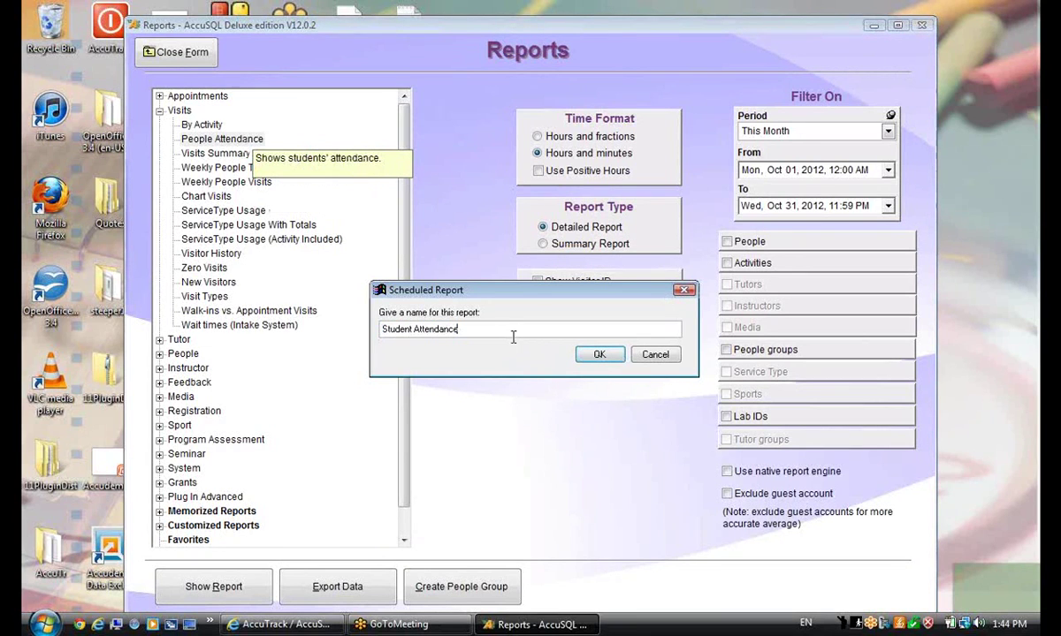
pyautogui.click(599, 355)
pyautogui.click(600, 355)
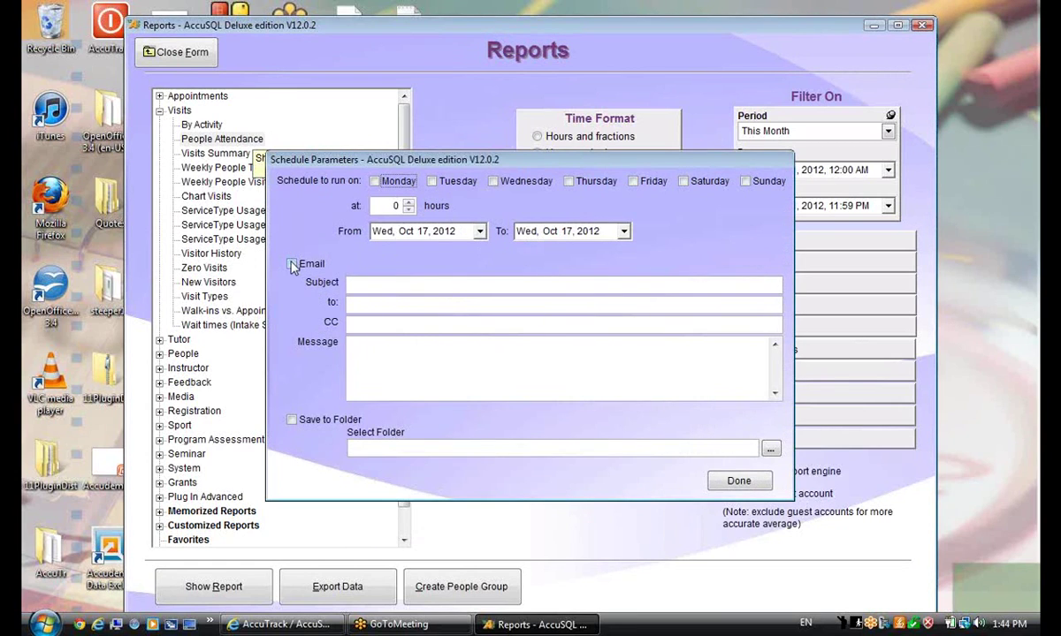
# Make the scheduled report run on Fridays at hour 14
pyautogui.click(350, 304)
pyautogui.click(633, 181)
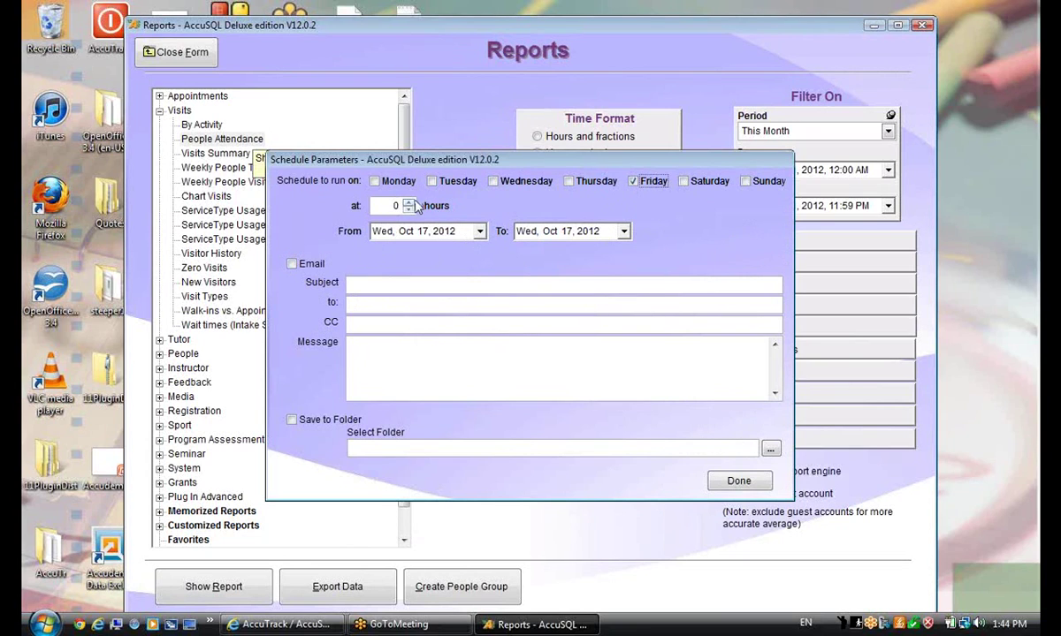
pyautogui.click(373, 204)
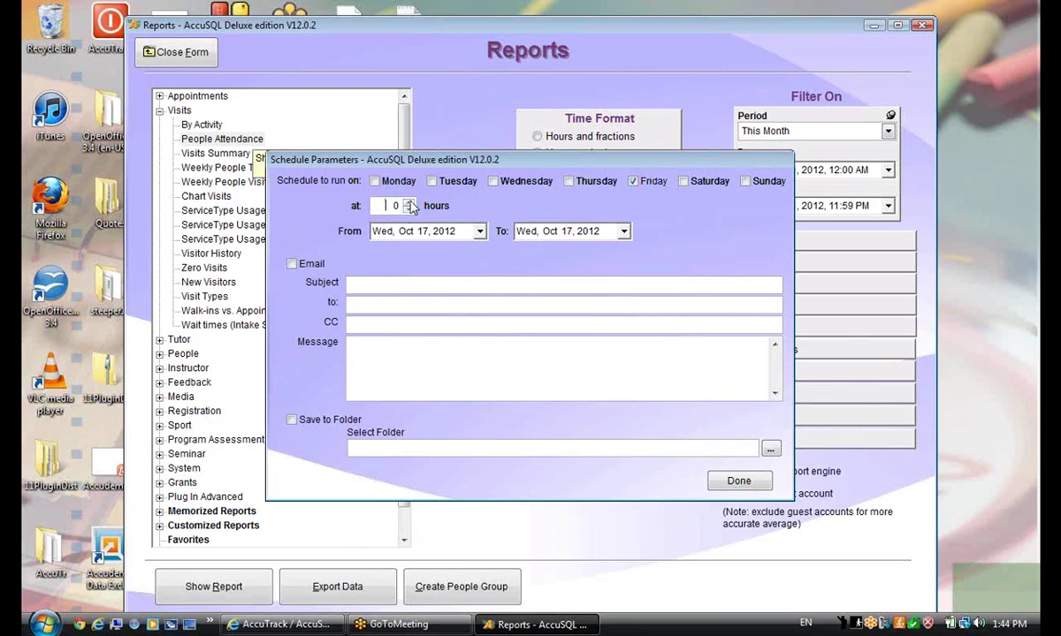
pyautogui.moveTo(367, 203); pyautogui.dragTo(439, 202)
pyautogui.write('14')
pyautogui.press('Tab')
pyautogui.press('Tab')
# Set the schedule's end date to December 26, 2012
pyautogui.click(623, 230)
pyautogui.click(656, 254)
pyautogui.click(656, 255)
pyautogui.click(593, 343)
# Turn on email delivery without saving to a folder, finish the schedule, and close Reports
pyautogui.click(402, 285)
pyautogui.click(292, 263)
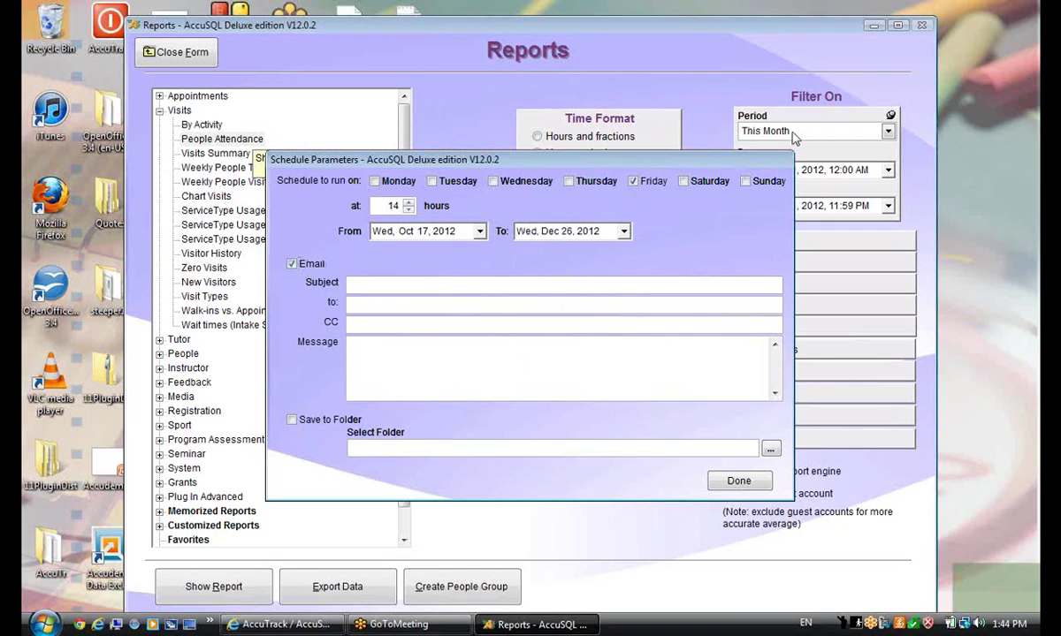
pyautogui.click(386, 283)
pyautogui.click(405, 302)
pyautogui.click(424, 355)
pyautogui.click(293, 419)
pyautogui.click(292, 421)
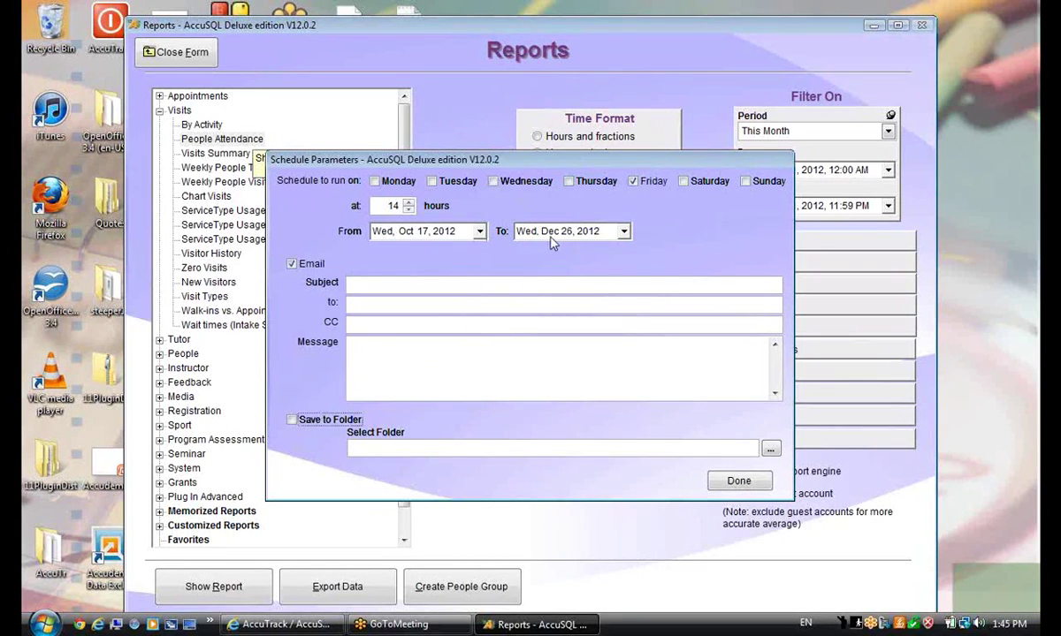
pyautogui.click(398, 283)
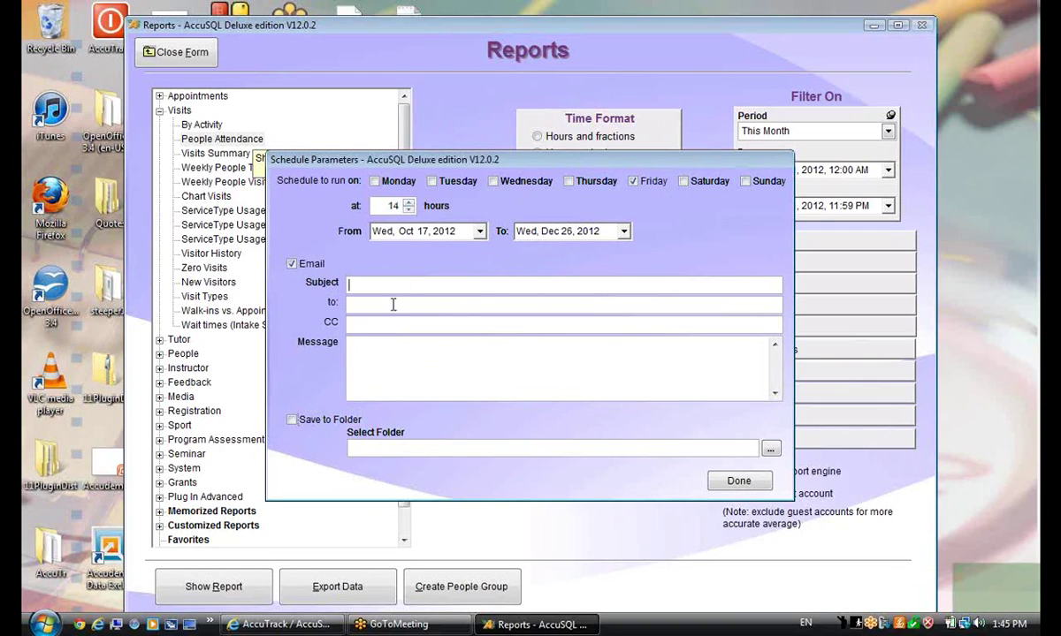
pyautogui.click(424, 304)
pyautogui.click(734, 482)
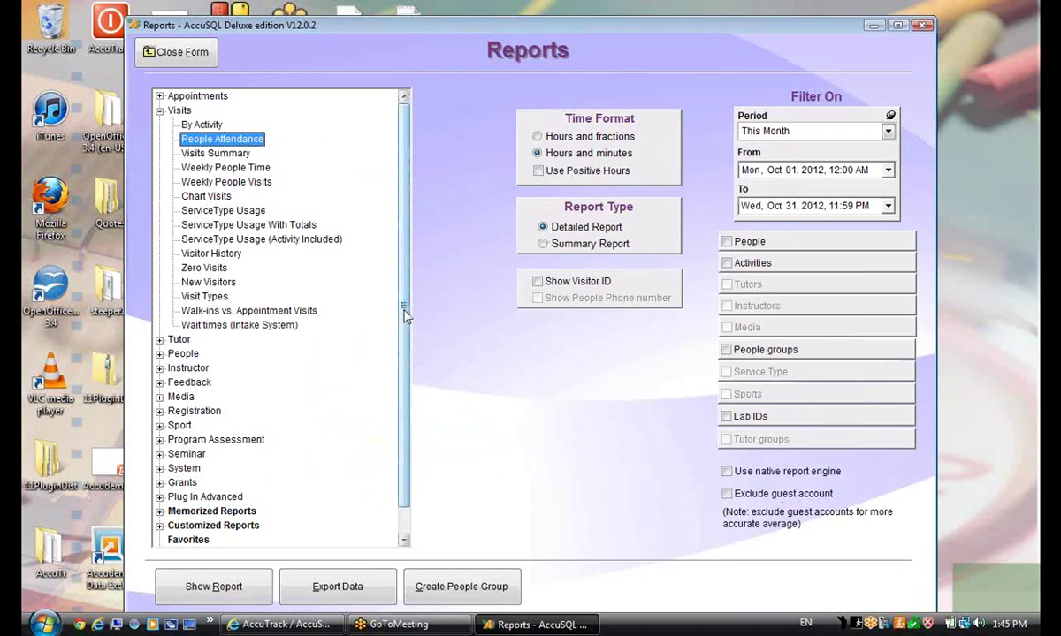
pyautogui.click(189, 56)
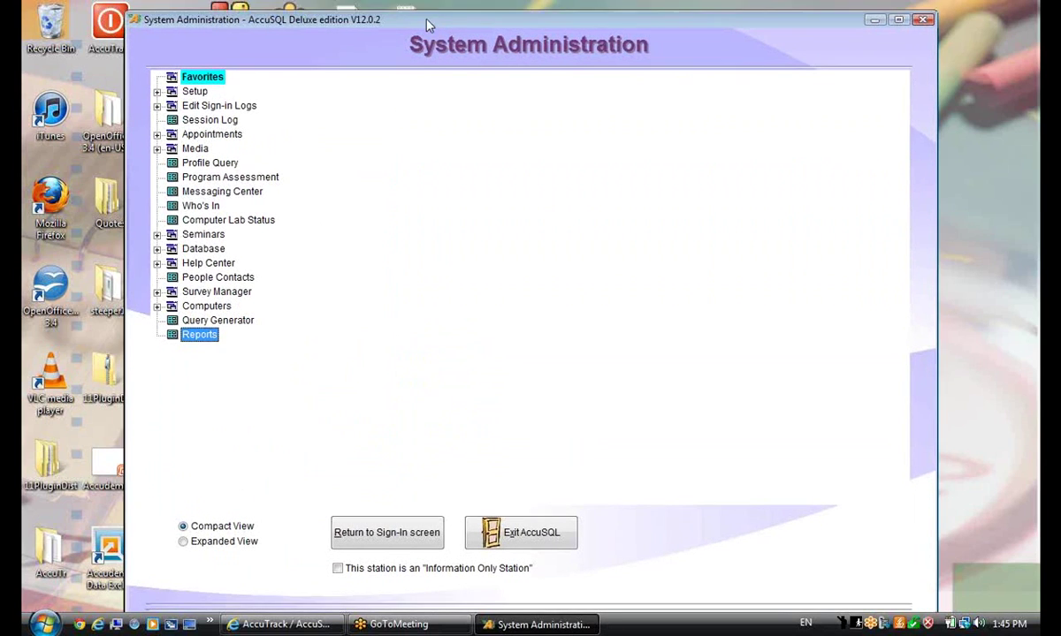
pyautogui.moveTo(427, 25); pyautogui.dragTo(427, 8)
# Review the AccuTrack / AccuSQL UserVoice forum's hot ideas in Internet Explorer, then close the browser
pyautogui.click(279, 624)
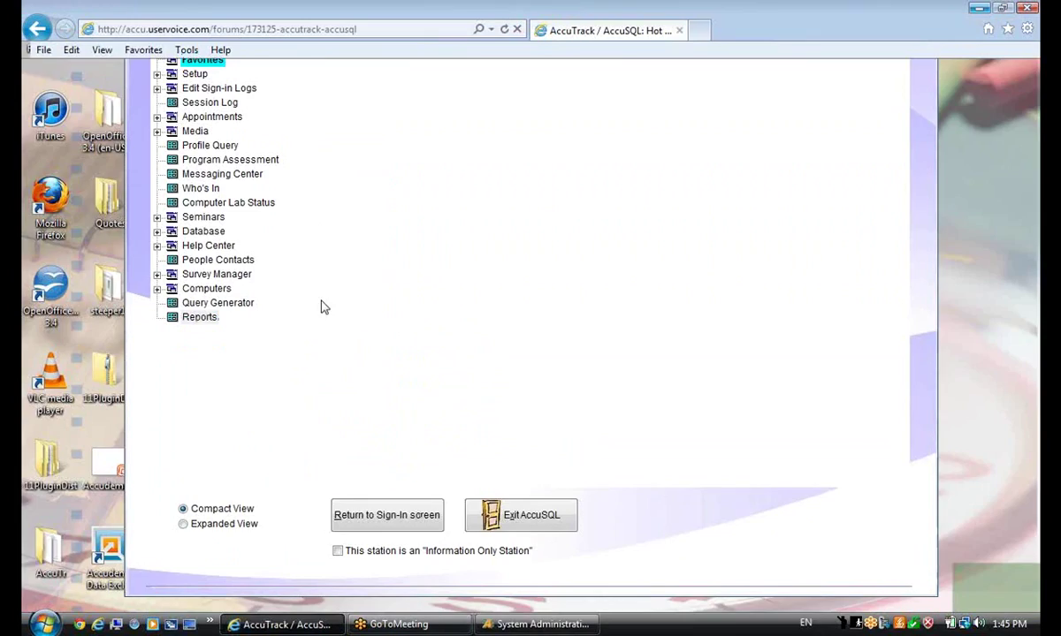
pyautogui.scroll(2, 478, 137)
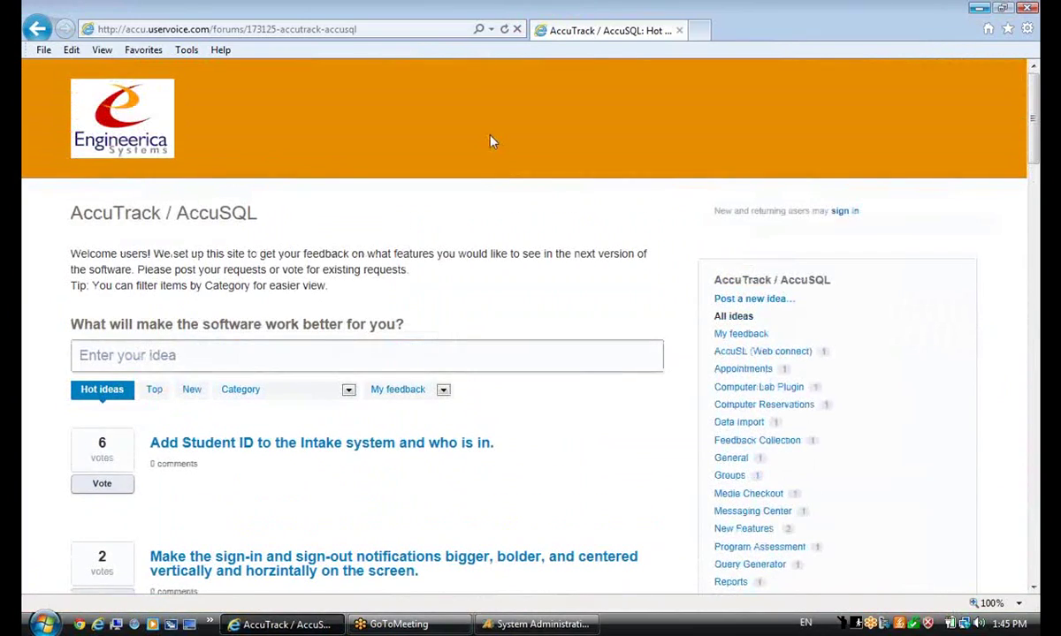
pyautogui.scroll(-1, 517, 168)
pyautogui.scroll(1, 516, 175)
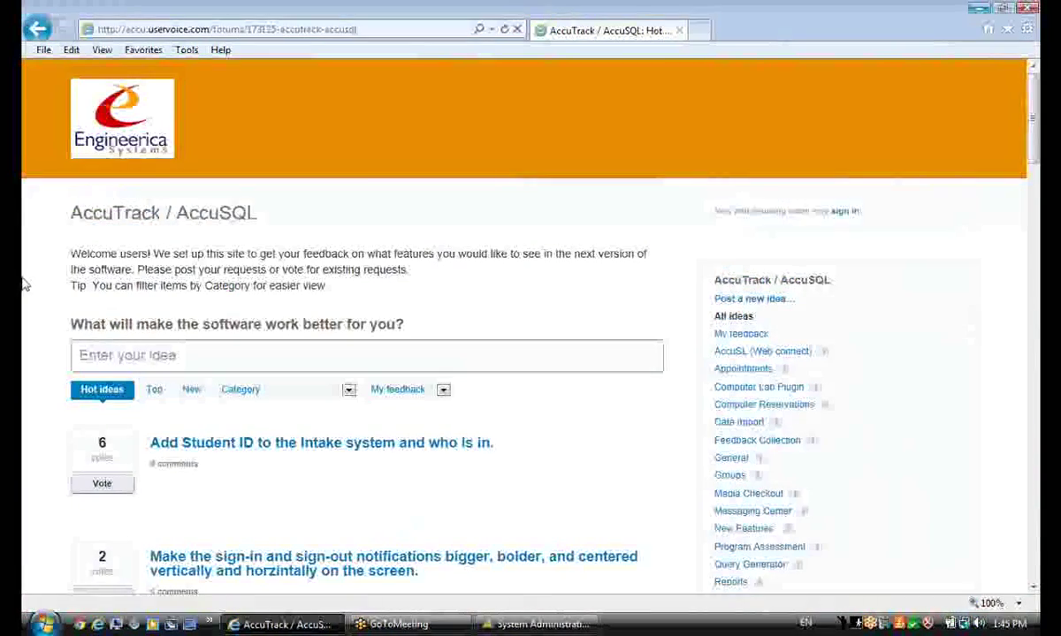
pyautogui.click(142, 29)
pyautogui.click(155, 29)
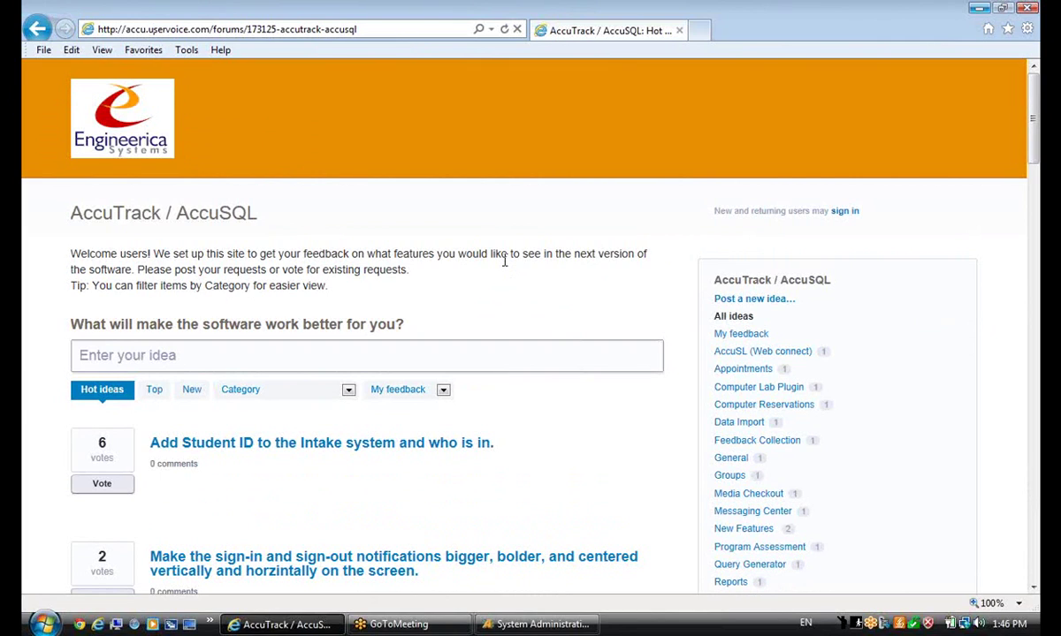
pyautogui.click(976, 8)
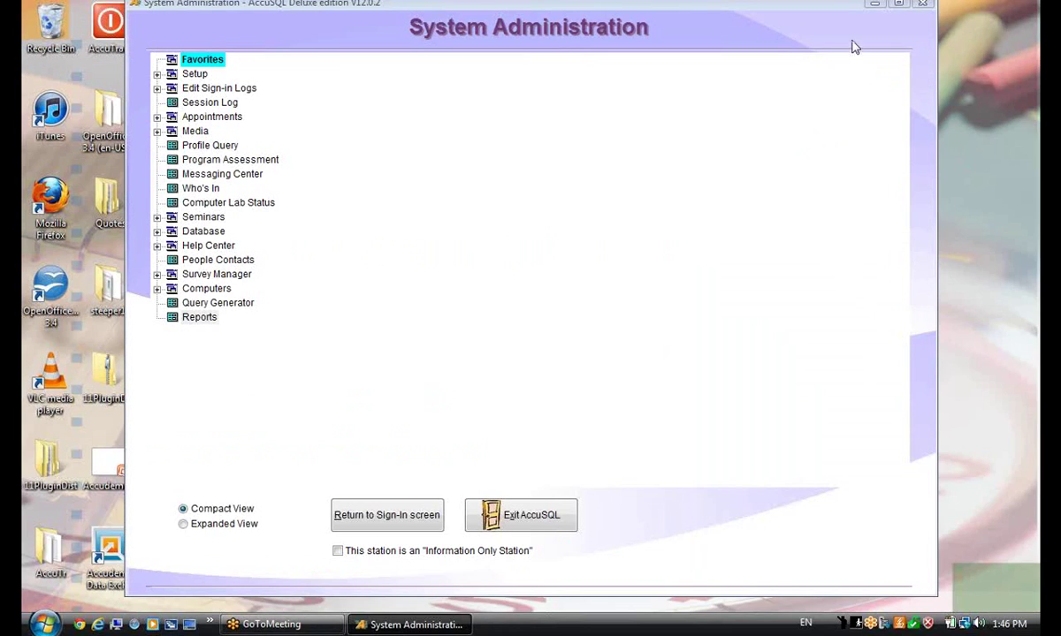
# Open Setup > Options in System Administration and go to its Email Settings page
pyautogui.moveTo(817, 5); pyautogui.dragTo(811, 17)
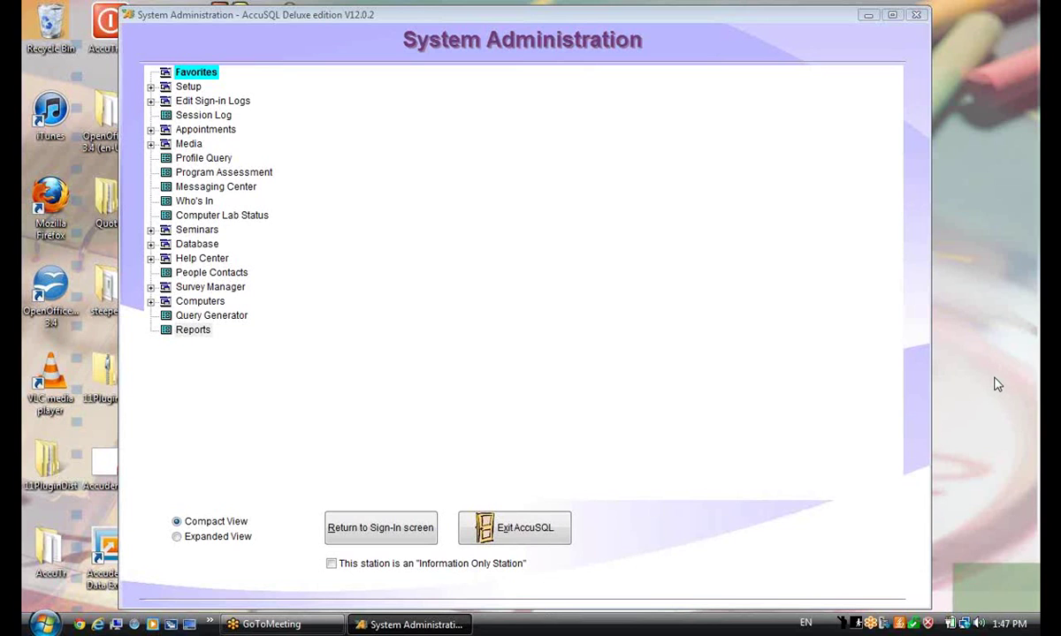
pyautogui.click(151, 87)
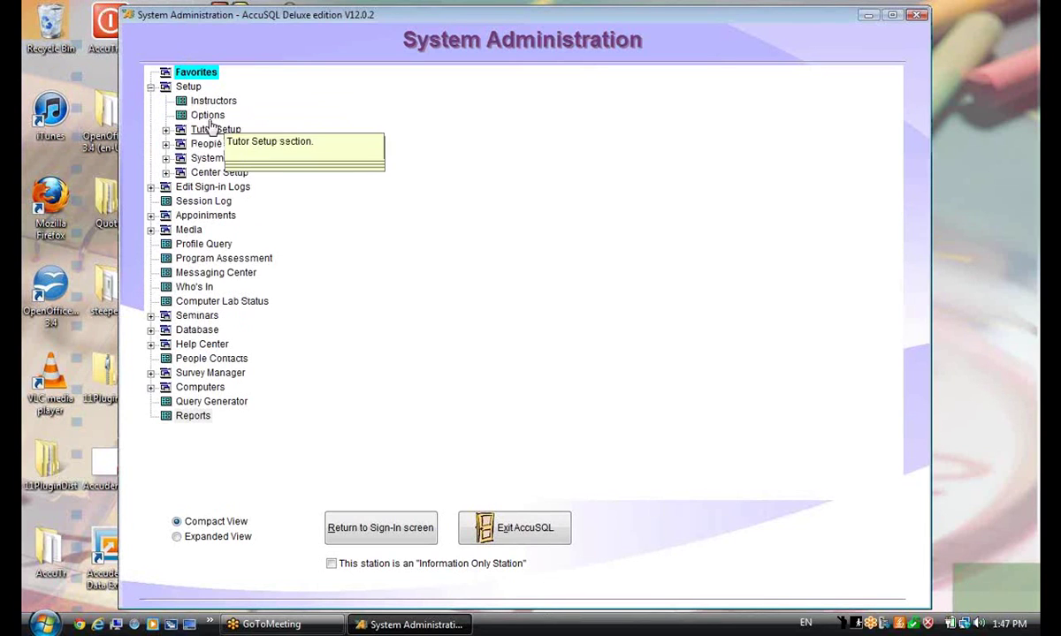
pyautogui.click(207, 115)
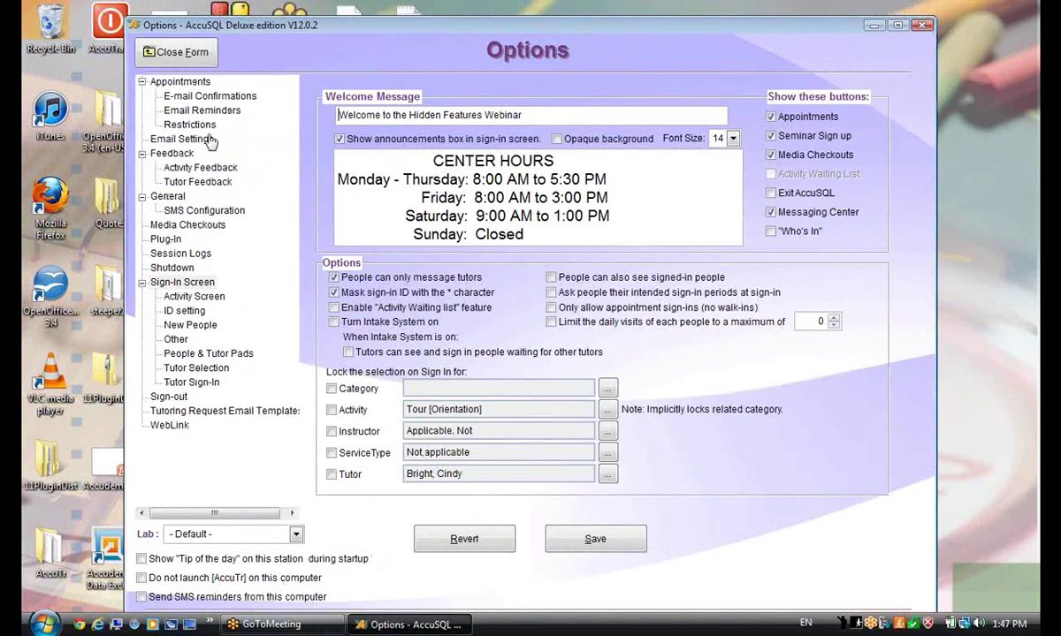
pyautogui.click(181, 139)
# Open the outgoing email log and preview it as a printable AccuSQL report
pyautogui.click(395, 489)
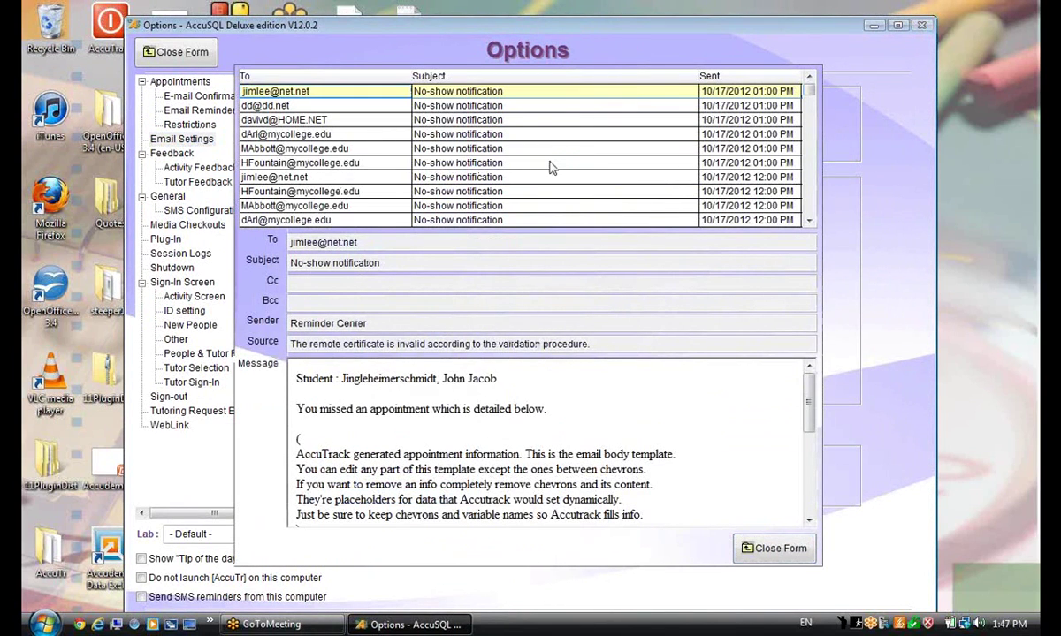
pyautogui.click(549, 163)
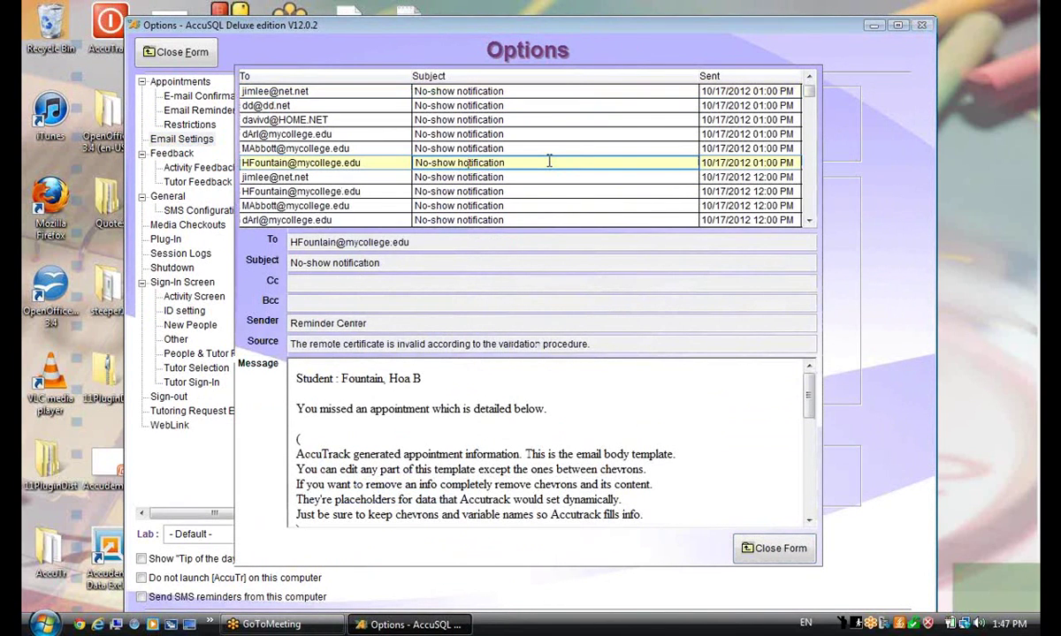
pyautogui.doubleClick(549, 163)
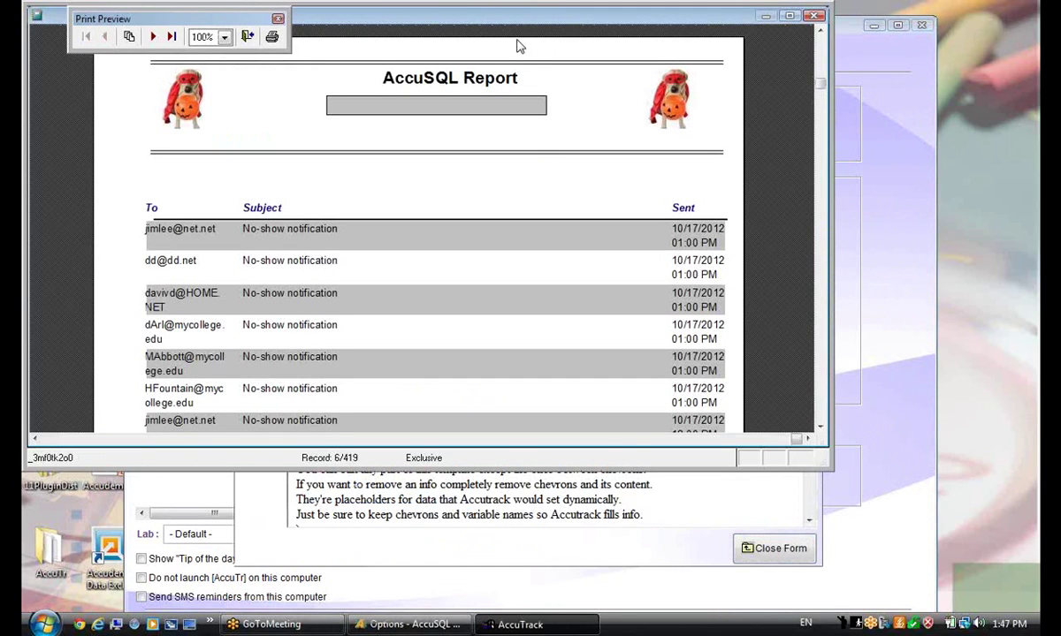
pyautogui.click(272, 38)
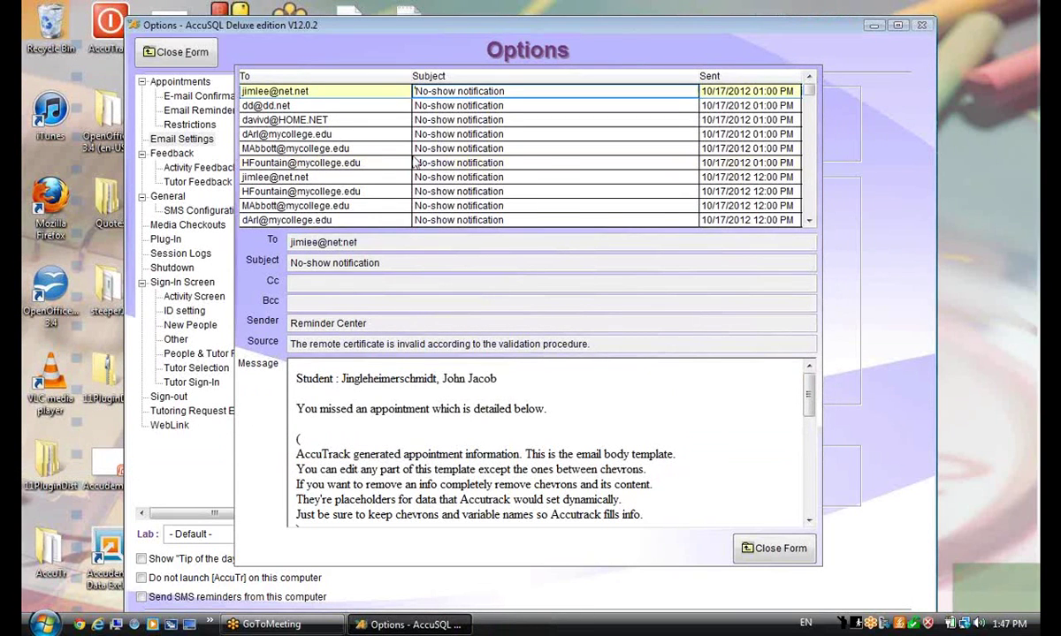
# Select another sent No-show email, check its print preview, and close the email log
pyautogui.rightClick(414, 152)
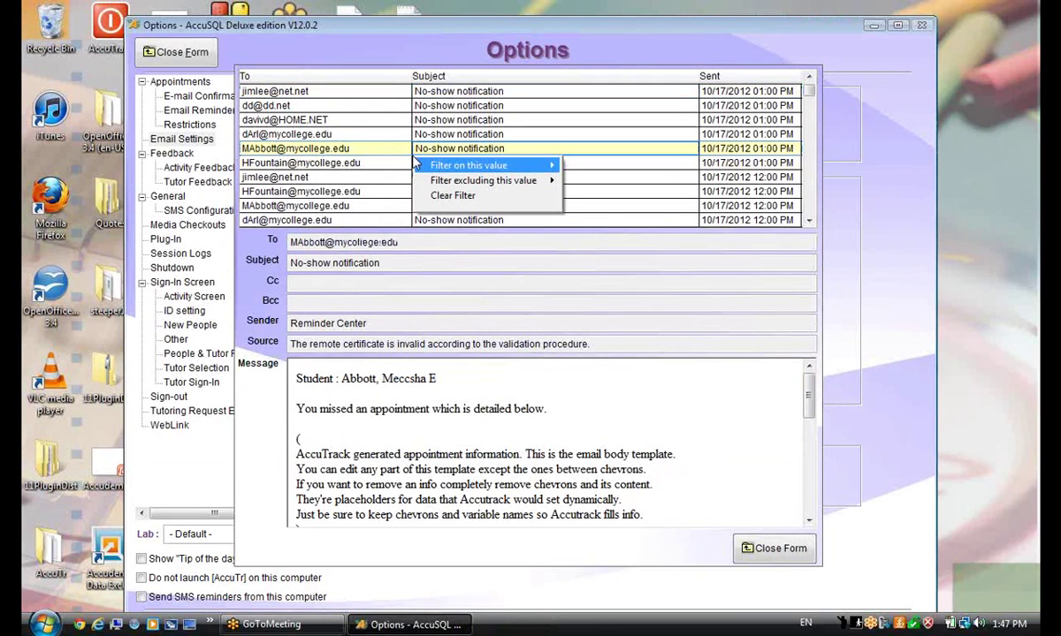
pyautogui.moveTo(470, 182)
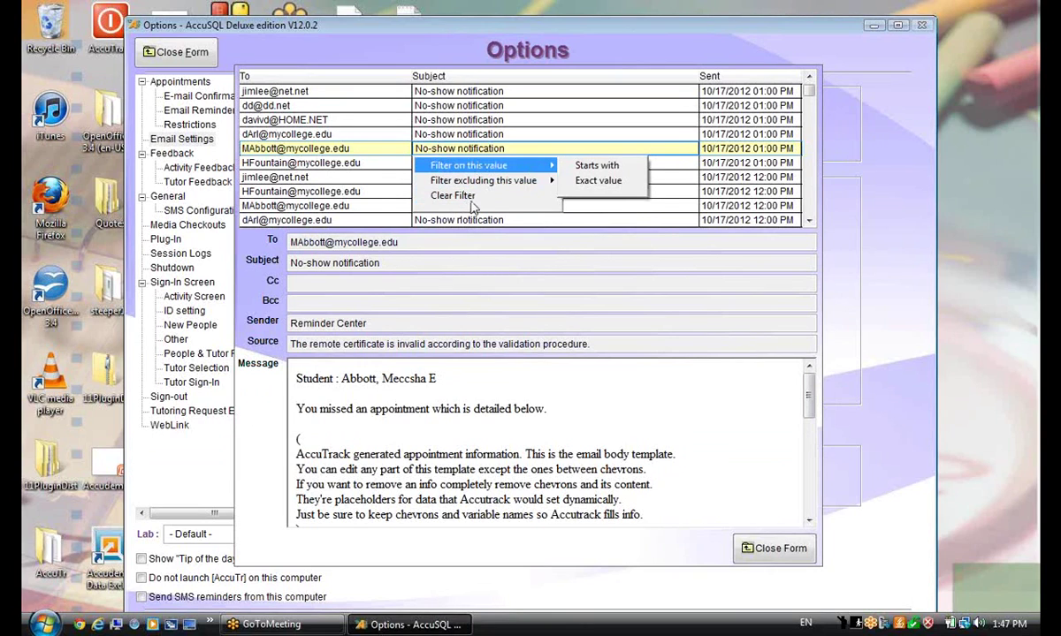
pyautogui.click(352, 131)
pyautogui.click(495, 135)
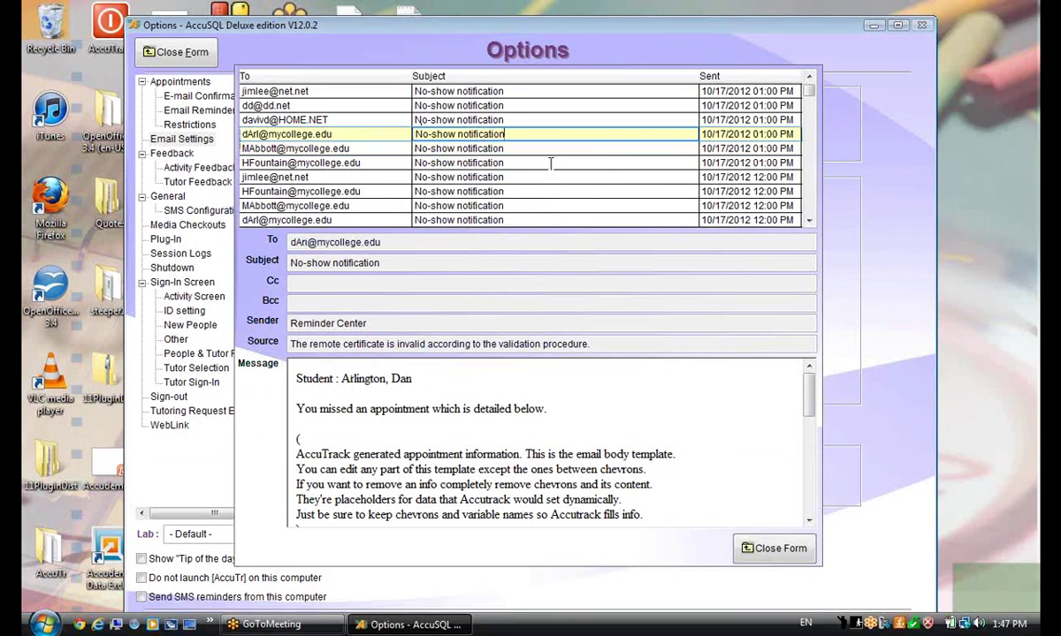
pyautogui.hotkey('ctrl', 'p')
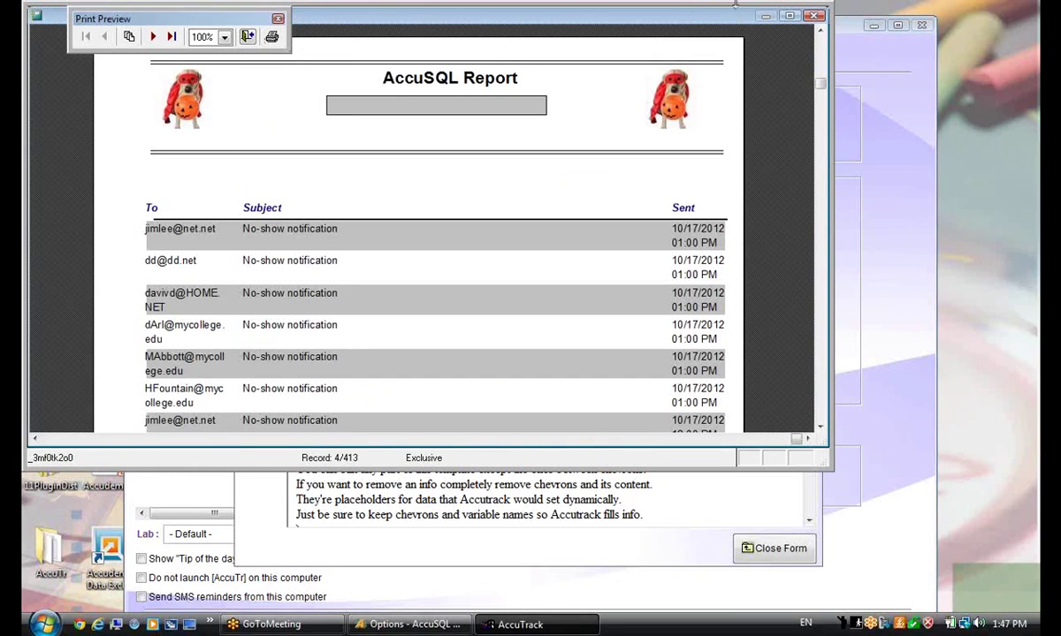
pyautogui.press('Escape')
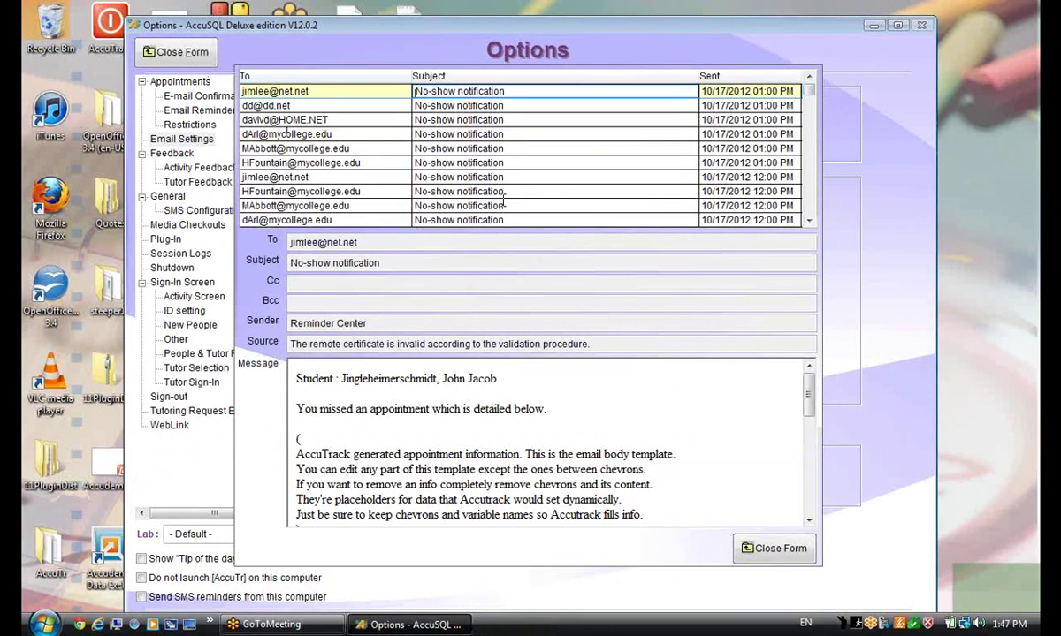
pyautogui.click(774, 548)
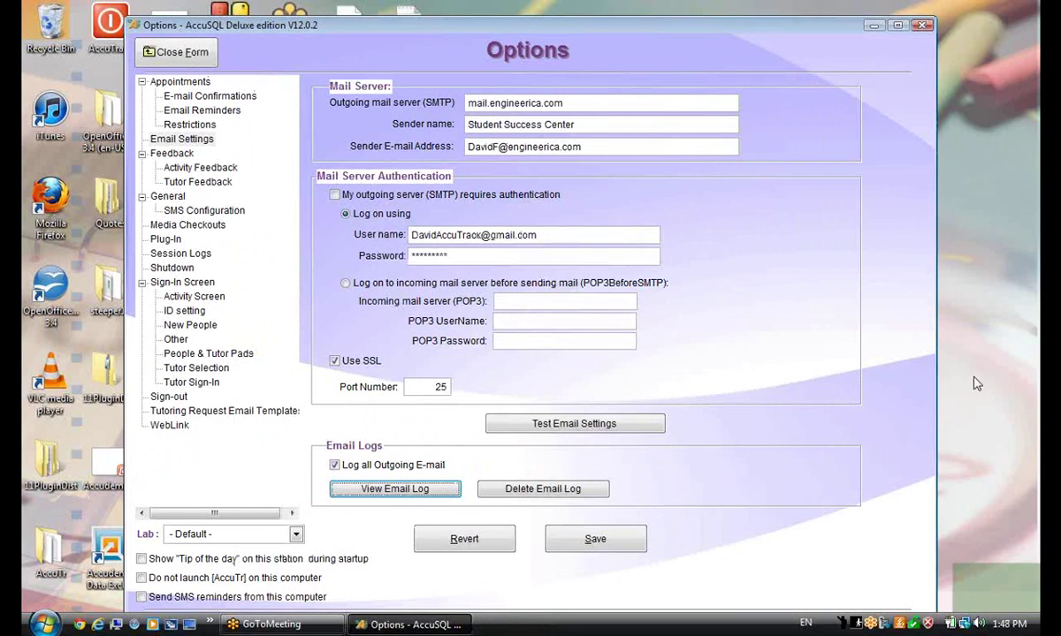